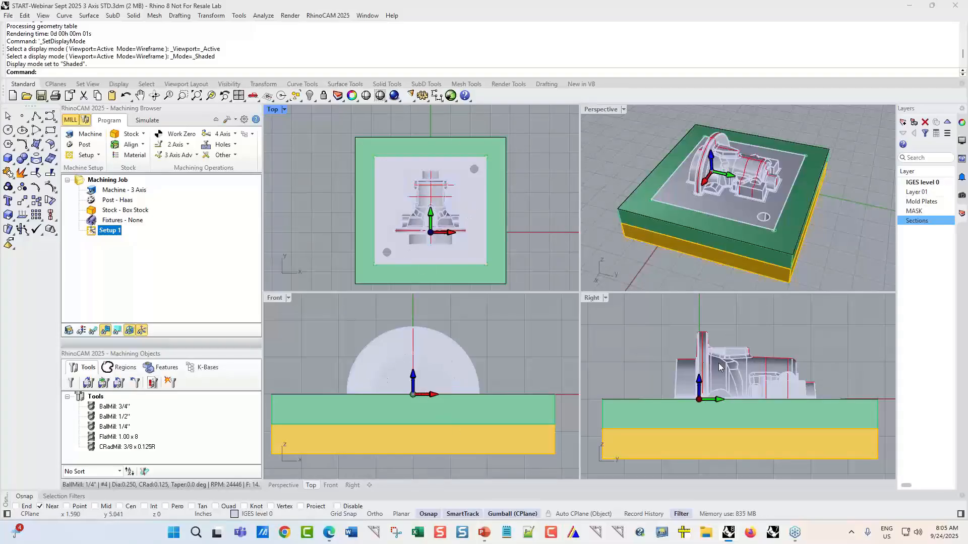
Step: Maximize the Perspective viewport and widen the Layers panel until the layer visibility and colour columns show
{"action": "double_click", "coordinate": [606, 110]}
{"action": "right_click_drag", "start_coordinate": [641, 247], "coordinate": [488, 198]}
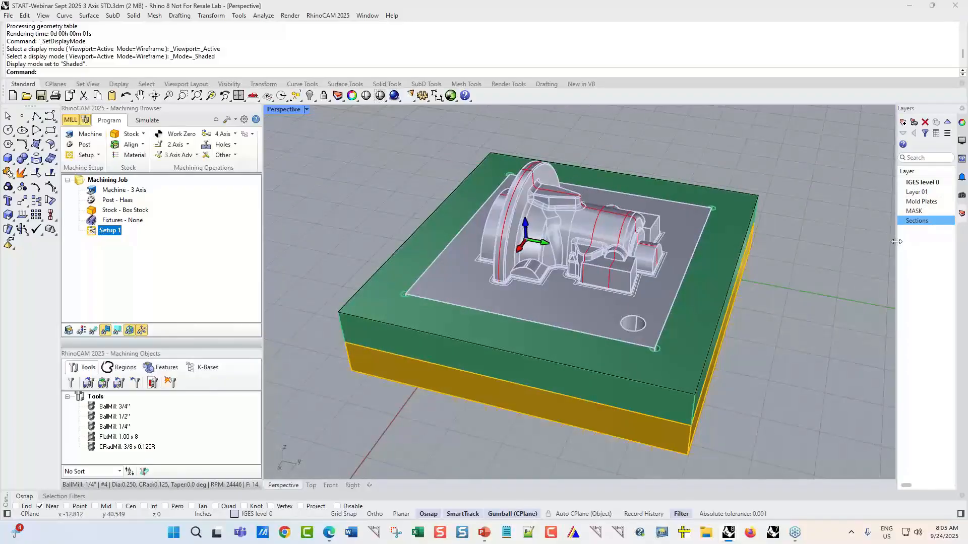
{"action": "left_click_drag", "start_coordinate": [896, 242], "coordinate": [833, 258]}
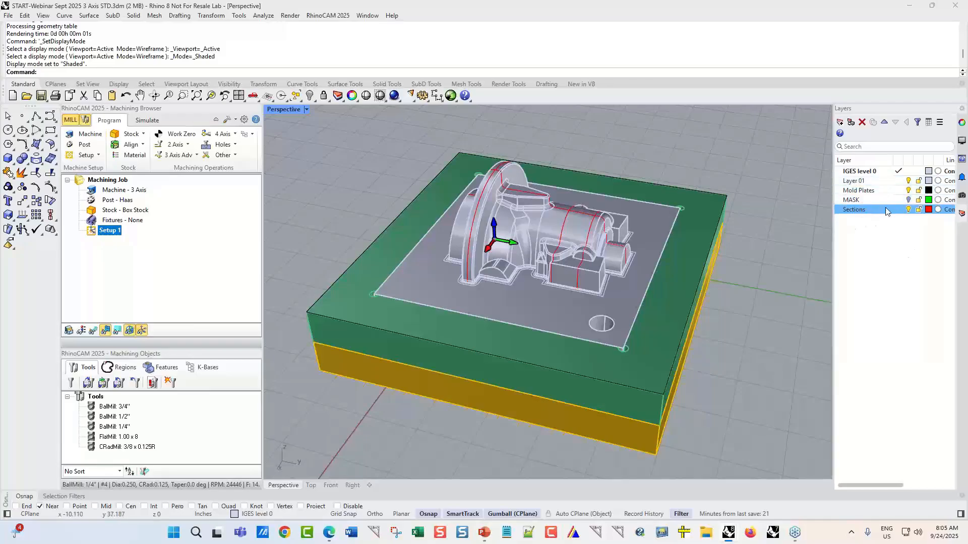
Step: Highlight the rectangular base block with the holes to inspect its extents, and clear the selection
{"action": "right_click_drag", "start_coordinate": [559, 406], "coordinate": [708, 199]}
{"action": "left_click_drag", "start_coordinate": [755, 195], "coordinate": [705, 328]}
{"action": "left_click", "coordinate": [758, 190]}
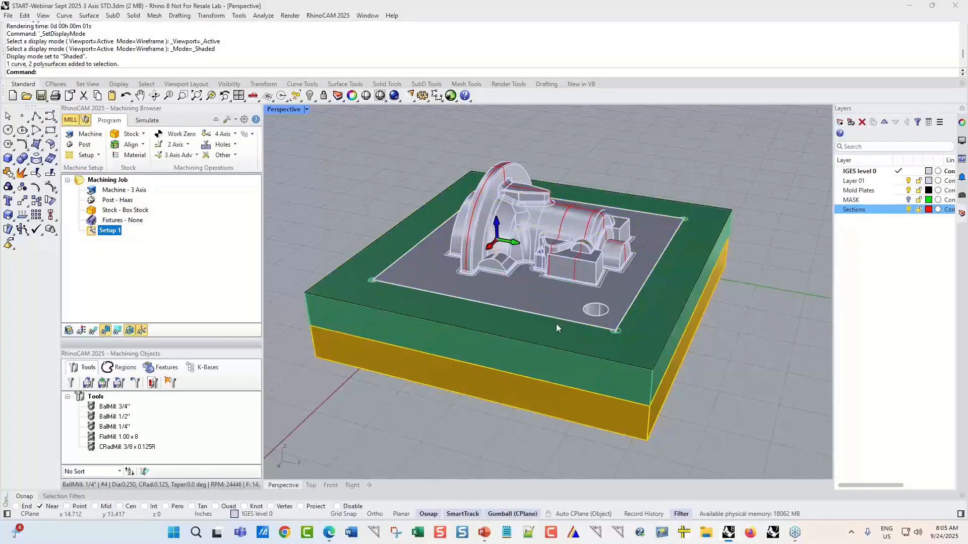
{"action": "left_click", "coordinate": [619, 285]}
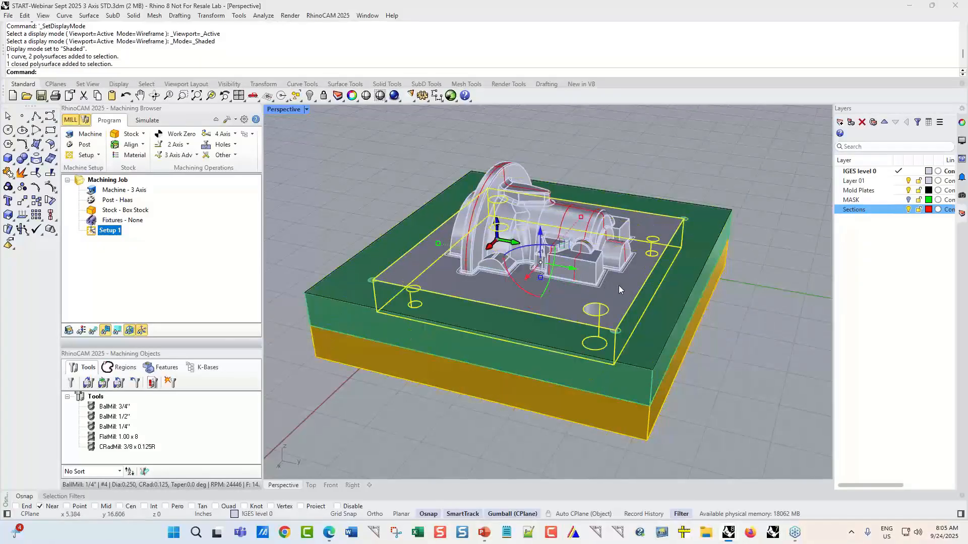
{"action": "left_click", "coordinate": [694, 191]}
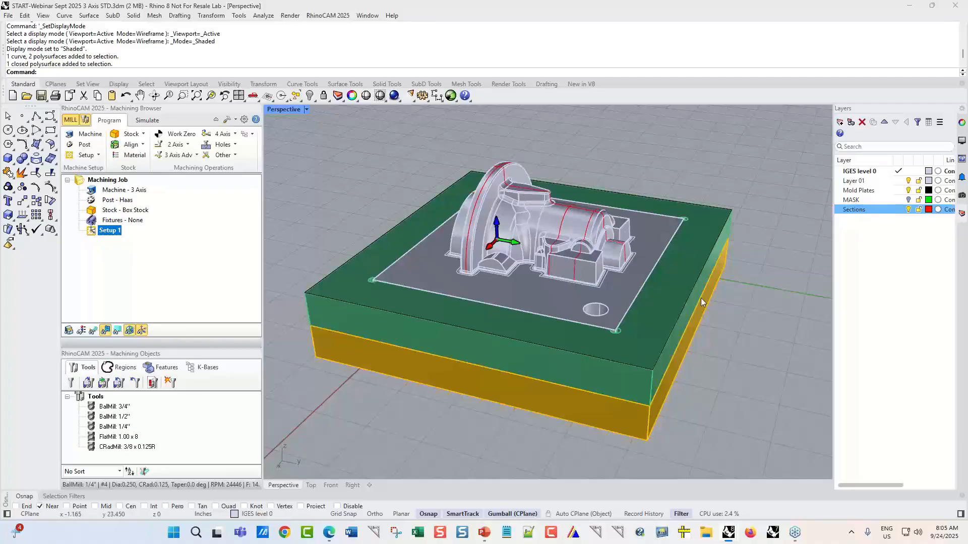
Step: Check the contents of the MASK and Sections layers by toggling each layer's visibility and restoring it
{"action": "left_click", "coordinate": [909, 200]}
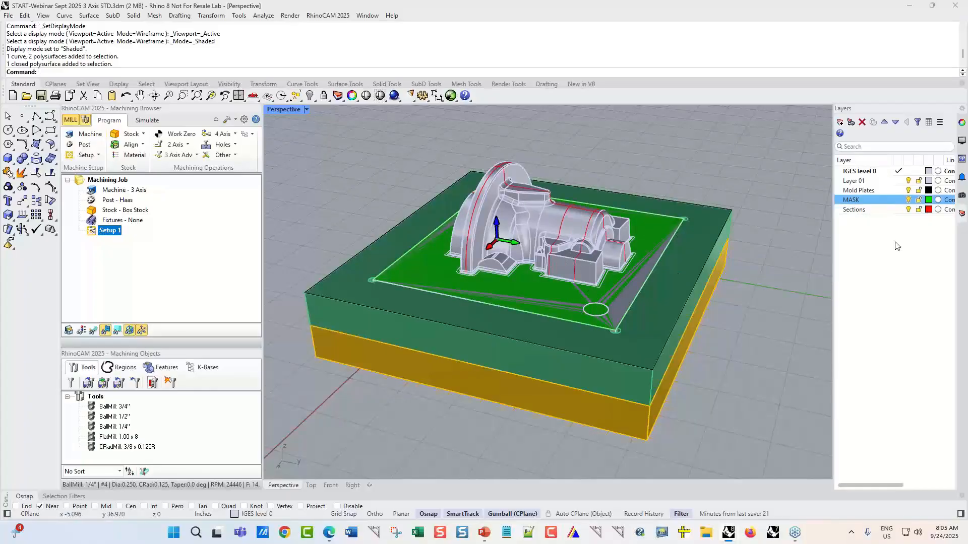
{"action": "left_click", "coordinate": [908, 200]}
{"action": "left_click", "coordinate": [908, 209]}
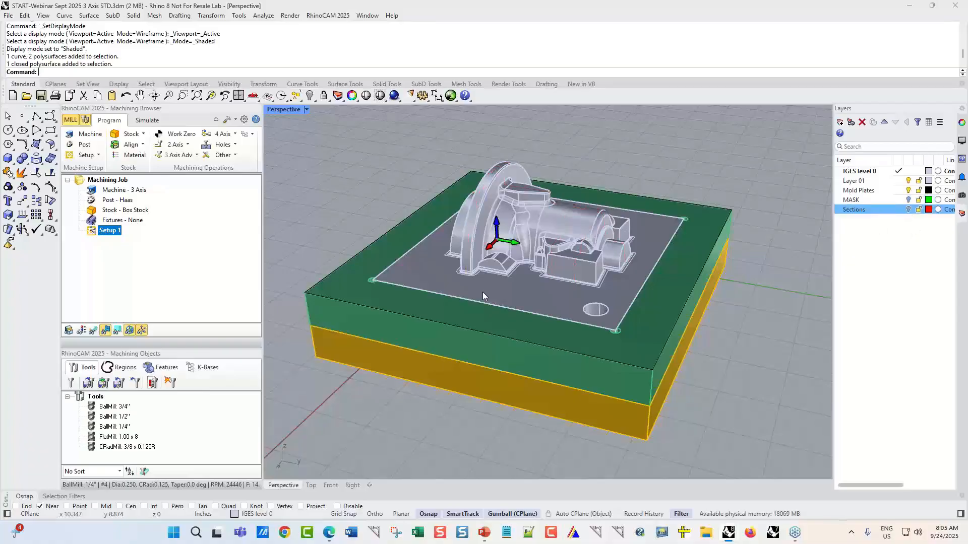
{"action": "left_click", "coordinate": [909, 209]}
Step: Hide the Mold Plates layer so only the core part and its base block are displayed
{"action": "scroll", "coordinate": [591, 281], "scroll_direction": "up", "scroll_amount": 5}
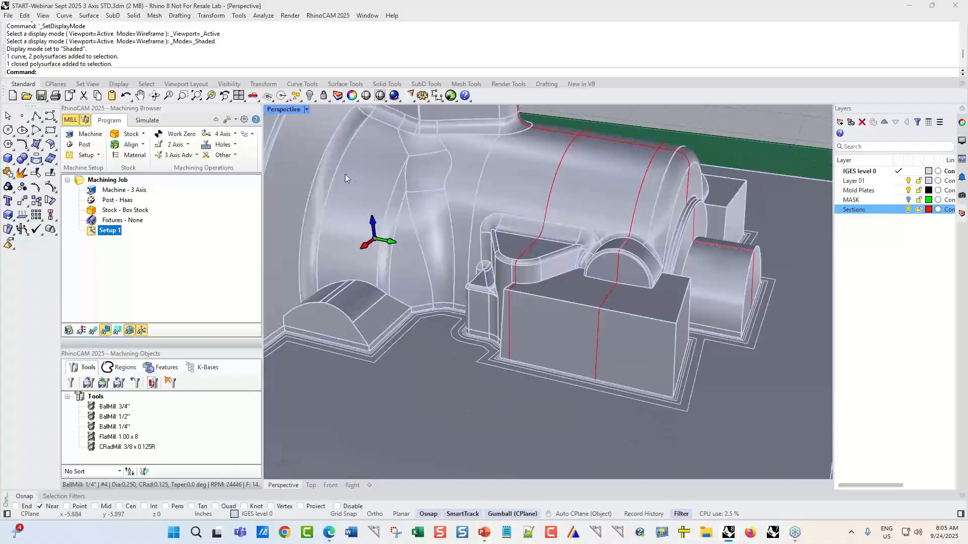
{"action": "scroll", "coordinate": [581, 269], "scroll_direction": "down", "scroll_amount": 5}
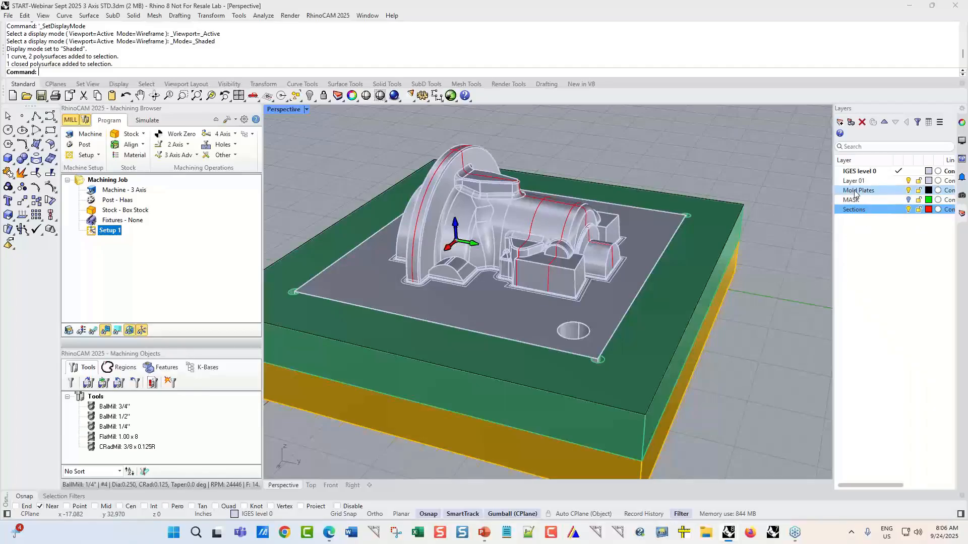
{"action": "left_click", "coordinate": [909, 192]}
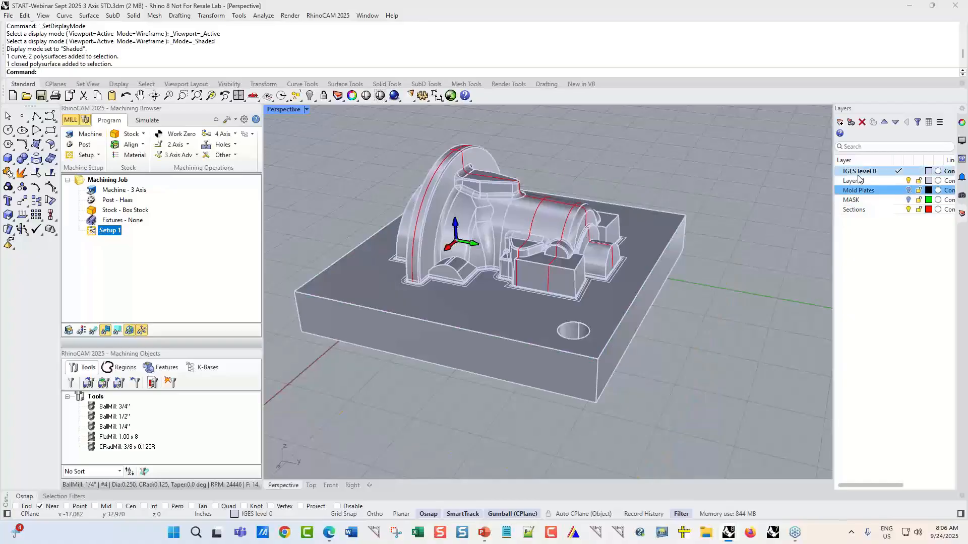
Step: Examine the core part and base block from all sides, including the underside, corner holes, bosses and filleted surfaces
{"action": "right_click_drag", "start_coordinate": [618, 389], "coordinate": [718, 405]}
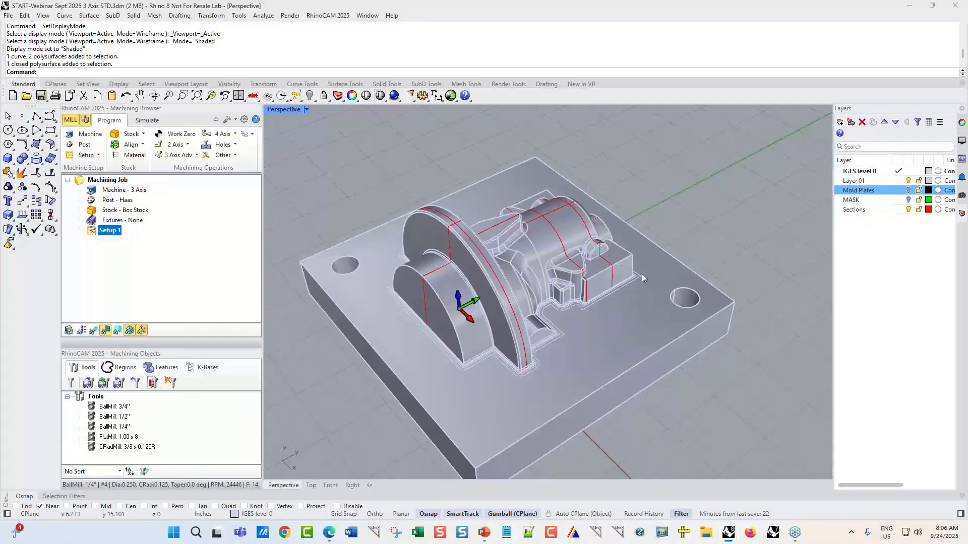
{"action": "right_click_drag", "start_coordinate": [643, 273], "coordinate": [567, 238]}
{"action": "right_click_drag", "start_coordinate": [532, 412], "coordinate": [382, 347]}
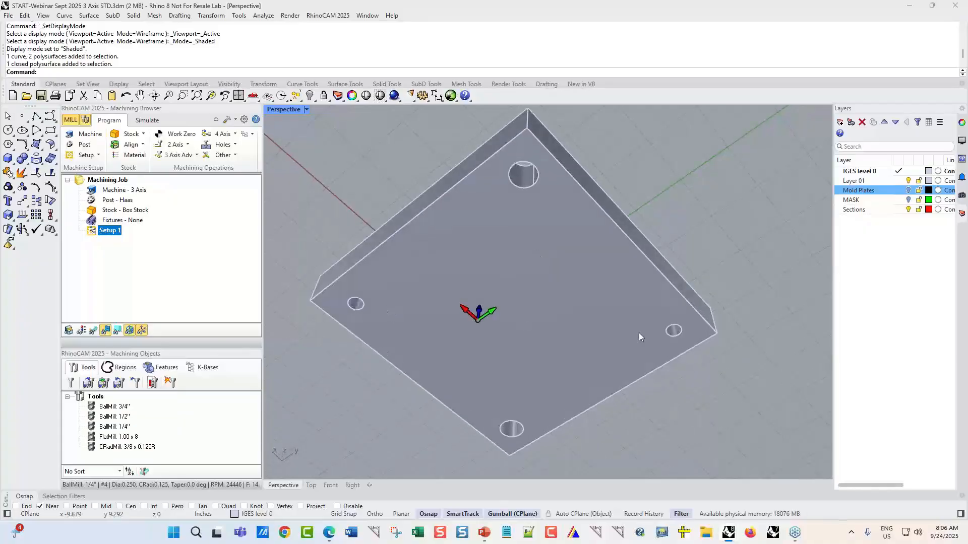
{"action": "right_click_drag", "start_coordinate": [646, 180], "coordinate": [759, 217]}
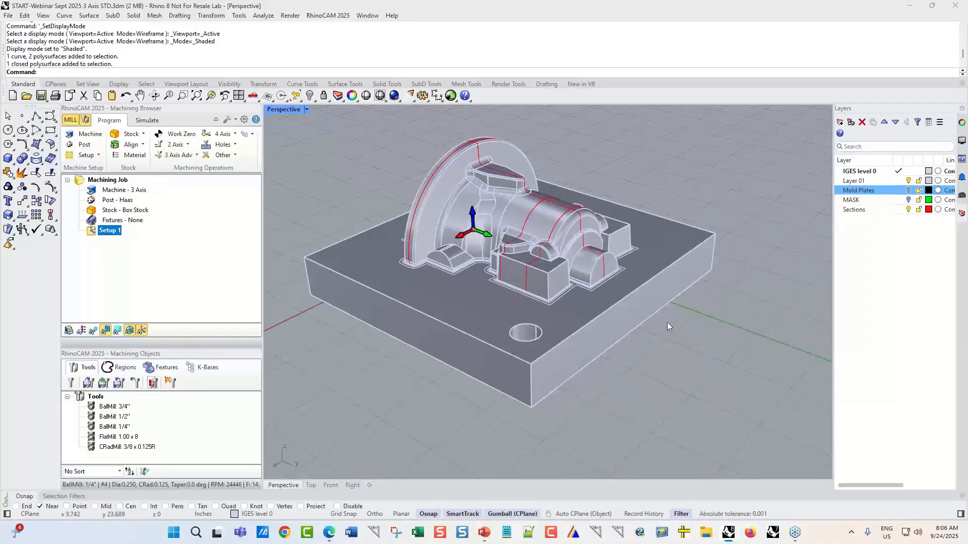
{"action": "right_click_drag", "start_coordinate": [515, 379], "coordinate": [561, 331]}
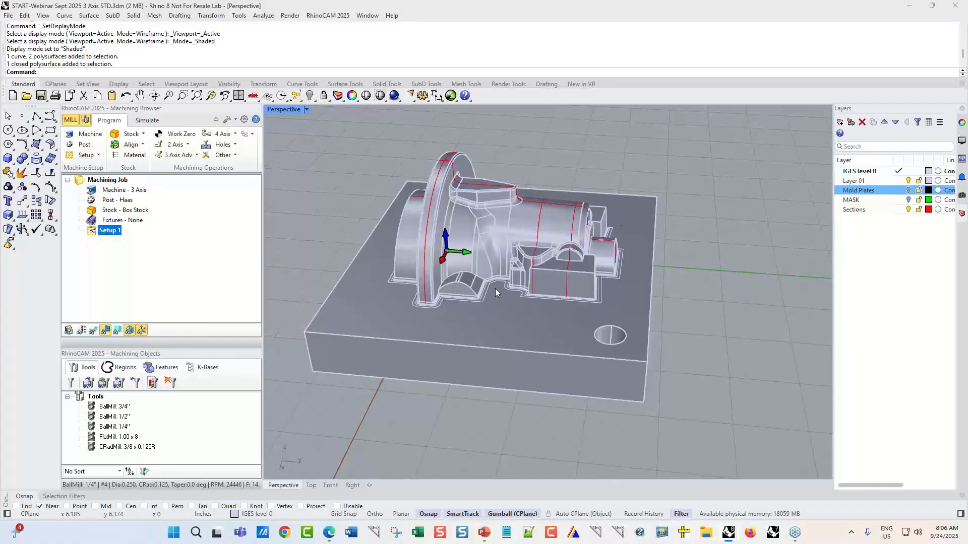
{"action": "scroll", "coordinate": [452, 229], "scroll_direction": "up", "scroll_amount": 2}
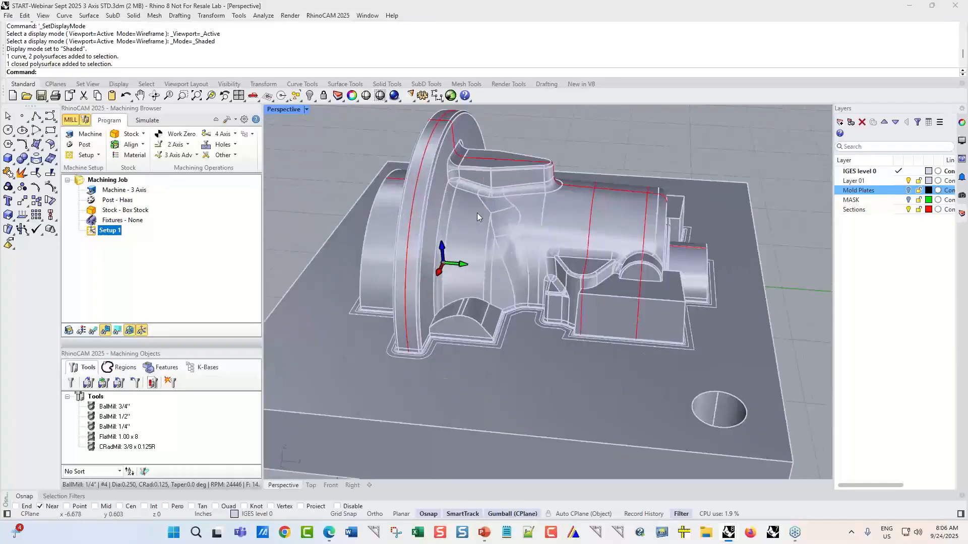
{"action": "right_click_drag", "start_coordinate": [669, 236], "coordinate": [648, 254]}
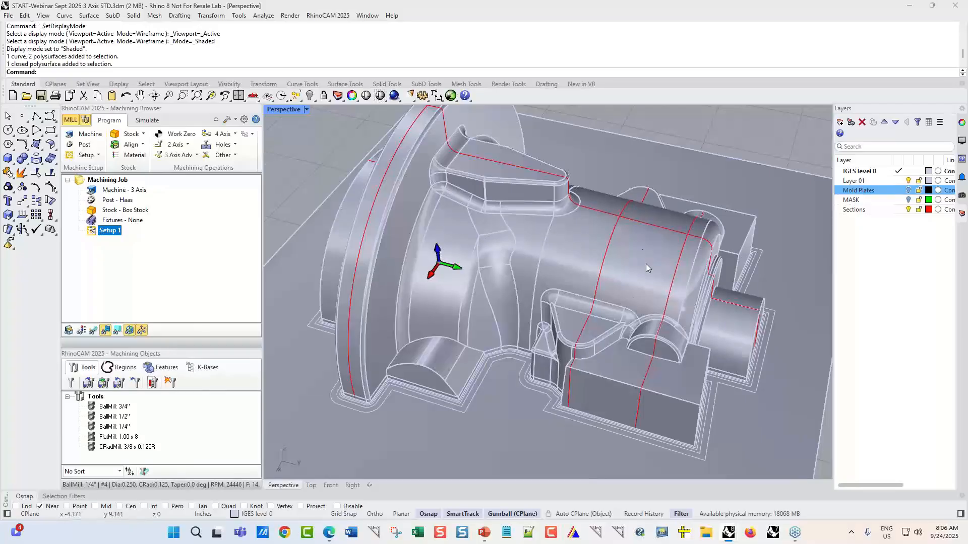
{"action": "right_click_drag", "start_coordinate": [647, 267], "coordinate": [612, 205]}
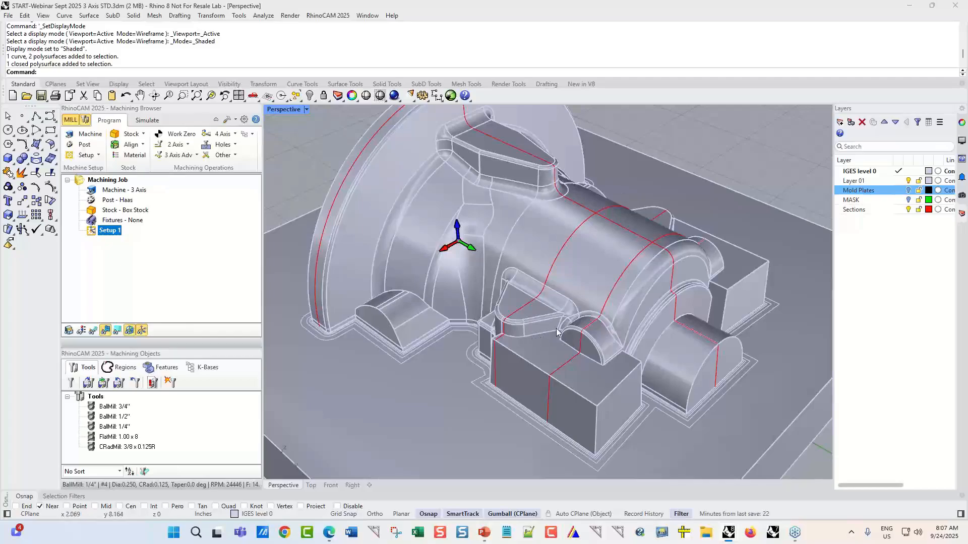
{"action": "right_click_drag", "start_coordinate": [573, 333], "coordinate": [594, 316]}
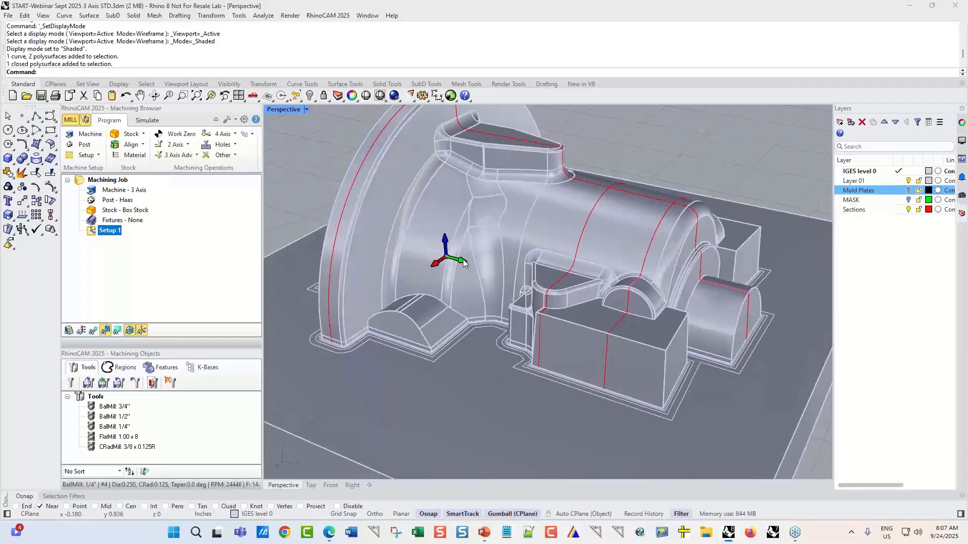
Step: Examine closely the inner corner where the half-round boss meets the body, including its narrow base band and surrounding offset curves
{"action": "scroll", "coordinate": [516, 229], "scroll_direction": "down", "scroll_amount": 1}
{"action": "scroll", "coordinate": [467, 311], "scroll_direction": "up", "scroll_amount": 1}
{"action": "scroll", "coordinate": [467, 311], "scroll_direction": "up", "scroll_amount": 6}
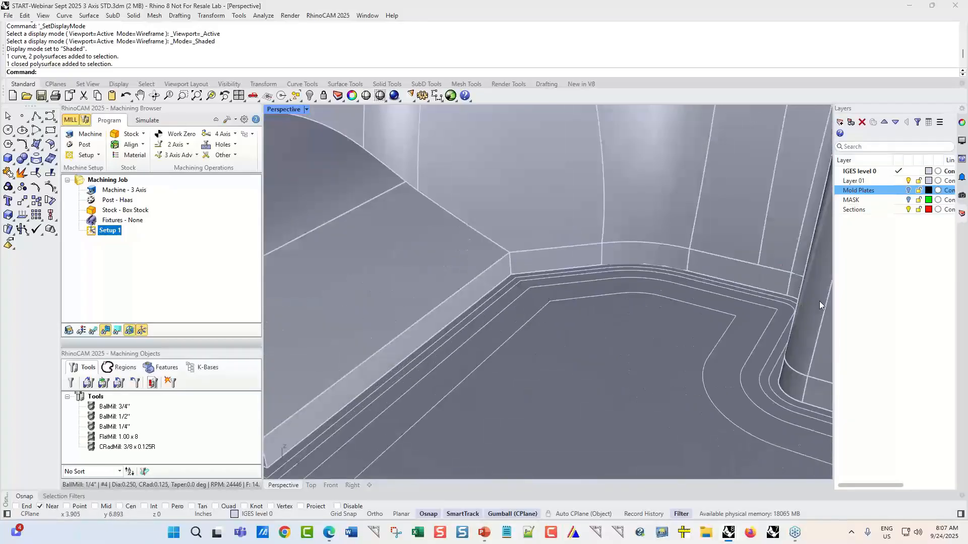
{"action": "scroll", "coordinate": [537, 254], "scroll_direction": "down", "scroll_amount": 4}
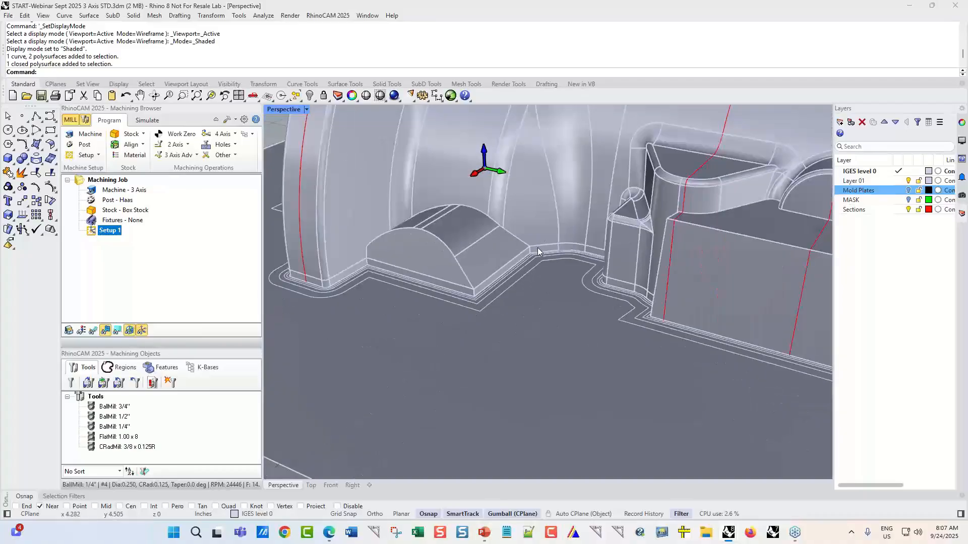
{"action": "scroll", "coordinate": [544, 253], "scroll_direction": "down", "scroll_amount": 3}
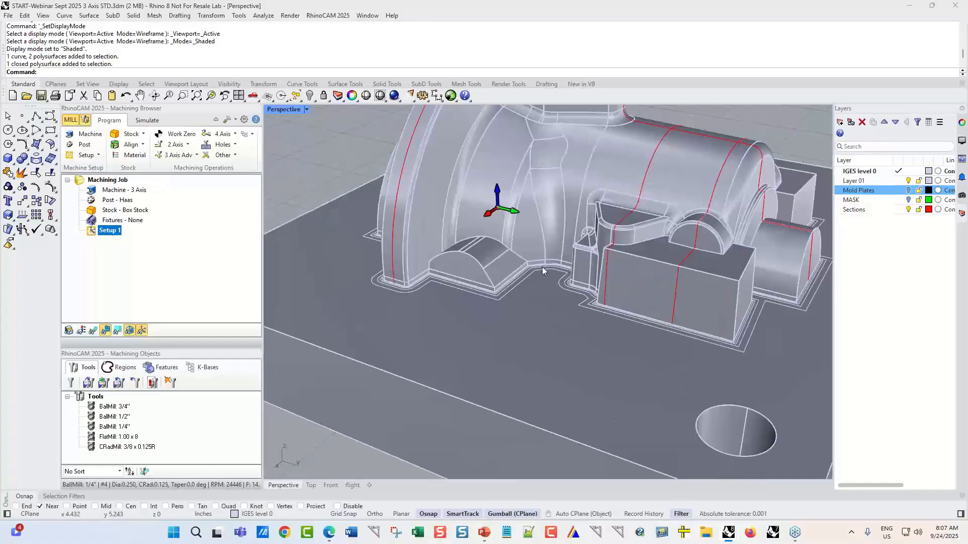
{"action": "scroll", "coordinate": [543, 268], "scroll_direction": "up", "scroll_amount": 7}
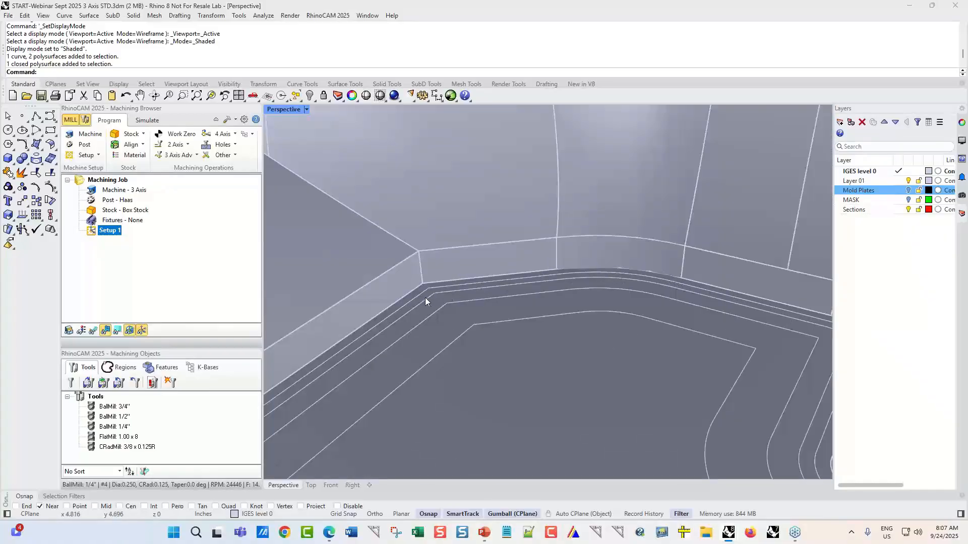
{"action": "scroll", "coordinate": [423, 305], "scroll_direction": "down", "scroll_amount": 10}
{"action": "scroll", "coordinate": [517, 275], "scroll_direction": "down", "scroll_amount": 2}
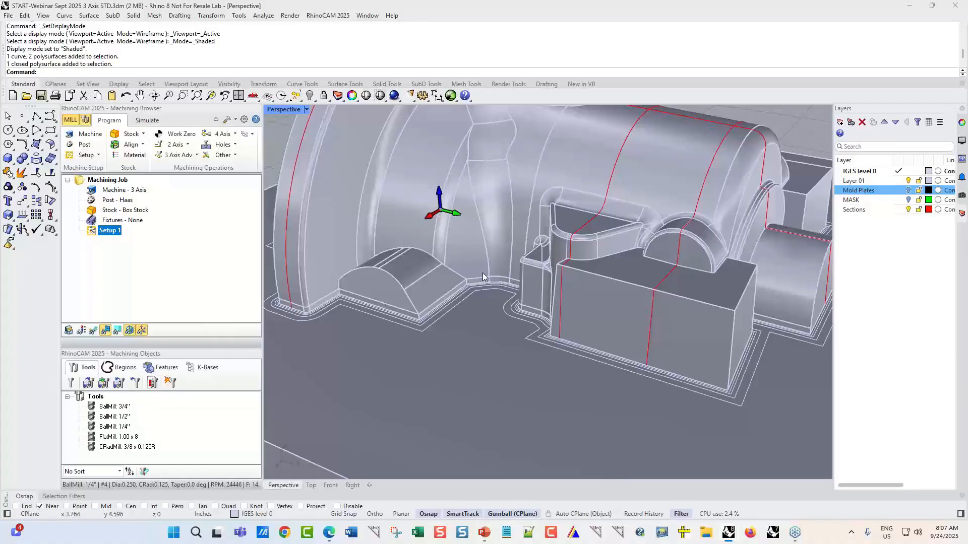
{"action": "scroll", "coordinate": [482, 267], "scroll_direction": "up", "scroll_amount": 2}
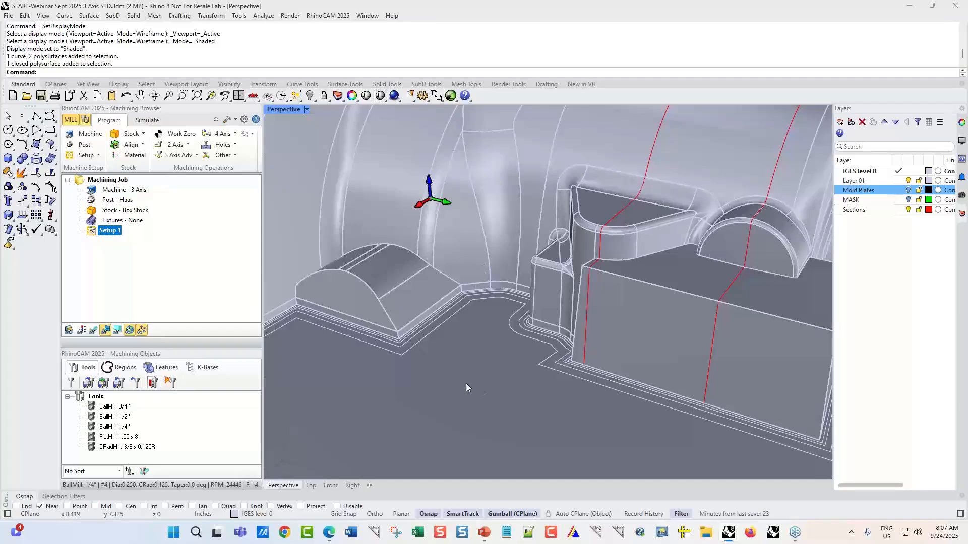
{"action": "scroll", "coordinate": [513, 350], "scroll_direction": "down", "scroll_amount": 2}
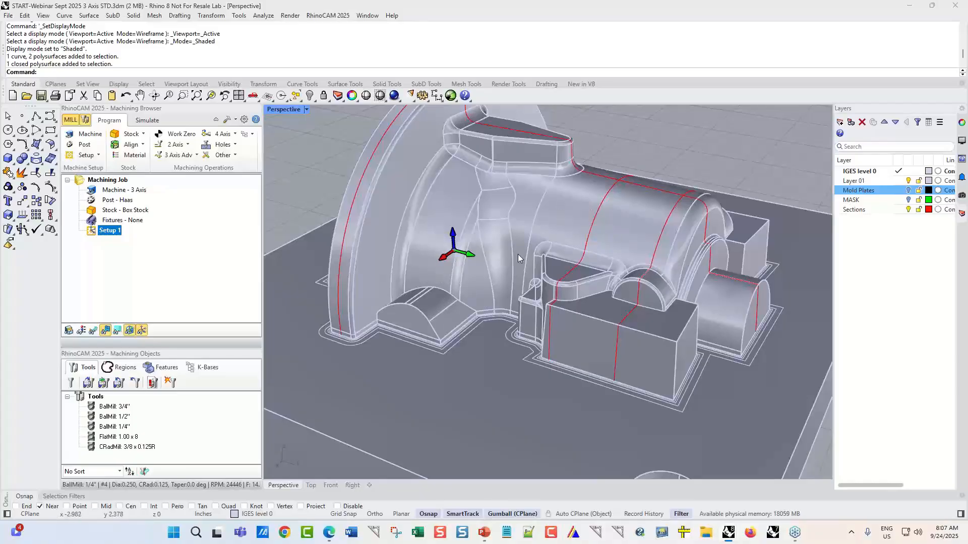
{"action": "scroll", "coordinate": [454, 278], "scroll_direction": "up", "scroll_amount": 5}
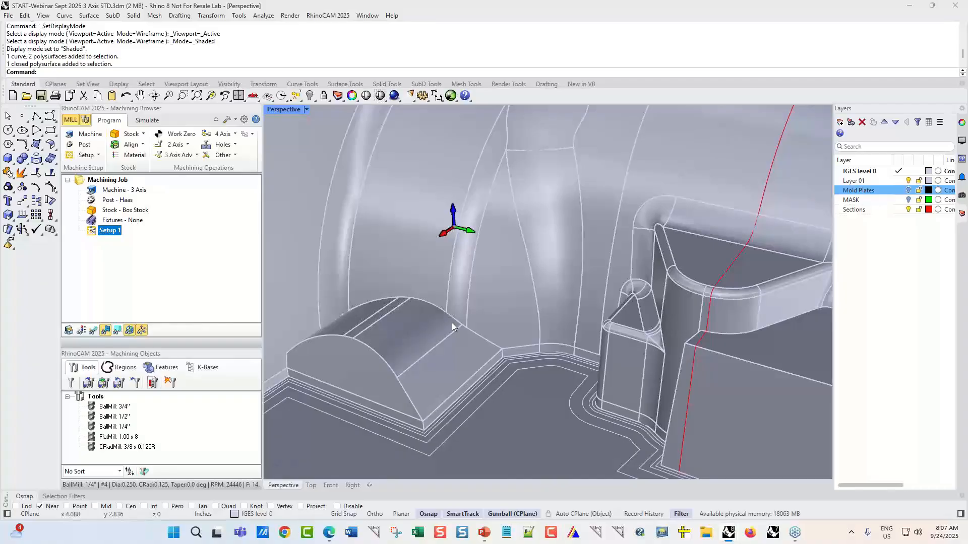
{"action": "scroll", "coordinate": [488, 297], "scroll_direction": "down", "scroll_amount": 4}
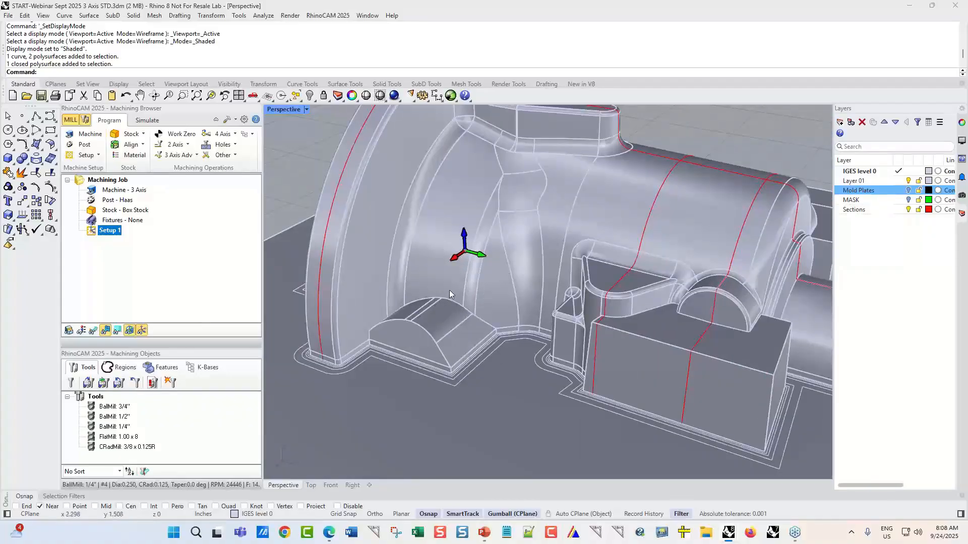
{"action": "right_click_drag", "start_coordinate": [454, 295], "coordinate": [504, 298]}
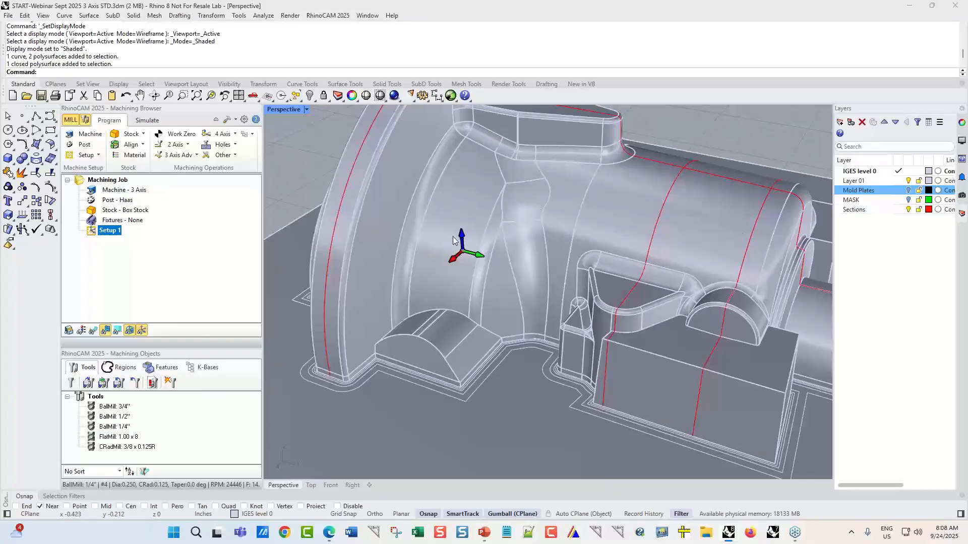
{"action": "scroll", "coordinate": [376, 213], "scroll_direction": "down", "scroll_amount": 3}
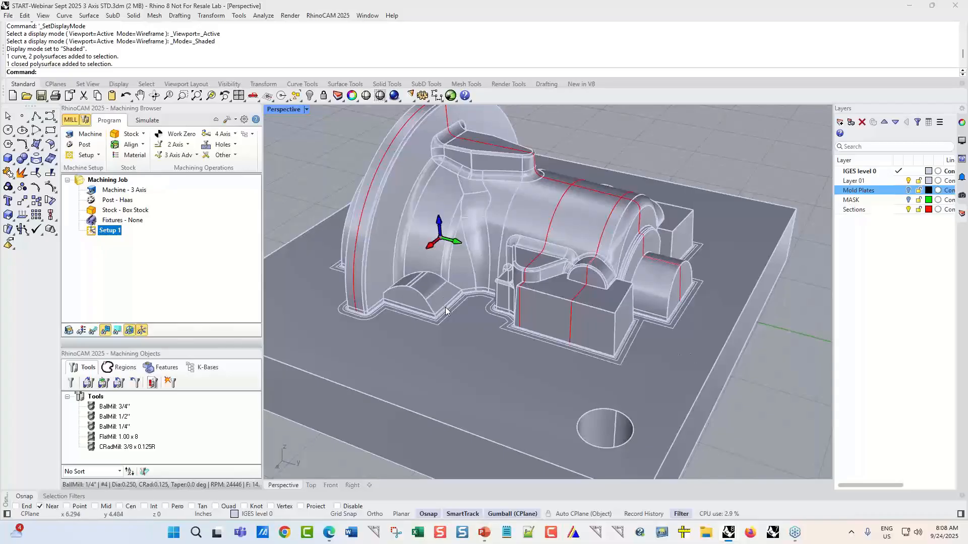
{"action": "scroll", "coordinate": [446, 310], "scroll_direction": "up", "scroll_amount": 8}
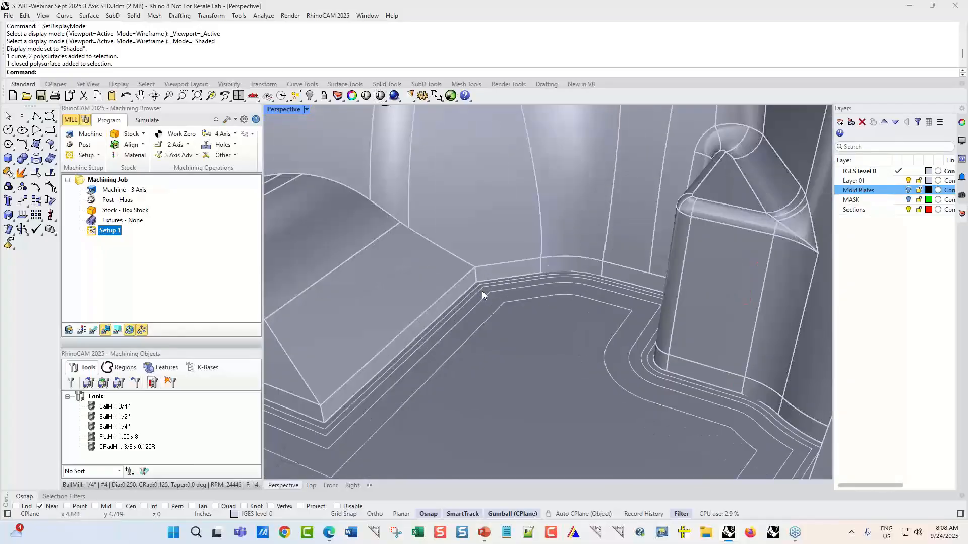
{"action": "scroll", "coordinate": [492, 271], "scroll_direction": "up", "scroll_amount": 2}
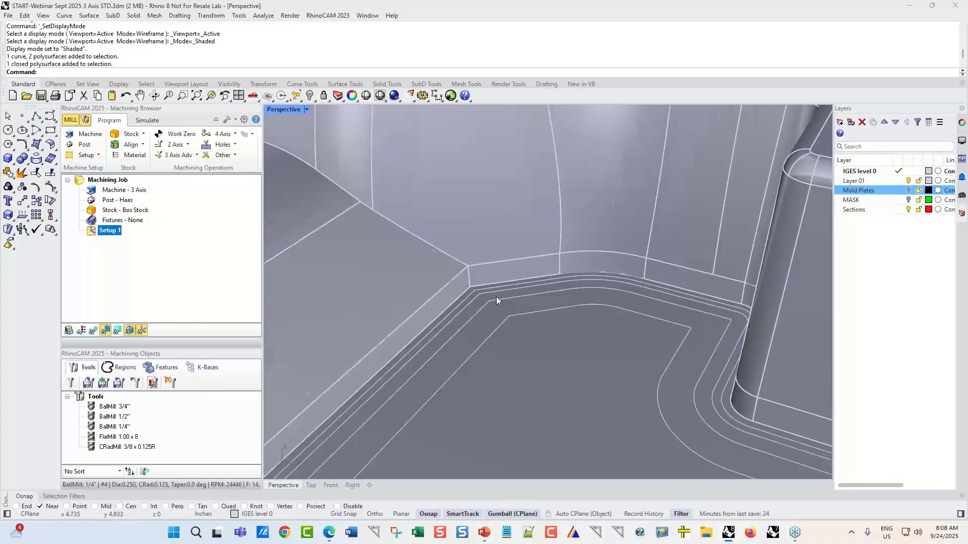
{"action": "scroll", "coordinate": [496, 297], "scroll_direction": "down", "scroll_amount": 10}
{"action": "scroll", "coordinate": [498, 295], "scroll_direction": "up", "scroll_amount": 10}
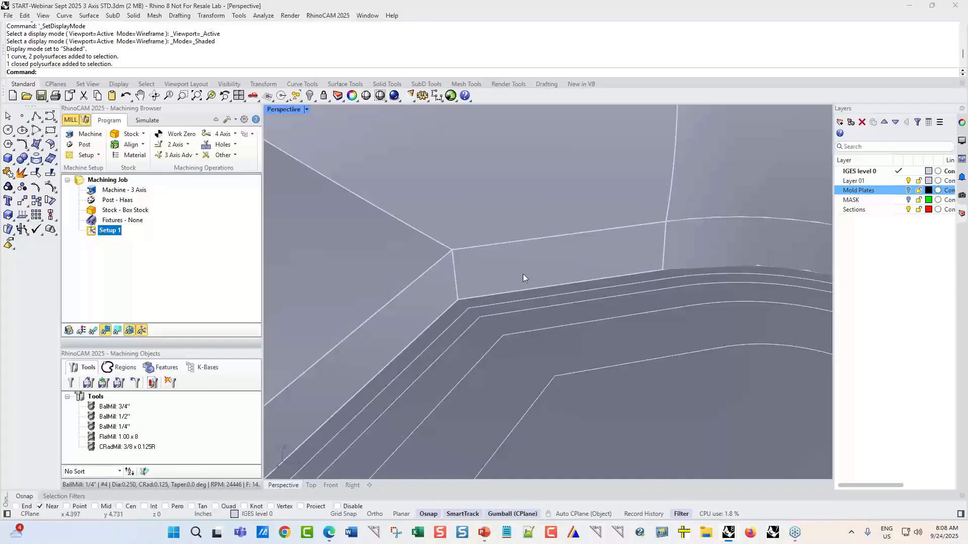
{"action": "right_click_drag", "start_coordinate": [631, 281], "coordinate": [549, 280]}
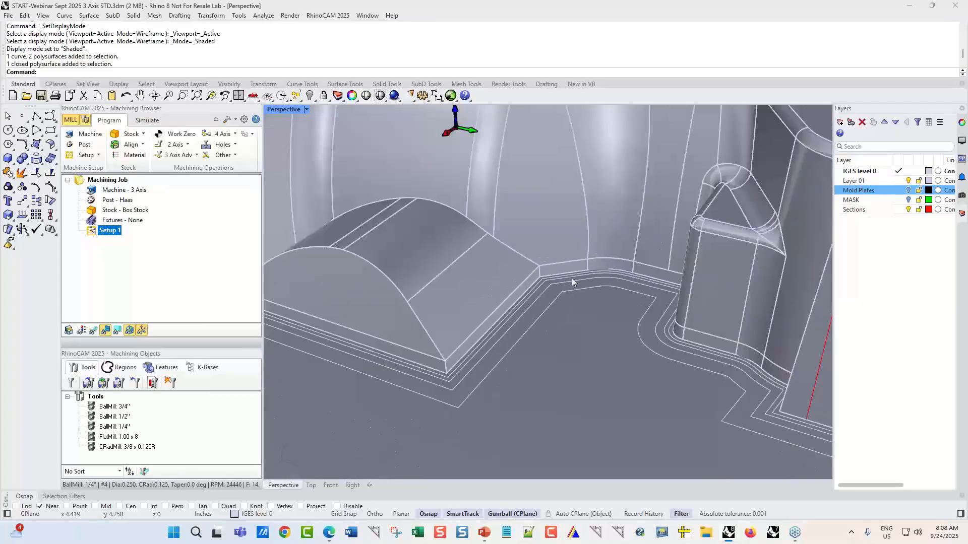
{"action": "scroll", "coordinate": [491, 292], "scroll_direction": "down", "scroll_amount": 2}
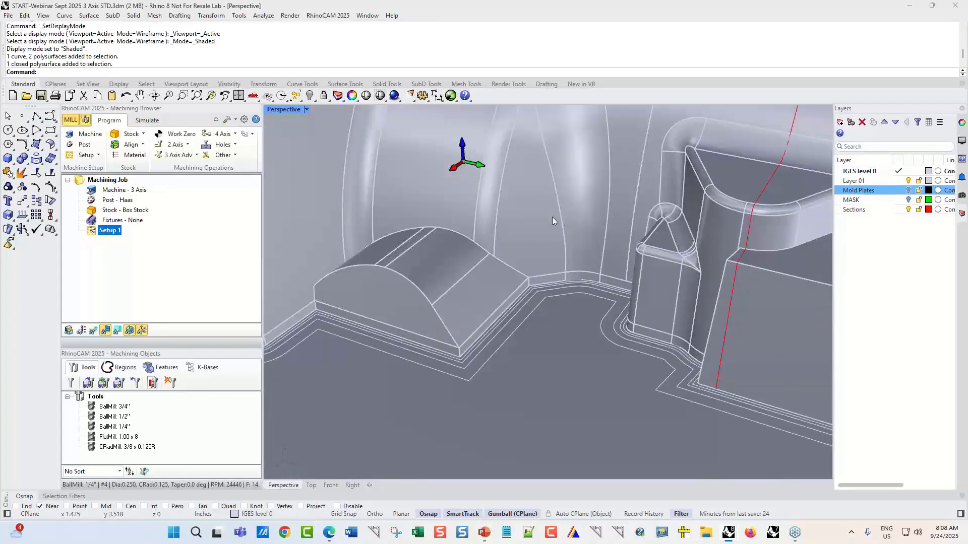
{"action": "scroll", "coordinate": [504, 285], "scroll_direction": "up", "scroll_amount": 2}
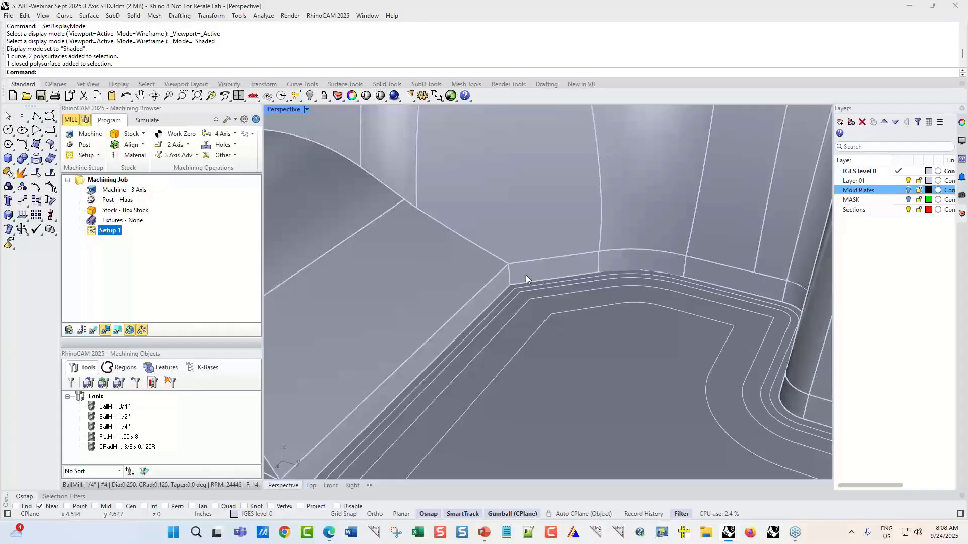
Step: Switch to the Rhino window with WireCut Webinar Sept 2025 3 Axis STD-REV4.3dm
{"action": "scroll", "coordinate": [506, 290], "scroll_direction": "down", "scroll_amount": 2}
{"action": "scroll", "coordinate": [456, 329], "scroll_direction": "down", "scroll_amount": 2}
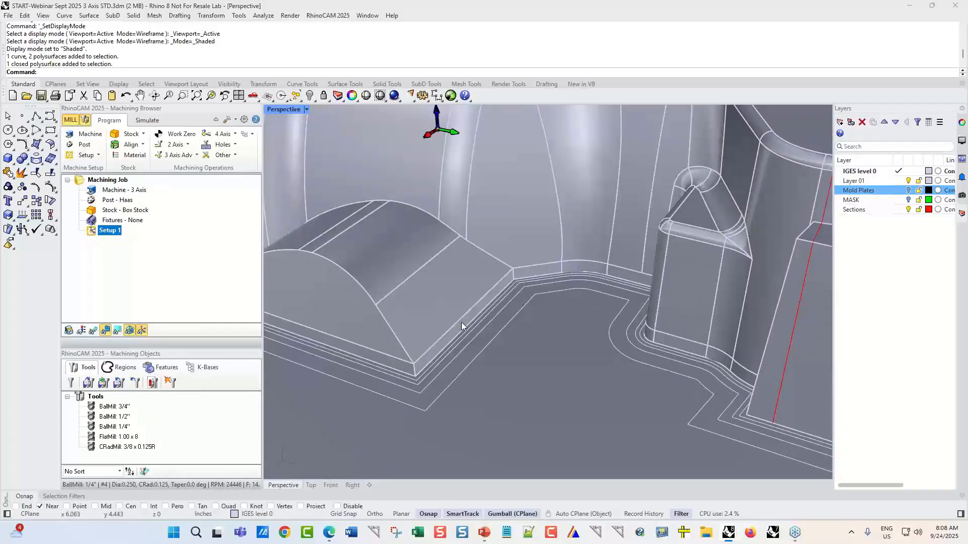
{"action": "right_click_drag", "start_coordinate": [461, 322], "coordinate": [486, 304]}
{"action": "scroll", "coordinate": [485, 305], "scroll_direction": "down", "scroll_amount": 2}
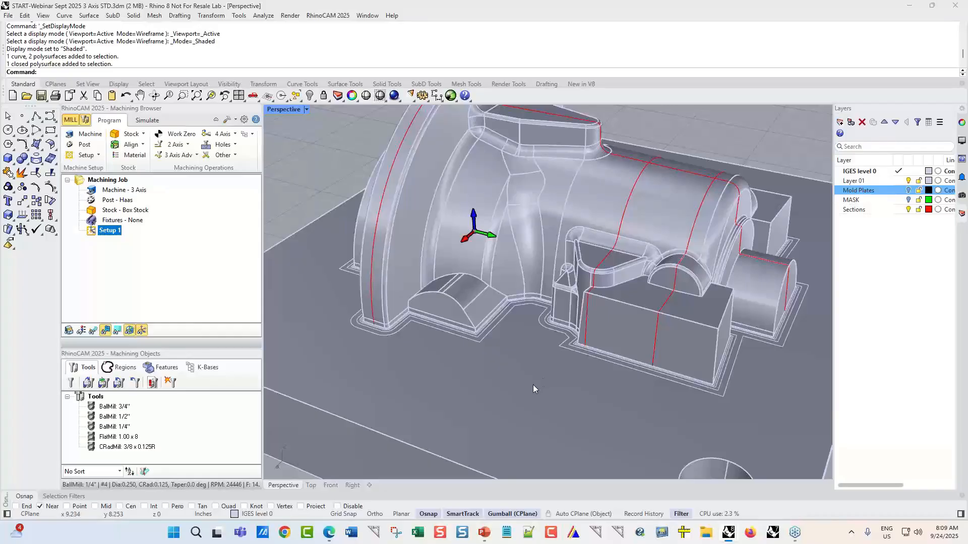
{"action": "key", "text": "alt+Tab"}
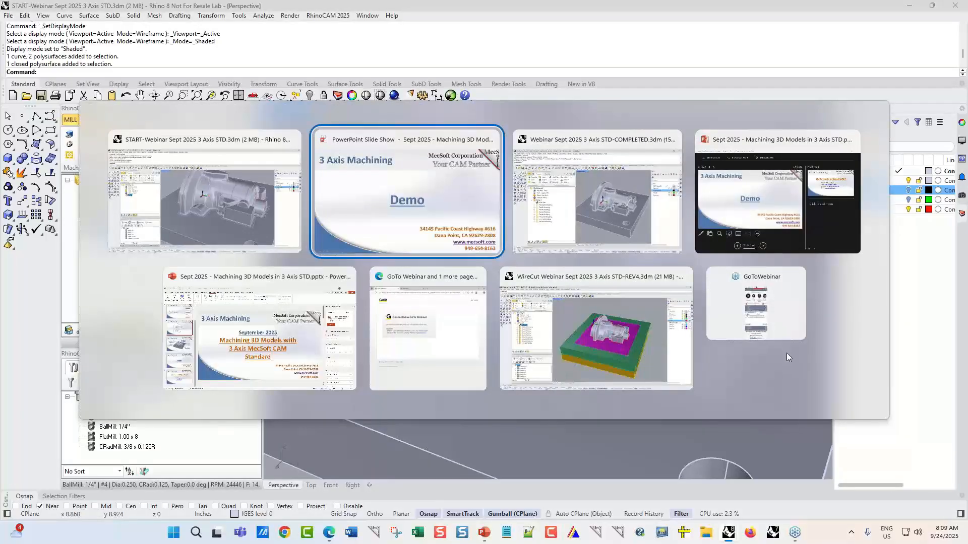
{"action": "left_click", "coordinate": [586, 331]}
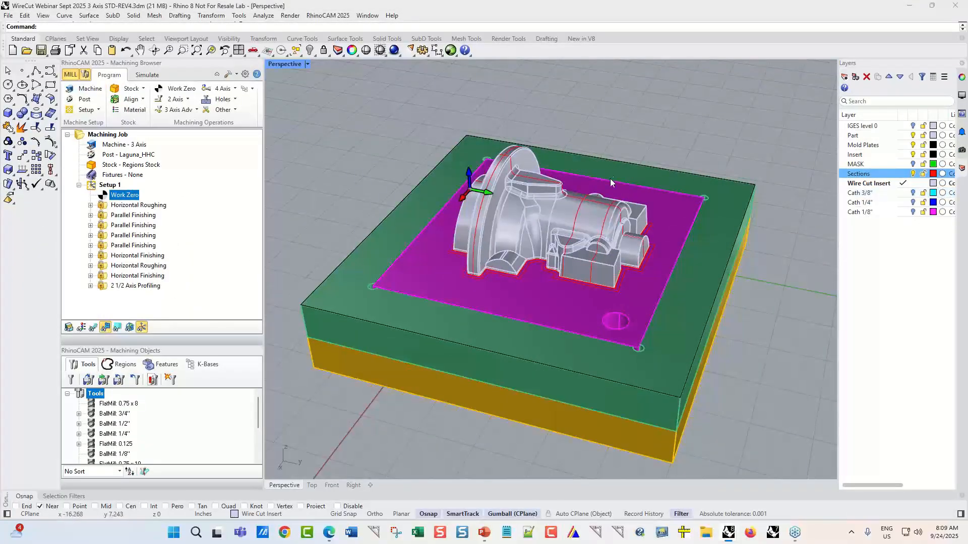
Step: Hide the green and yellow mold plates so only the core part and its magenta plate are displayed
{"action": "right_click_drag", "start_coordinate": [751, 222], "coordinate": [727, 223]}
{"action": "scroll", "coordinate": [611, 276], "scroll_direction": "up", "scroll_amount": 3}
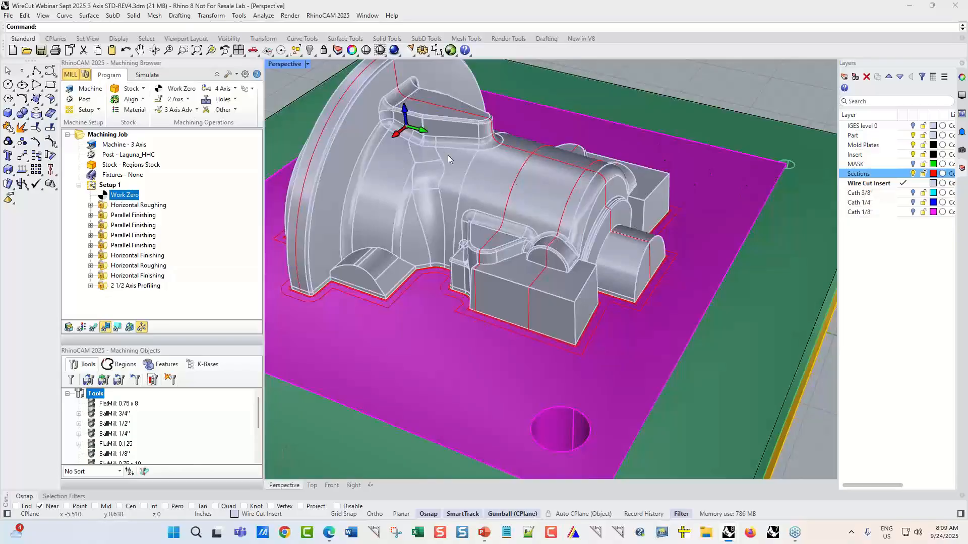
{"action": "scroll", "coordinate": [537, 177], "scroll_direction": "down", "scroll_amount": 3}
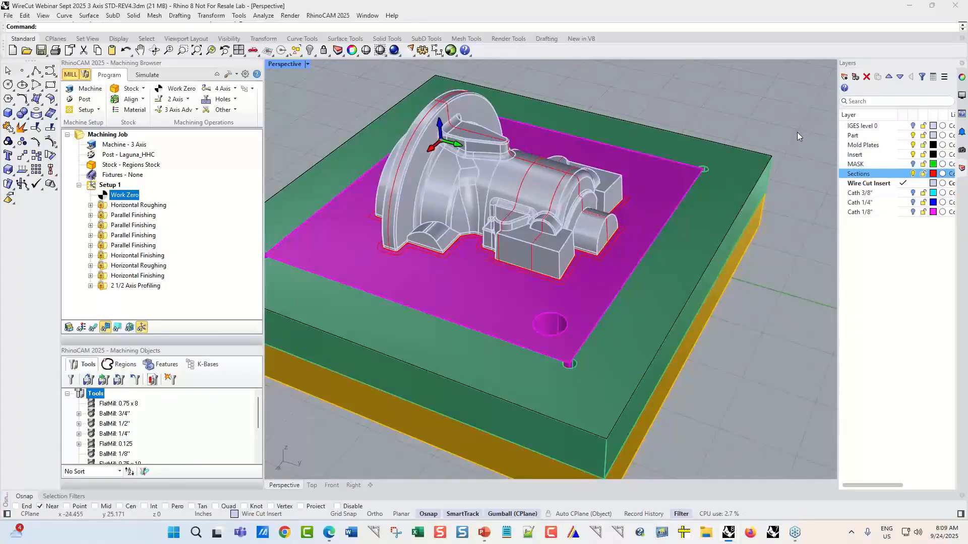
{"action": "left_click", "coordinate": [733, 276]}
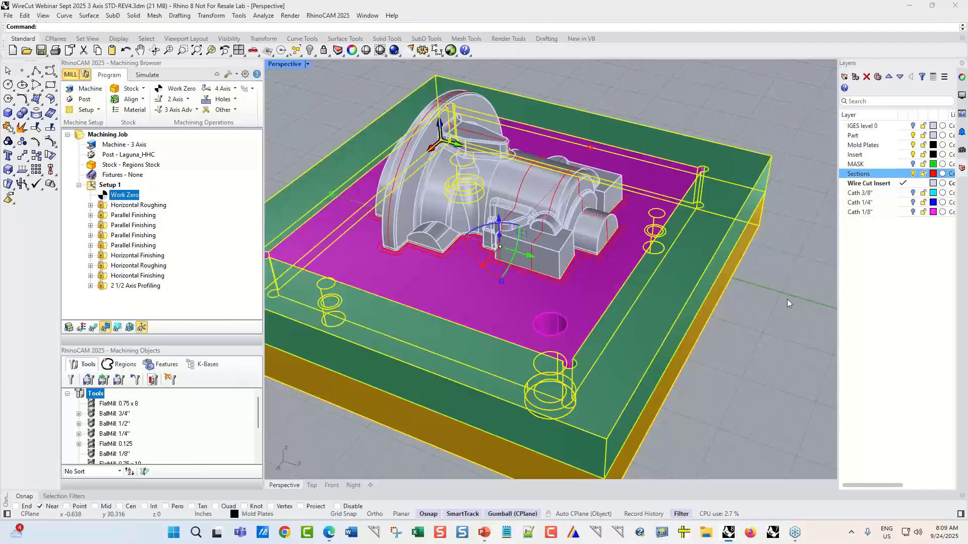
{"action": "left_click", "coordinate": [310, 51]}
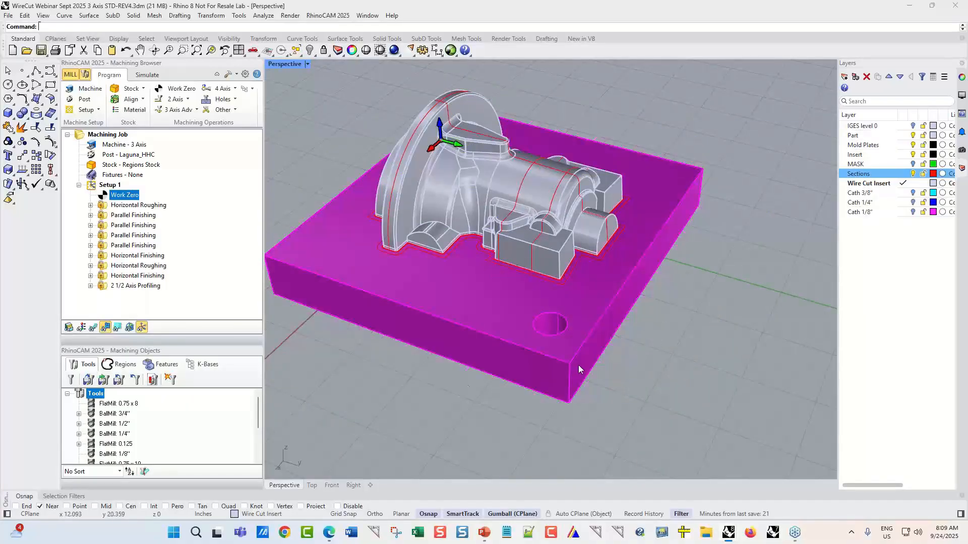
Step: Examine the magenta plate around the core, especially the inner corner where the half-round side boss meets the body
{"action": "right_click_drag", "start_coordinate": [578, 366], "coordinate": [543, 359]}
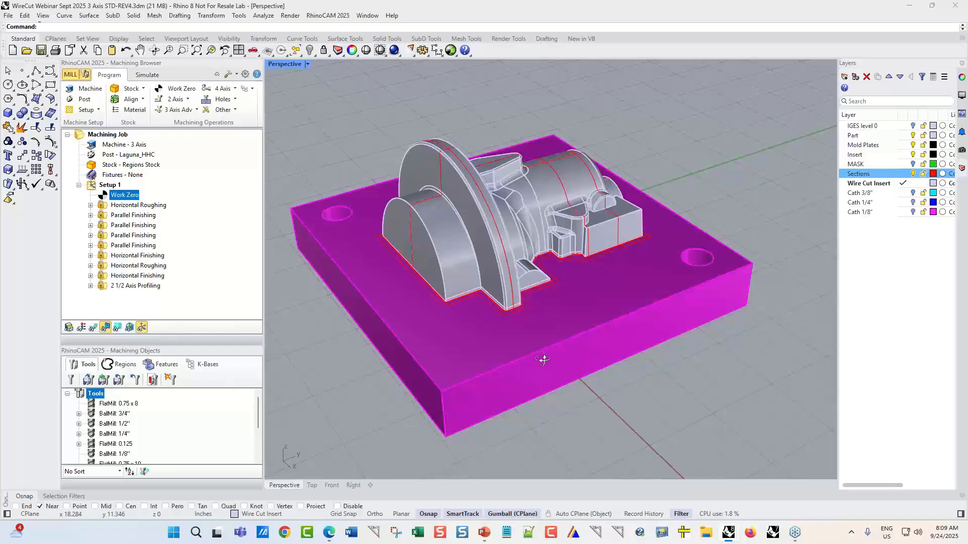
{"action": "right_click_drag", "start_coordinate": [543, 360], "coordinate": [525, 282]}
{"action": "scroll", "coordinate": [473, 251], "scroll_direction": "up", "scroll_amount": 3}
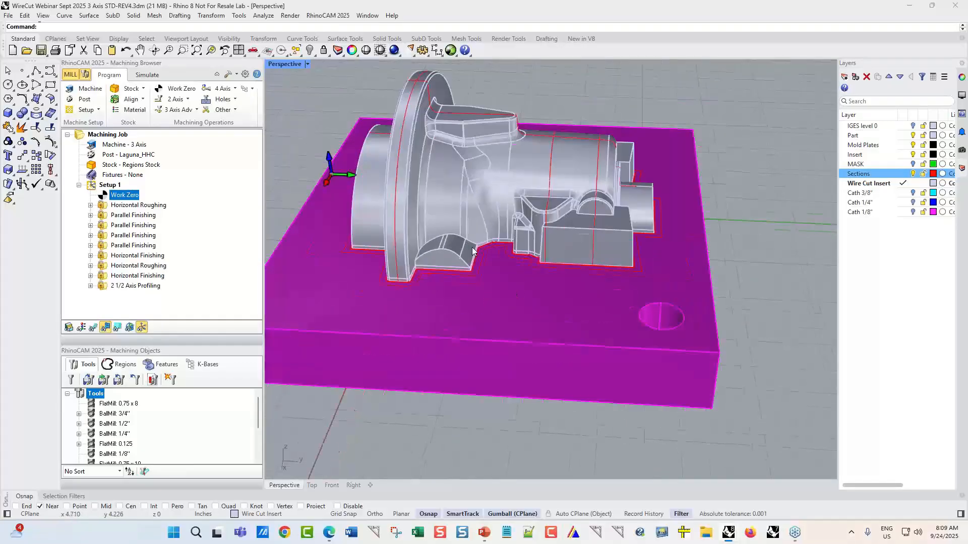
{"action": "scroll", "coordinate": [474, 247], "scroll_direction": "up", "scroll_amount": 10}
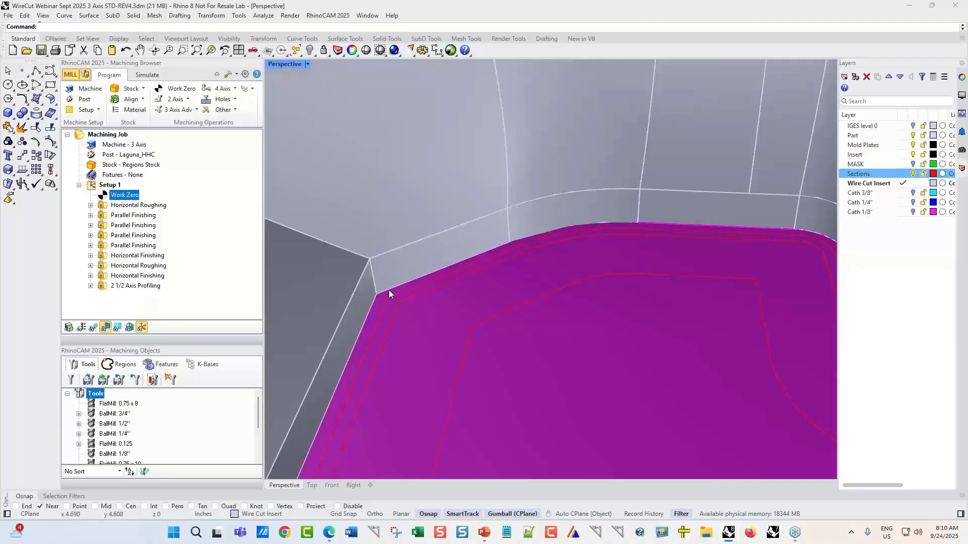
{"action": "scroll", "coordinate": [543, 228], "scroll_direction": "down", "scroll_amount": 6}
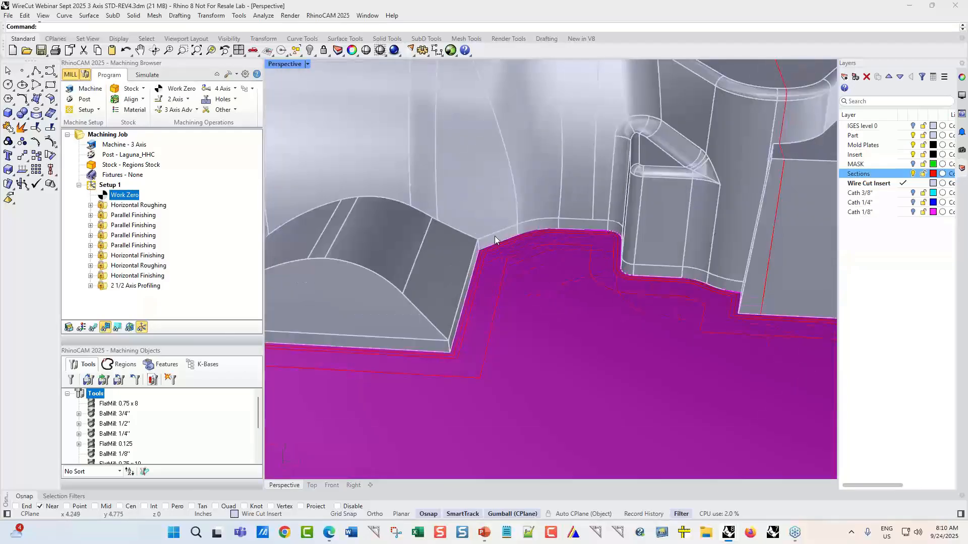
{"action": "scroll", "coordinate": [492, 239], "scroll_direction": "down", "scroll_amount": 8}
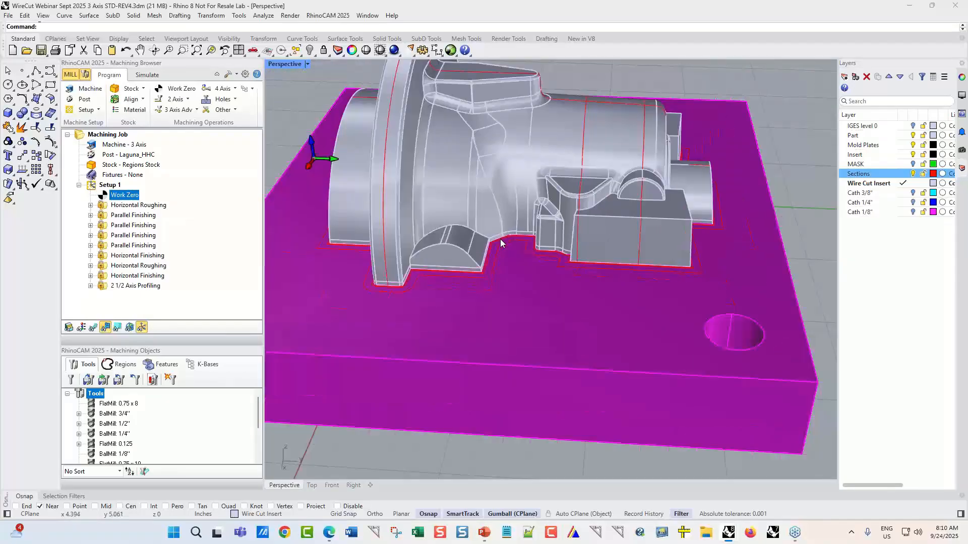
{"action": "scroll", "coordinate": [494, 240], "scroll_direction": "up", "scroll_amount": 8}
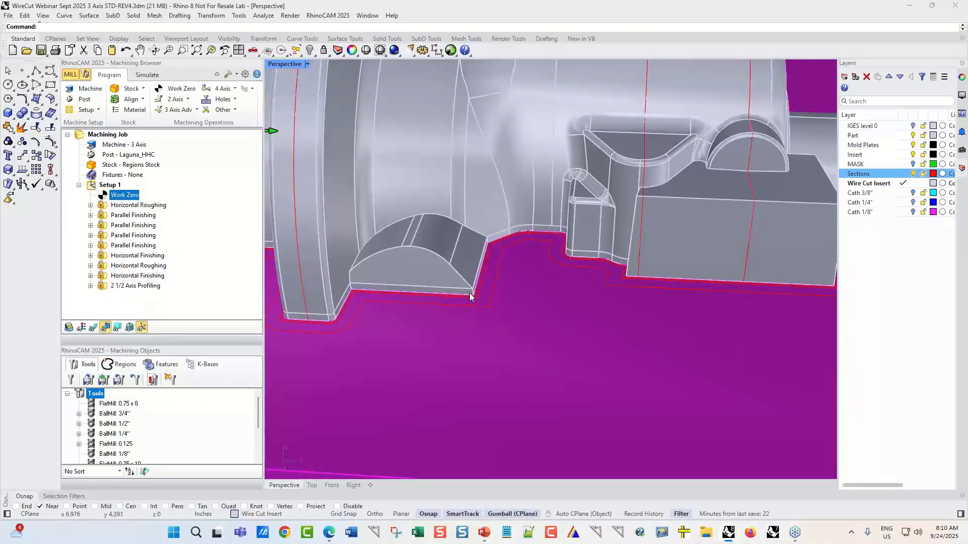
{"action": "scroll", "coordinate": [532, 257], "scroll_direction": "down", "scroll_amount": 5}
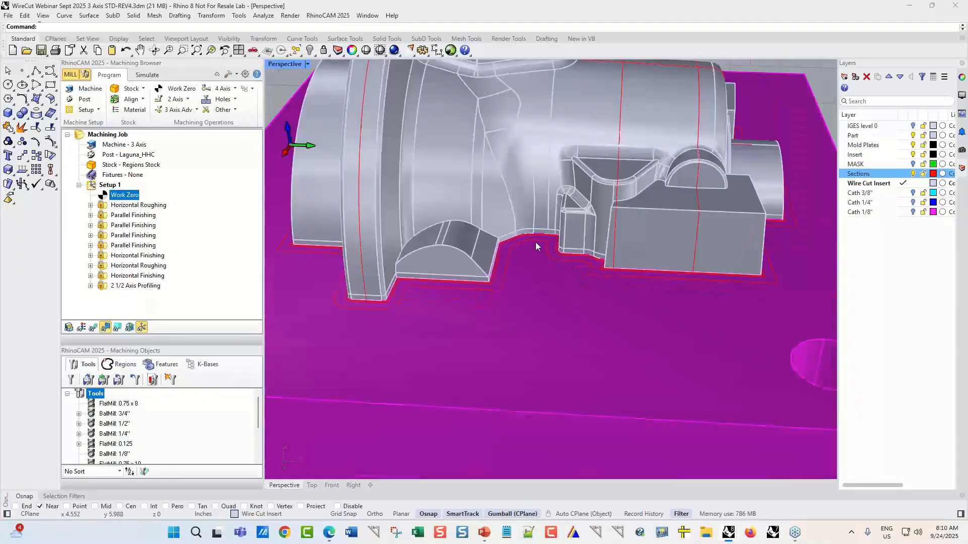
Step: Examine the core's perimeter on the magenta plate from both ends, including the flange, side blocks and base of the half-round end boss
{"action": "right_click_drag", "start_coordinate": [677, 234], "coordinate": [570, 237]}
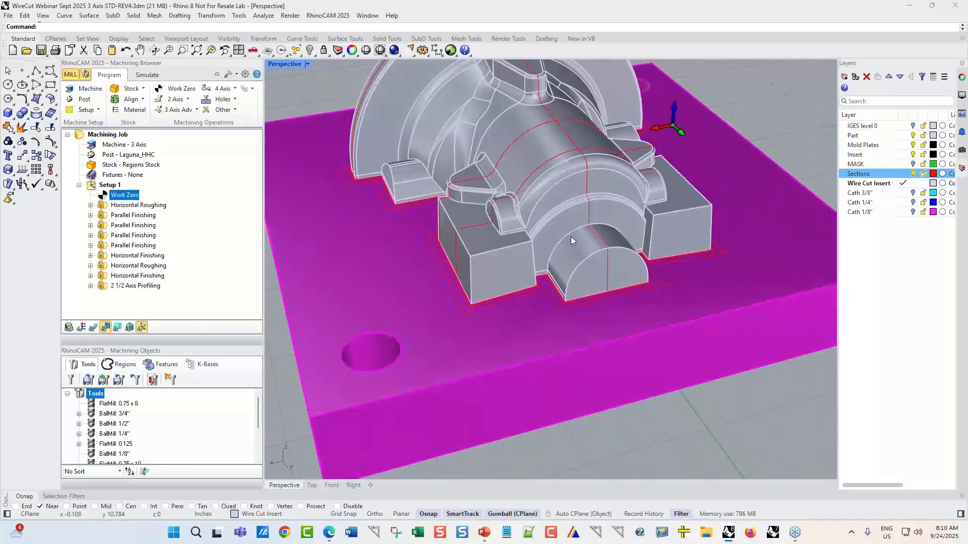
{"action": "right_click_drag", "start_coordinate": [485, 234], "coordinate": [658, 237]}
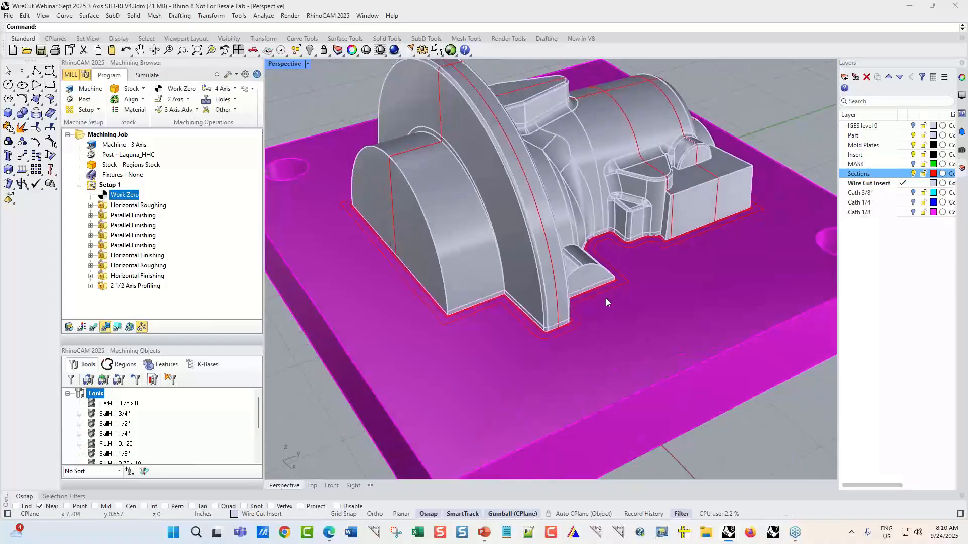
{"action": "scroll", "coordinate": [508, 331], "scroll_direction": "down", "scroll_amount": 3}
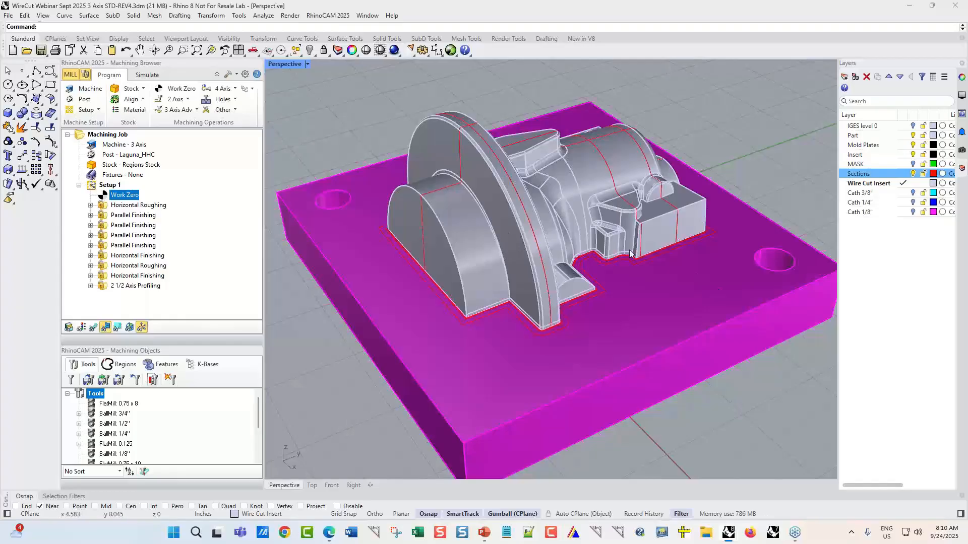
{"action": "right_click_drag", "start_coordinate": [775, 208], "coordinate": [634, 295]}
{"action": "scroll", "coordinate": [630, 293], "scroll_direction": "up", "scroll_amount": 3}
{"action": "scroll", "coordinate": [624, 290], "scroll_direction": "up", "scroll_amount": 5}
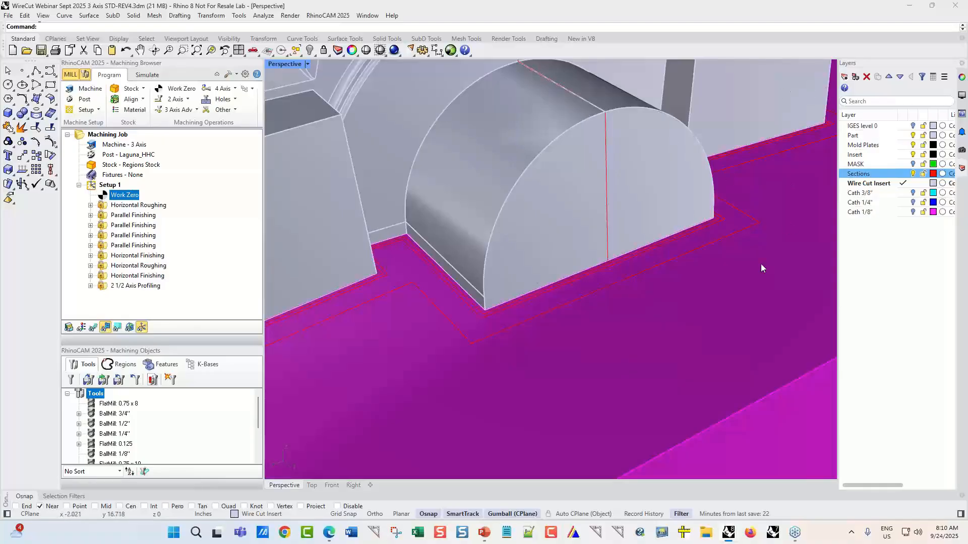
{"action": "scroll", "coordinate": [684, 251], "scroll_direction": "down", "scroll_amount": 8}
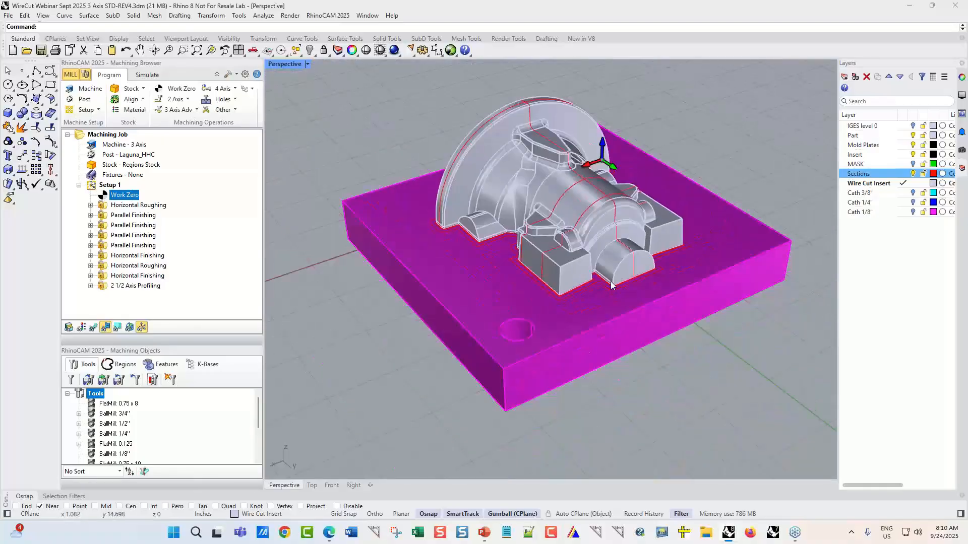
Step: Hide the magenta plate to expose the green wire-cut walls below the core part
{"action": "left_click_drag", "start_coordinate": [797, 187], "coordinate": [761, 309]}
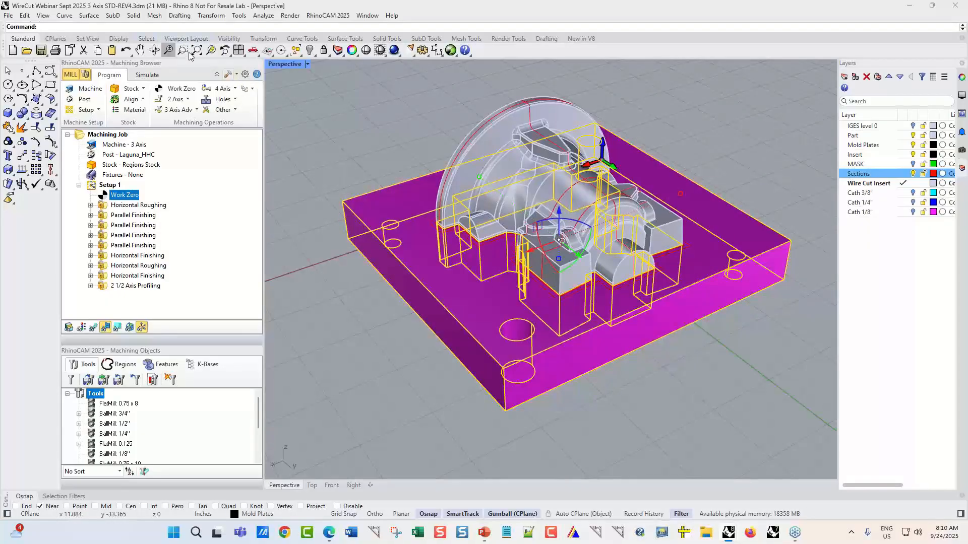
{"action": "left_click", "coordinate": [311, 51]}
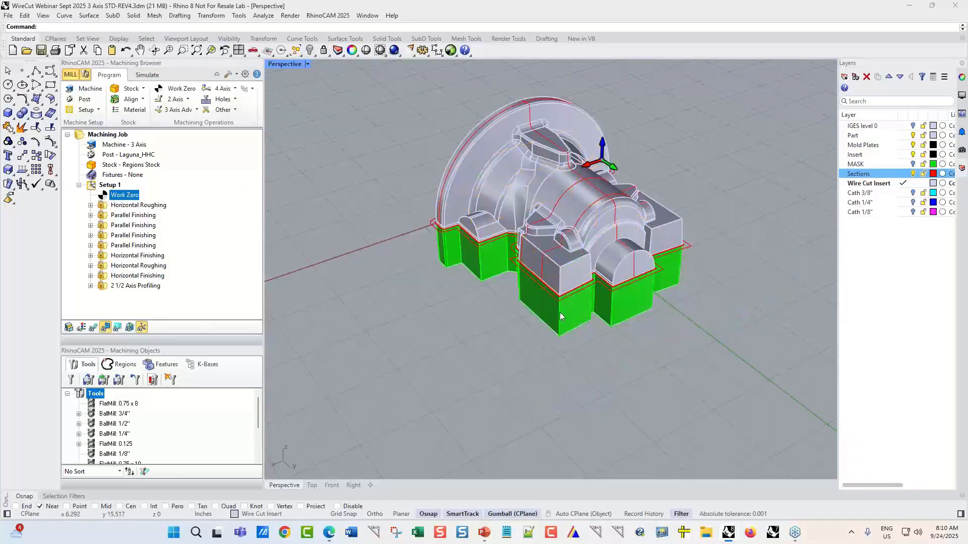
{"action": "mouse_move", "coordinate": [464, 358]}
{"action": "right_mouse_down"}
{"action": "mouse_move", "coordinate": [495, 350]}
{"action": "mouse_move", "coordinate": [557, 364]}
{"action": "mouse_move", "coordinate": [484, 328]}
{"action": "mouse_move", "coordinate": [451, 353]}
{"action": "mouse_move", "coordinate": [468, 359]}
{"action": "right_mouse_up"}
{"action": "scroll", "coordinate": [551, 269], "scroll_direction": "up", "scroll_amount": 3}
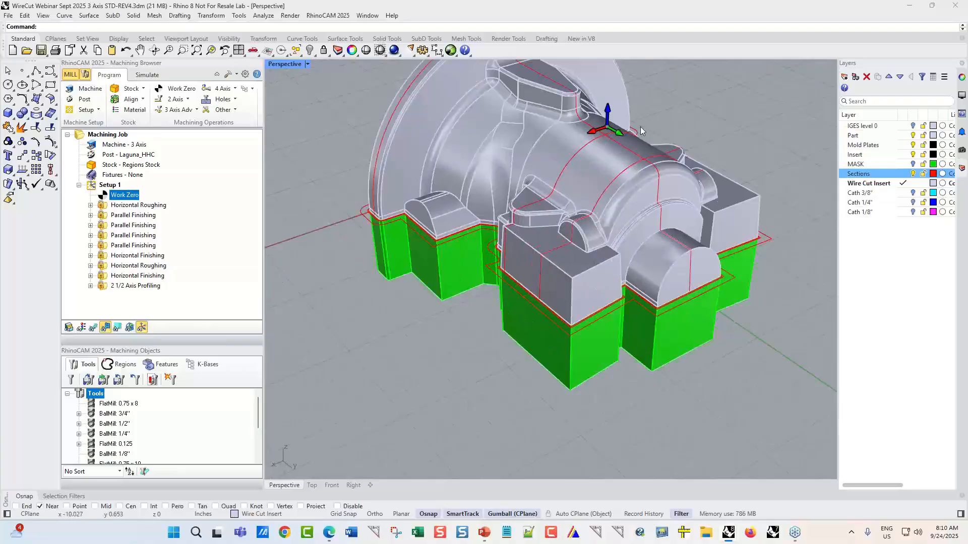
Step: Examine how the green wire-cut walls follow the core's base outline, including the boss's inner corner, narrow base band and red offset curves
{"action": "scroll", "coordinate": [619, 144], "scroll_direction": "up", "scroll_amount": 3}
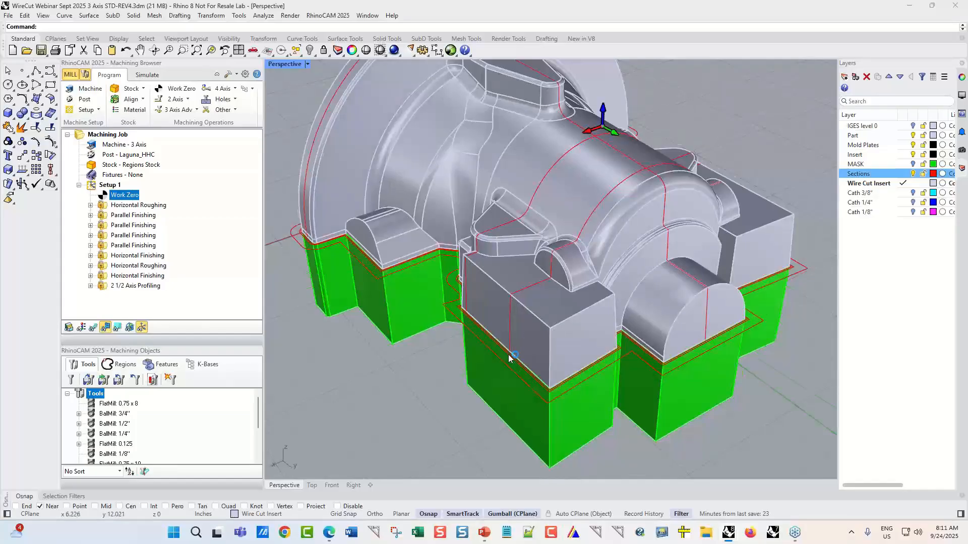
{"action": "right_click_drag", "start_coordinate": [510, 355], "coordinate": [584, 347]}
{"action": "scroll", "coordinate": [562, 275], "scroll_direction": "up", "scroll_amount": 6}
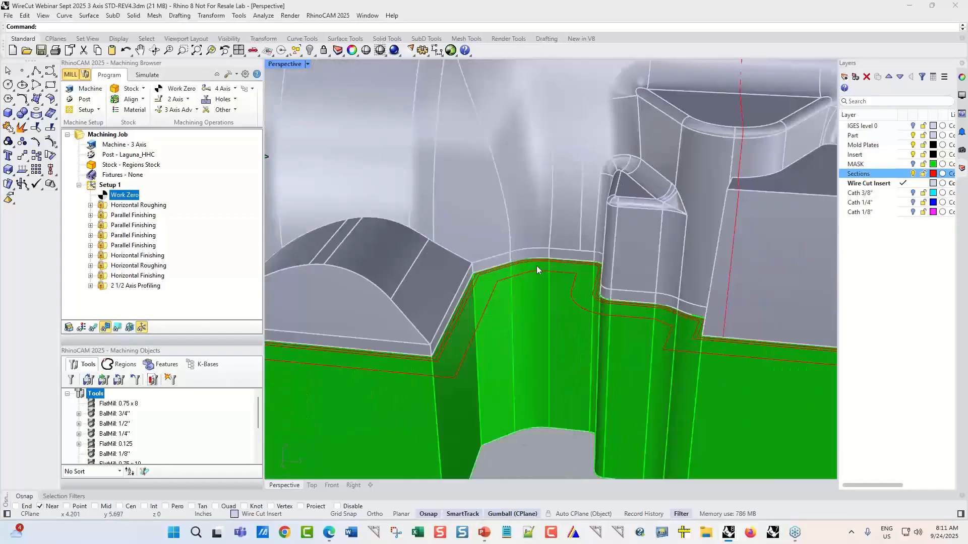
{"action": "scroll", "coordinate": [484, 269], "scroll_direction": "up", "scroll_amount": 3}
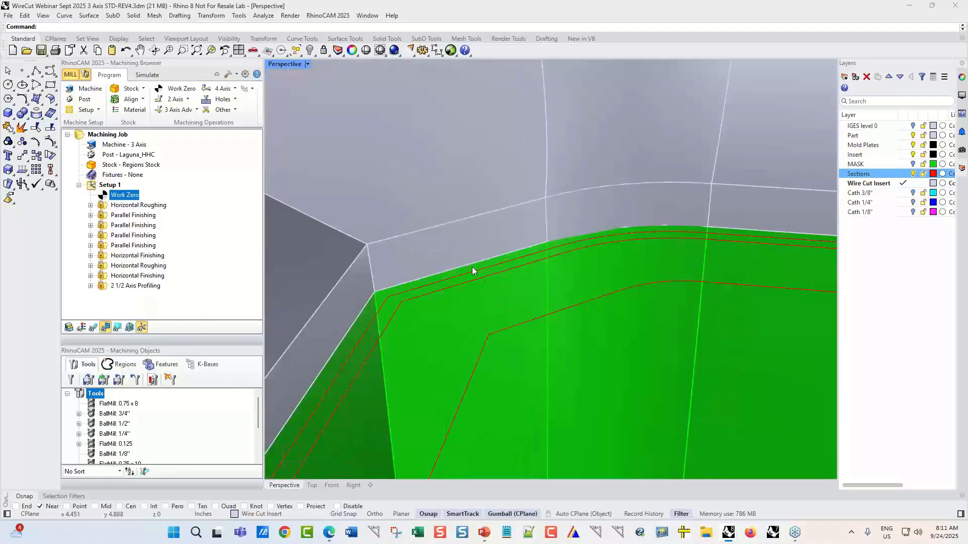
{"action": "scroll", "coordinate": [551, 223], "scroll_direction": "down", "scroll_amount": 3}
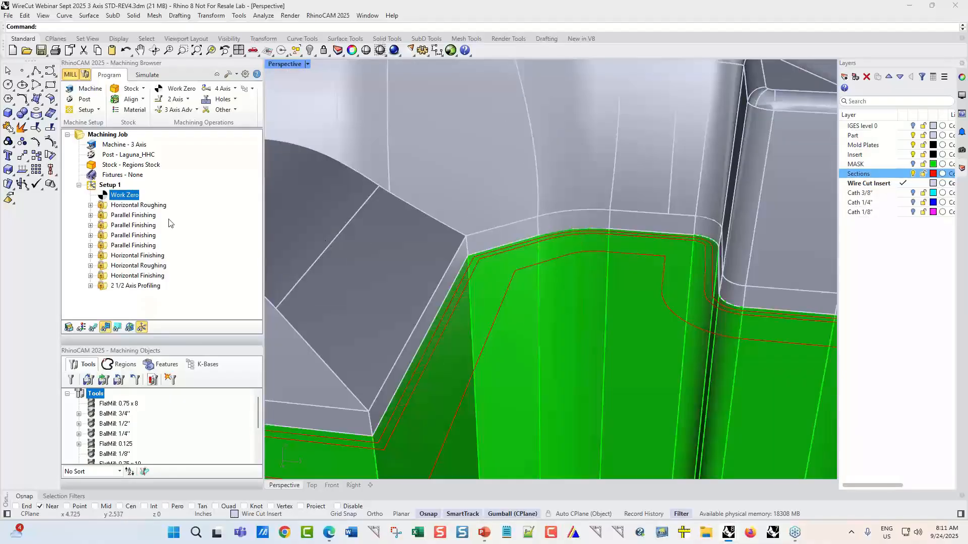
{"action": "scroll", "coordinate": [594, 221], "scroll_direction": "down", "scroll_amount": 6}
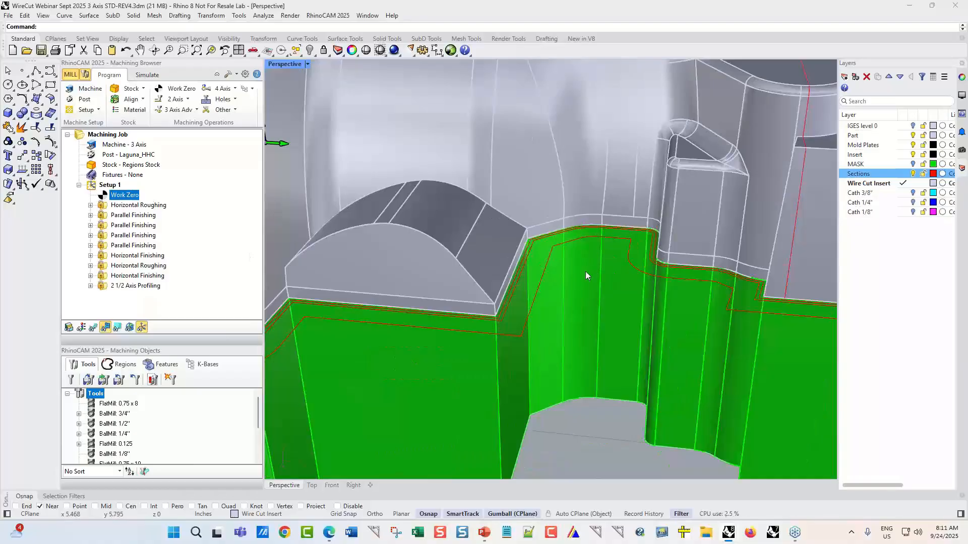
{"action": "scroll", "coordinate": [541, 282], "scroll_direction": "down", "scroll_amount": 5}
{"action": "scroll", "coordinate": [568, 224], "scroll_direction": "up", "scroll_amount": 5}
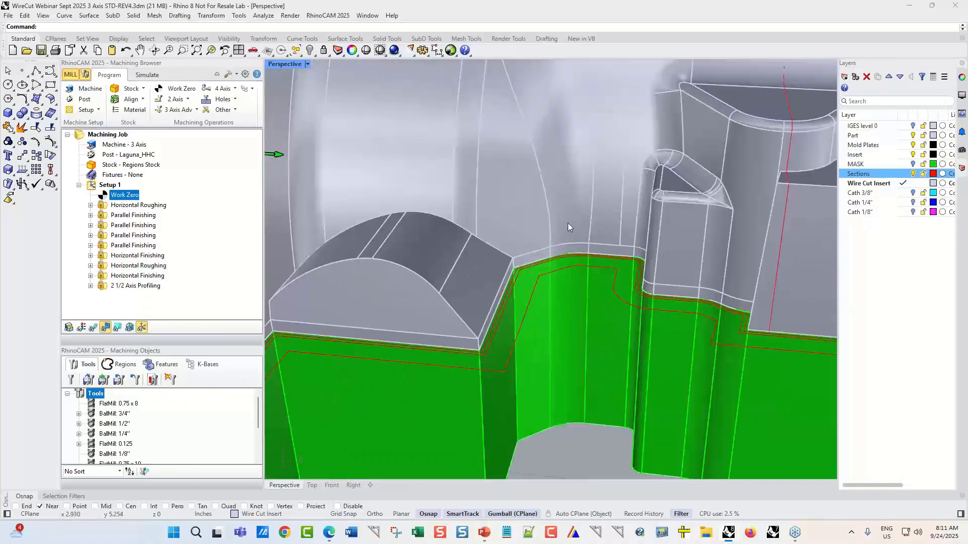
{"action": "scroll", "coordinate": [527, 255], "scroll_direction": "down", "scroll_amount": 5}
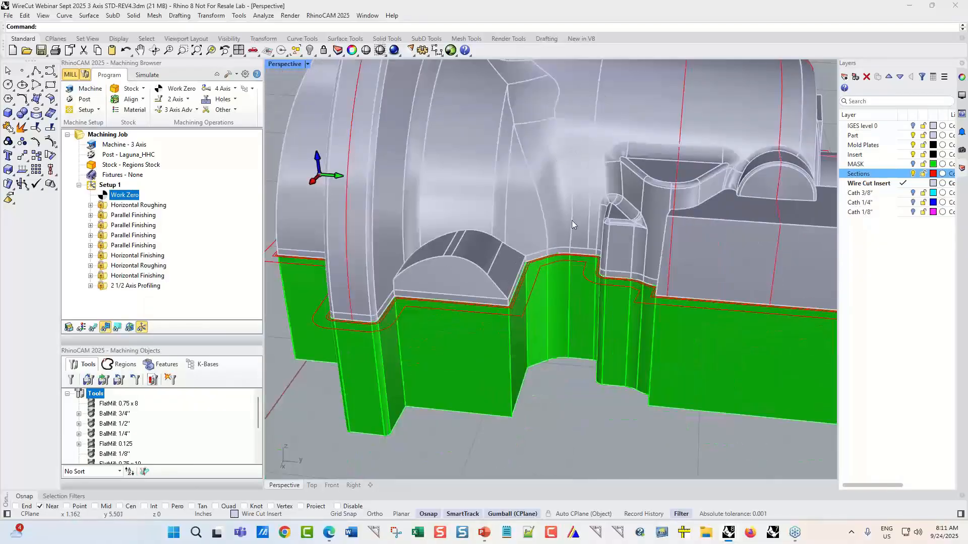
{"action": "scroll", "coordinate": [561, 316], "scroll_direction": "up", "scroll_amount": 8}
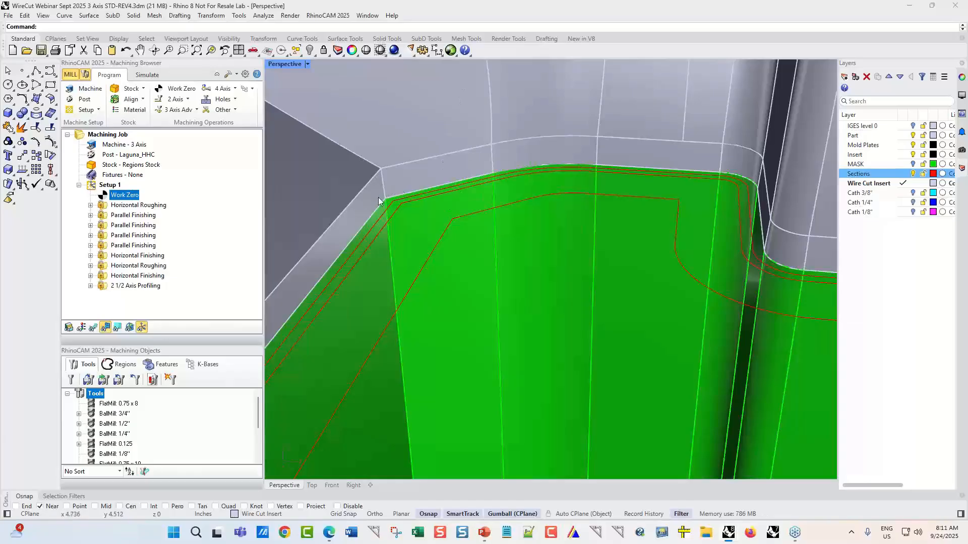
{"action": "right_click_drag", "start_coordinate": [467, 163], "coordinate": [675, 250]}
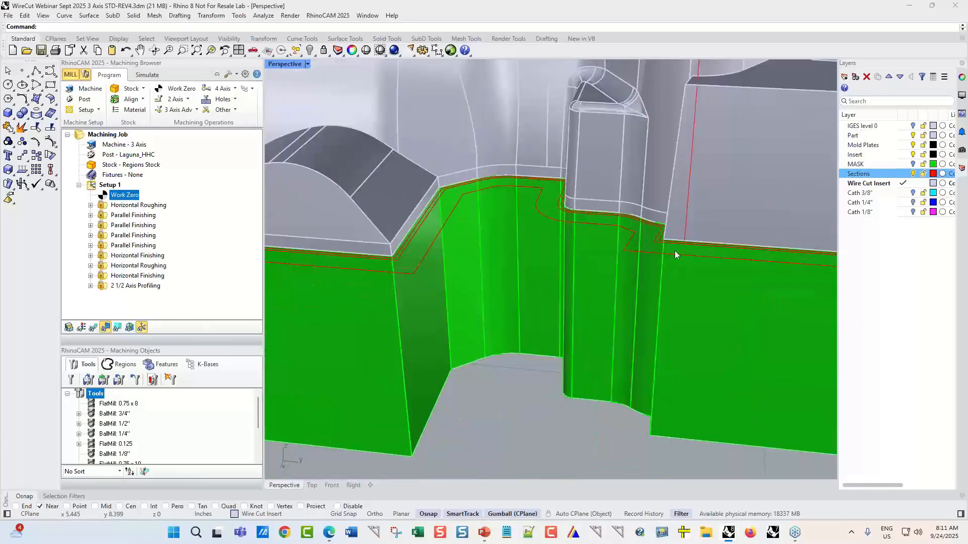
{"action": "scroll", "coordinate": [570, 226], "scroll_direction": "down", "scroll_amount": 3}
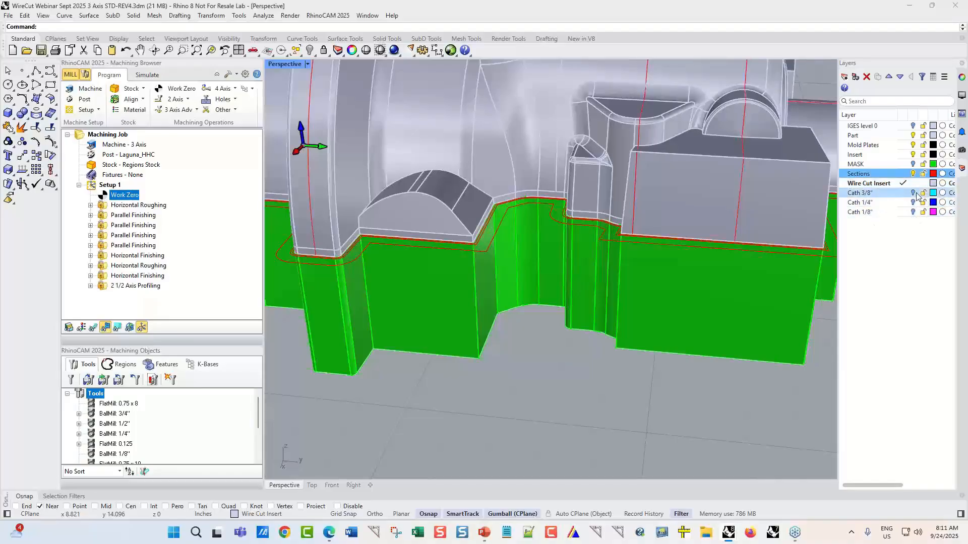
{"action": "scroll", "coordinate": [525, 190], "scroll_direction": "up", "scroll_amount": 4}
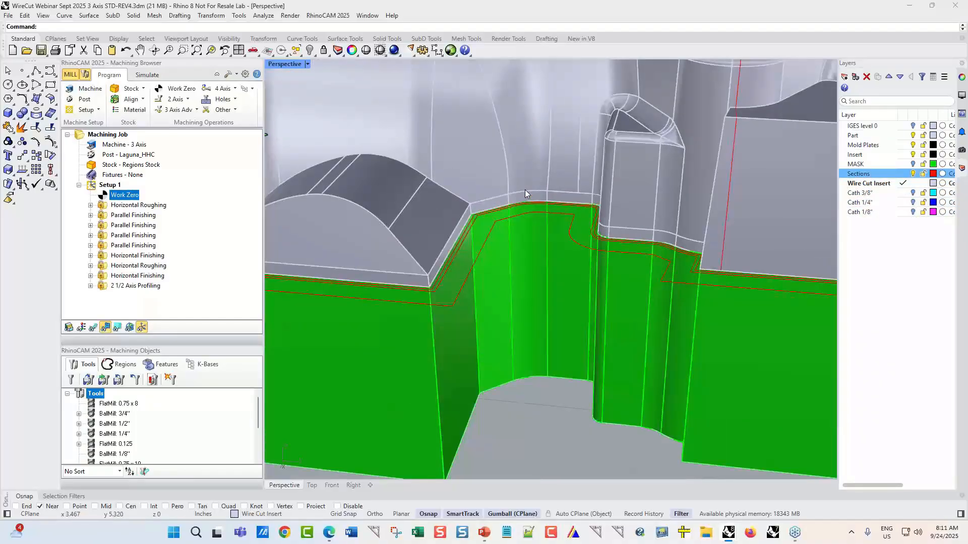
{"action": "scroll", "coordinate": [522, 193], "scroll_direction": "up", "scroll_amount": 3}
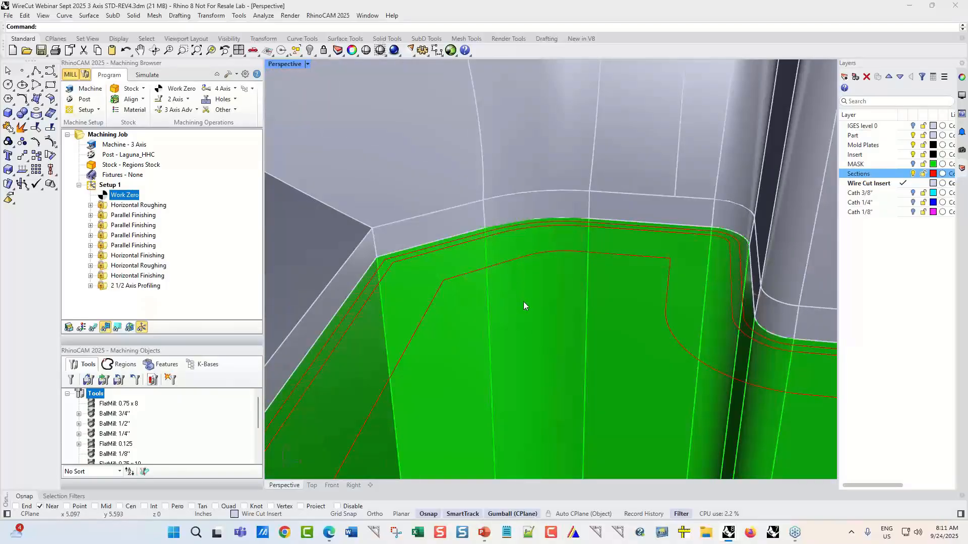
Step: Examine the green wire-cut walls from the side and underneath, including the underside holes and the red offset curves at the side boss's inner corner
{"action": "scroll", "coordinate": [528, 295], "scroll_direction": "down", "scroll_amount": 6}
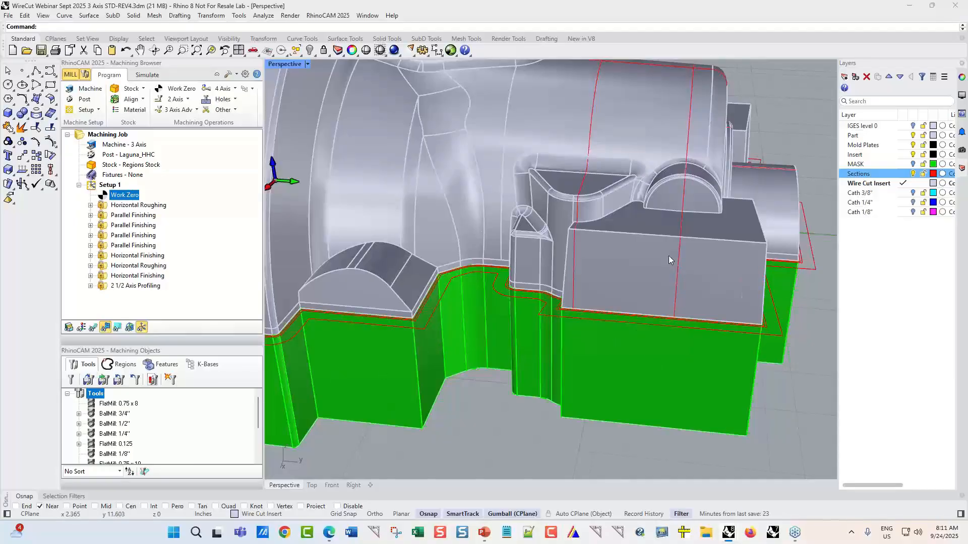
{"action": "scroll", "coordinate": [669, 257], "scroll_direction": "down", "scroll_amount": 2}
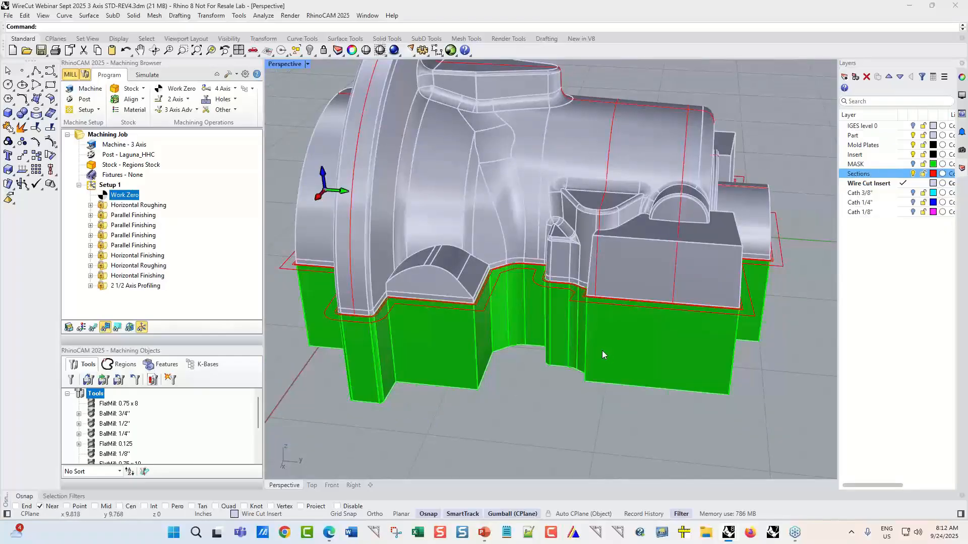
{"action": "right_click_drag", "start_coordinate": [602, 350], "coordinate": [598, 158]}
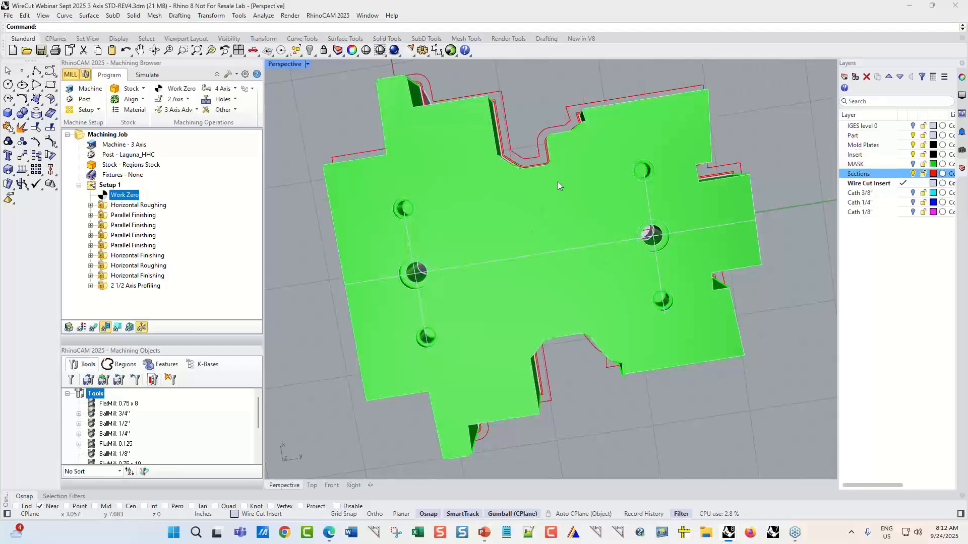
{"action": "right_click_drag", "start_coordinate": [558, 186], "coordinate": [579, 281]}
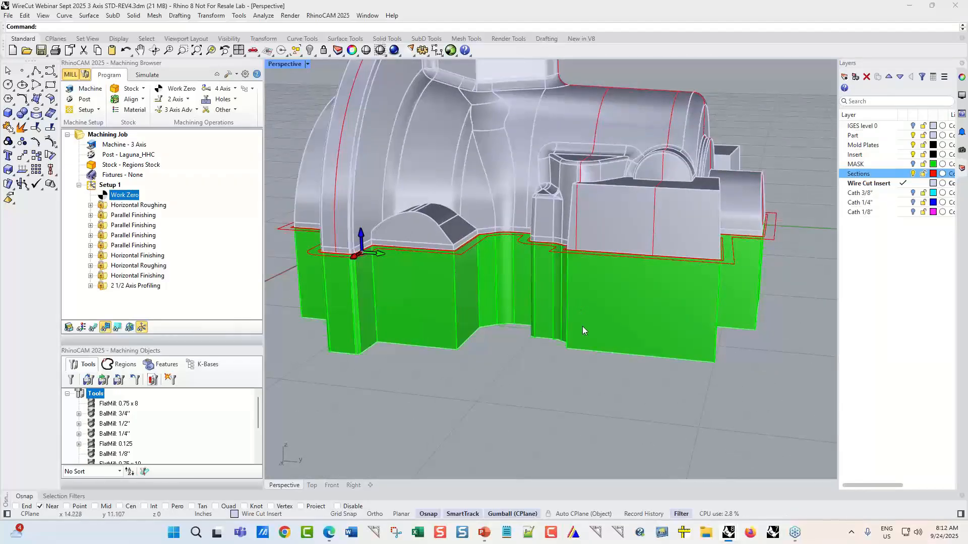
{"action": "right_click_drag", "start_coordinate": [583, 331], "coordinate": [647, 171]}
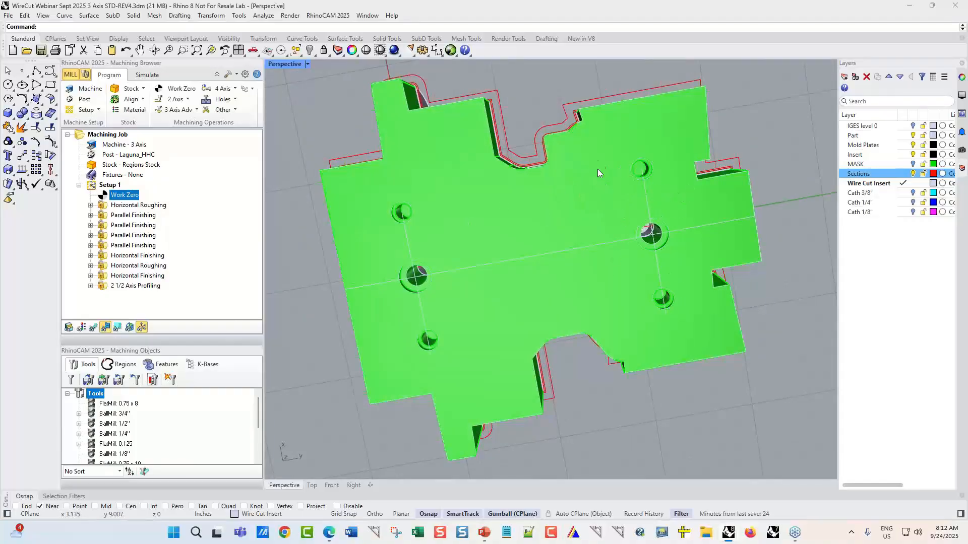
{"action": "right_click_drag", "start_coordinate": [598, 170], "coordinate": [574, 336]}
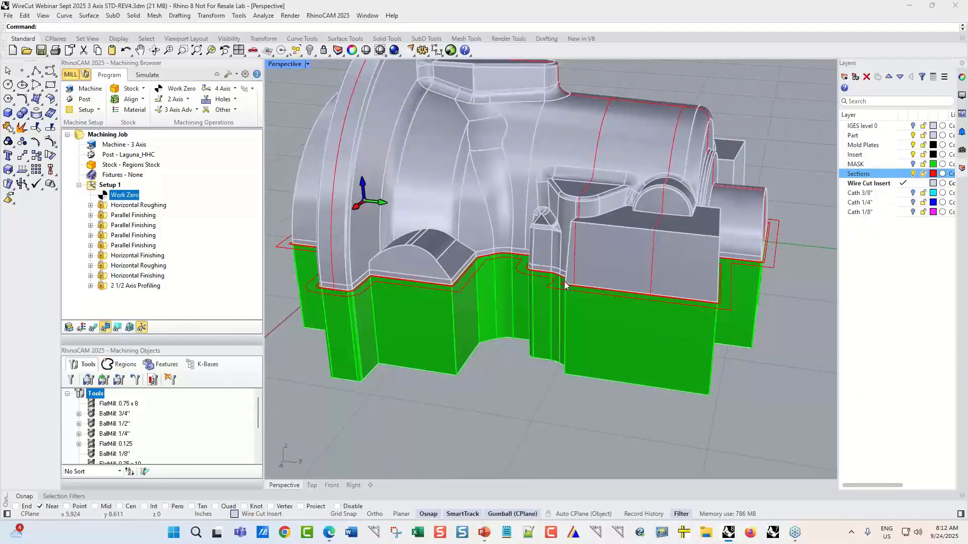
{"action": "scroll", "coordinate": [495, 268], "scroll_direction": "up", "scroll_amount": 5}
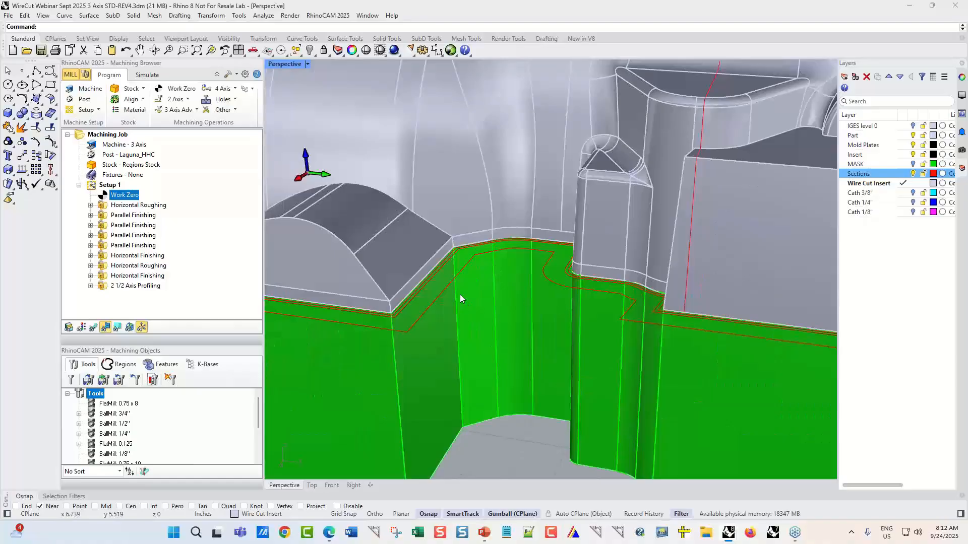
{"action": "scroll", "coordinate": [462, 277], "scroll_direction": "up", "scroll_amount": 4}
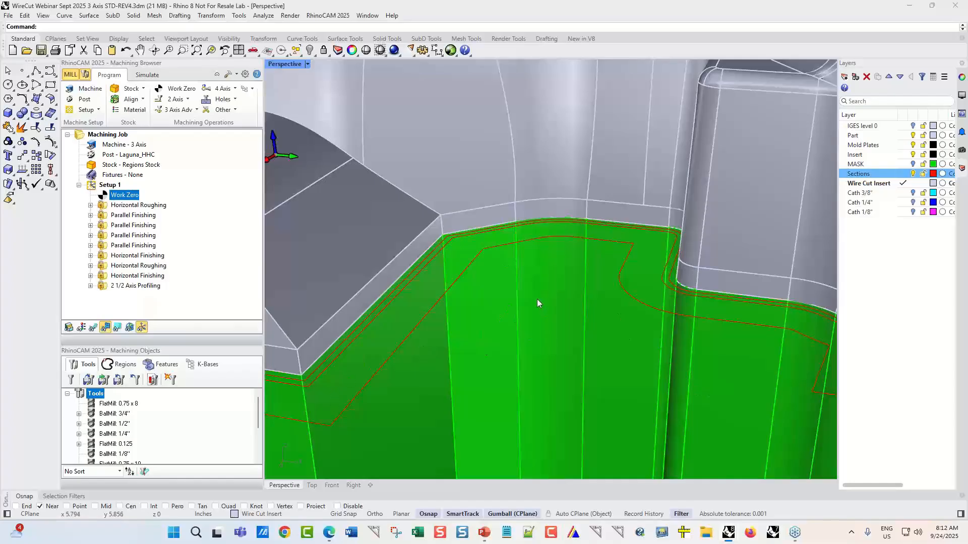
{"action": "scroll", "coordinate": [487, 223], "scroll_direction": "up", "scroll_amount": 5}
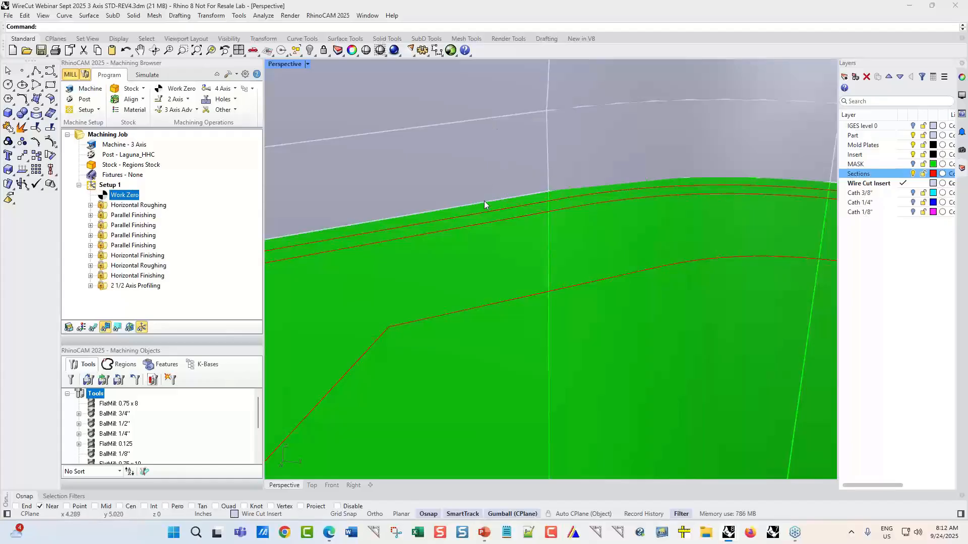
{"action": "scroll", "coordinate": [482, 206], "scroll_direction": "down", "scroll_amount": 5}
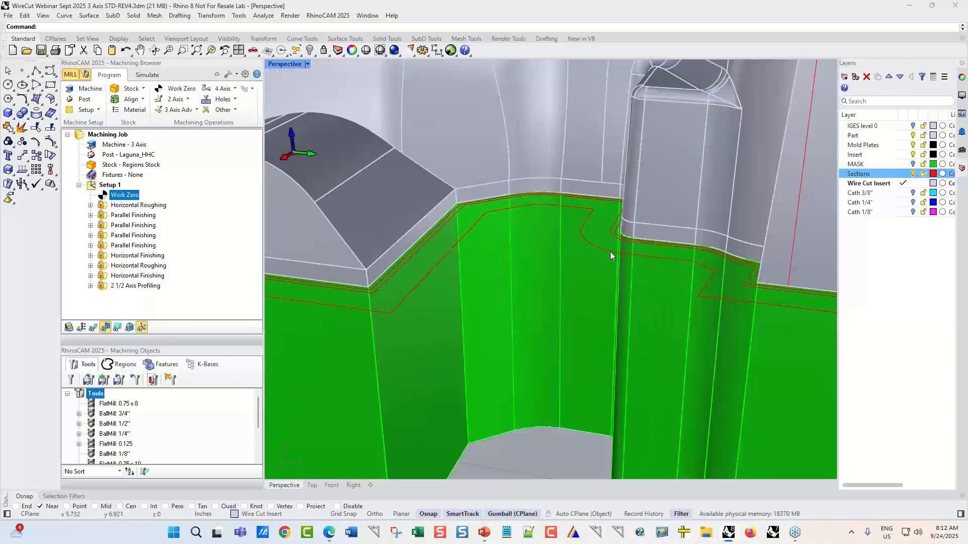
Step: Show the Cath 3/8" layer to view its cyan plate around the core's base
{"action": "left_click", "coordinate": [915, 193]}
{"action": "left_click", "coordinate": [913, 193]}
{"action": "scroll", "coordinate": [433, 252], "scroll_direction": "down", "scroll_amount": 8}
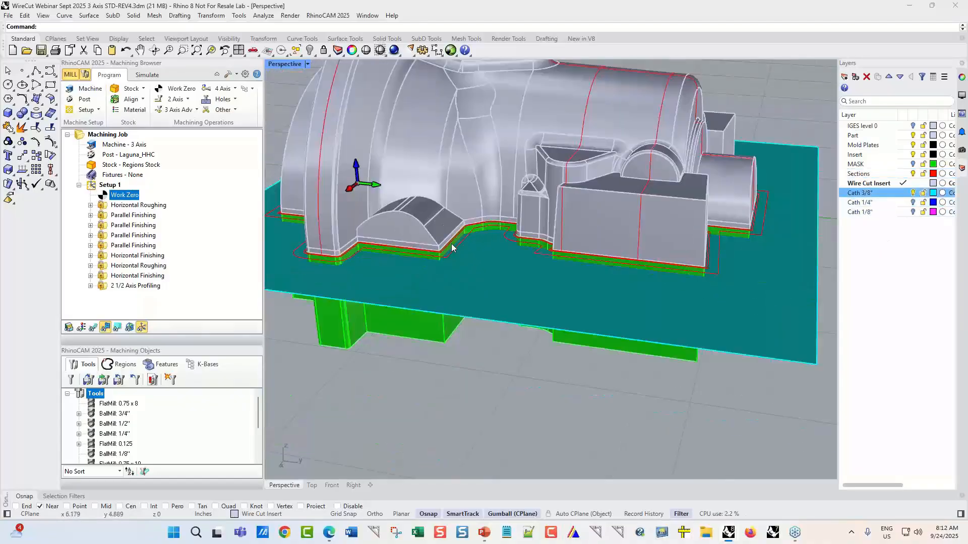
{"action": "right_click_drag", "start_coordinate": [715, 218], "coordinate": [664, 232]}
{"action": "scroll", "coordinate": [663, 232], "scroll_direction": "up", "scroll_amount": 5}
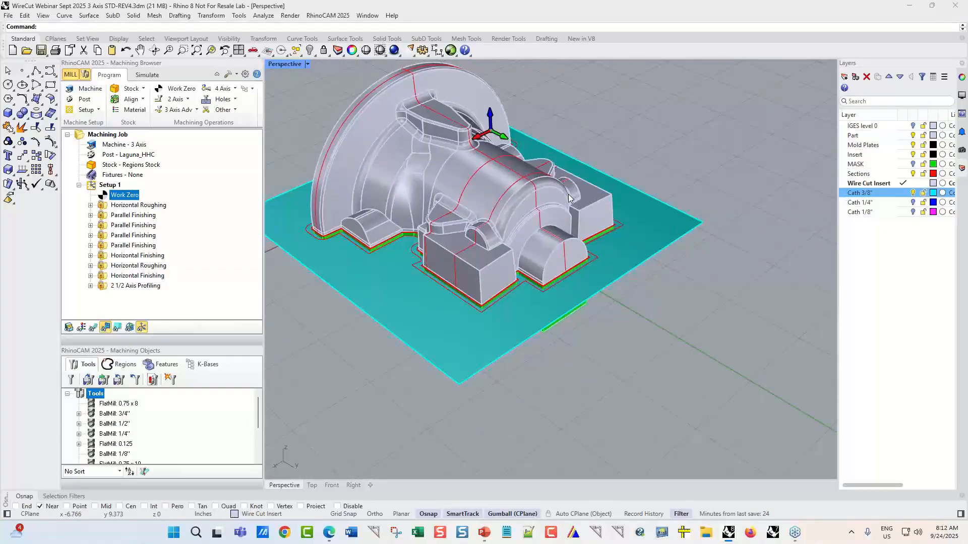
{"action": "scroll", "coordinate": [461, 170], "scroll_direction": "up", "scroll_amount": 3}
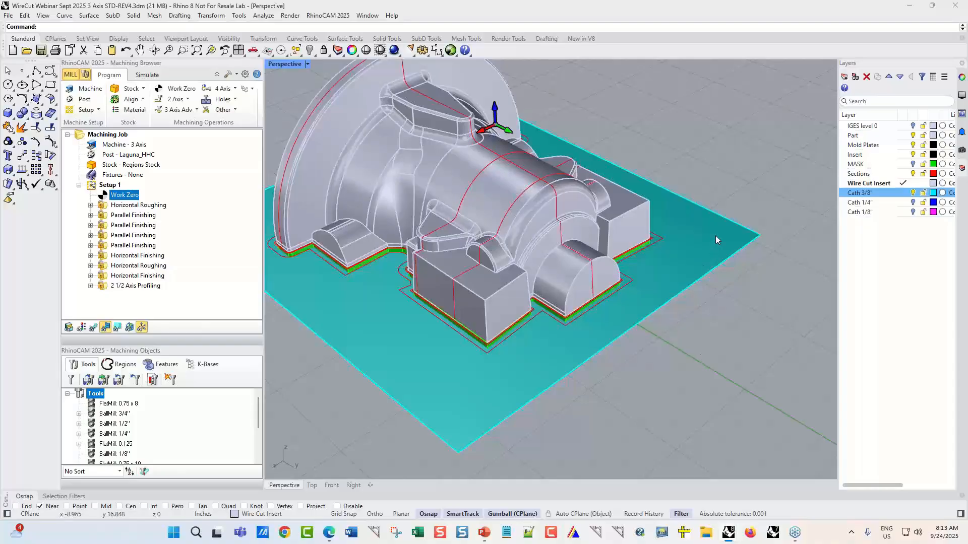
Step: Examine the green band and red offset curves above the cyan plate along the side block's base and the corner near the end boss
{"action": "right_click_drag", "start_coordinate": [730, 251], "coordinate": [529, 160]}
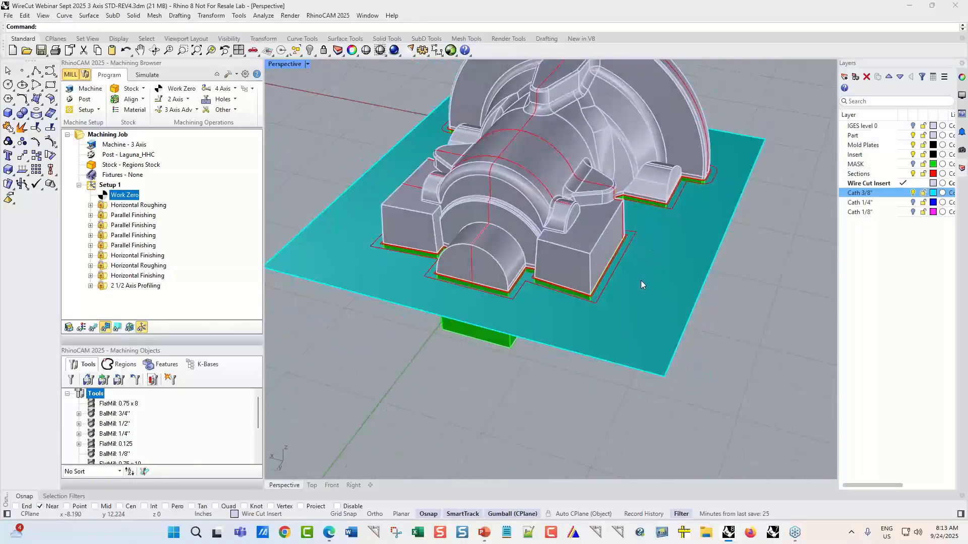
{"action": "right_click_drag", "start_coordinate": [640, 288], "coordinate": [642, 352]}
{"action": "scroll", "coordinate": [620, 334], "scroll_direction": "up", "scroll_amount": 10}
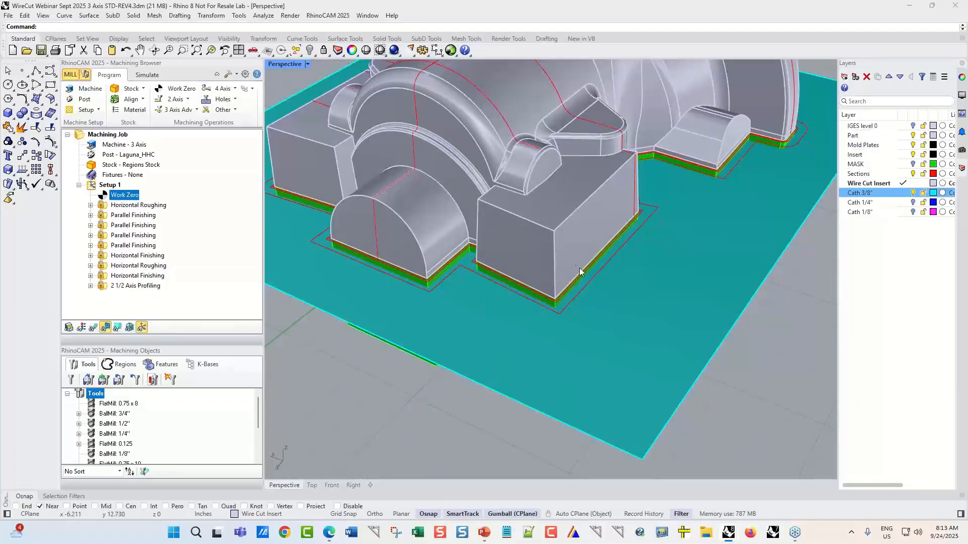
{"action": "scroll", "coordinate": [600, 274], "scroll_direction": "up", "scroll_amount": 4}
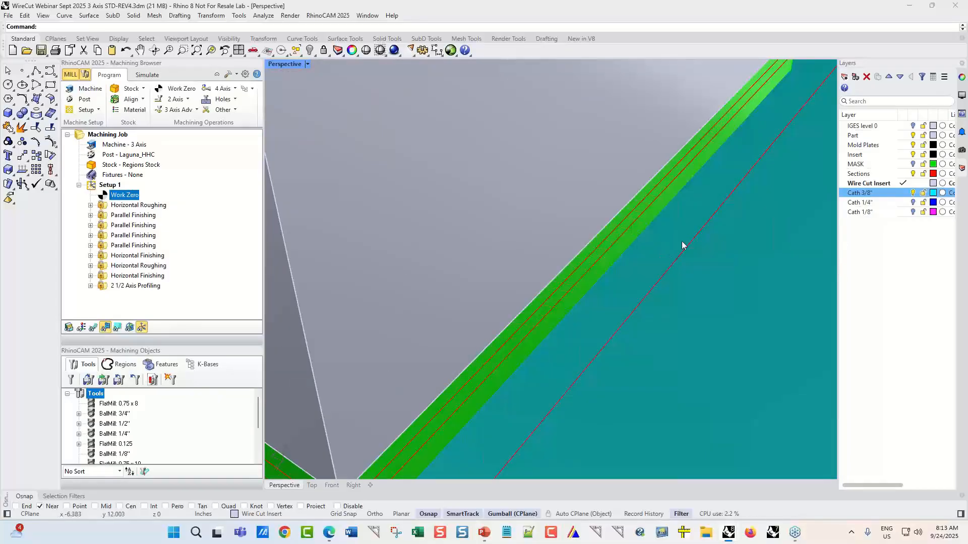
{"action": "scroll", "coordinate": [532, 283], "scroll_direction": "down", "scroll_amount": 5}
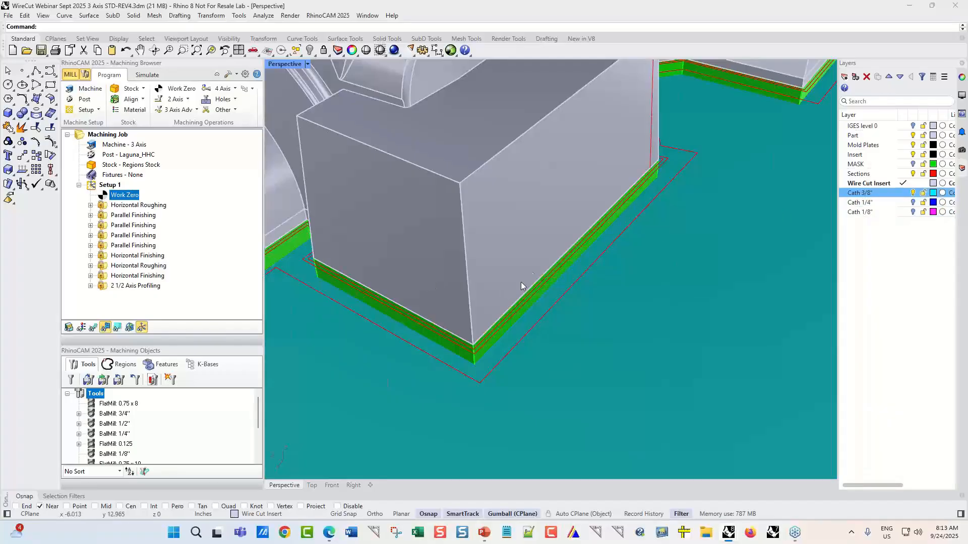
{"action": "scroll", "coordinate": [576, 306], "scroll_direction": "down", "scroll_amount": 3}
{"action": "right_click_drag", "start_coordinate": [577, 309], "coordinate": [661, 285]}
{"action": "scroll", "coordinate": [642, 243], "scroll_direction": "up", "scroll_amount": 3}
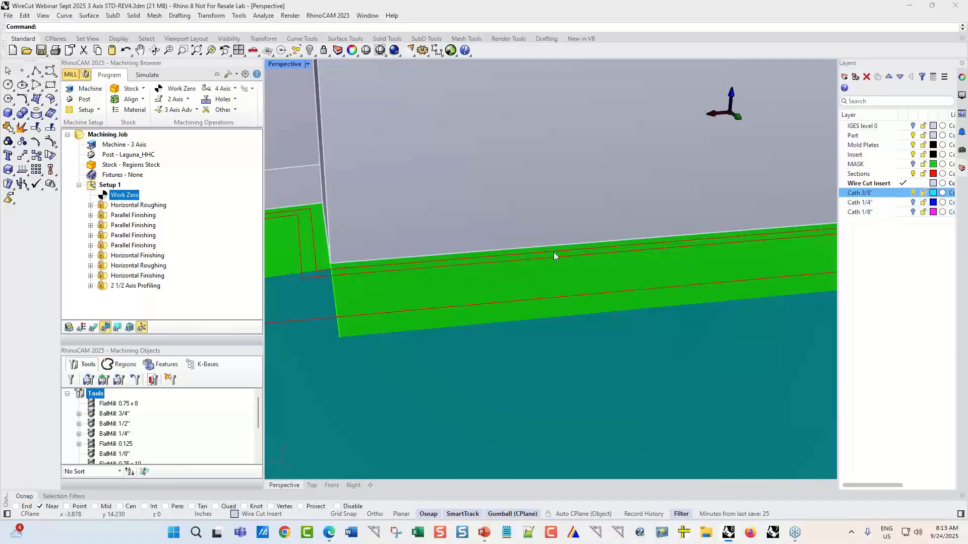
{"action": "right_click_drag", "start_coordinate": [509, 371], "coordinate": [551, 254]}
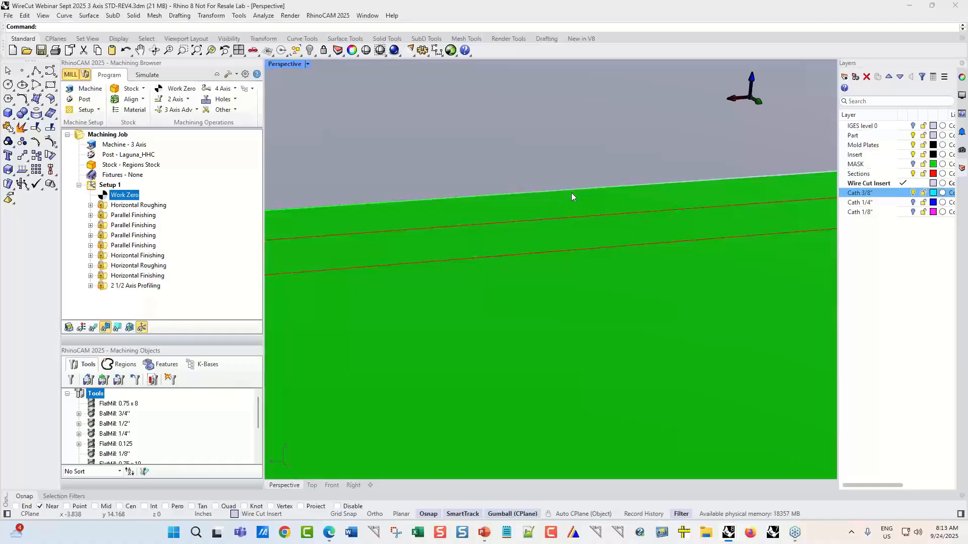
{"action": "scroll", "coordinate": [570, 193], "scroll_direction": "down", "scroll_amount": 3}
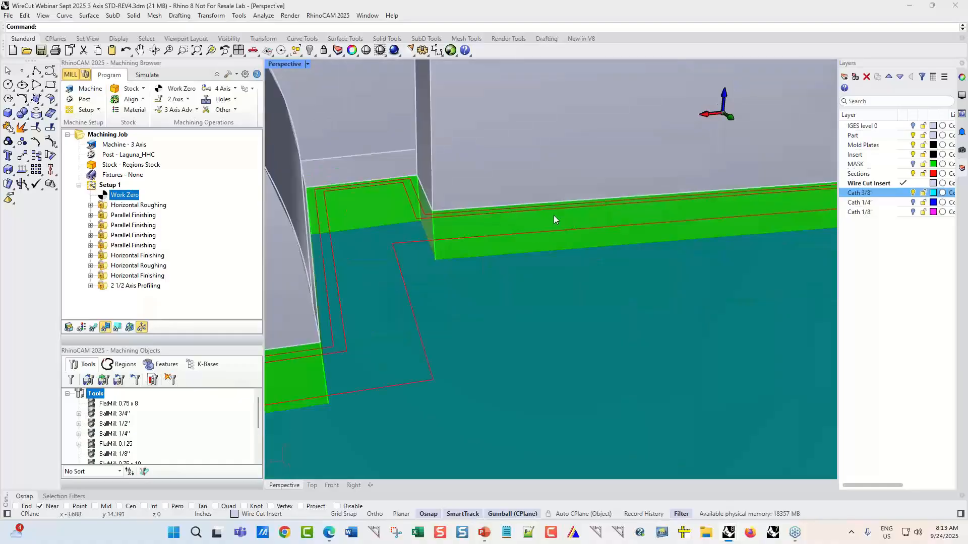
Step: Swap the cyan plate for the Cath 1/4" layer's blue plate, and that for the Cath 1/8" layer's magenta plate
{"action": "left_click", "coordinate": [913, 202]}
{"action": "left_click", "coordinate": [913, 202]}
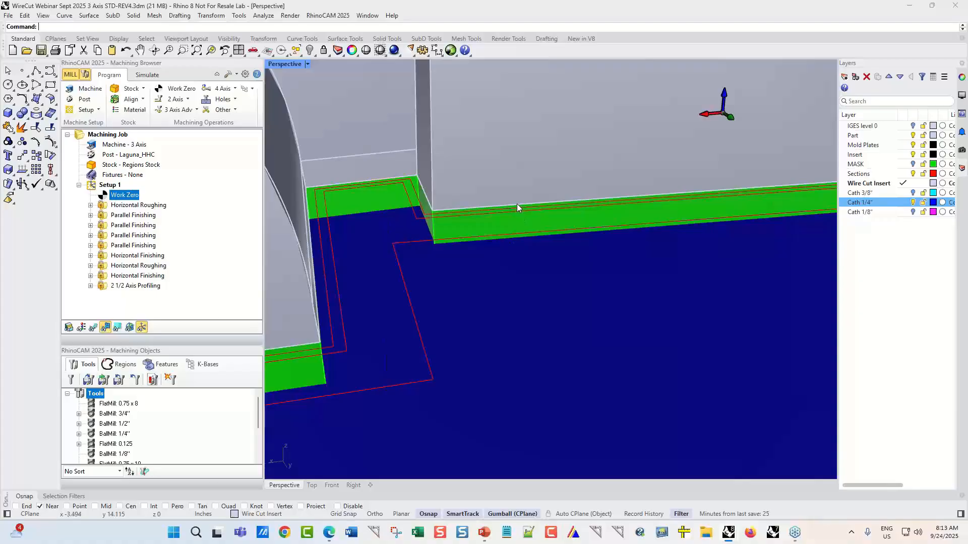
{"action": "left_click", "coordinate": [862, 212], "text": "ctrl"}
{"action": "left_click", "coordinate": [913, 203]}
{"action": "left_click", "coordinate": [884, 214]}
{"action": "left_click", "coordinate": [913, 212]}
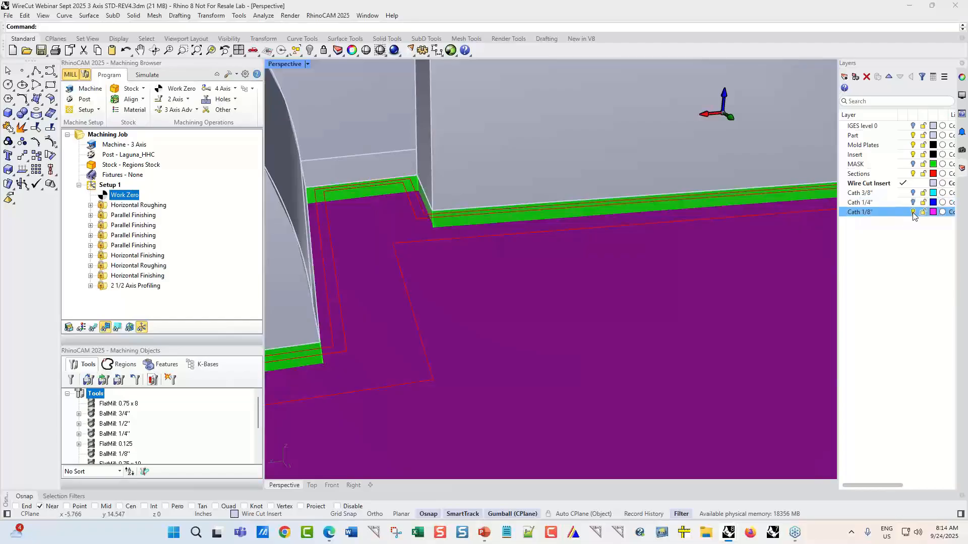
Step: Inspect the narrow green band above the magenta plate along the side block, and hide the Cath 1/8" layer
{"action": "right_click_drag", "start_coordinate": [490, 259], "coordinate": [588, 190]}
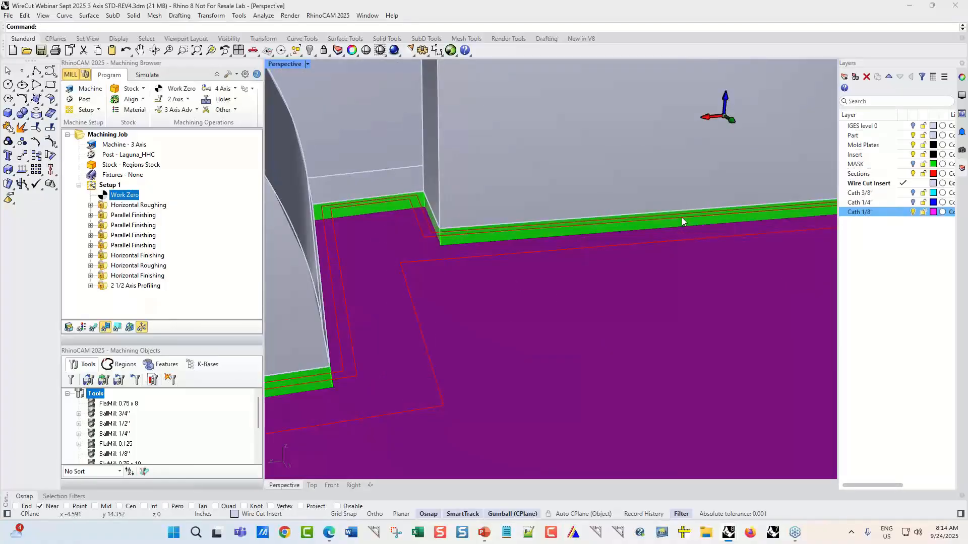
{"action": "scroll", "coordinate": [669, 219], "scroll_direction": "up", "scroll_amount": 4}
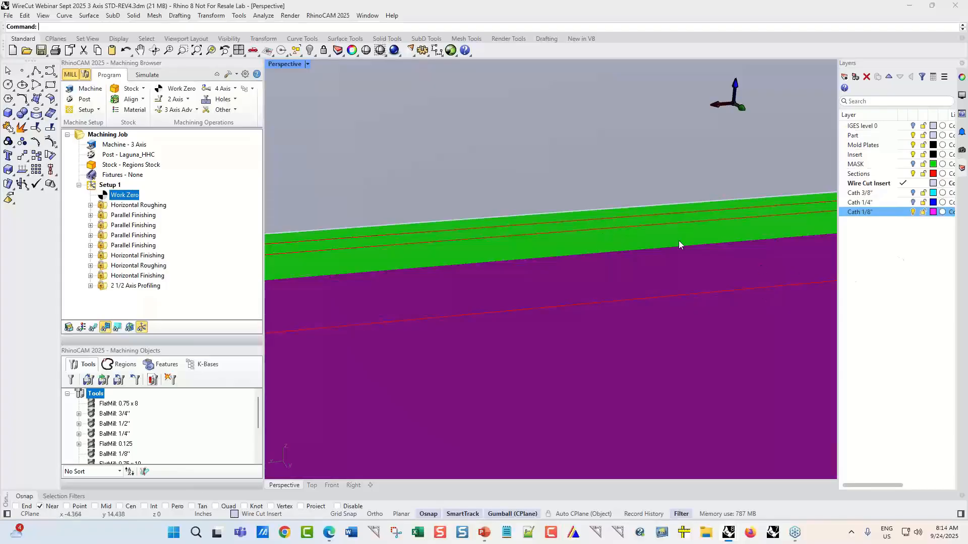
{"action": "scroll", "coordinate": [679, 241], "scroll_direction": "down", "scroll_amount": 5}
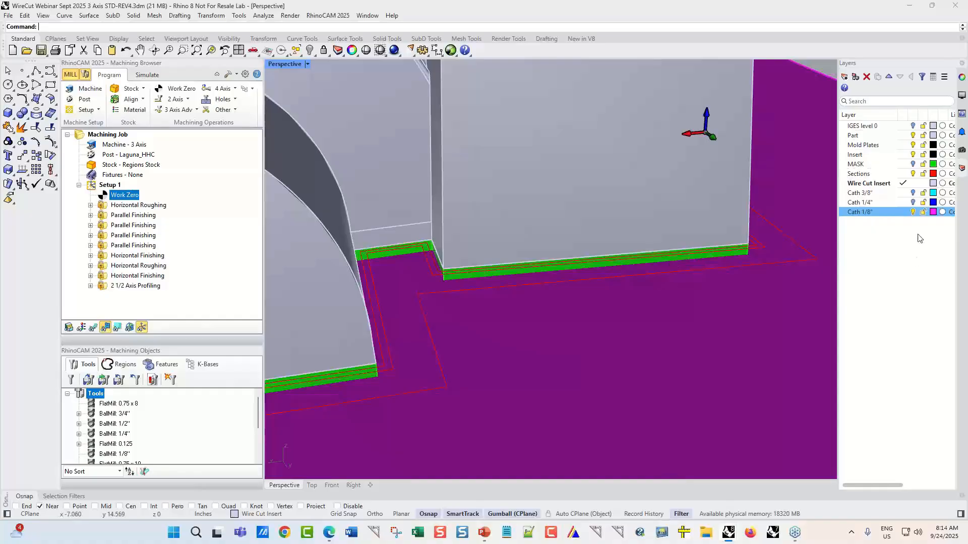
{"action": "left_click", "coordinate": [913, 213]}
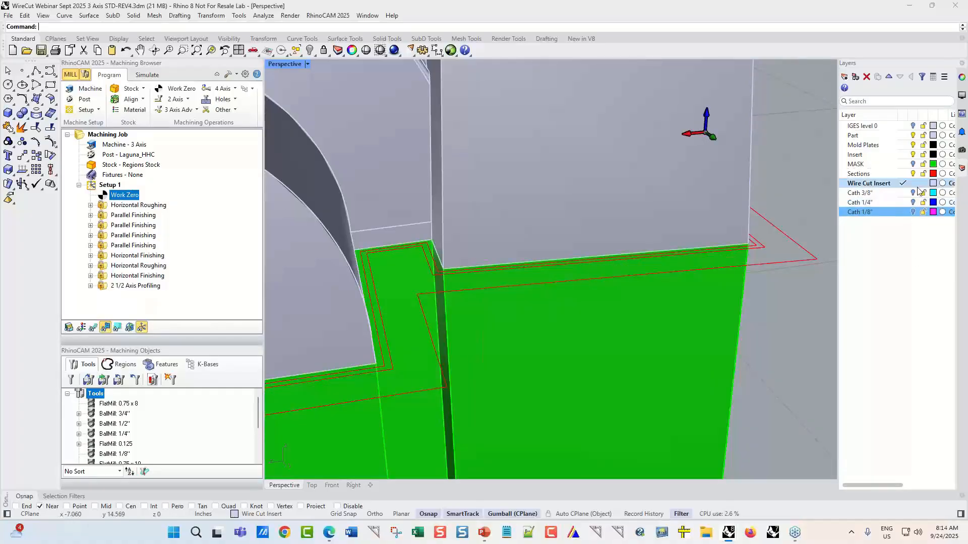
Step: Examine the full-height green walls below the half-round end boss and side blocks, including the inner corner between them
{"action": "scroll", "coordinate": [730, 254], "scroll_direction": "down", "scroll_amount": 6}
{"action": "scroll", "coordinate": [609, 268], "scroll_direction": "down", "scroll_amount": 5}
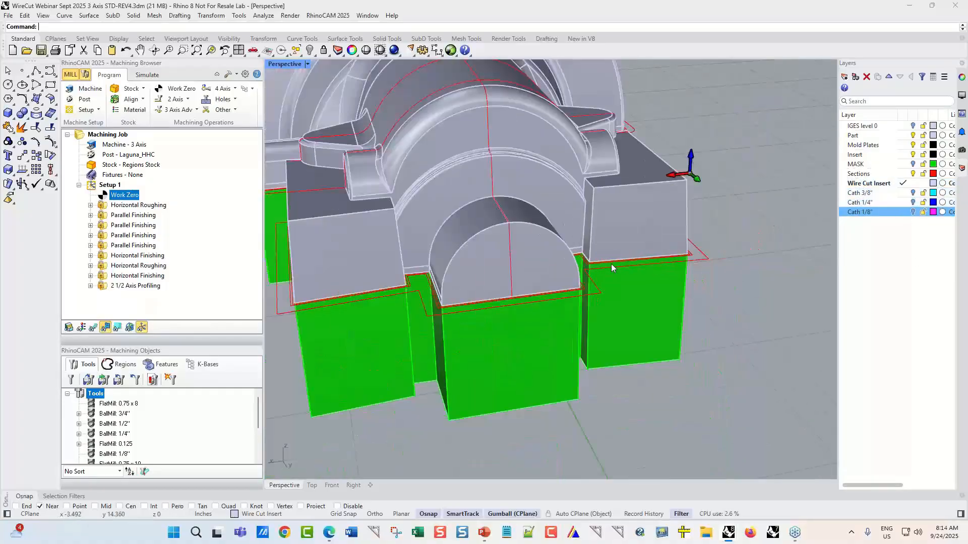
{"action": "scroll", "coordinate": [362, 313], "scroll_direction": "up", "scroll_amount": 10}
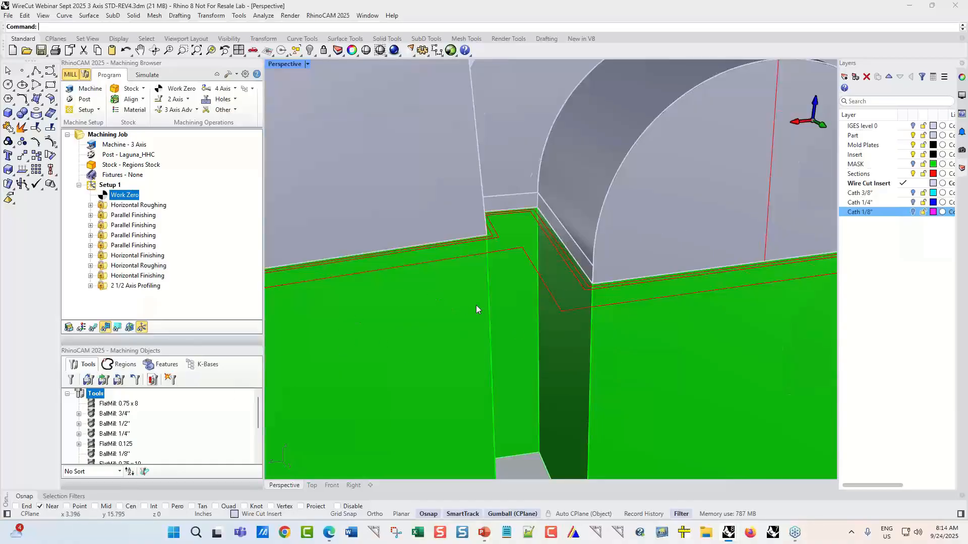
{"action": "scroll", "coordinate": [476, 305], "scroll_direction": "down", "scroll_amount": 10}
{"action": "right_click_drag", "start_coordinate": [664, 280], "coordinate": [682, 231]}
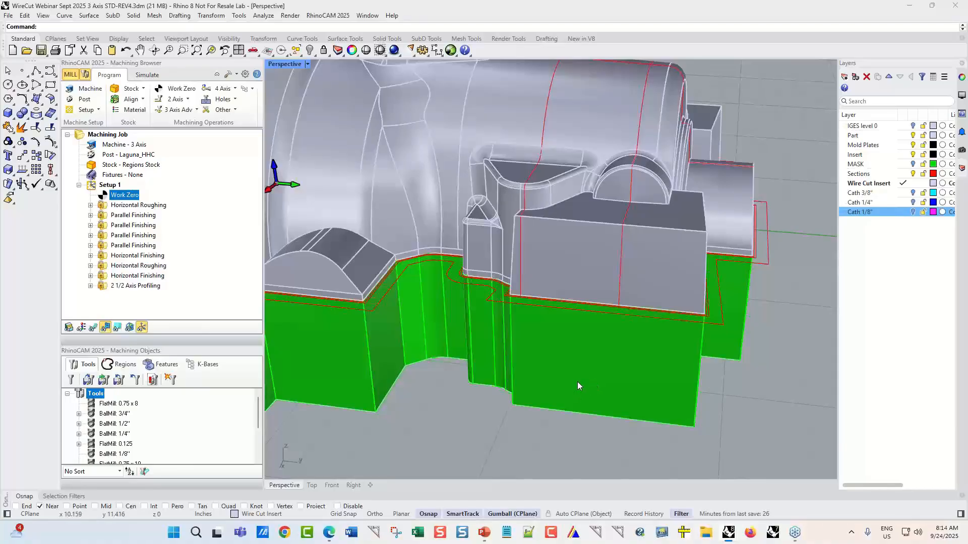
Step: Switch to the START-Webinar Sept 2025 3 Axis STD.3dm model and frame the core part on its plate
{"action": "key", "text": "alt+Tab"}
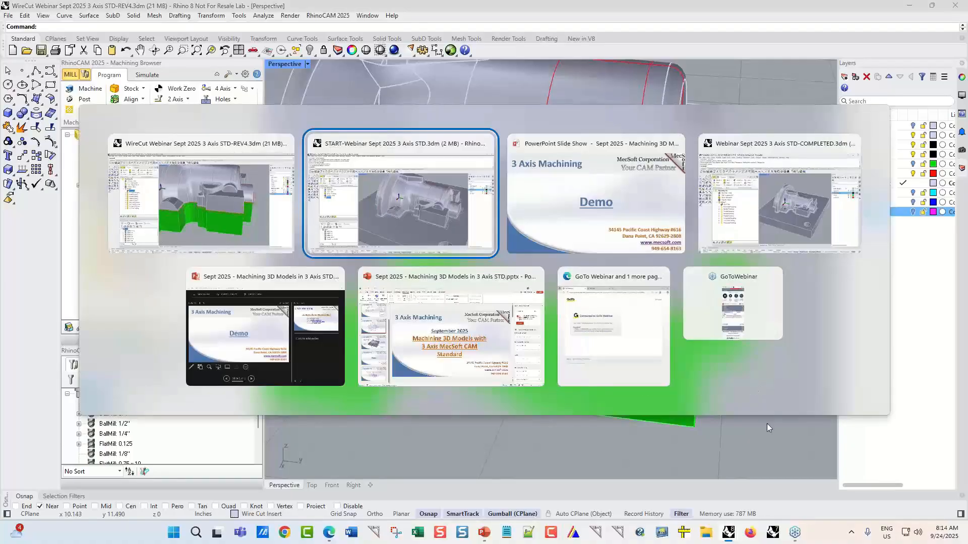
{"action": "left_click", "coordinate": [409, 208]}
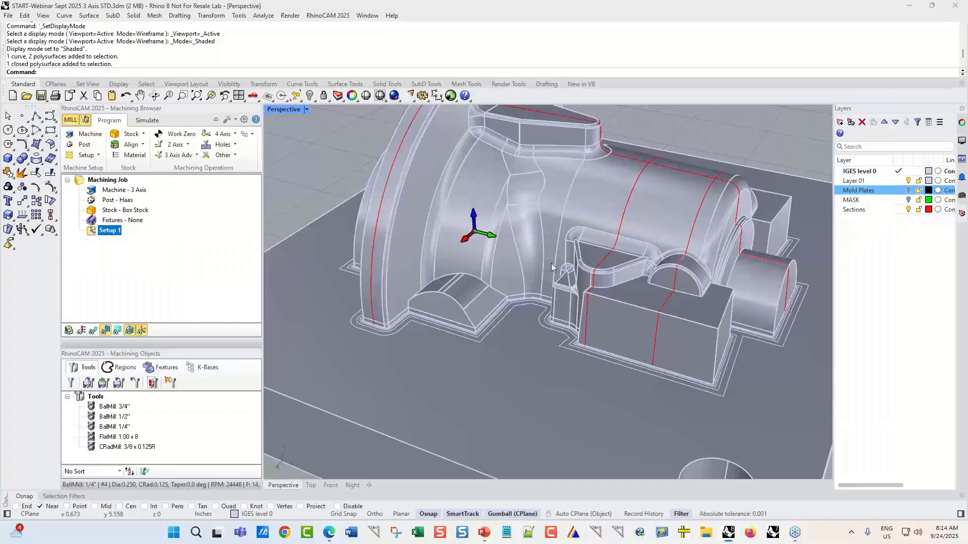
{"action": "scroll", "coordinate": [468, 258], "scroll_direction": "down", "scroll_amount": 2}
{"action": "scroll", "coordinate": [579, 303], "scroll_direction": "up", "scroll_amount": 2}
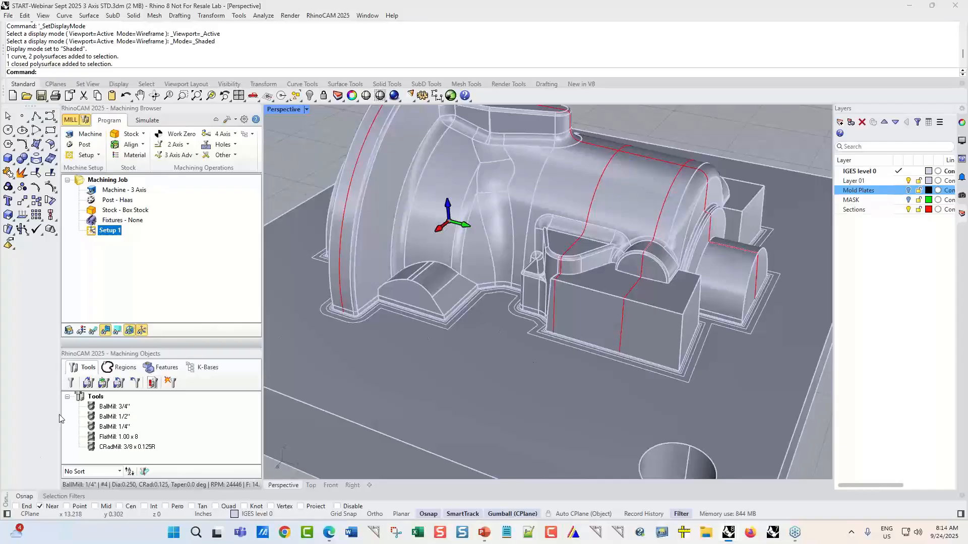
Step: Open the Create/Select Tool dialog and move it clear of the core part's end boss and side block
{"action": "left_click", "coordinate": [71, 384]}
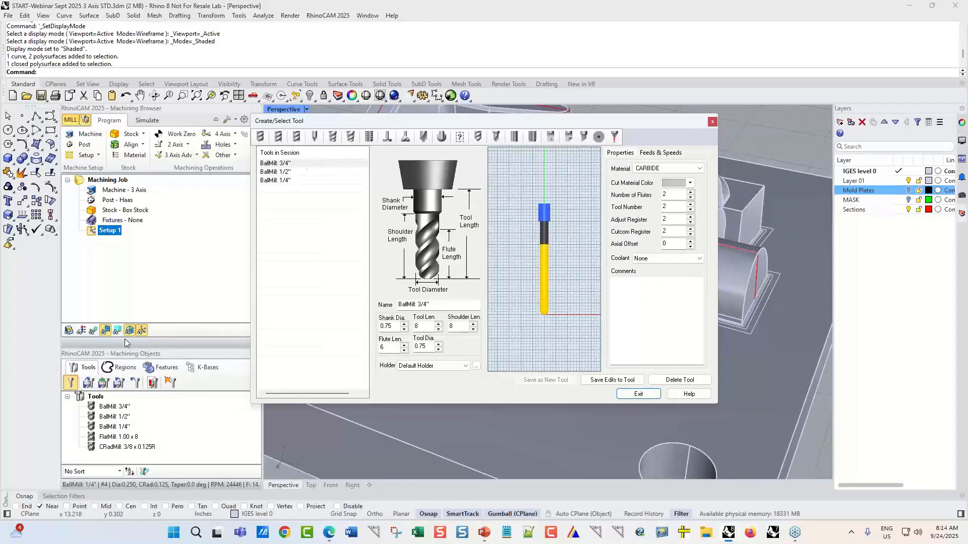
{"action": "left_click_drag", "start_coordinate": [476, 127], "coordinate": [462, 146]}
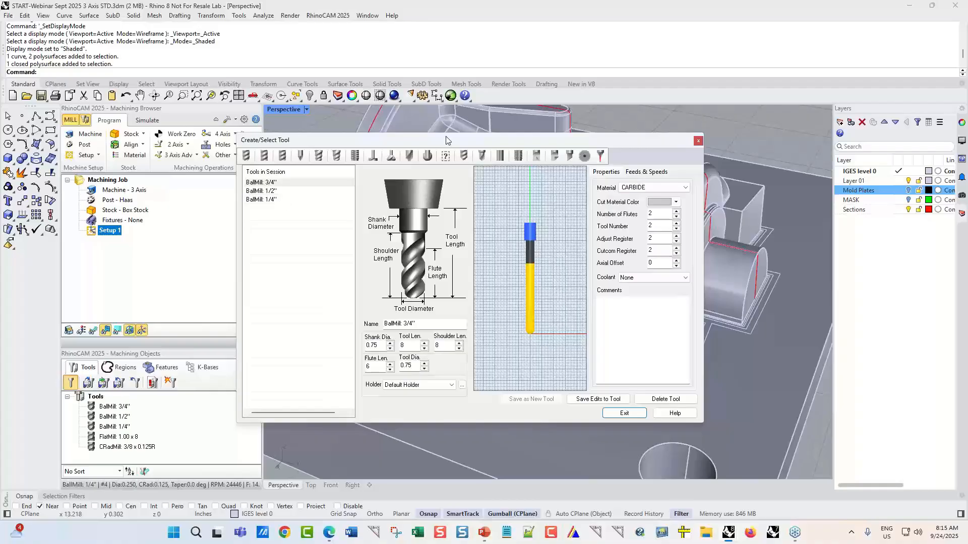
{"action": "left_click_drag", "start_coordinate": [447, 143], "coordinate": [222, 189]}
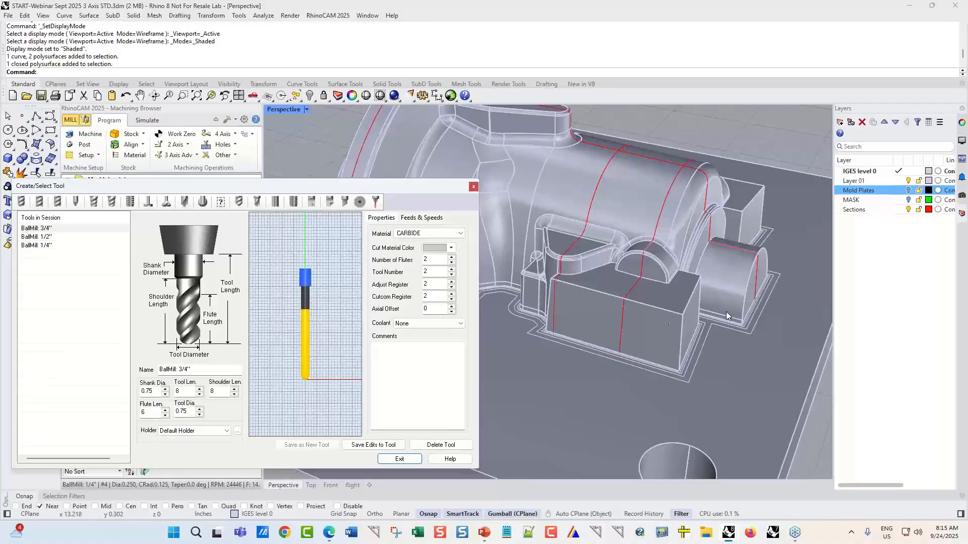
Step: Review the session's flat mill and 3/8 x 0.125R corner-radius mill definitions in the Create/Select Tool dialog
{"action": "left_click_drag", "start_coordinate": [180, 188], "coordinate": [406, 148]}
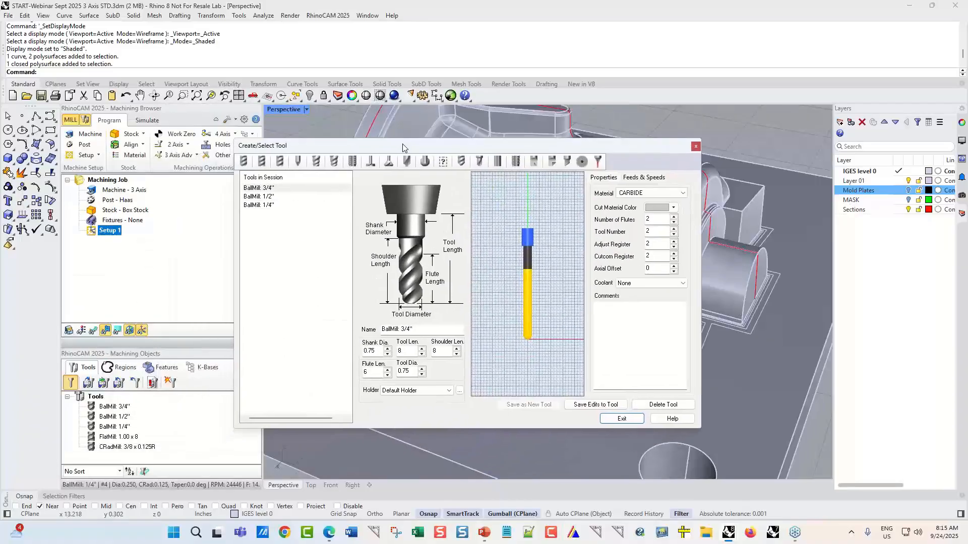
{"action": "left_click", "coordinate": [265, 161]}
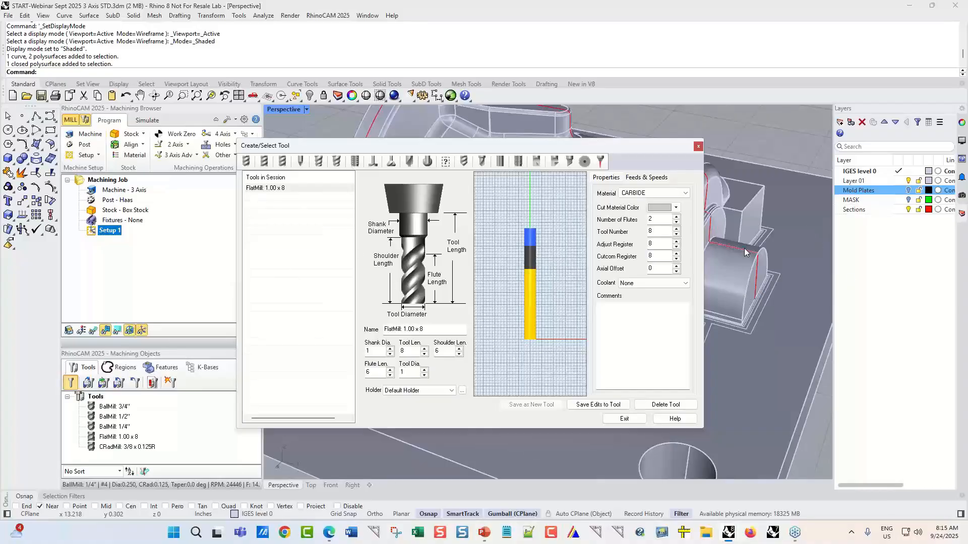
{"action": "left_click", "coordinate": [282, 160]}
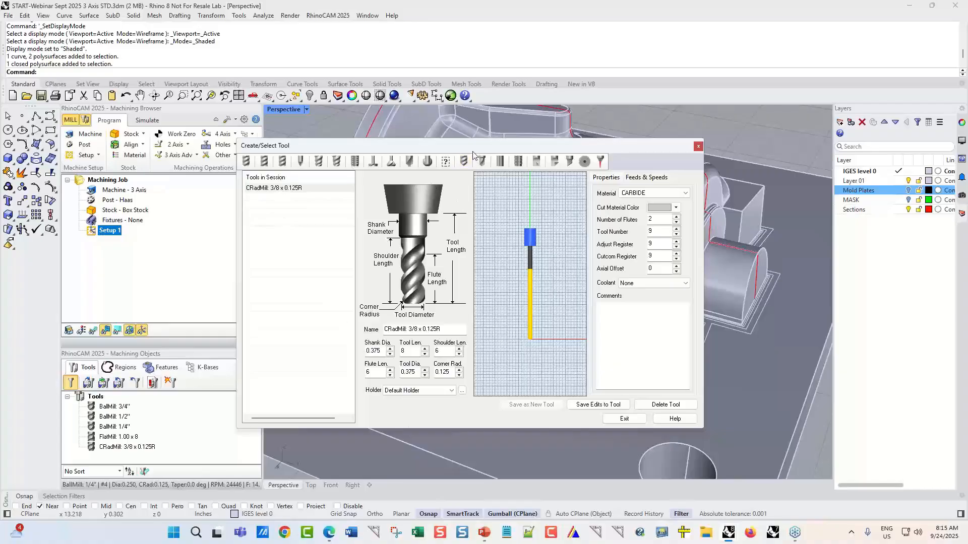
Step: Move the tool dialog aside to compare the corner-radius mill with the core's side block and end boss, and close it
{"action": "left_click_drag", "start_coordinate": [464, 150], "coordinate": [538, 152]}
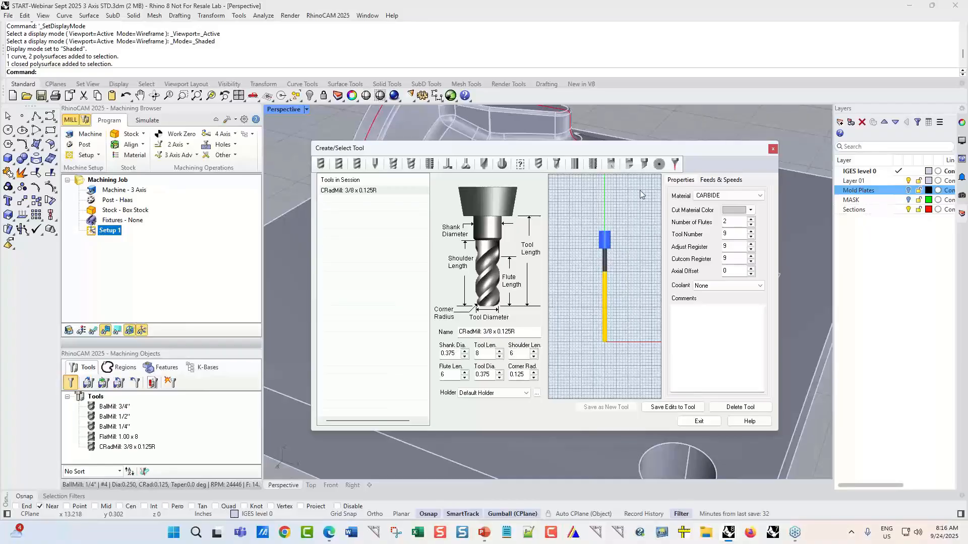
{"action": "left_click_drag", "start_coordinate": [648, 147], "coordinate": [348, 192]}
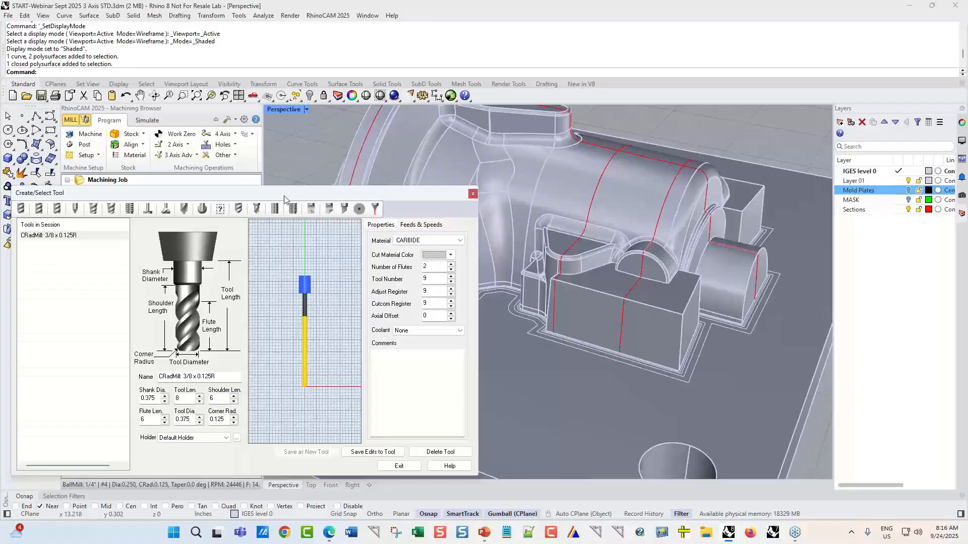
{"action": "left_click_drag", "start_coordinate": [284, 196], "coordinate": [431, 180]}
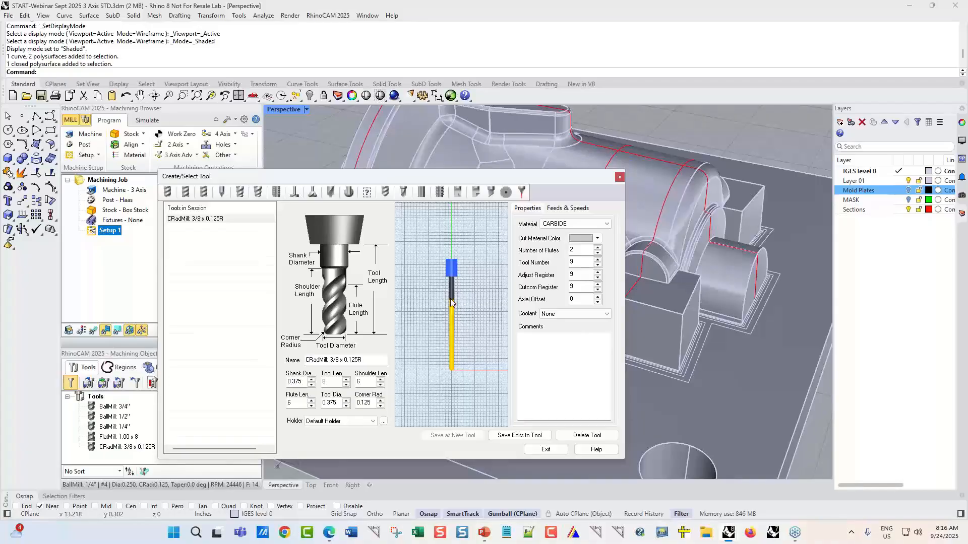
{"action": "left_click_drag", "start_coordinate": [461, 175], "coordinate": [286, 168]}
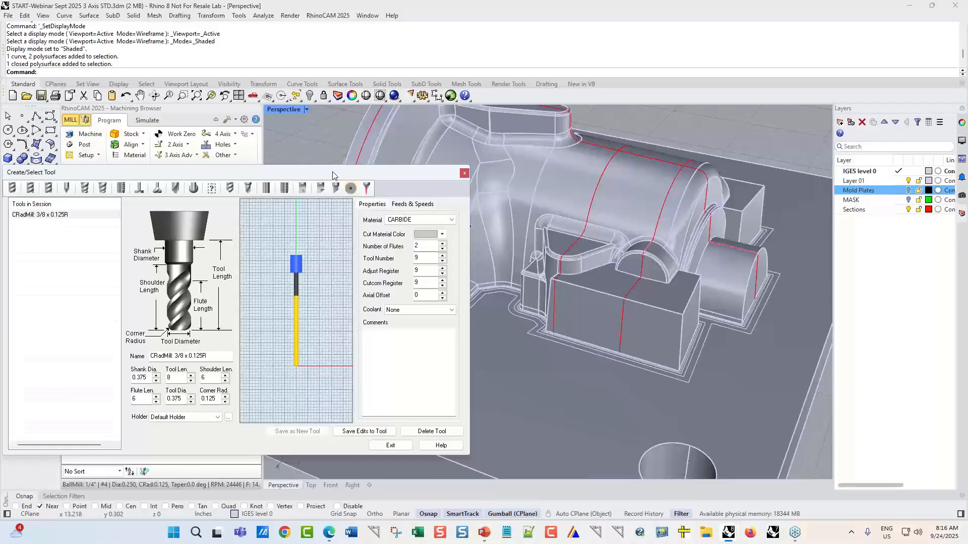
{"action": "left_click_drag", "start_coordinate": [335, 173], "coordinate": [593, 163]}
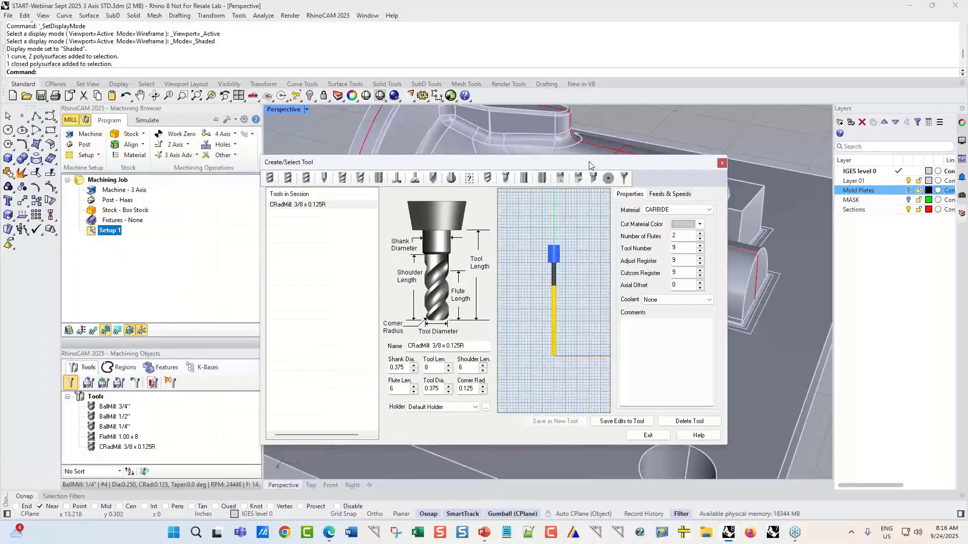
{"action": "left_click", "coordinate": [722, 164]}
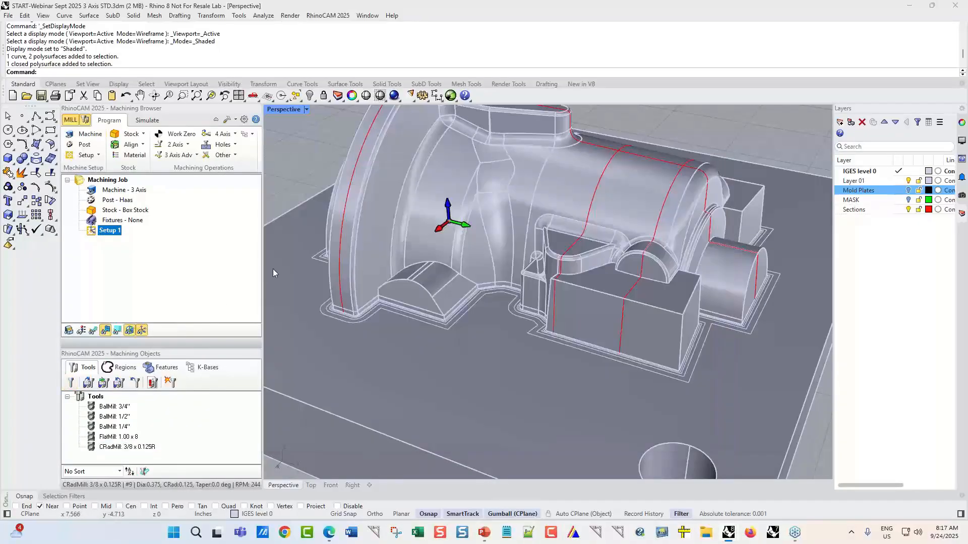
Step: Open the RhinoCAM preferences, check the geometry and feature settings, and turn on sharp edges for the stock display
{"action": "left_click", "coordinate": [244, 120]}
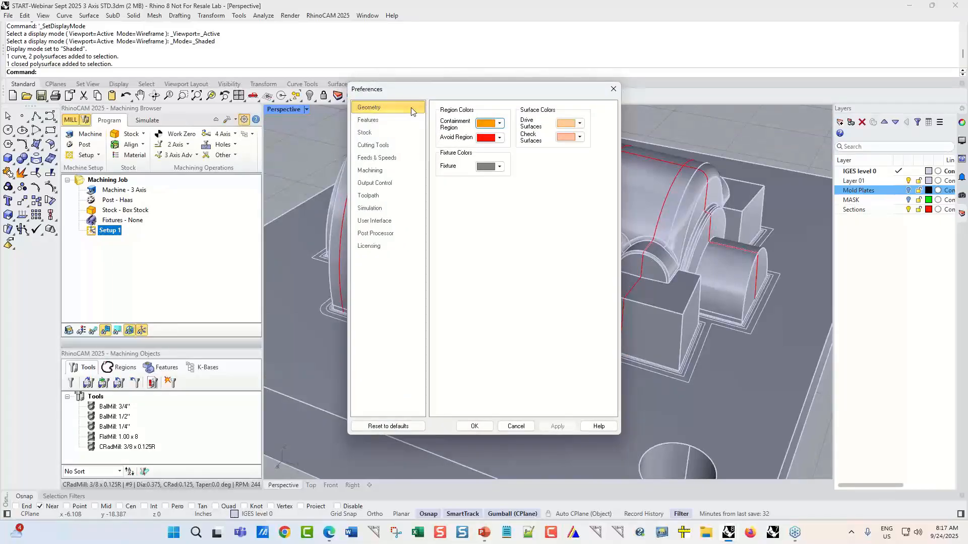
{"action": "left_click", "coordinate": [382, 123]}
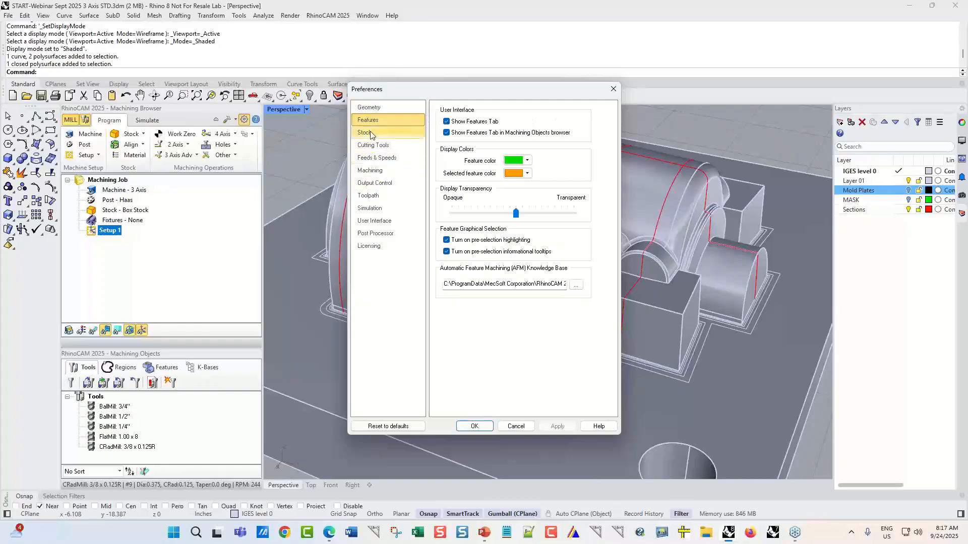
{"action": "left_click", "coordinate": [372, 133]}
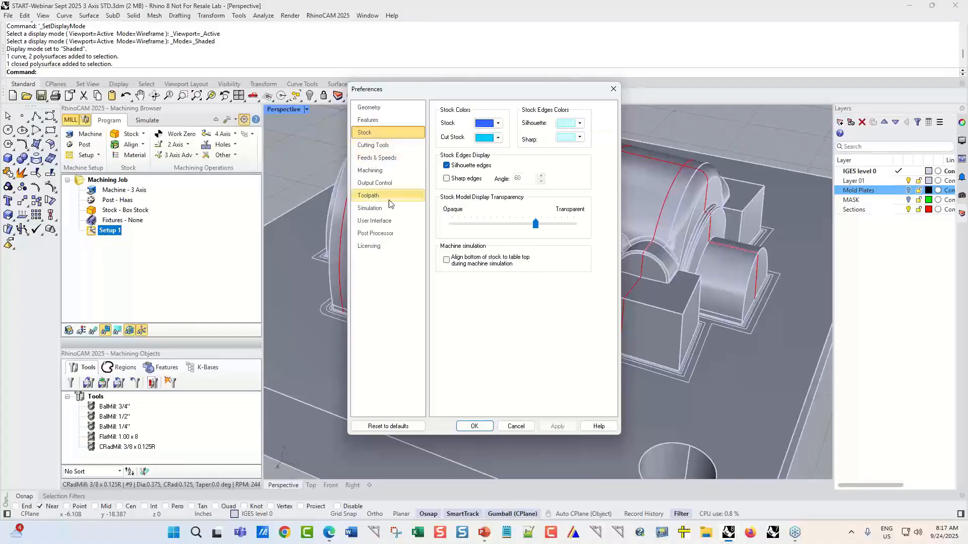
{"action": "left_click", "coordinate": [452, 181]}
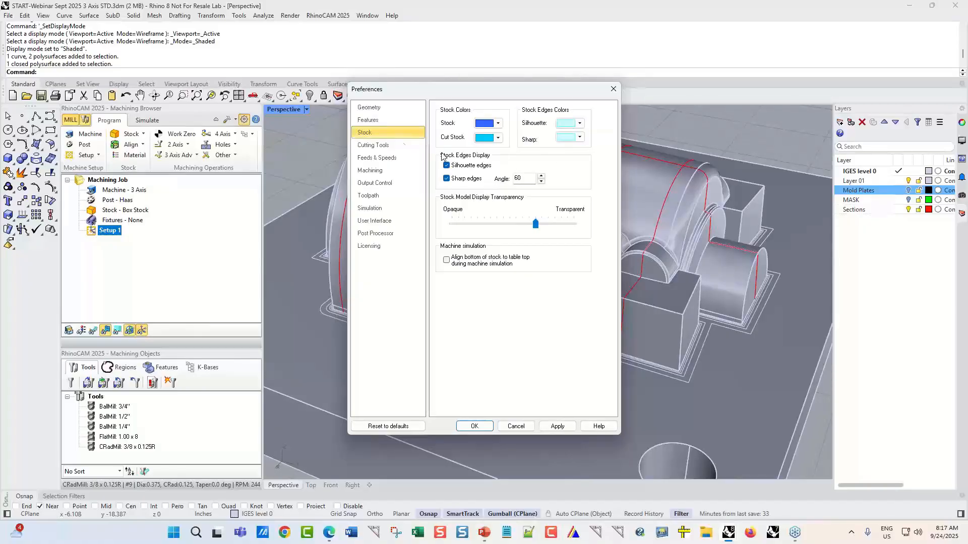
Step: Review the preferences for cutting tools, feeds and speeds, machining tolerance, and arc, spiral and helix output control
{"action": "left_click", "coordinate": [373, 145]}
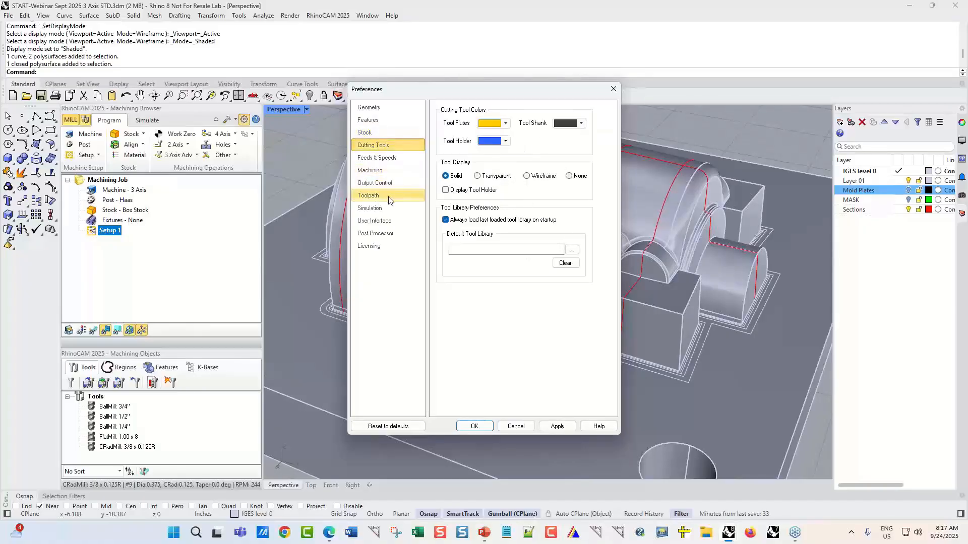
{"action": "left_click", "coordinate": [388, 158]}
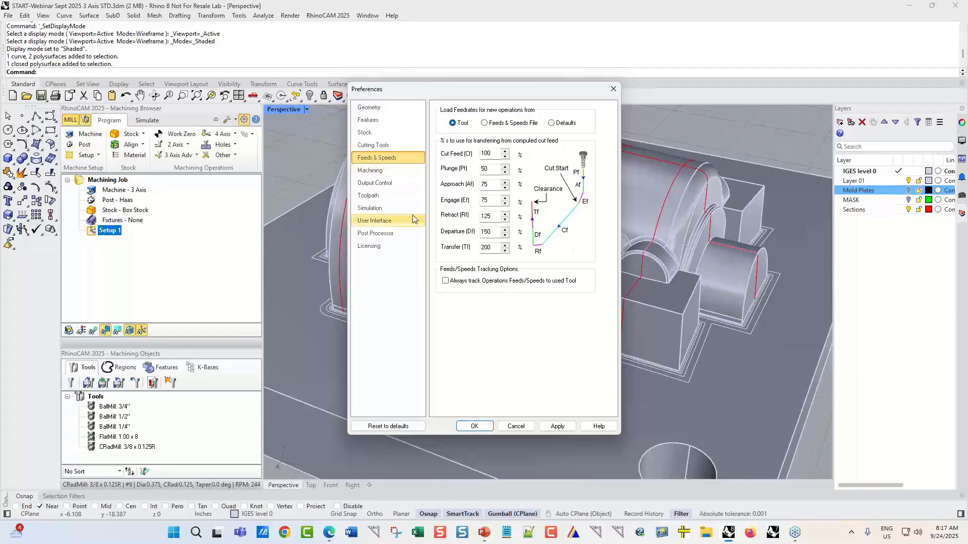
{"action": "left_click", "coordinate": [399, 171]}
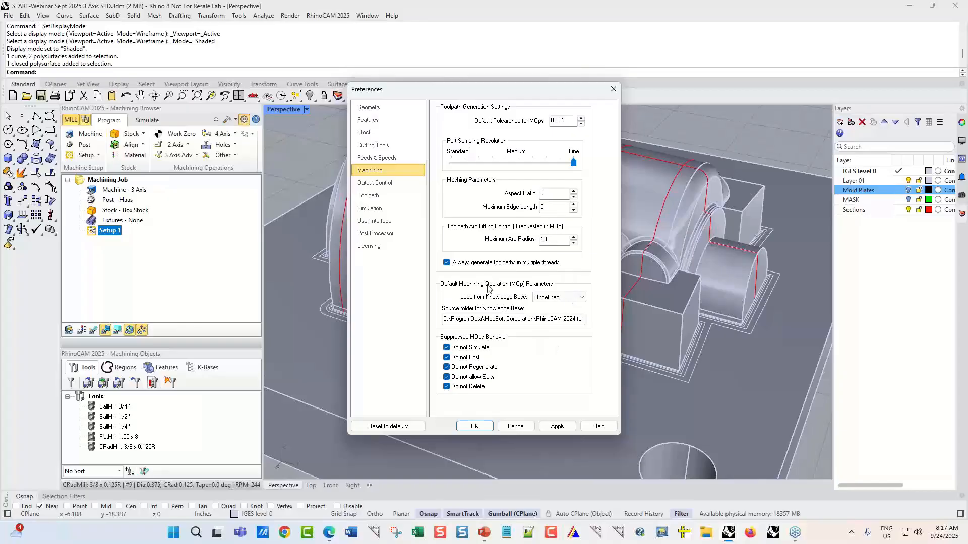
{"action": "left_click", "coordinate": [379, 183]}
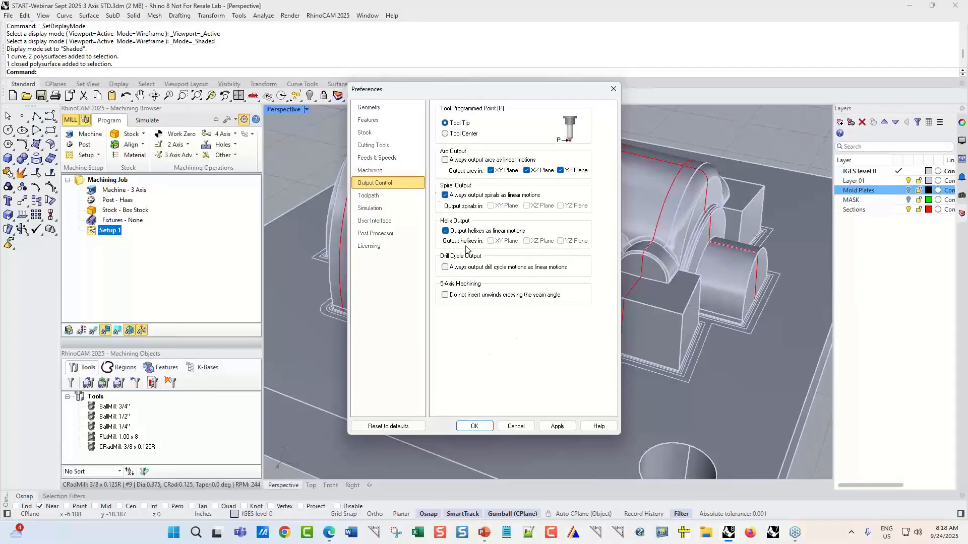
{"action": "left_click", "coordinate": [446, 160]}
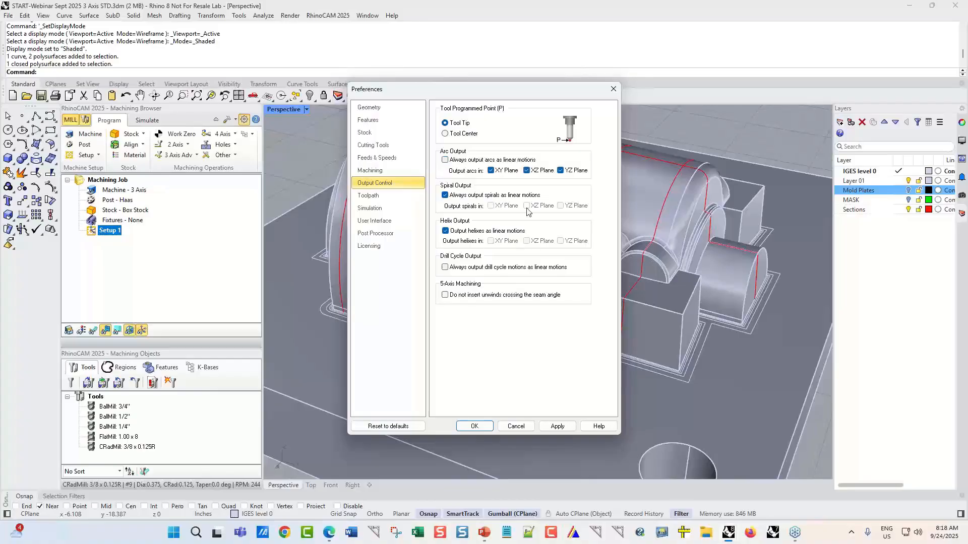
Step: Review the toolpath display, simulation tolerance, user interface and post processor preferences, and close them without applying changes
{"action": "left_click", "coordinate": [368, 196]}
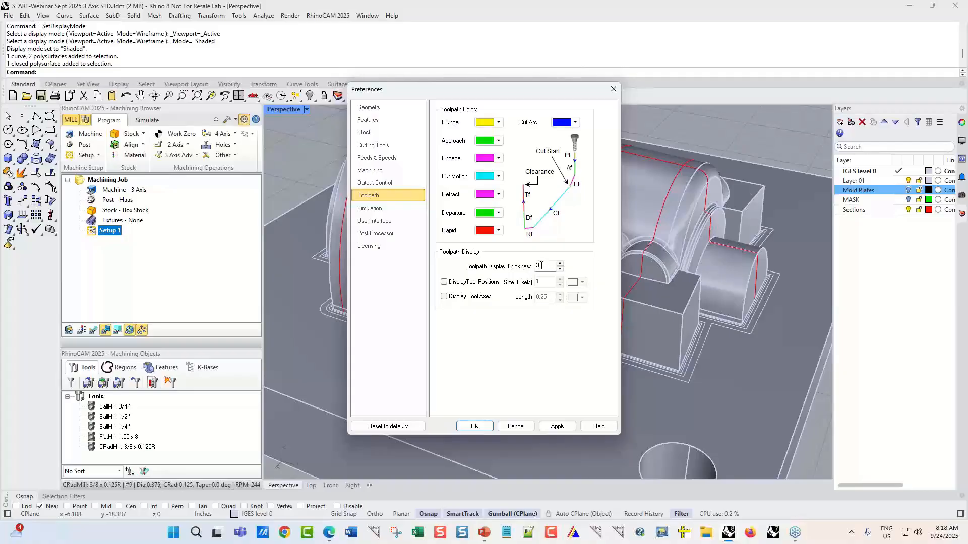
{"action": "left_click", "coordinate": [376, 209]}
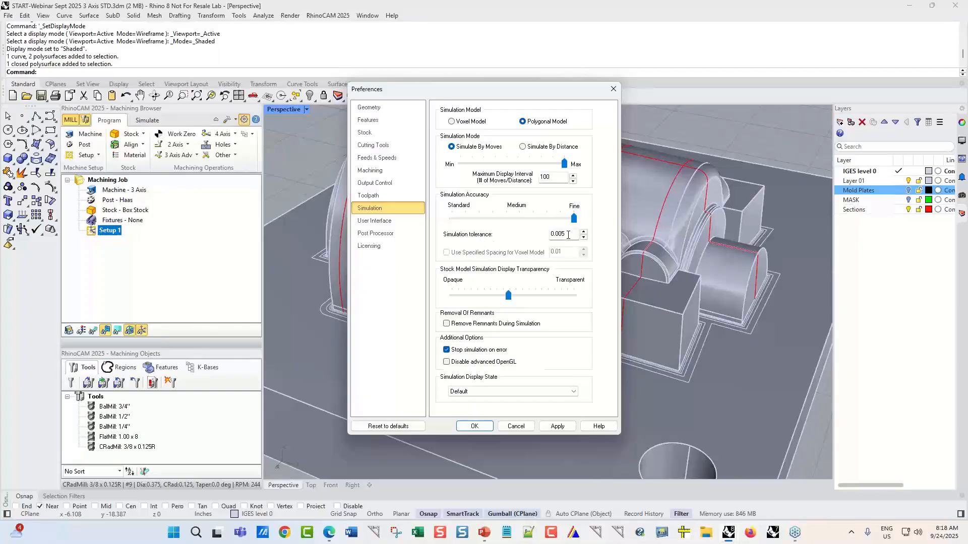
{"action": "left_click_drag", "start_coordinate": [568, 235], "coordinate": [516, 236]}
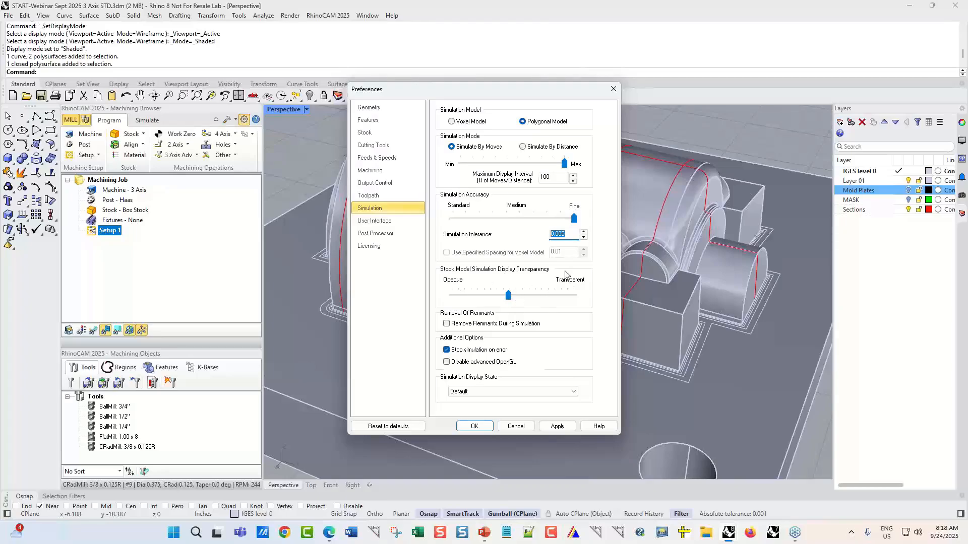
{"action": "left_click", "coordinate": [397, 218]}
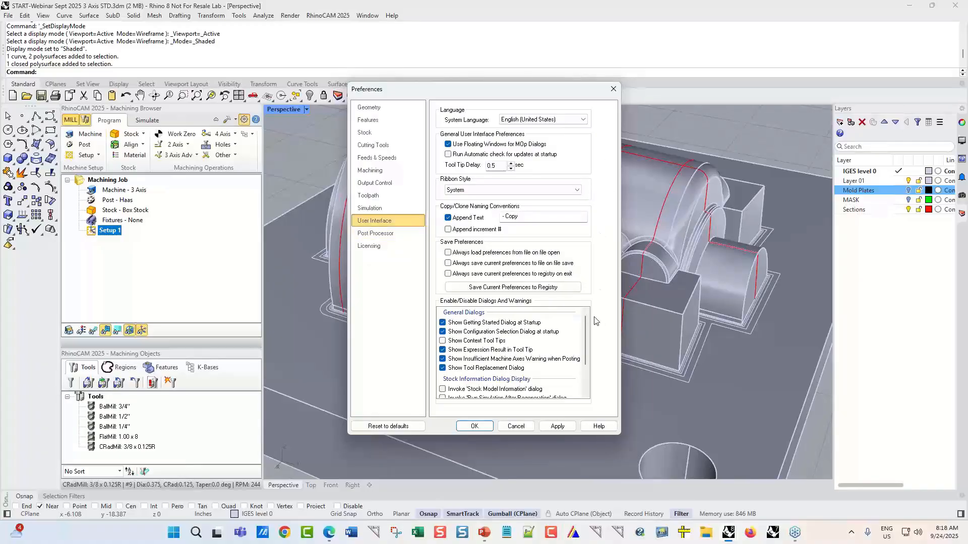
{"action": "left_click", "coordinate": [392, 233]}
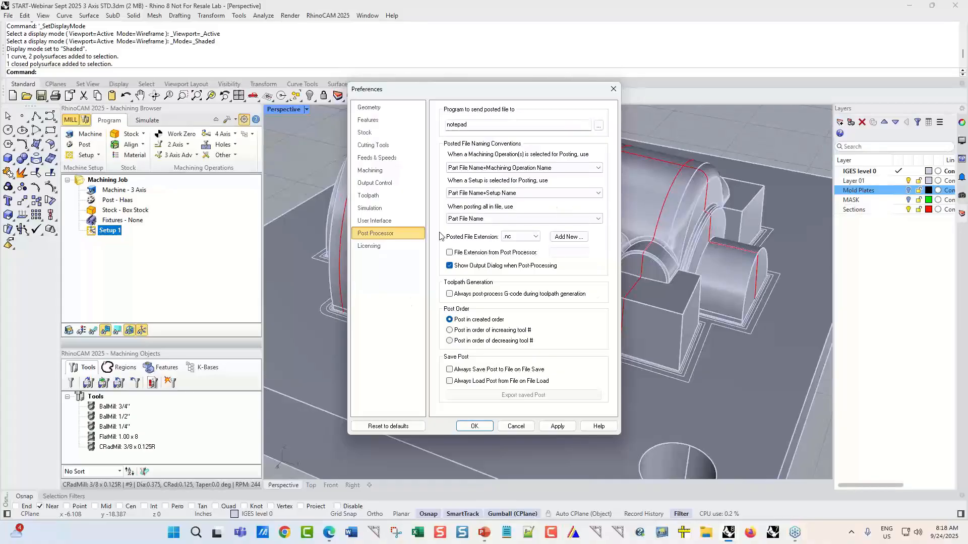
{"action": "left_click", "coordinate": [613, 91]}
Step: Examine the blends around the core's raised top boss and cylindrical body, and the tight corner beside the side block
{"action": "scroll", "coordinate": [571, 231], "scroll_direction": "down", "scroll_amount": 1}
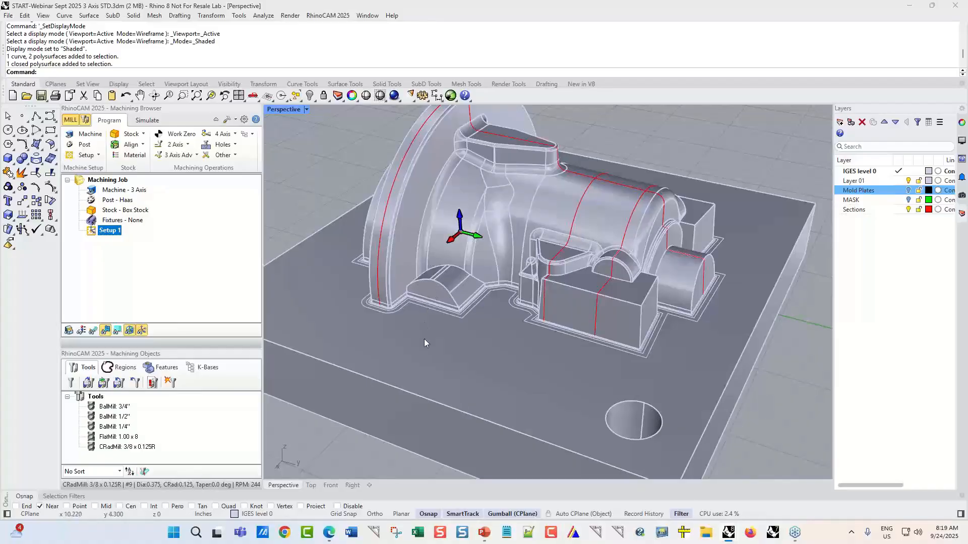
{"action": "right_click_drag", "start_coordinate": [568, 254], "coordinate": [547, 250]}
{"action": "scroll", "coordinate": [479, 162], "scroll_direction": "up", "scroll_amount": 5}
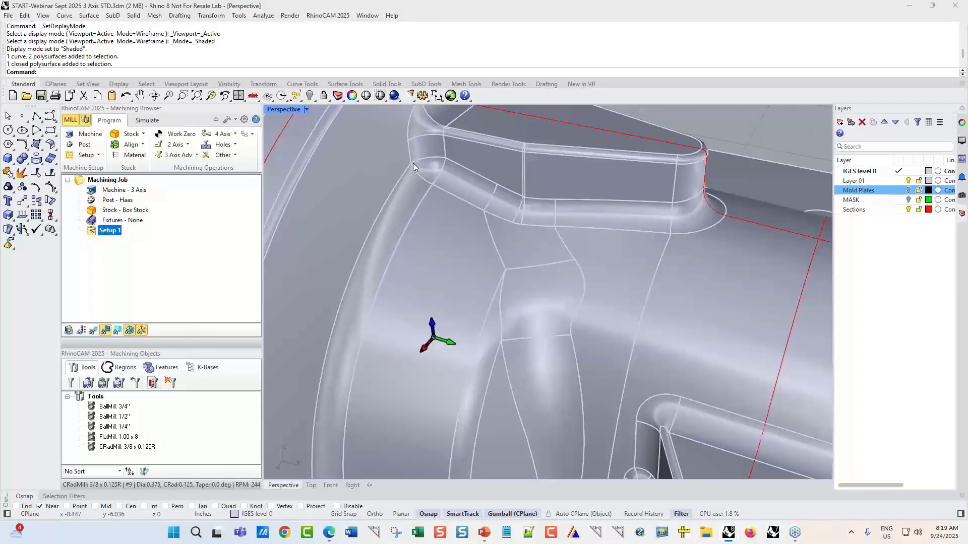
{"action": "scroll", "coordinate": [469, 234], "scroll_direction": "down", "scroll_amount": 3}
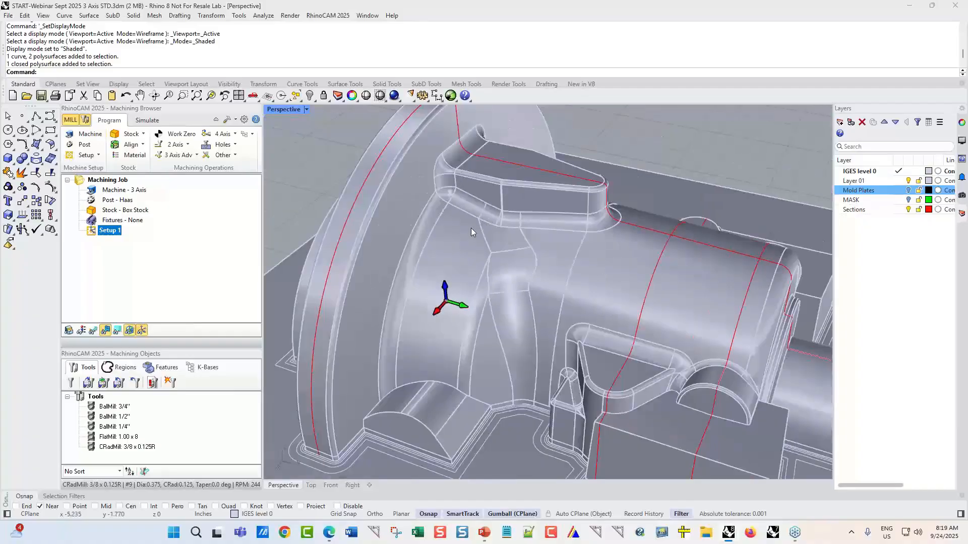
{"action": "right_click_drag", "start_coordinate": [558, 227], "coordinate": [513, 258]}
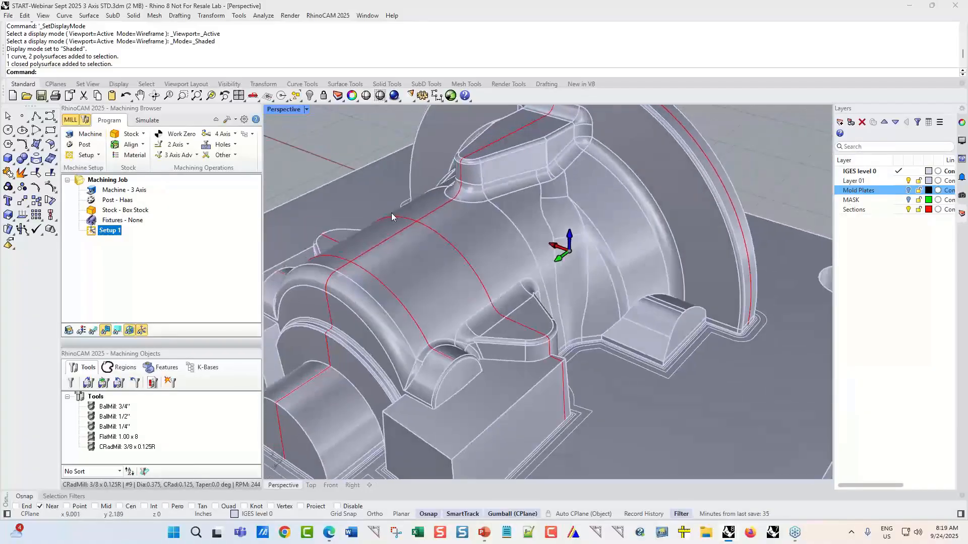
{"action": "right_click_drag", "start_coordinate": [509, 324], "coordinate": [760, 356]}
{"action": "scroll", "coordinate": [682, 352], "scroll_direction": "down", "scroll_amount": 2}
{"action": "scroll", "coordinate": [688, 354], "scroll_direction": "up", "scroll_amount": 8}
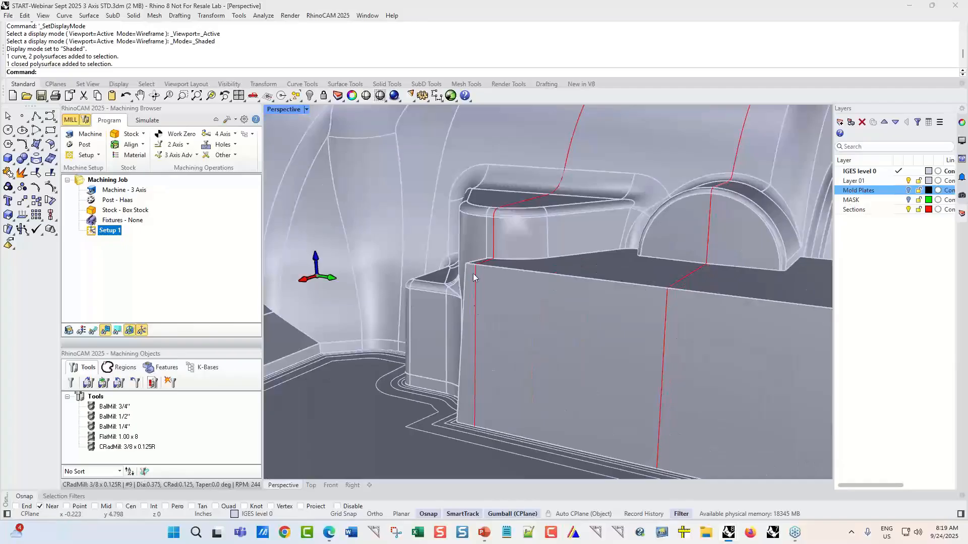
{"action": "scroll", "coordinate": [559, 226], "scroll_direction": "down", "scroll_amount": 6}
Step: Inspect the large half-round flange and stepped boss from the far end, and frame the whole core on its plate
{"action": "right_click_drag", "start_coordinate": [559, 226], "coordinate": [581, 278]}
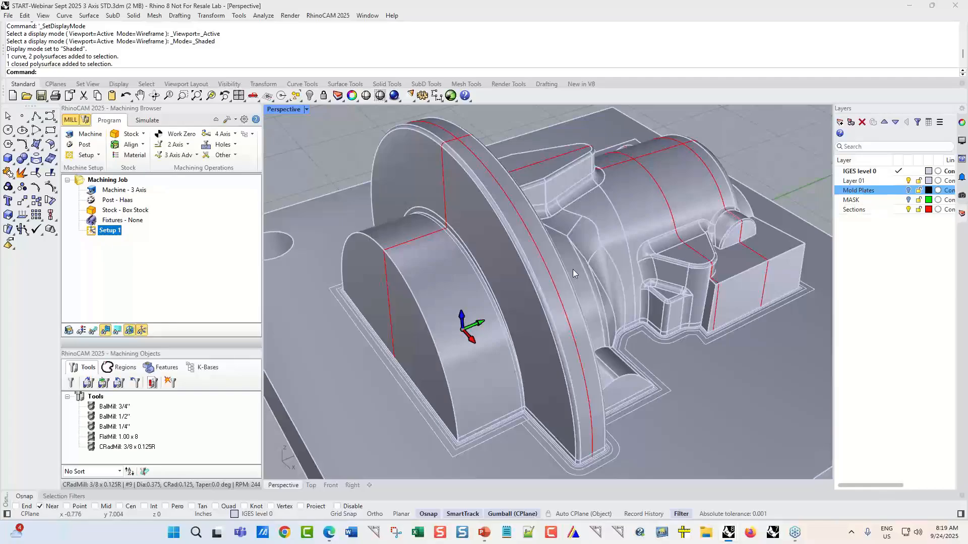
{"action": "right_click_drag", "start_coordinate": [627, 276], "coordinate": [698, 285]}
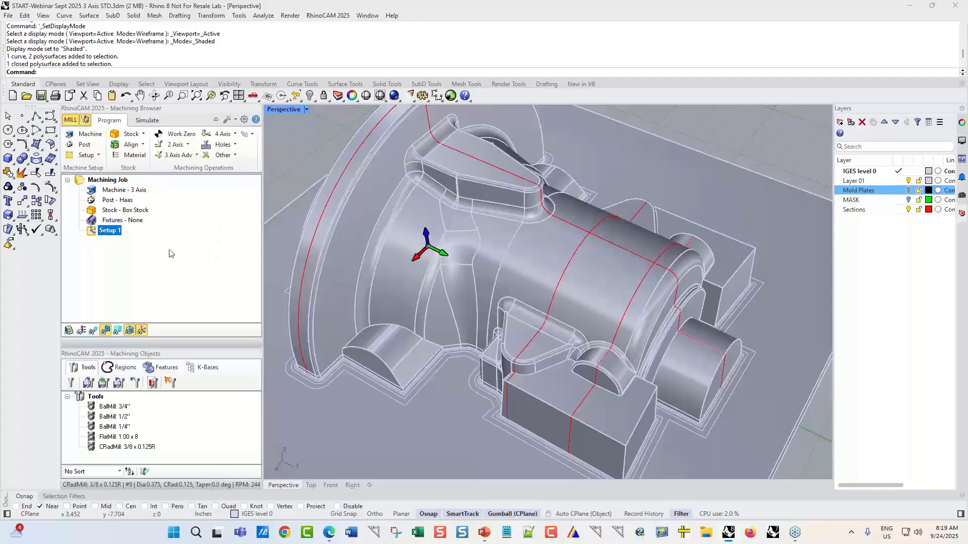
{"action": "scroll", "coordinate": [513, 229], "scroll_direction": "down", "scroll_amount": 2}
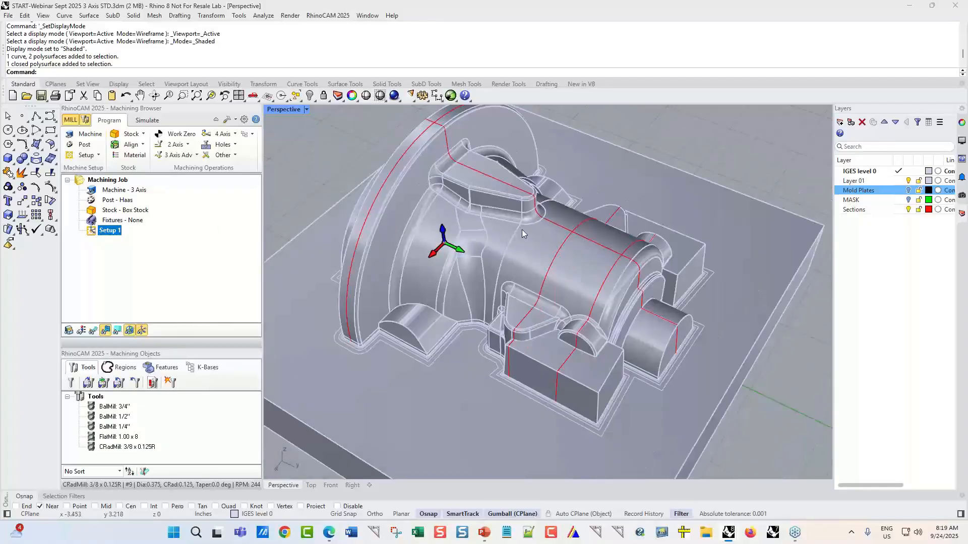
{"action": "right_click_drag", "start_coordinate": [496, 301], "coordinate": [509, 271]}
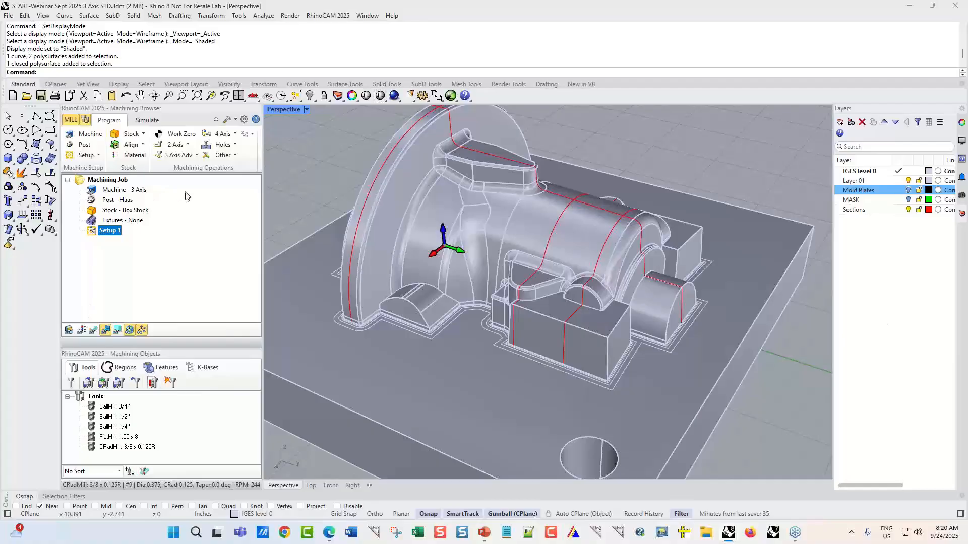
{"action": "left_click", "coordinate": [196, 155]}
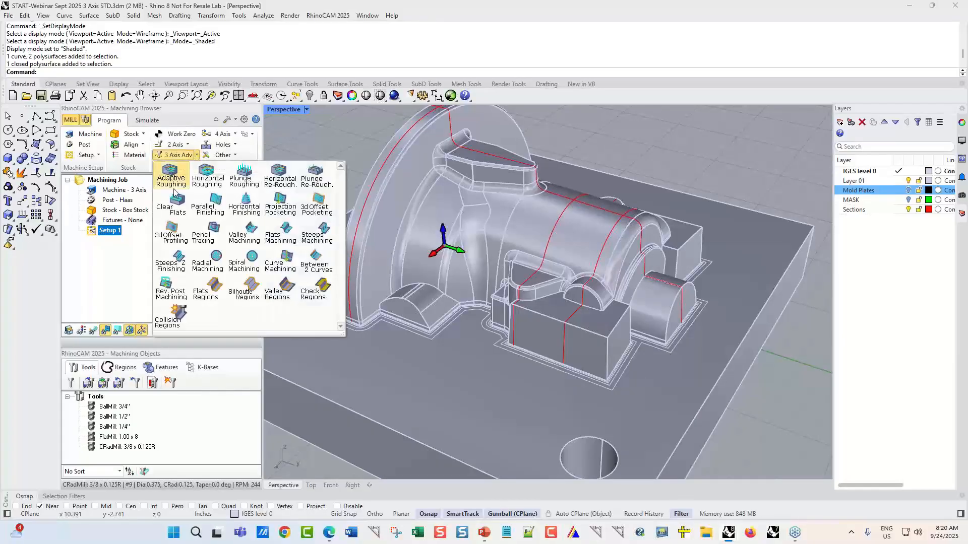
{"action": "left_click", "coordinate": [207, 180]}
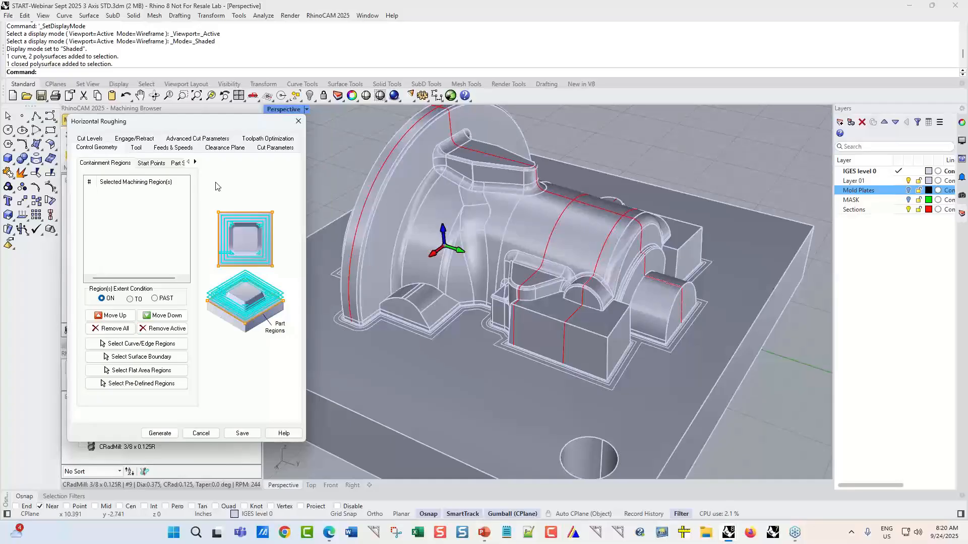
{"action": "left_click_drag", "start_coordinate": [185, 123], "coordinate": [220, 134]}
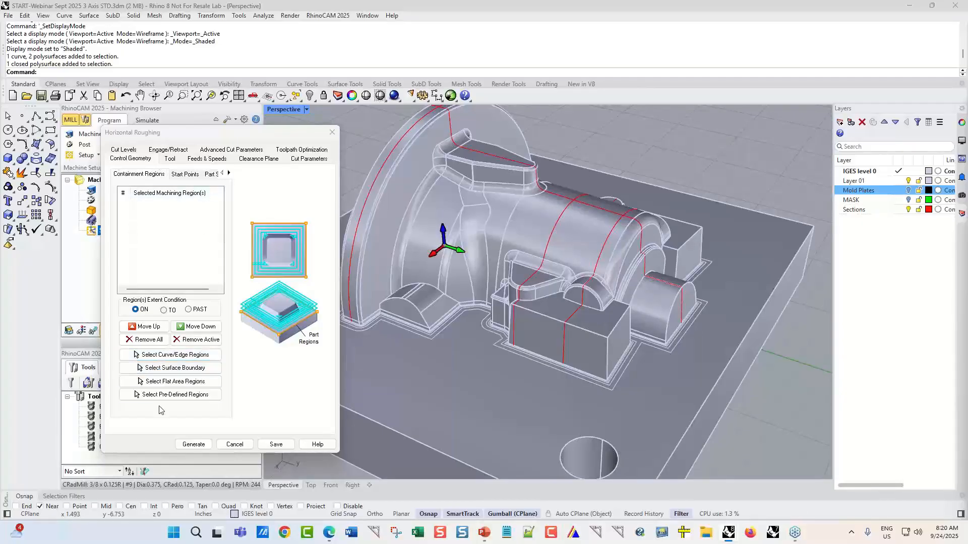
{"action": "left_click_drag", "start_coordinate": [233, 135], "coordinate": [185, 140]}
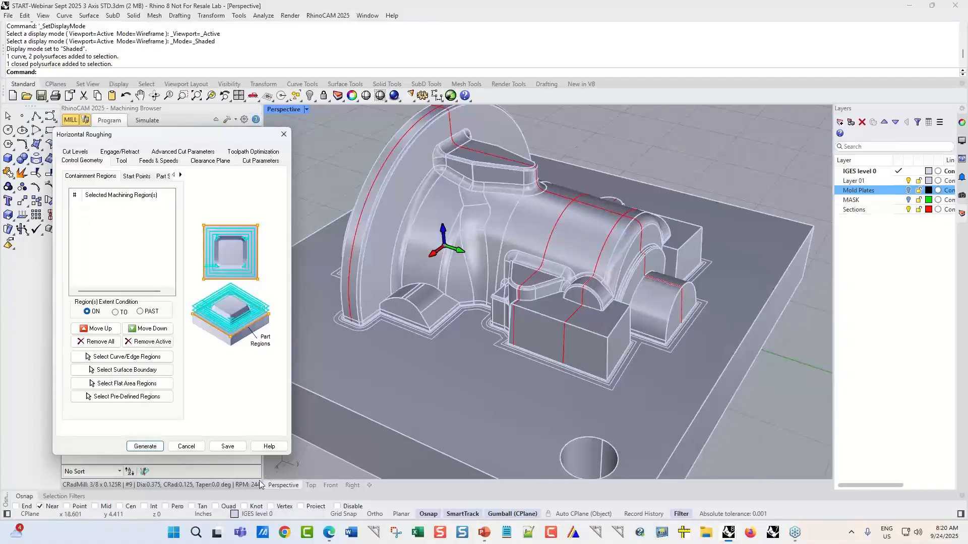
{"action": "left_click", "coordinate": [186, 446]}
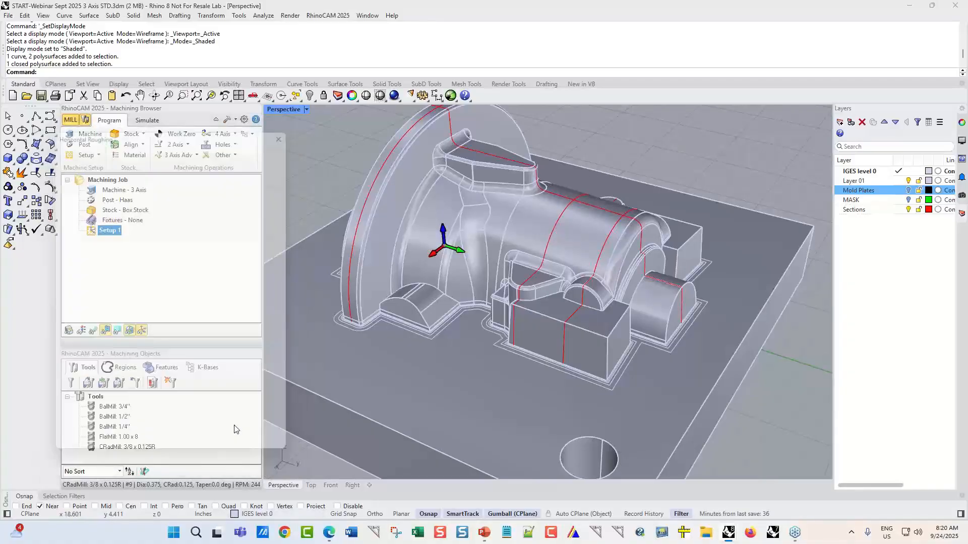
Step: Fit the box stock to the model's bounding box and set its height to 13.25
{"action": "double_click", "coordinate": [95, 212]}
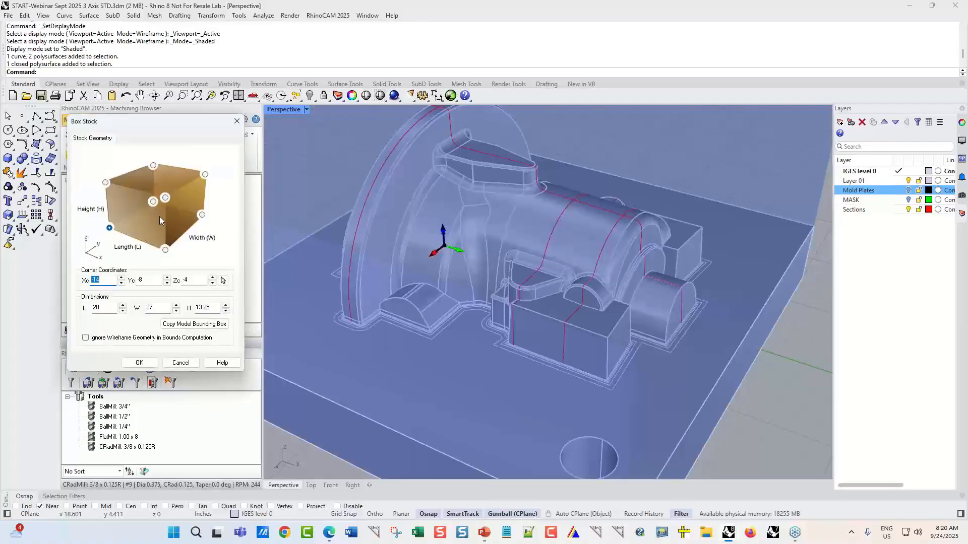
{"action": "left_click", "coordinate": [195, 324]}
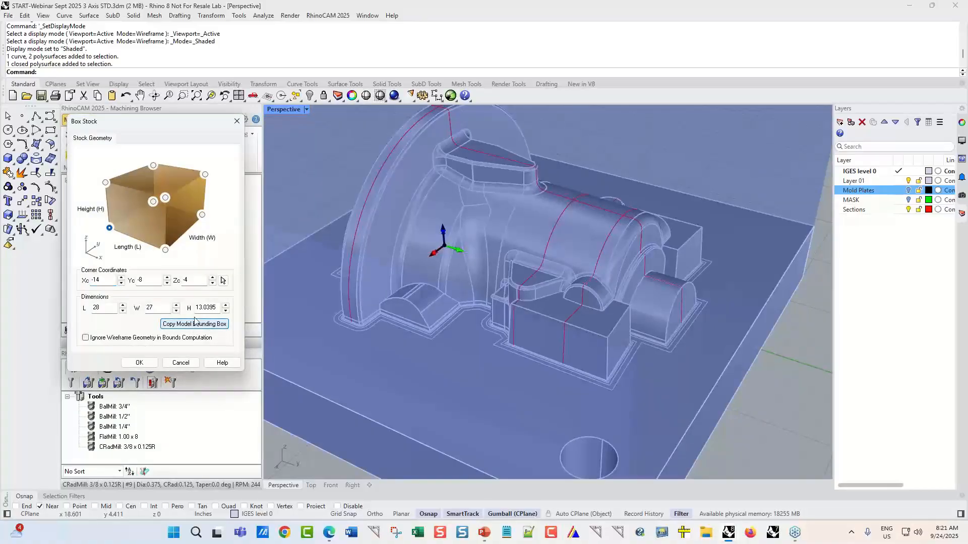
{"action": "scroll", "coordinate": [535, 308], "scroll_direction": "down", "scroll_amount": 3}
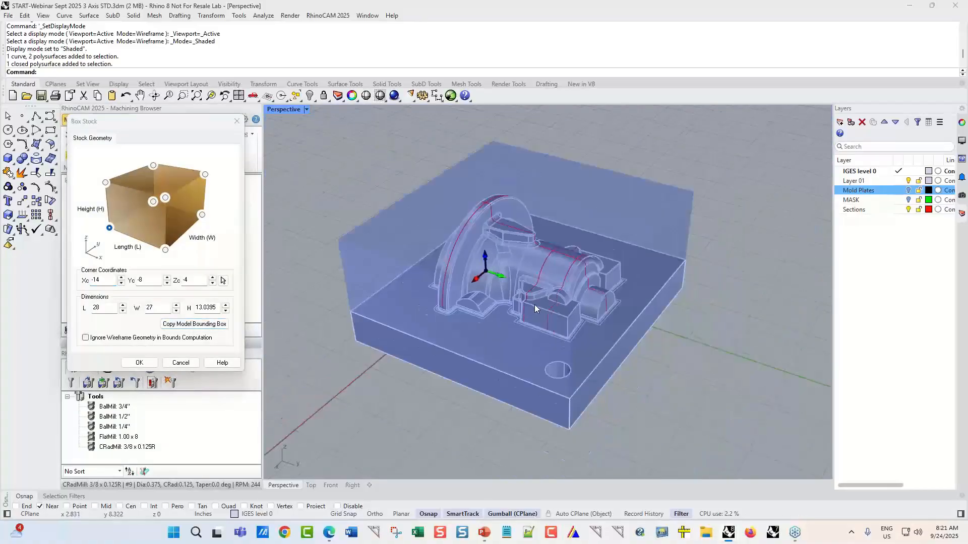
{"action": "mouse_move", "coordinate": [535, 309]}
{"action": "right_mouse_down"}
{"action": "mouse_move", "coordinate": [524, 297]}
{"action": "mouse_move", "coordinate": [527, 262]}
{"action": "mouse_move", "coordinate": [519, 303]}
{"action": "right_mouse_up"}
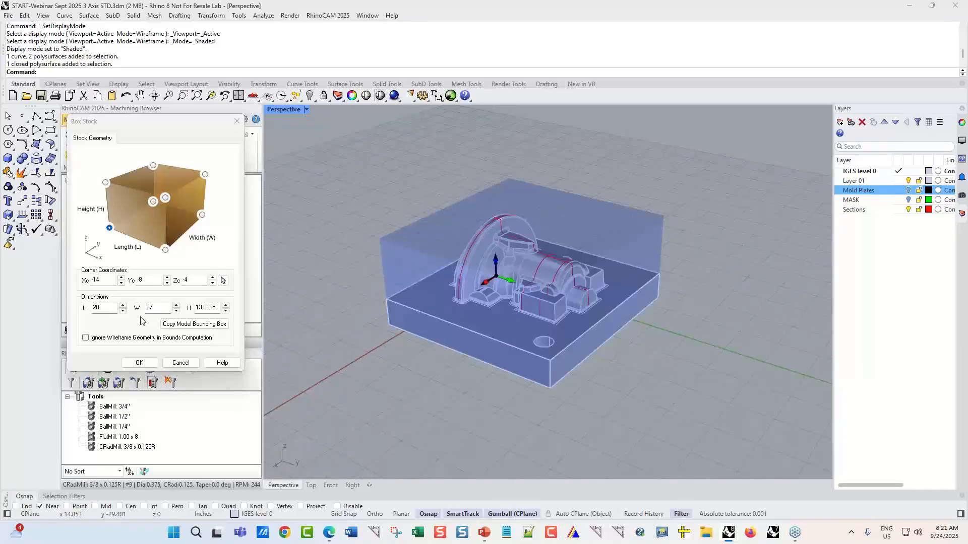
{"action": "left_click", "coordinate": [205, 307]}
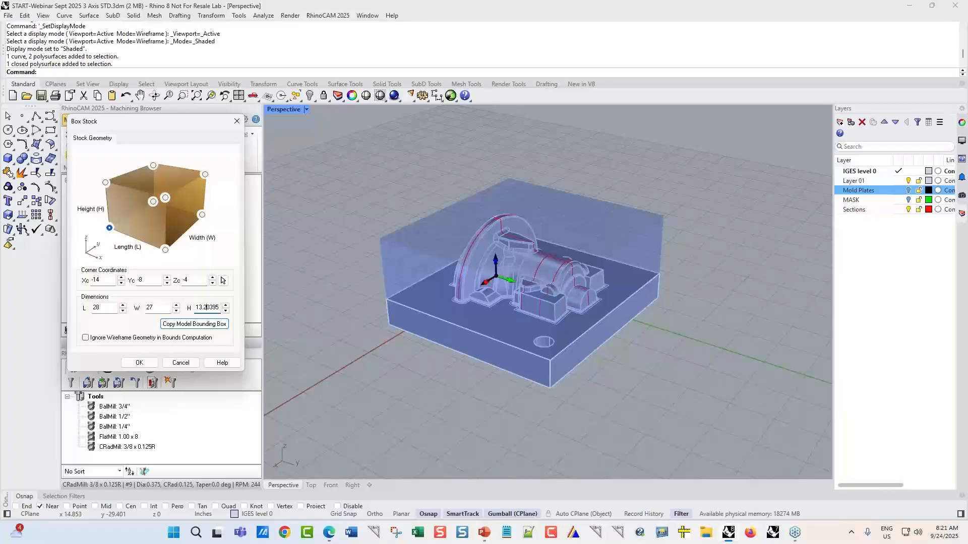
{"action": "key", "text": "BackSpace"}
{"action": "key", "text": "BackSpace"}
{"action": "key", "text": "BackSpace"}
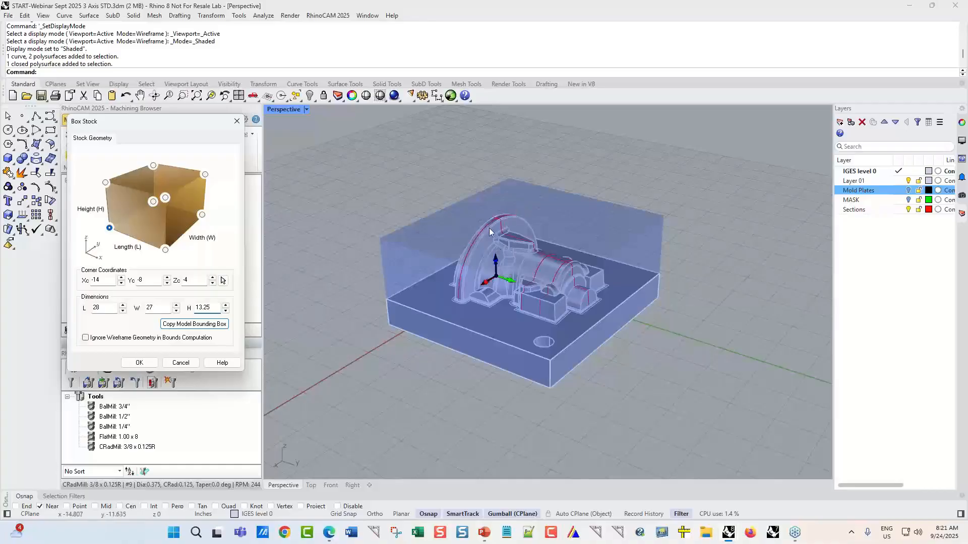
{"action": "scroll", "coordinate": [501, 219], "scroll_direction": "up", "scroll_amount": 3}
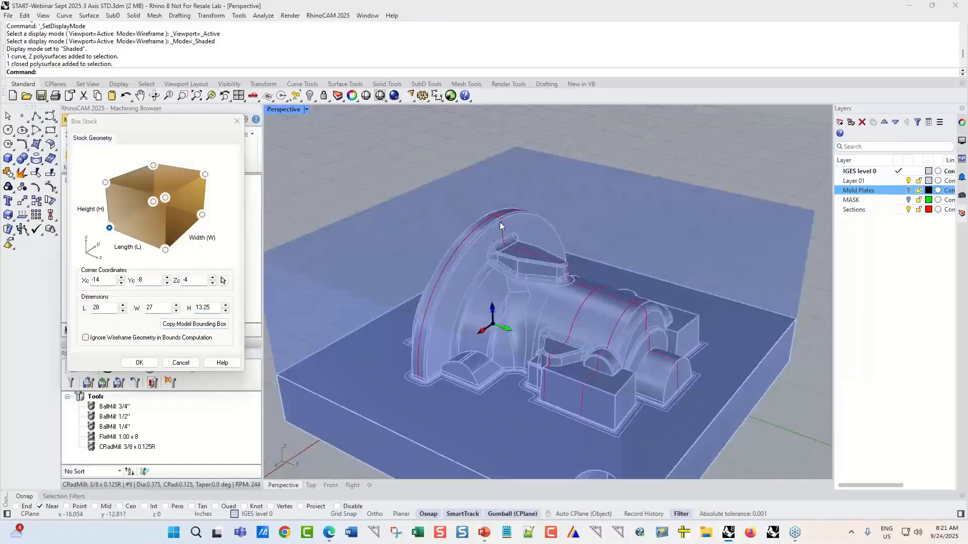
{"action": "left_click", "coordinate": [147, 362]}
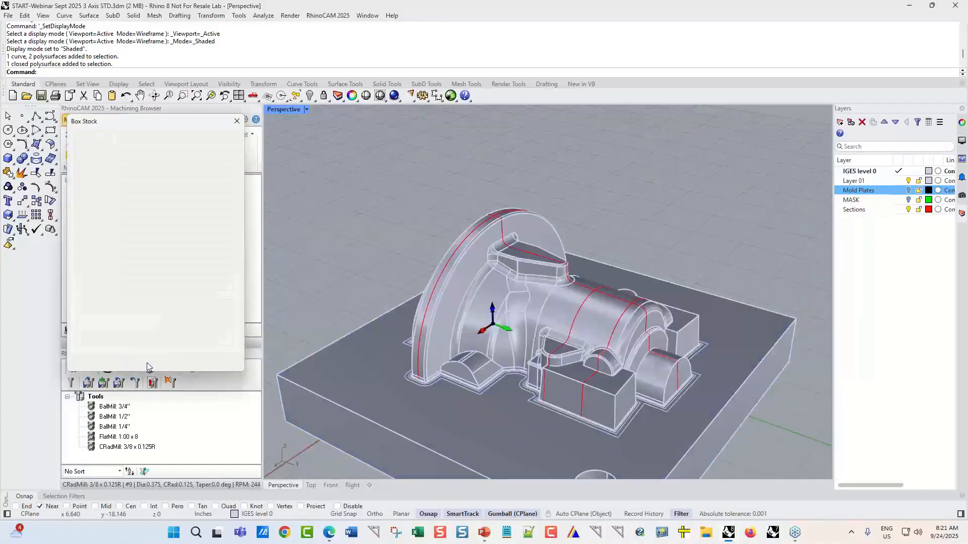
{"action": "scroll", "coordinate": [519, 187], "scroll_direction": "down", "scroll_amount": 3}
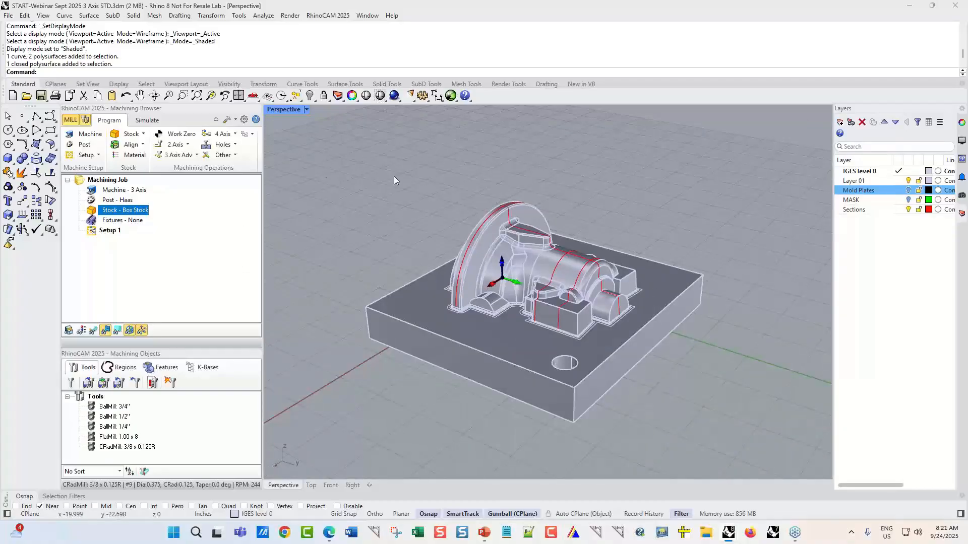
Step: Align the stock about the part with Bottom Z alignment and Center XY alignment
{"action": "left_click", "coordinate": [143, 145]}
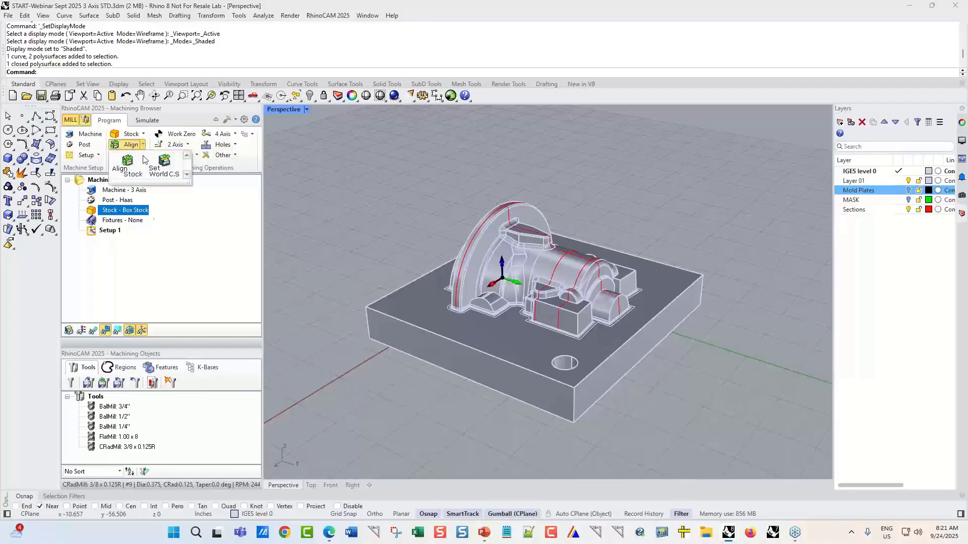
{"action": "left_click", "coordinate": [127, 165]}
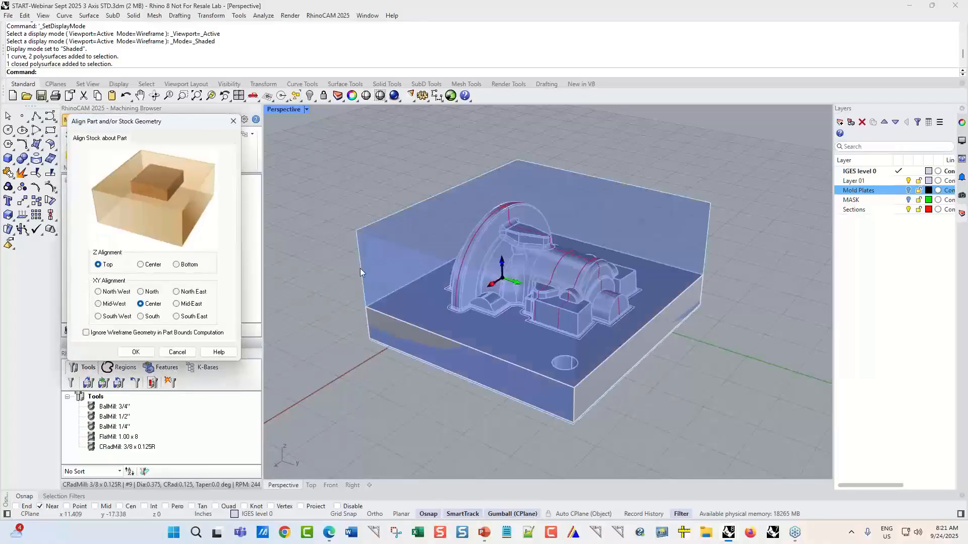
{"action": "left_click", "coordinate": [182, 266]}
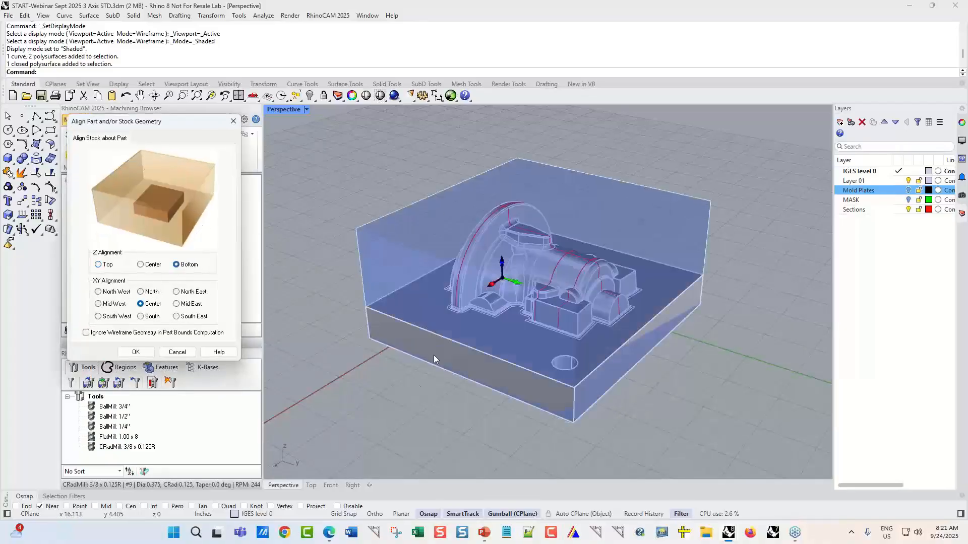
{"action": "right_click_drag", "start_coordinate": [433, 355], "coordinate": [464, 301]}
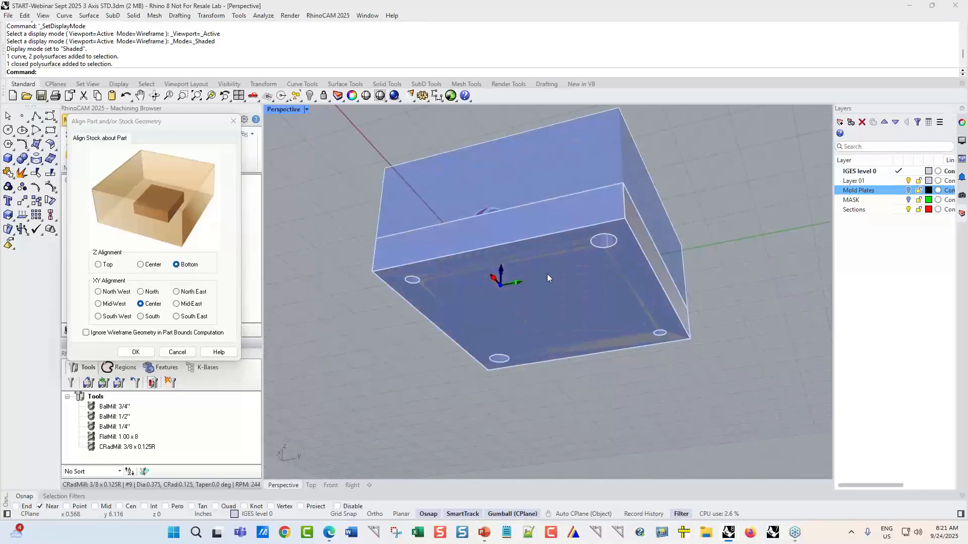
{"action": "right_click_drag", "start_coordinate": [546, 274], "coordinate": [473, 227]}
{"action": "scroll", "coordinate": [473, 226], "scroll_direction": "up", "scroll_amount": 6}
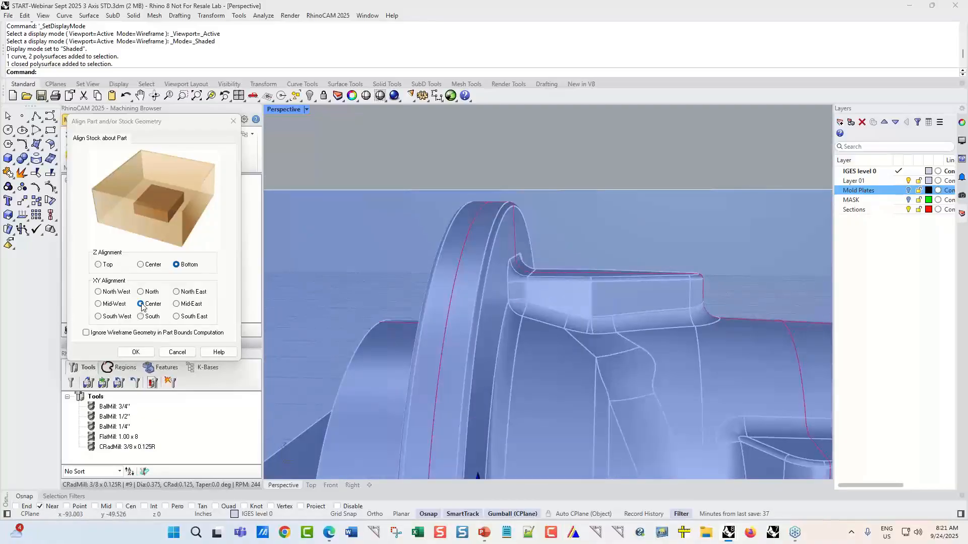
{"action": "scroll", "coordinate": [577, 180], "scroll_direction": "down", "scroll_amount": 6}
{"action": "right_click_drag", "start_coordinate": [503, 207], "coordinate": [544, 204]}
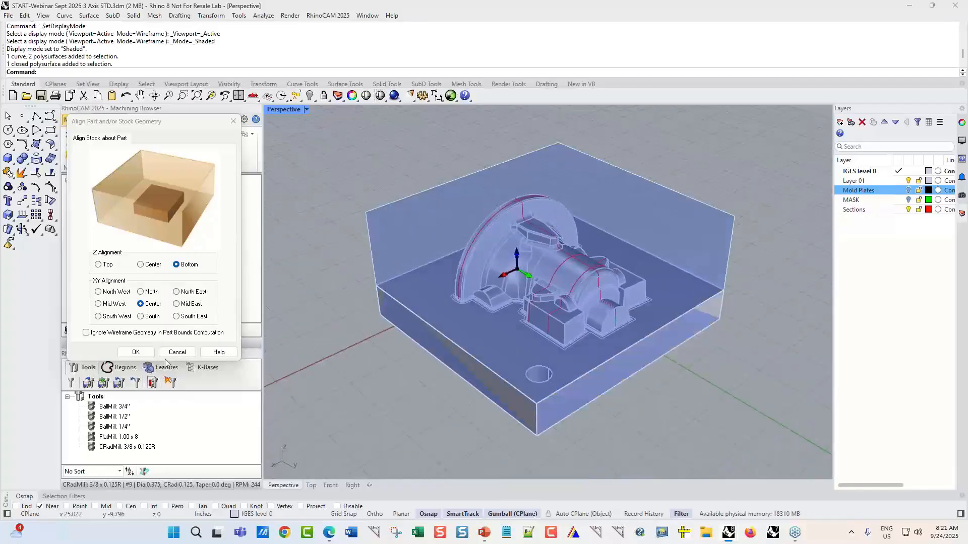
{"action": "left_click", "coordinate": [136, 352]}
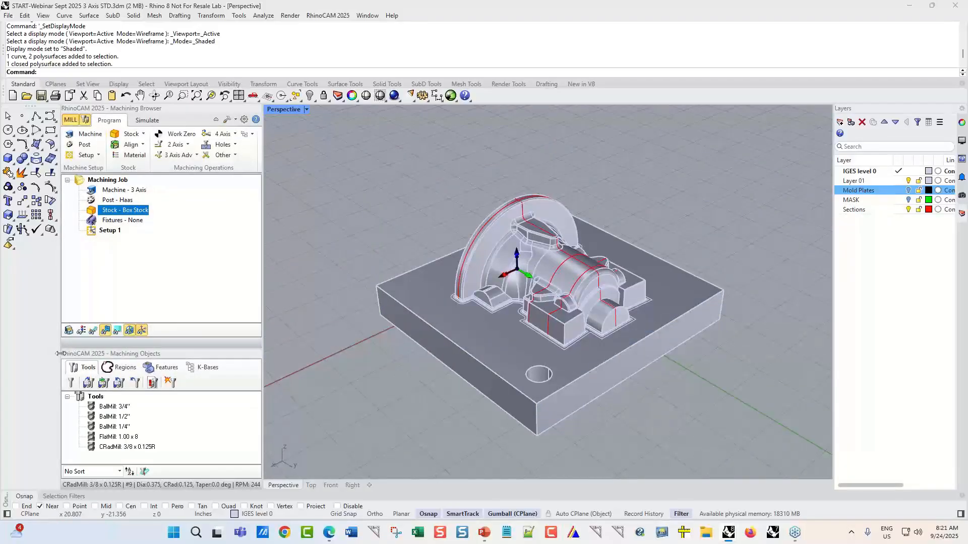
Step: Display the box stock to check how it encloses the core and plate, and hide it again
{"action": "left_click", "coordinate": [68, 330]}
{"action": "right_click_drag", "start_coordinate": [504, 303], "coordinate": [51, 334]}
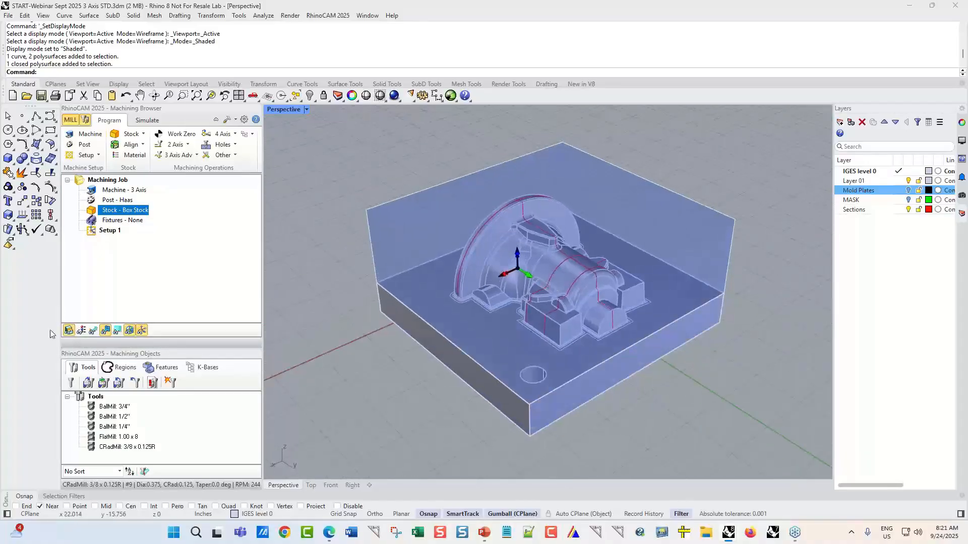
{"action": "left_click", "coordinate": [69, 331]}
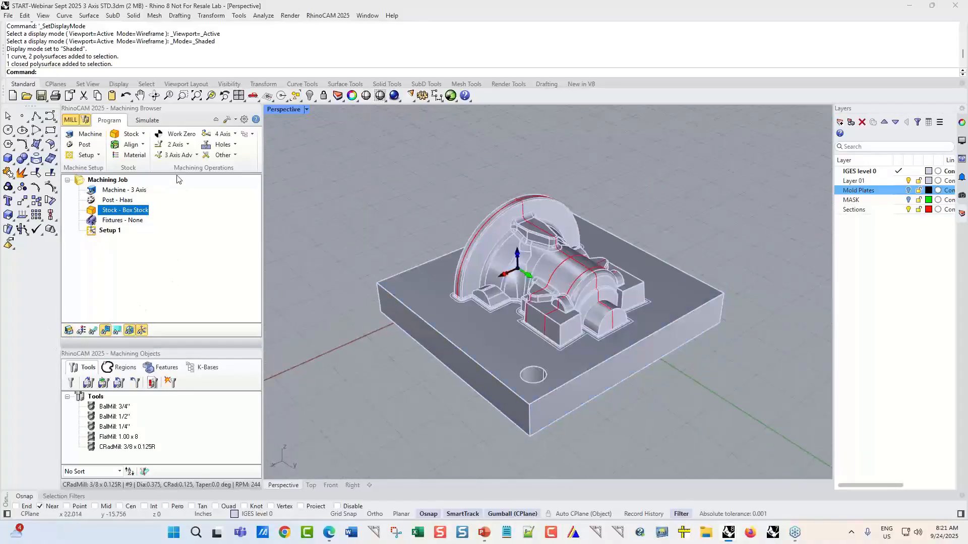
Step: Start a Horizontal Roughing operation and select the FlatMill 1.00 x 8 as its cutting tool
{"action": "left_click", "coordinate": [178, 155]}
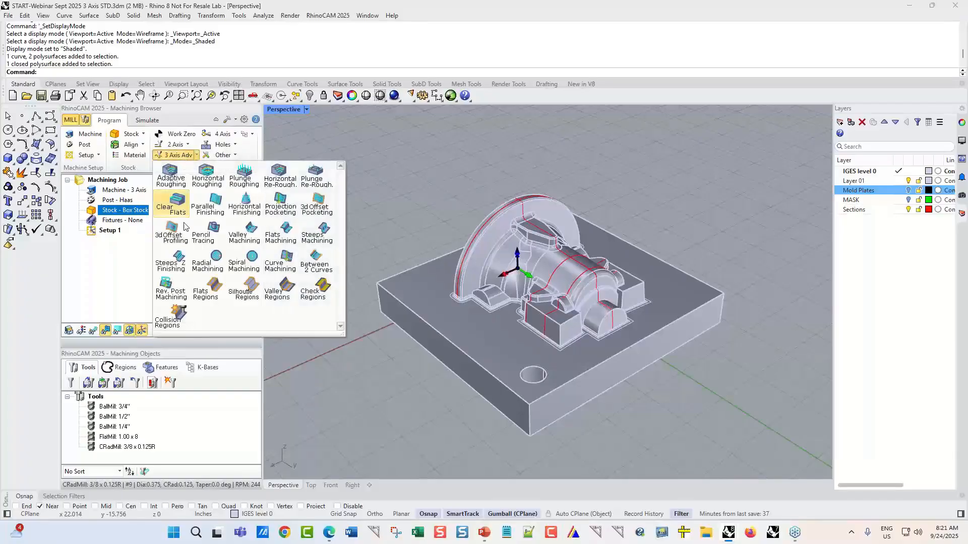
{"action": "left_click", "coordinate": [208, 182]}
{"action": "left_click_drag", "start_coordinate": [189, 123], "coordinate": [252, 126]}
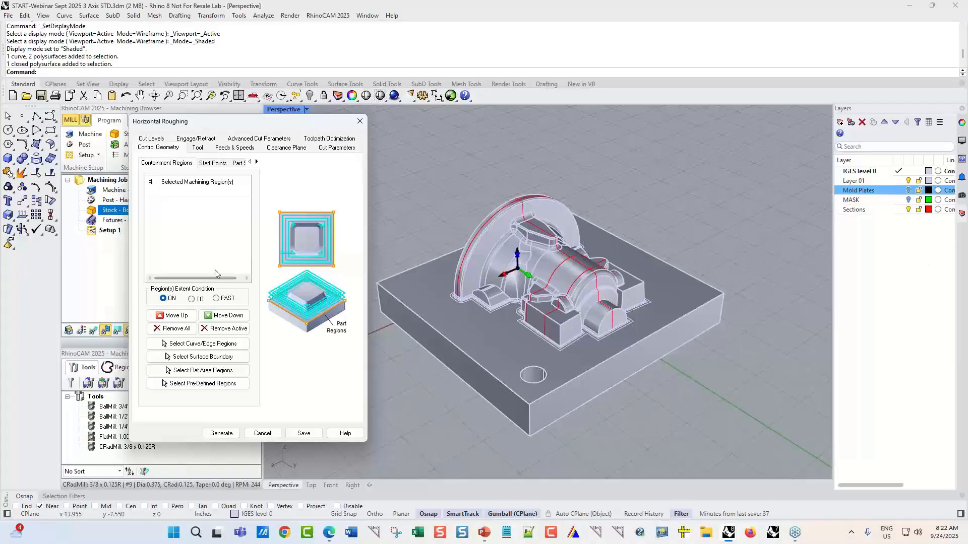
{"action": "left_click", "coordinate": [201, 147]}
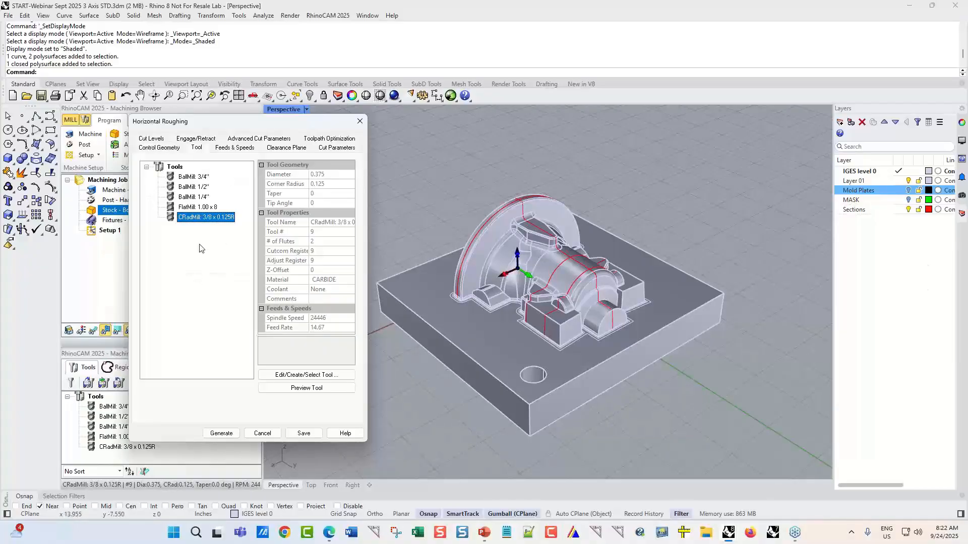
{"action": "left_click", "coordinate": [191, 208]}
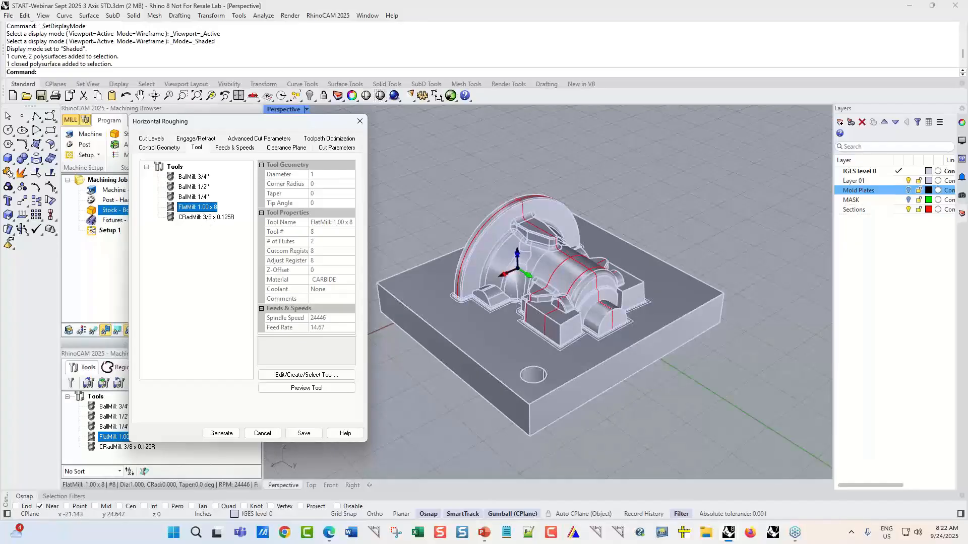
{"action": "left_click", "coordinate": [617, 306]}
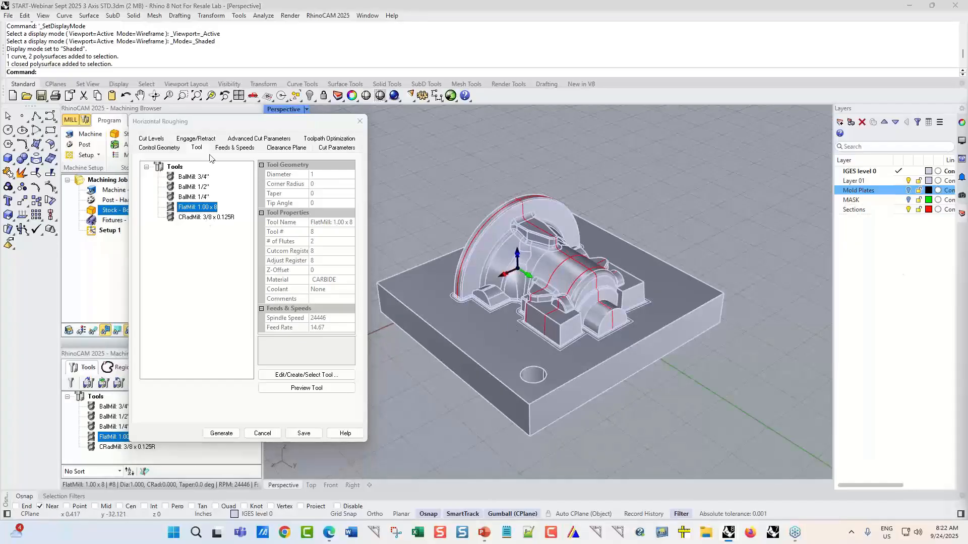
Step: Review the roughing operation's feeds and speeds, clearance plane definition and cut transfer method
{"action": "left_click", "coordinate": [234, 148]}
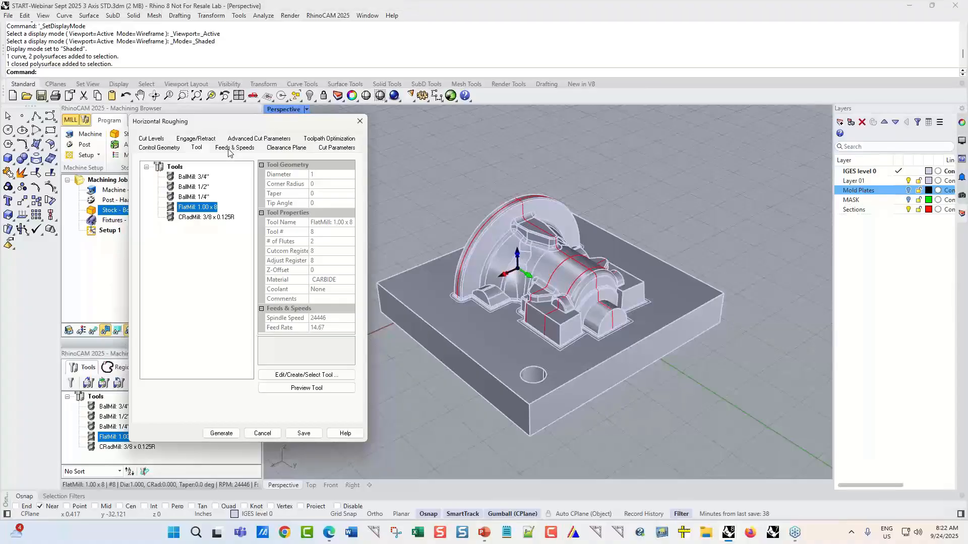
{"action": "left_click", "coordinate": [285, 148]}
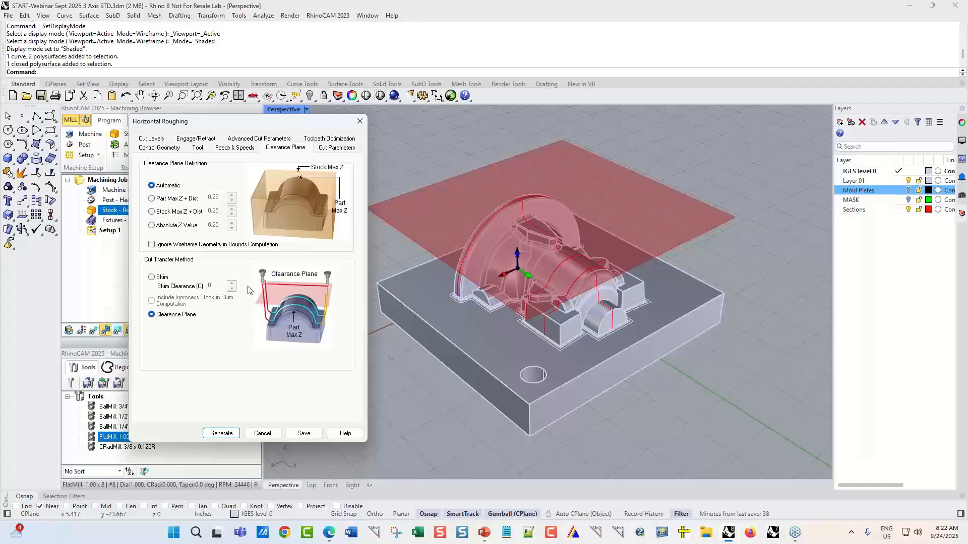
{"action": "left_click", "coordinate": [159, 317]}
Step: Review the roughing tolerances and stock allowance, and examine the core's half-round flange and raised boss up close
{"action": "left_click", "coordinate": [335, 148]}
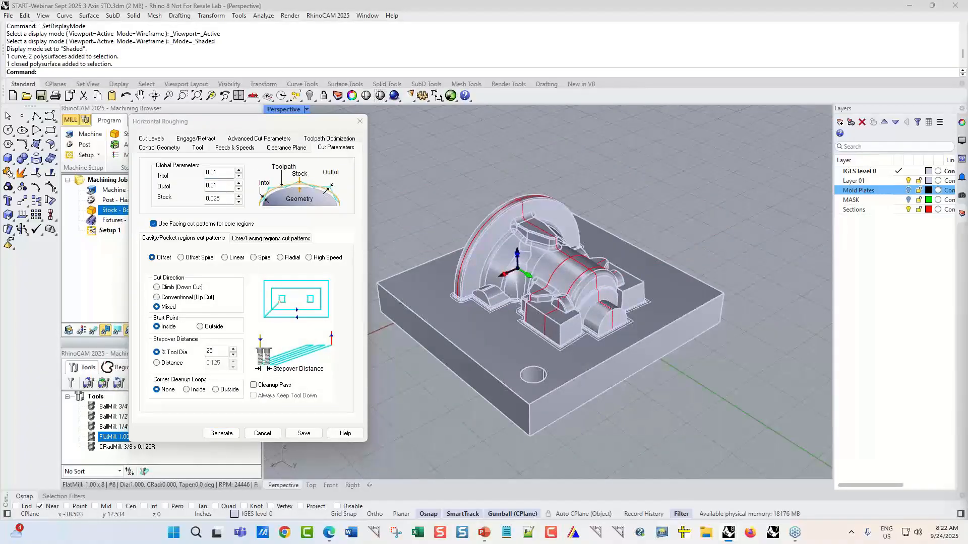
{"action": "left_click", "coordinate": [216, 172]}
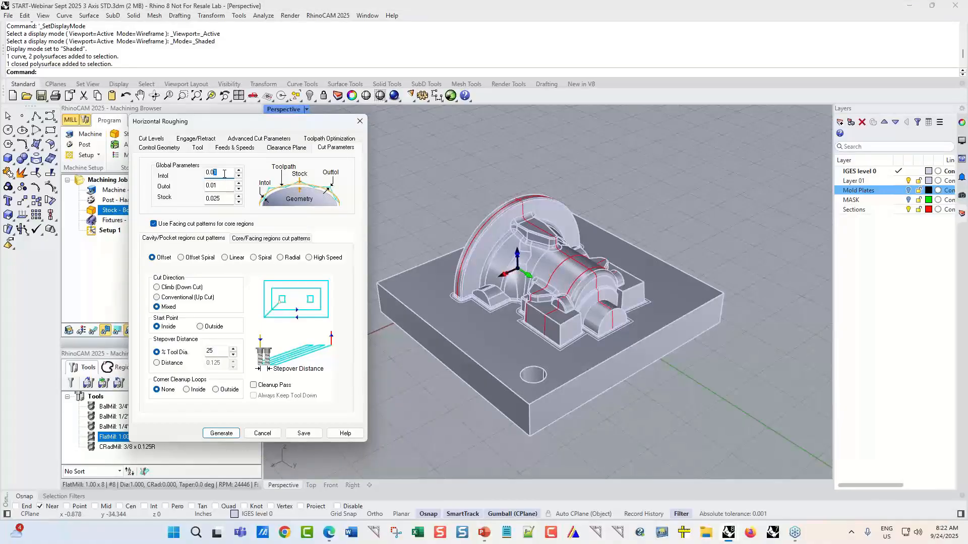
{"action": "left_click", "coordinate": [227, 198]}
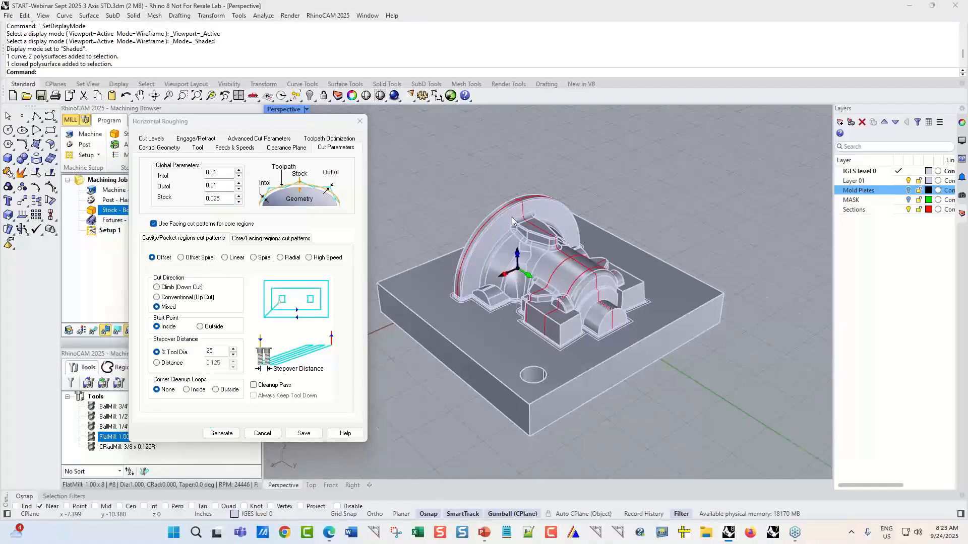
{"action": "scroll", "coordinate": [528, 204], "scroll_direction": "up", "scroll_amount": 5}
{"action": "scroll", "coordinate": [529, 204], "scroll_direction": "up", "scroll_amount": 3}
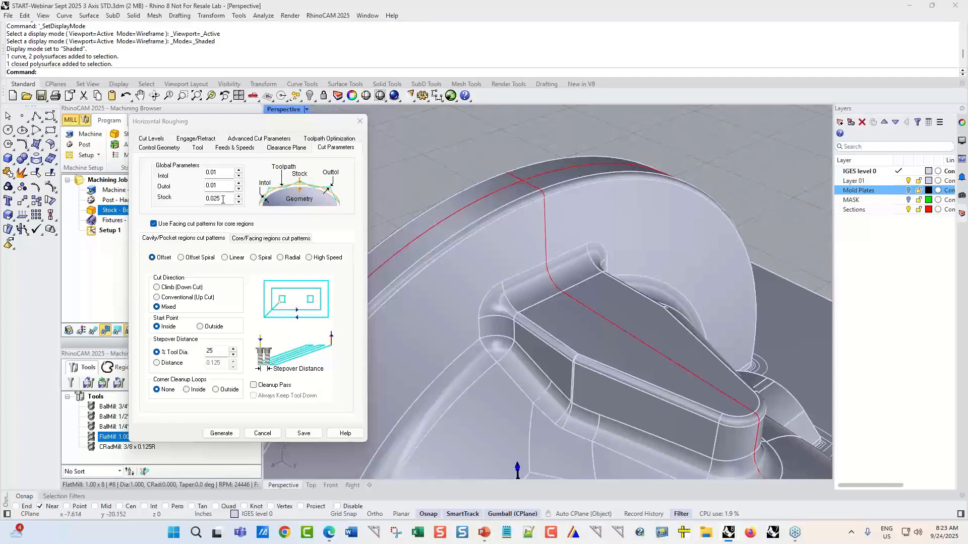
{"action": "scroll", "coordinate": [505, 159], "scroll_direction": "down", "scroll_amount": 2}
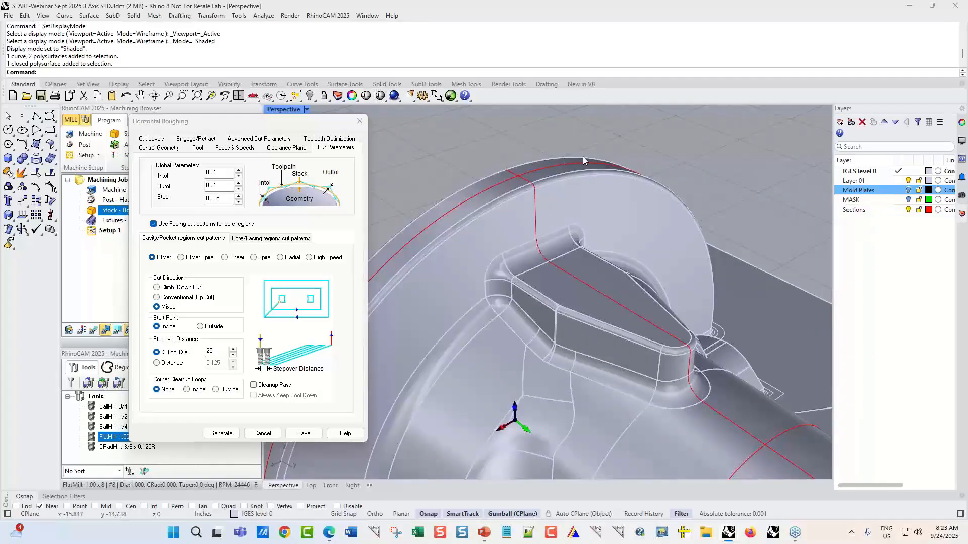
Step: Review the roughing operation's cut levels and turn on Minimize Stair Steps with an intermediate stepdown of 25%
{"action": "scroll", "coordinate": [593, 157], "scroll_direction": "down", "scroll_amount": 2}
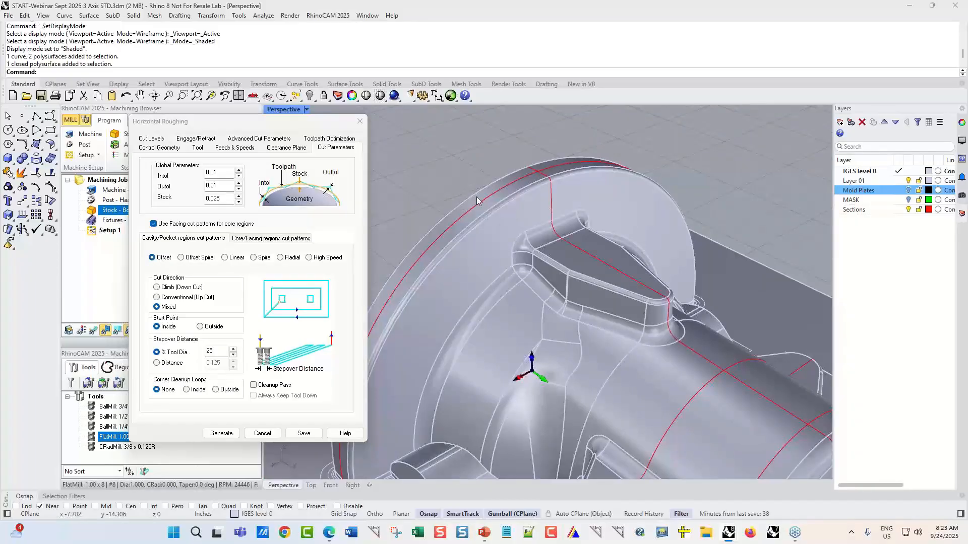
{"action": "scroll", "coordinate": [504, 186], "scroll_direction": "down", "scroll_amount": 3}
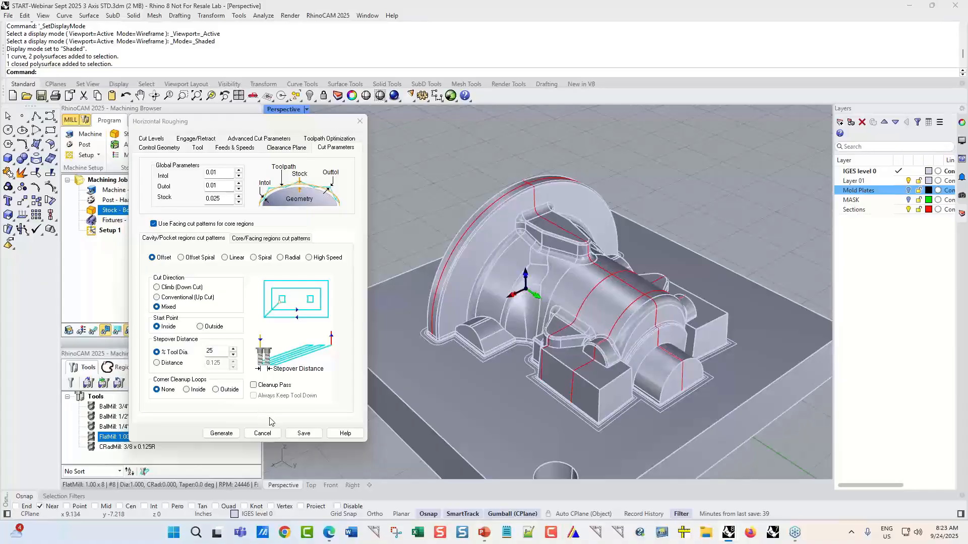
{"action": "left_click", "coordinate": [152, 139]}
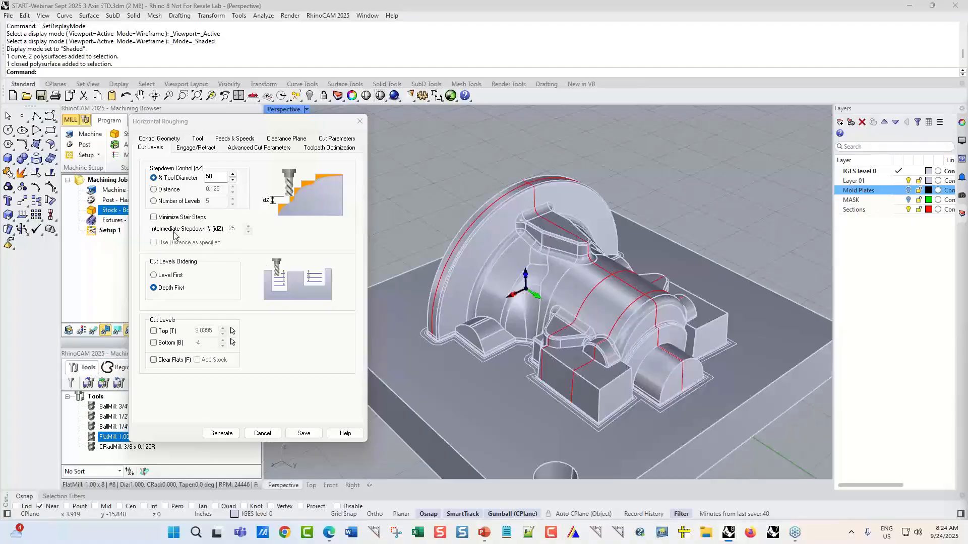
{"action": "left_click", "coordinate": [153, 217]}
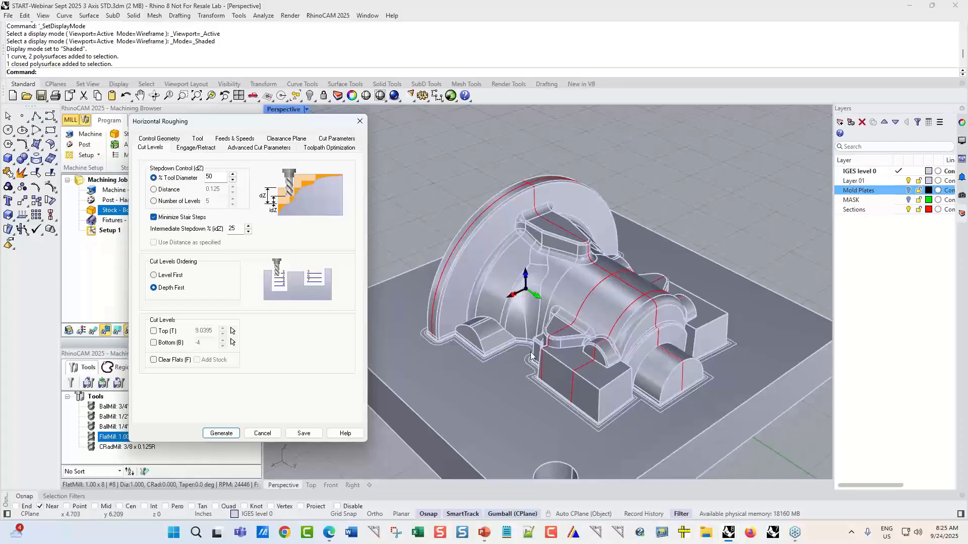
Step: Examine the narrow corner and stepped edges where the core's side blocks meet the base plate
{"action": "left_click", "coordinate": [675, 195]}
{"action": "scroll", "coordinate": [524, 356], "scroll_direction": "up", "scroll_amount": 10}
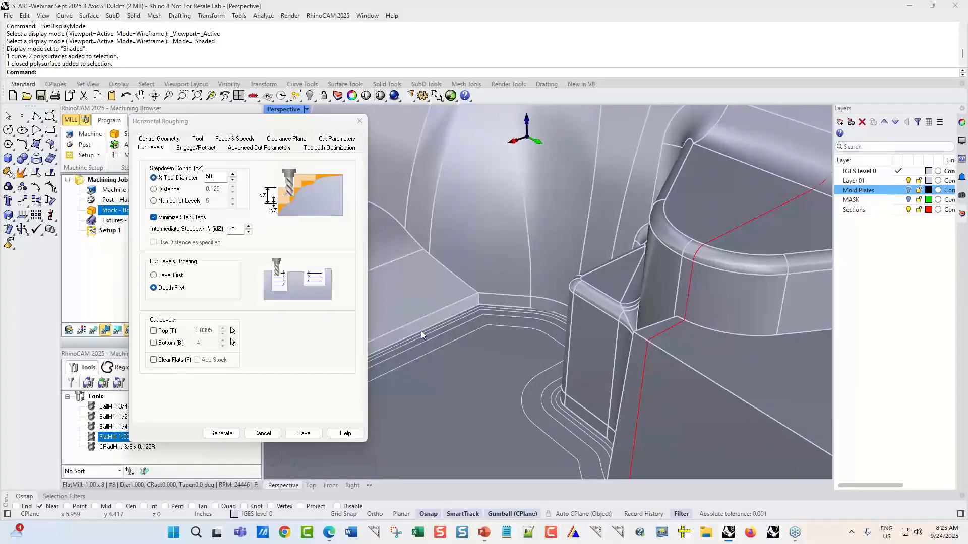
{"action": "scroll", "coordinate": [500, 310], "scroll_direction": "up", "scroll_amount": 5}
{"action": "scroll", "coordinate": [501, 266], "scroll_direction": "down", "scroll_amount": 3}
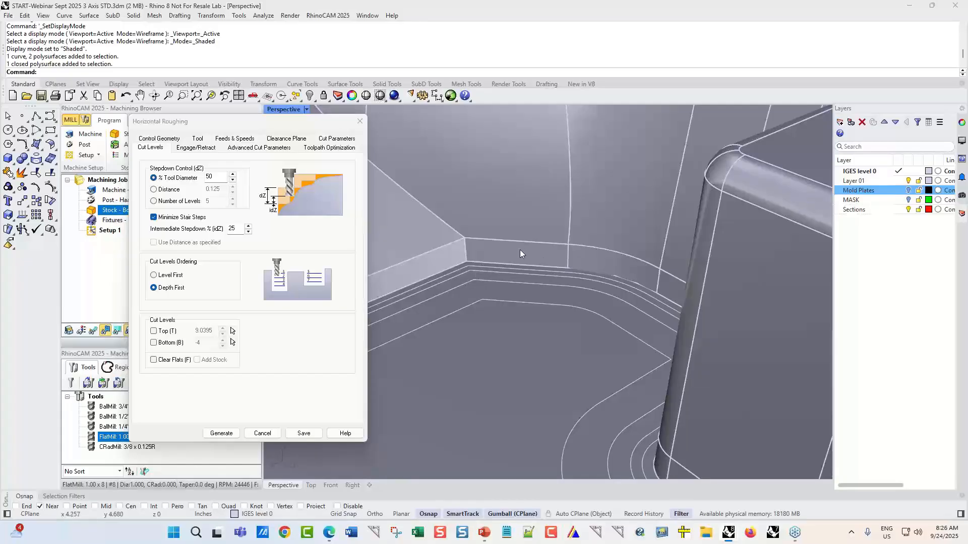
{"action": "scroll", "coordinate": [520, 249], "scroll_direction": "down", "scroll_amount": 3}
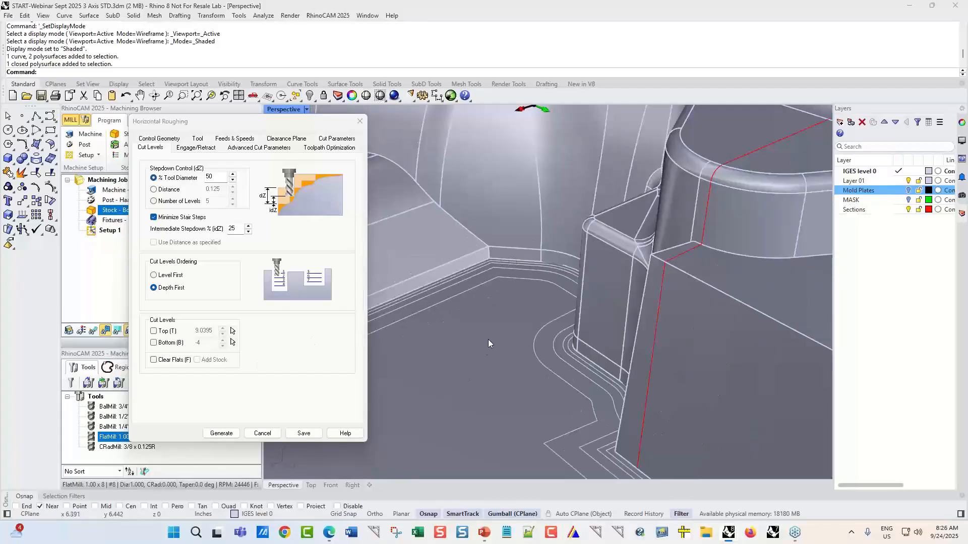
{"action": "scroll", "coordinate": [484, 297], "scroll_direction": "down", "scroll_amount": 3}
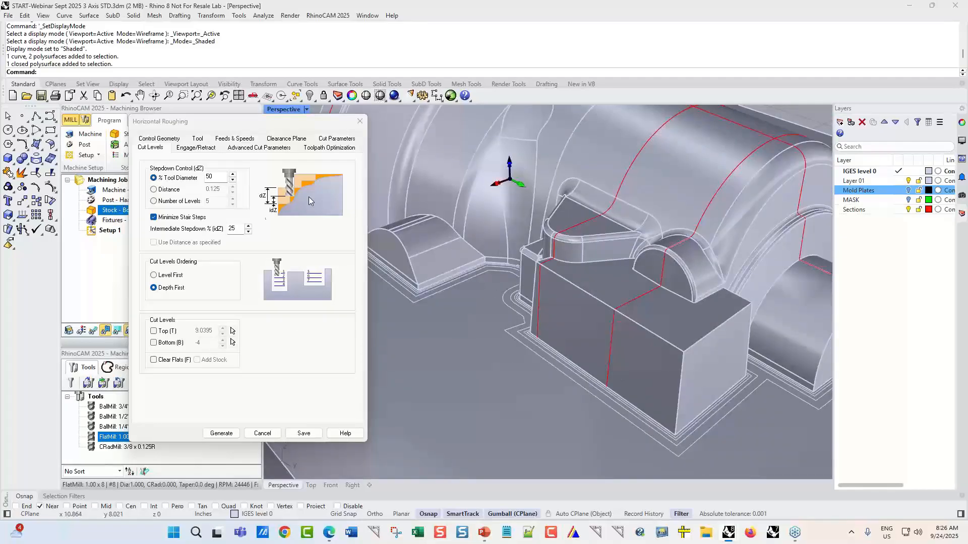
Step: Review the engage/retract settings and set the arc fitting tolerance to 0.02, checking it against the global cut tolerances
{"action": "left_click", "coordinate": [190, 148]}
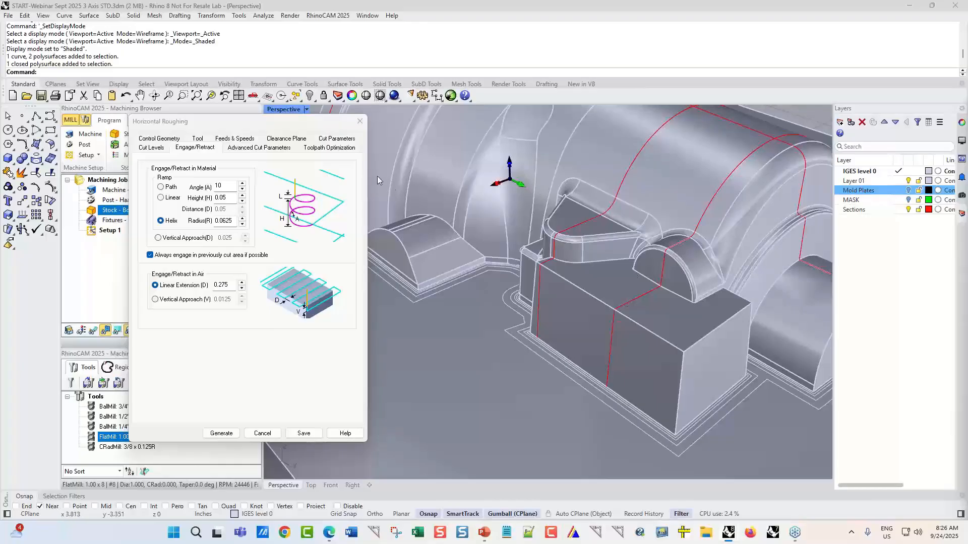
{"action": "left_click", "coordinate": [250, 149]}
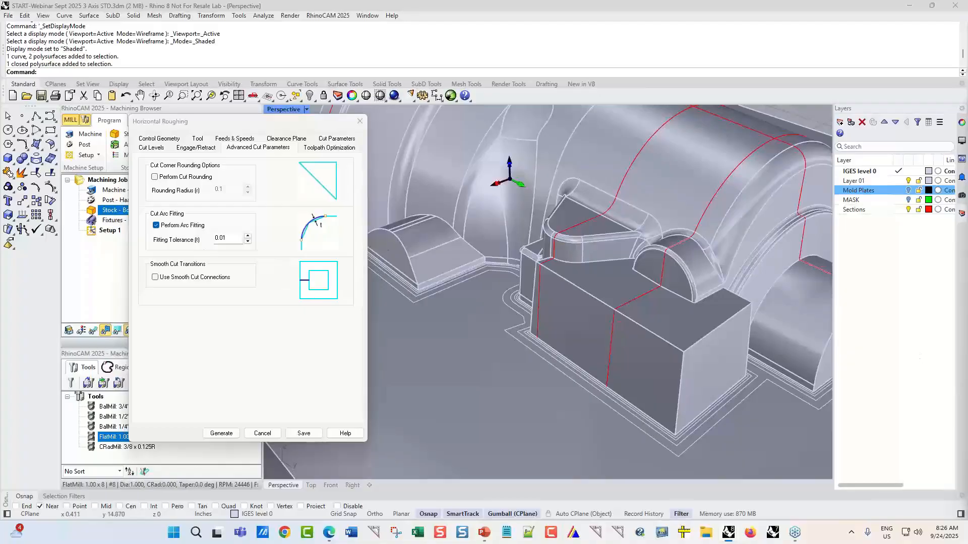
{"action": "double_click", "coordinate": [225, 238]}
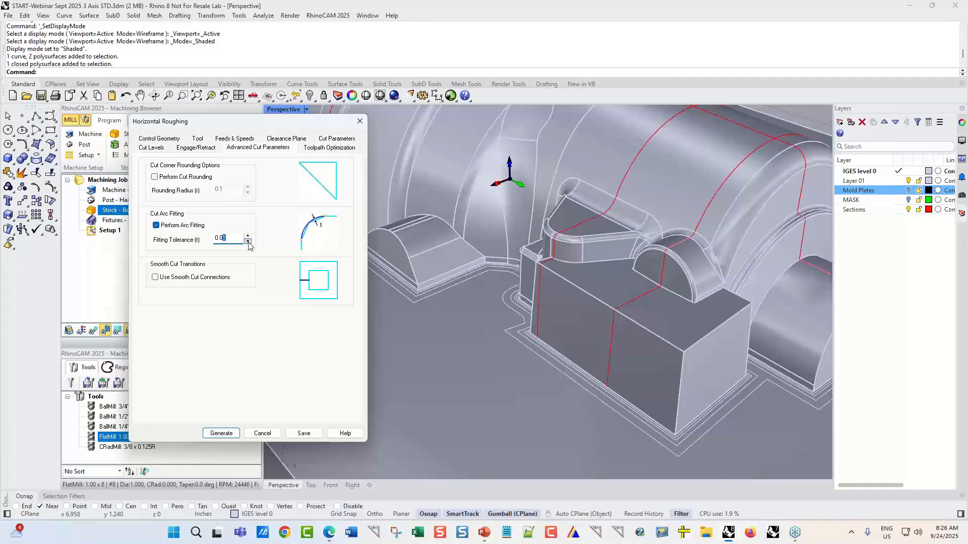
{"action": "left_click", "coordinate": [247, 242]}
{"action": "left_click", "coordinate": [332, 141]}
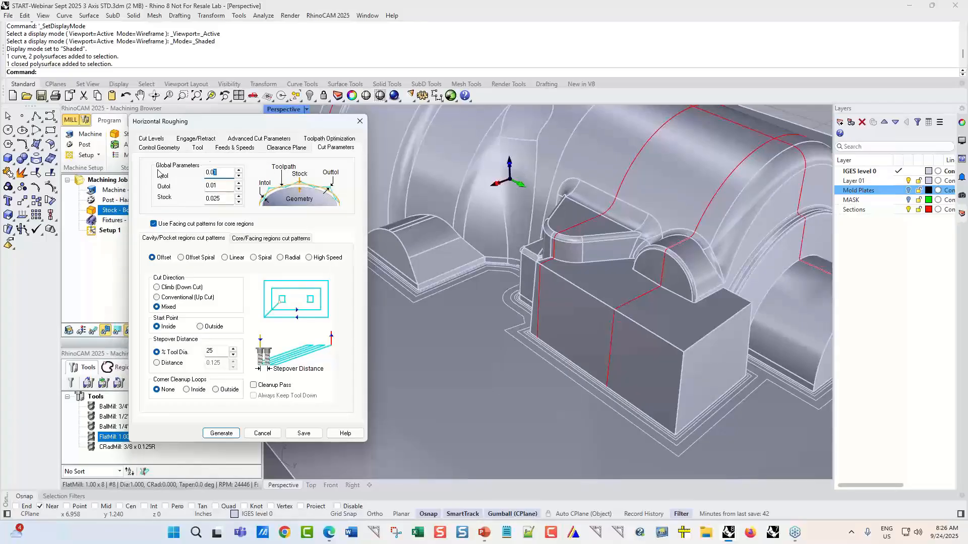
{"action": "left_click", "coordinate": [152, 139]}
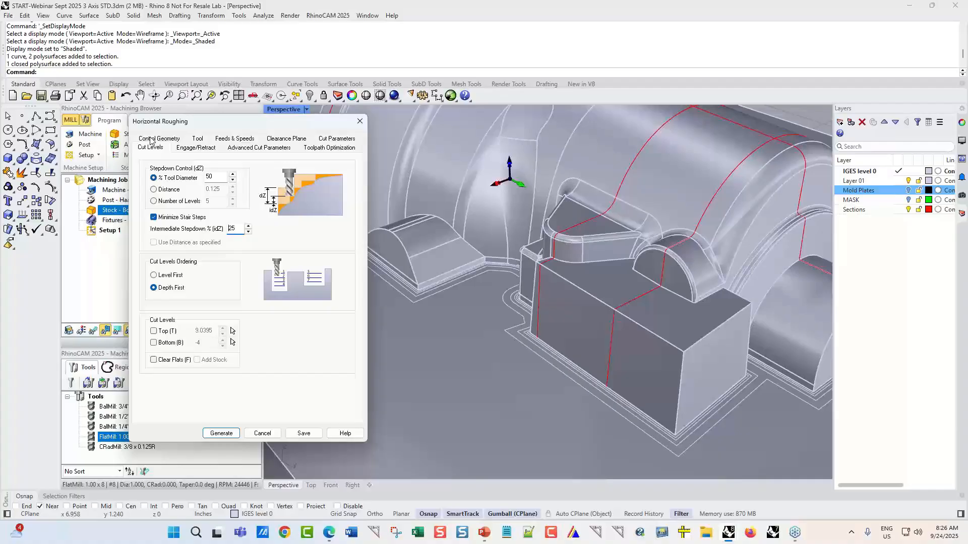
{"action": "left_click", "coordinate": [259, 148]}
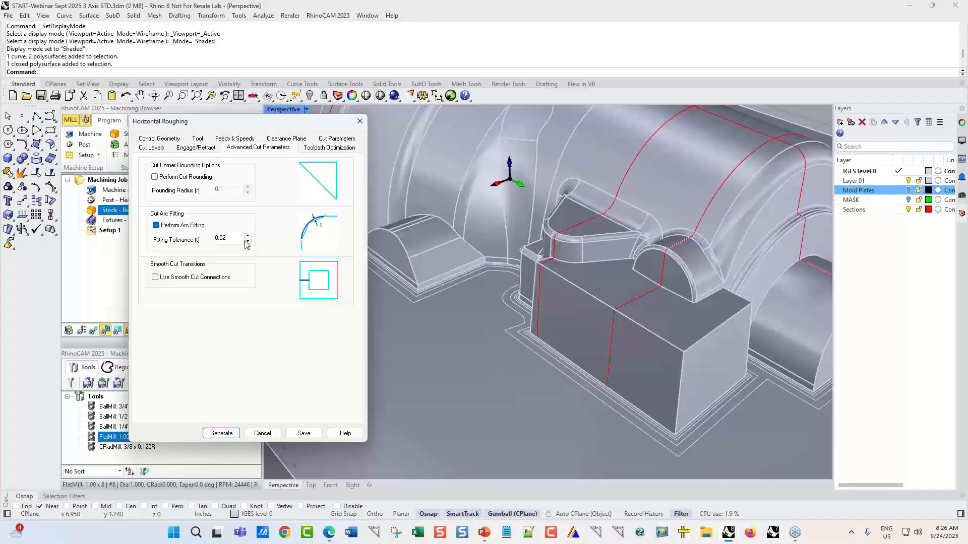
Step: Review the toolpath optimization and cut level settings, and generate the Horizontal Roughing toolpath
{"action": "left_click", "coordinate": [317, 148]}
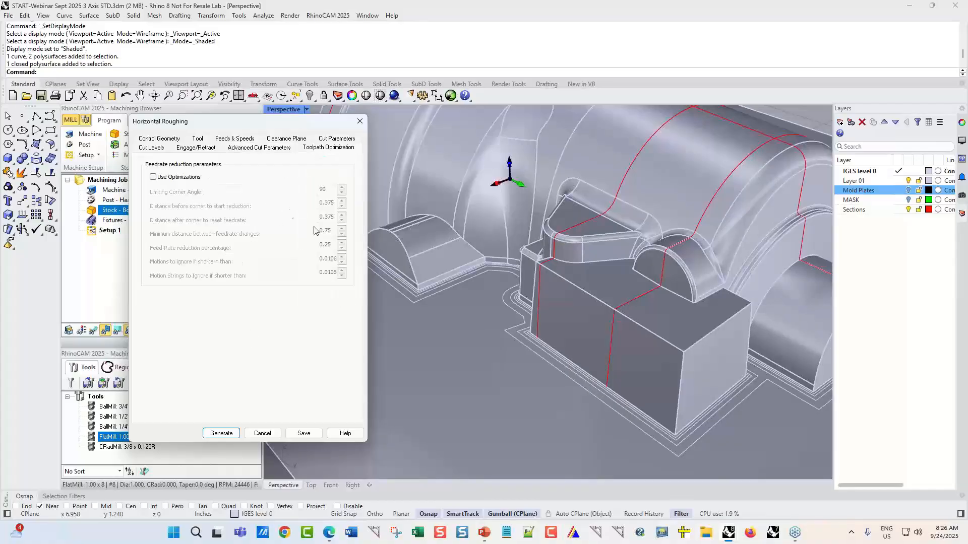
{"action": "left_click", "coordinate": [152, 148]}
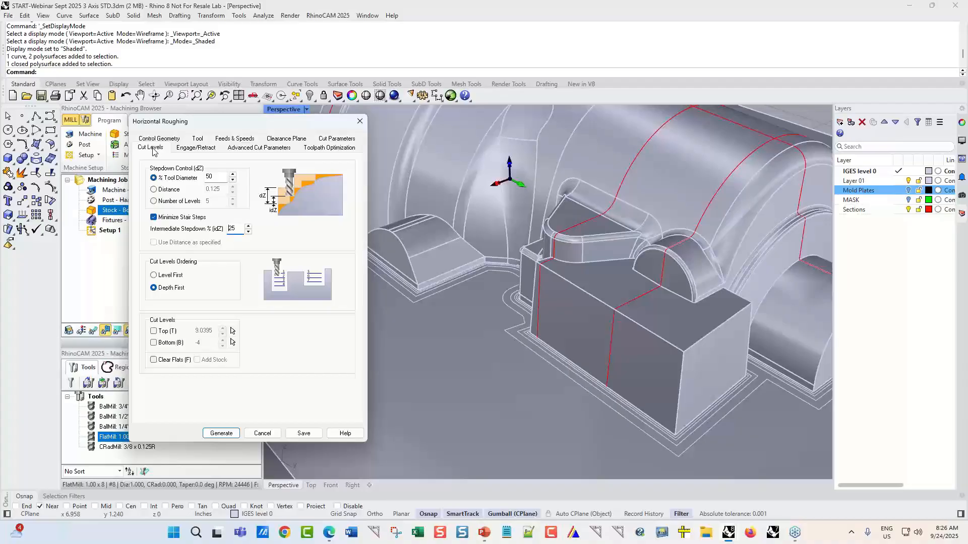
{"action": "left_click", "coordinate": [222, 434]}
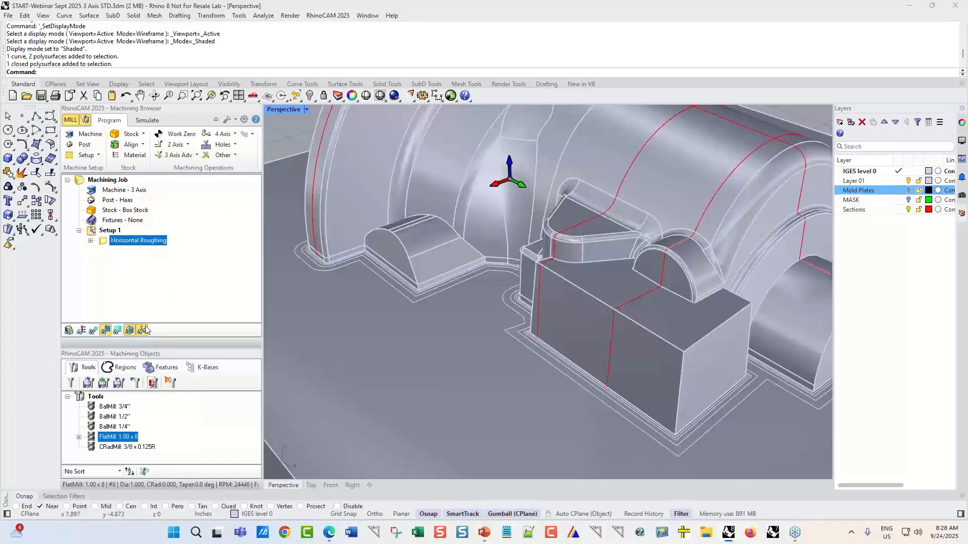
Step: Display the roughing toolpath over the part, with nearer moves covering the ones behind them
{"action": "left_click", "coordinate": [92, 331]}
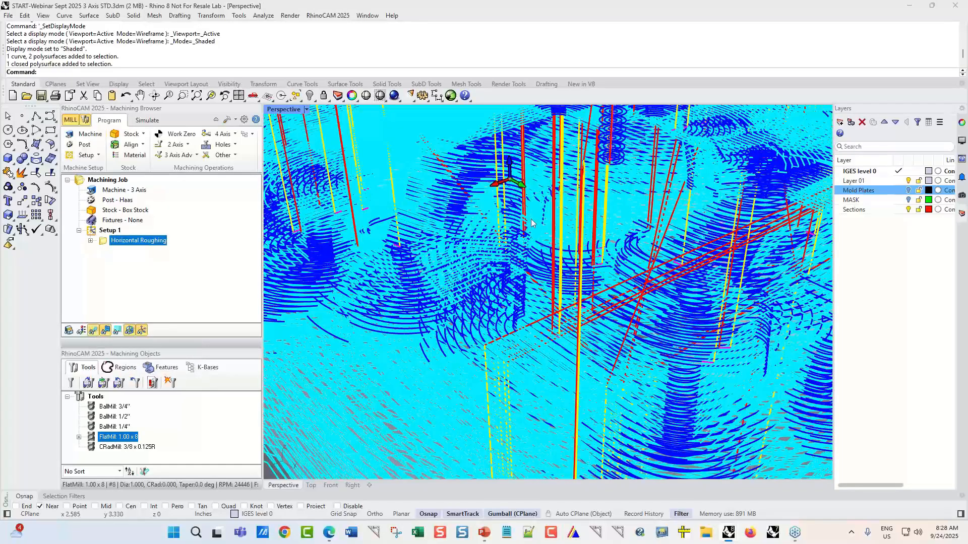
{"action": "scroll", "coordinate": [514, 276], "scroll_direction": "down", "scroll_amount": 6}
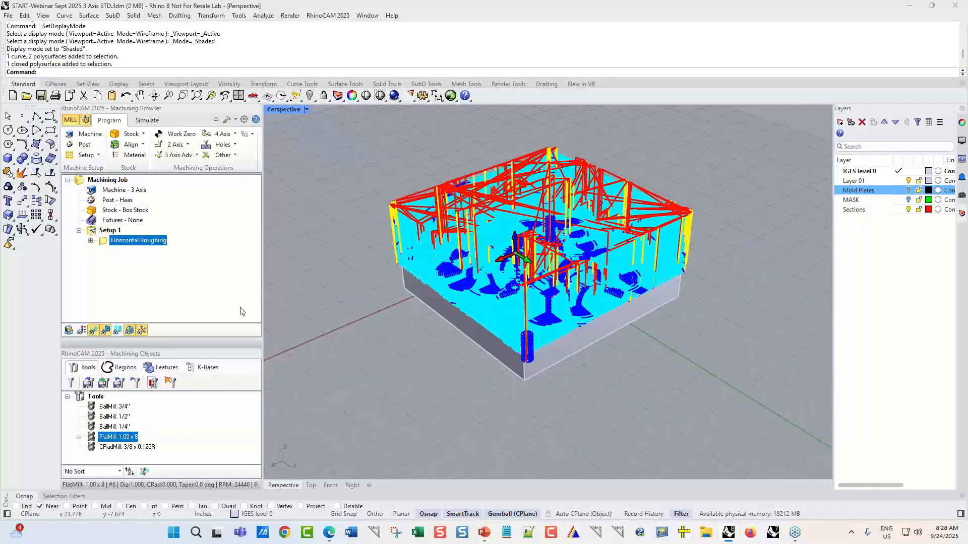
{"action": "left_click", "coordinate": [108, 331]}
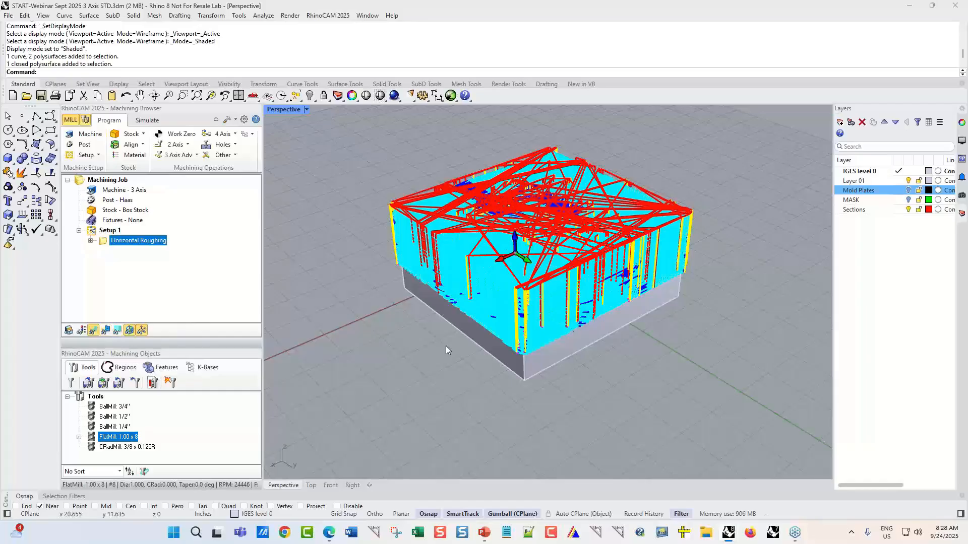
Step: Switch to the four-viewport layout and examine the roughing toolpath's cut levels up close in the Front view
{"action": "left_click", "coordinate": [239, 96]}
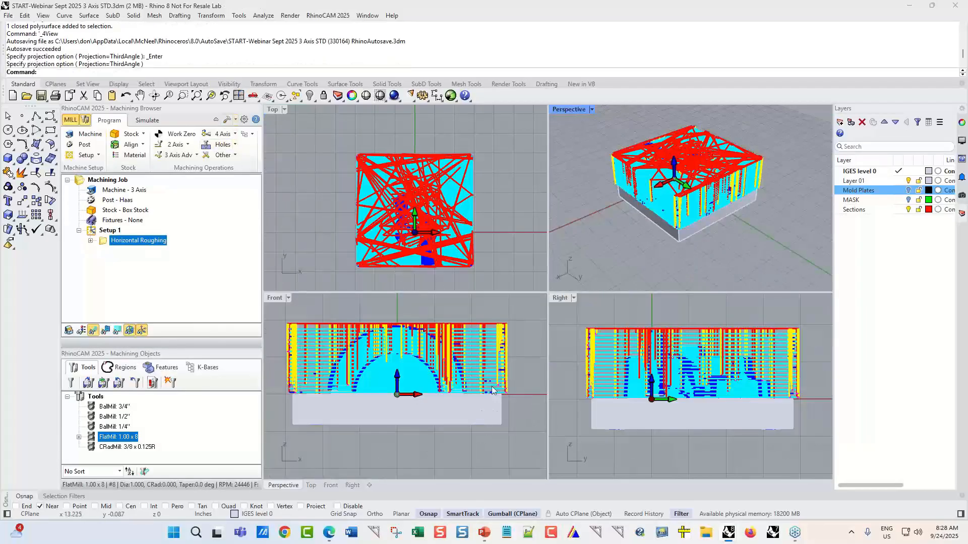
{"action": "scroll", "coordinate": [511, 377], "scroll_direction": "up", "scroll_amount": 2}
{"action": "scroll", "coordinate": [512, 377], "scroll_direction": "up", "scroll_amount": 4}
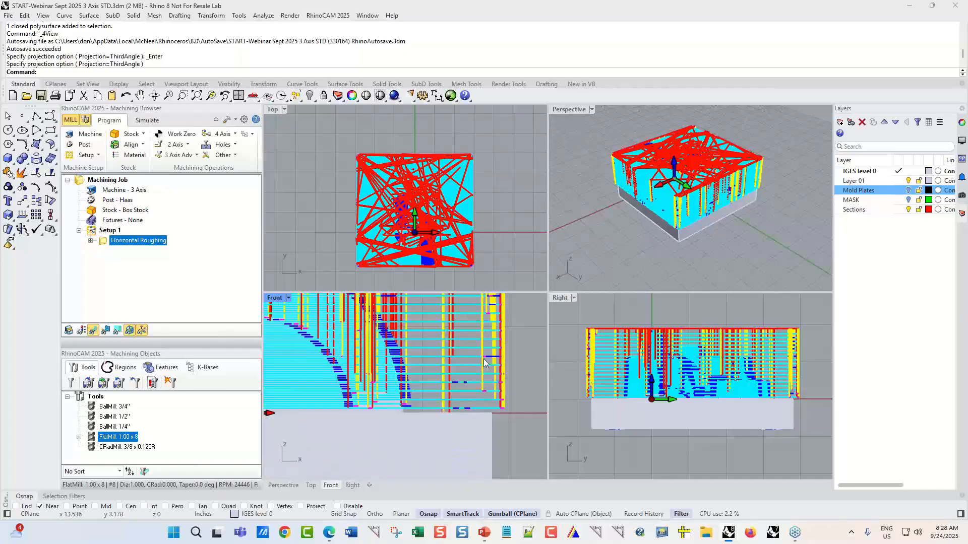
{"action": "scroll", "coordinate": [463, 390], "scroll_direction": "down", "scroll_amount": 3}
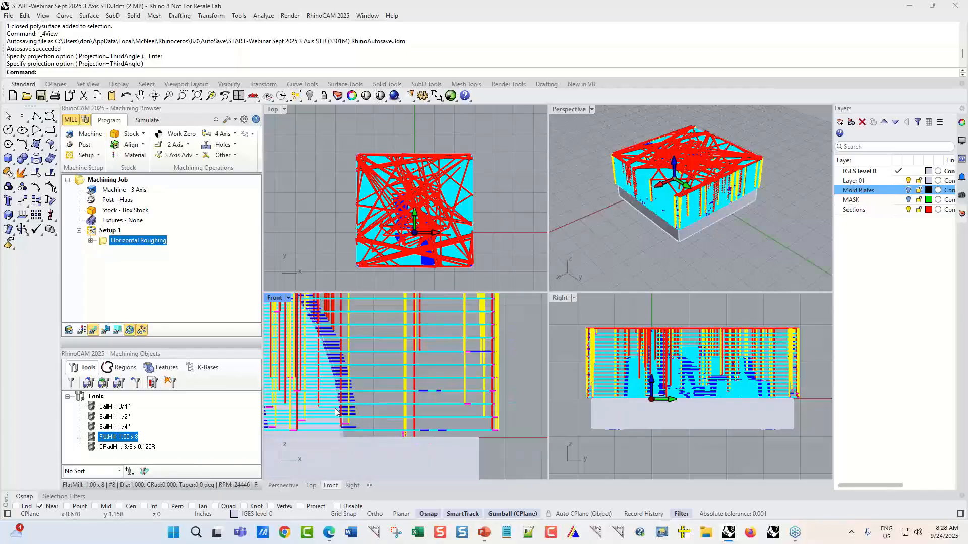
{"action": "scroll", "coordinate": [458, 414], "scroll_direction": "up", "scroll_amount": 2}
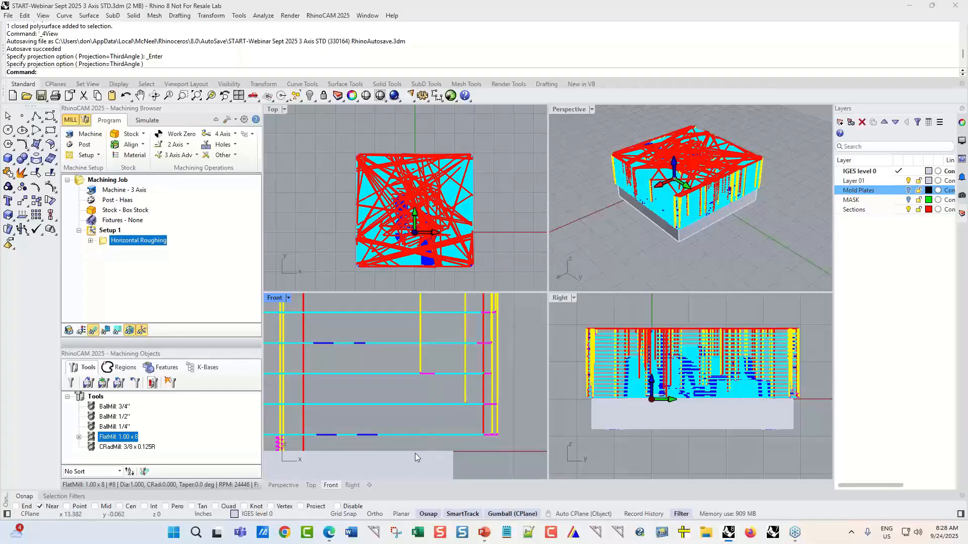
{"action": "scroll", "coordinate": [515, 368], "scroll_direction": "down", "scroll_amount": 5}
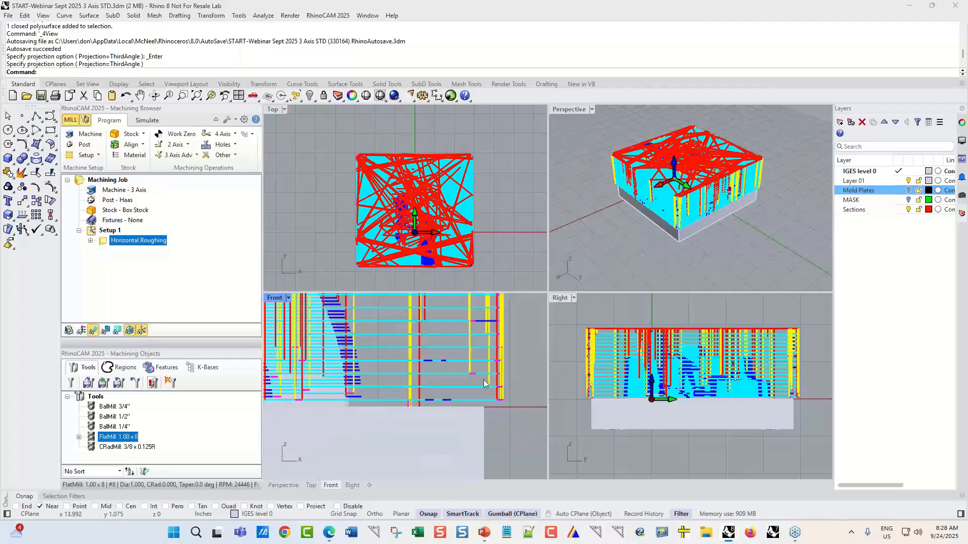
{"action": "scroll", "coordinate": [482, 382], "scroll_direction": "down", "scroll_amount": 3}
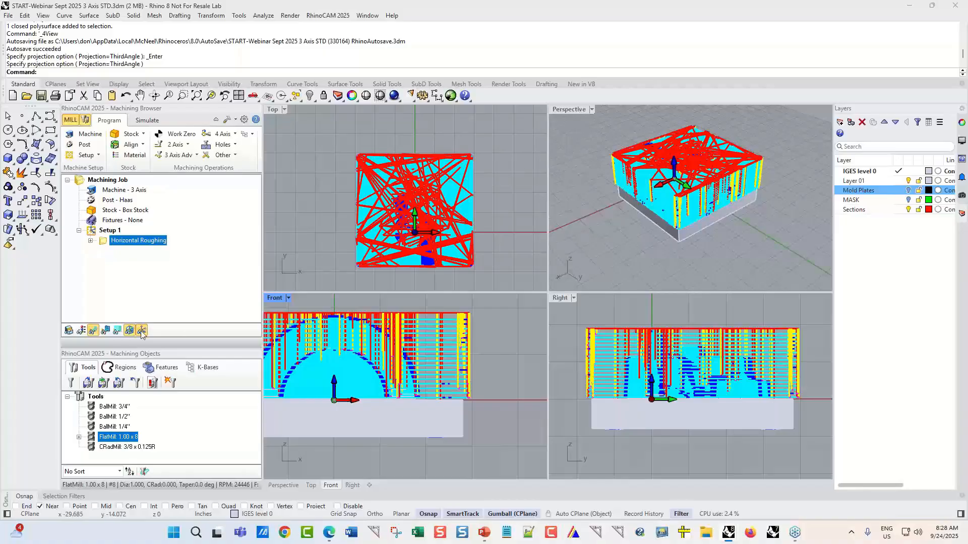
Step: View the Horizontal Roughing operation's properties, including its simulation color, without changing anything
{"action": "right_click", "coordinate": [161, 243]}
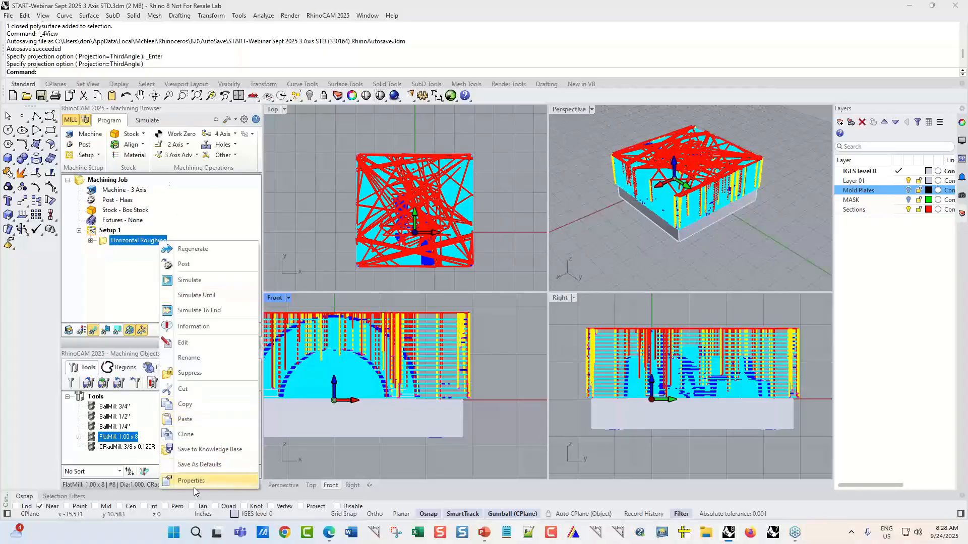
{"action": "left_click", "coordinate": [194, 483]}
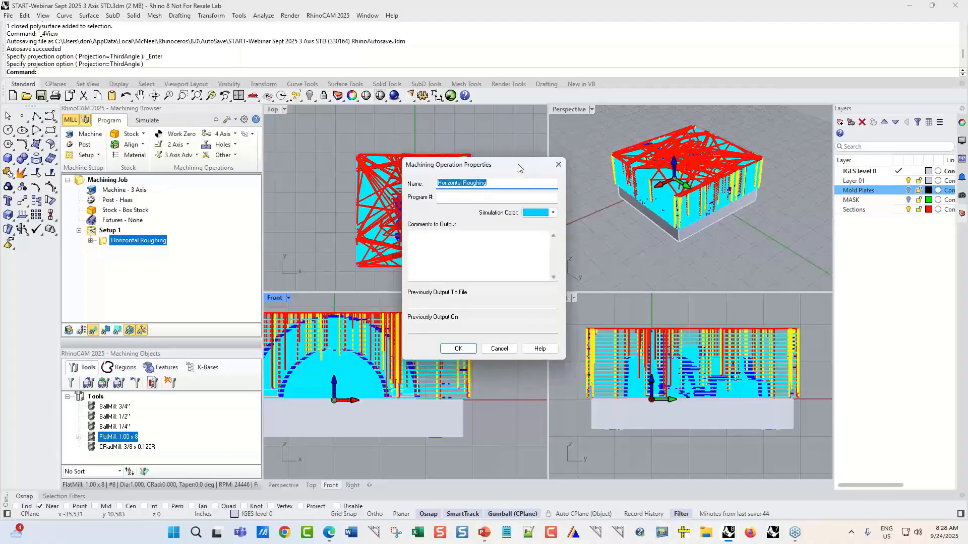
{"action": "left_click_drag", "start_coordinate": [519, 168], "coordinate": [388, 166]}
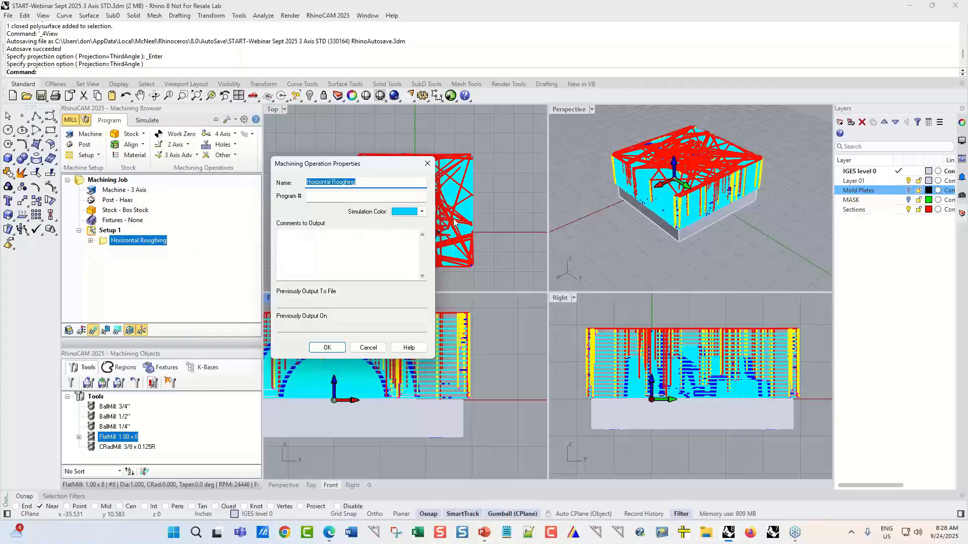
{"action": "left_click", "coordinate": [368, 347]}
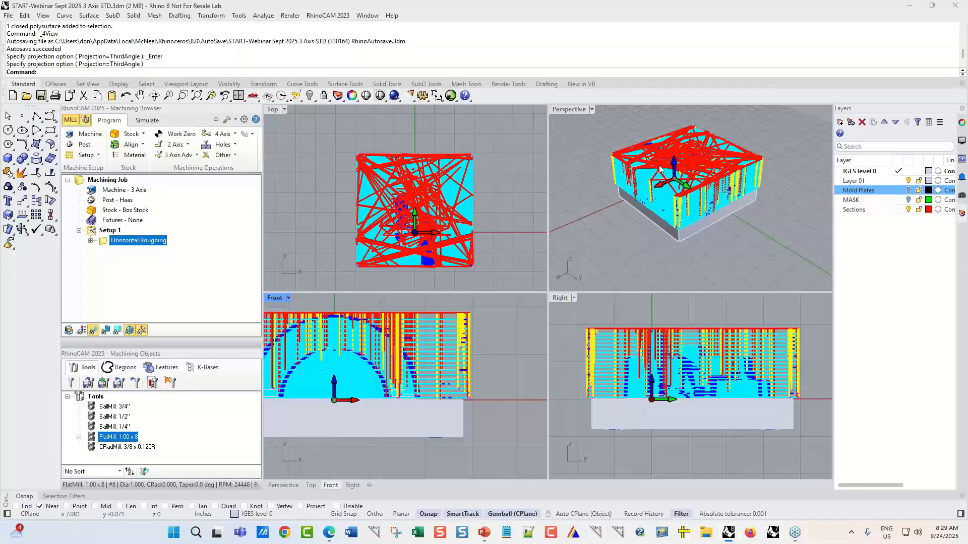
Step: Prepare the cutting simulation in a maximized Perspective view, with the toolpath hidden and the simulation colored by Mop
{"action": "double_click", "coordinate": [570, 110]}
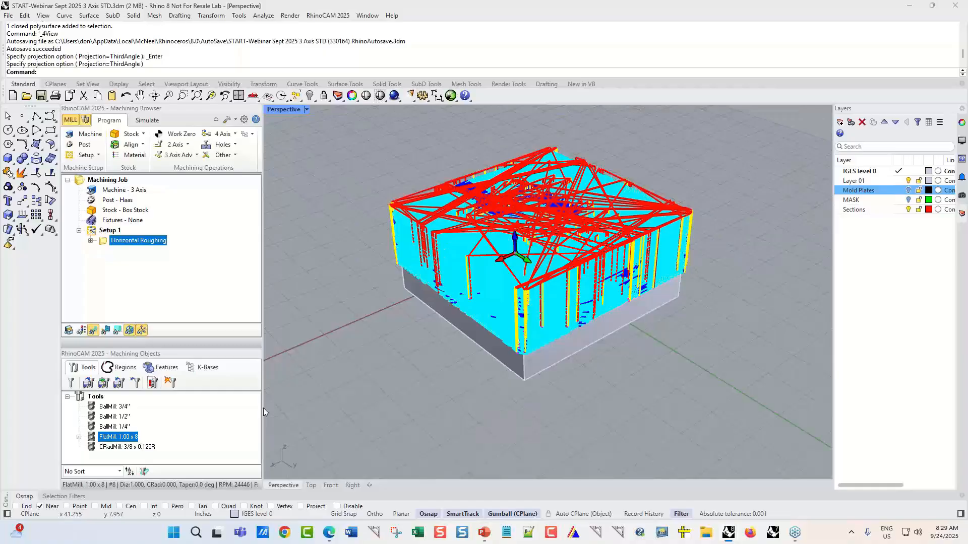
{"action": "left_click", "coordinate": [147, 120]}
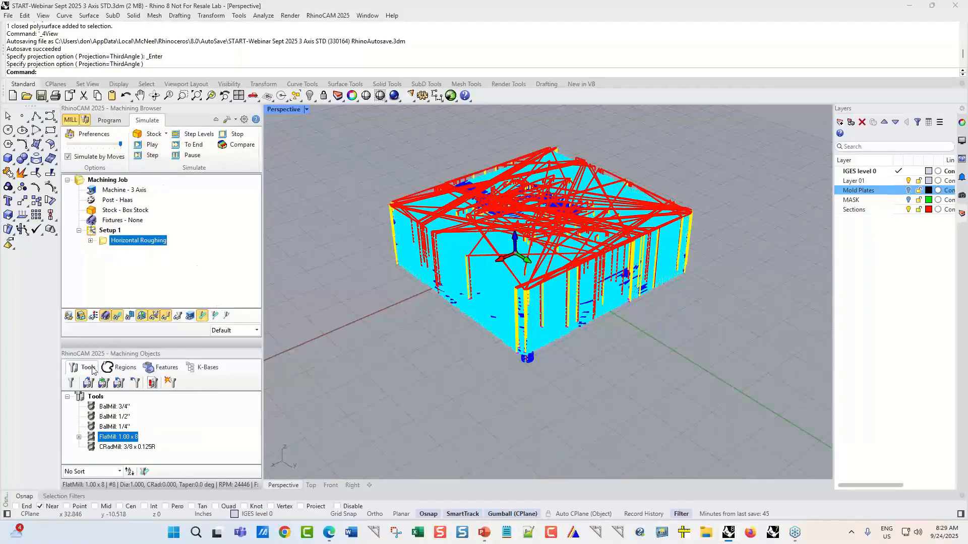
{"action": "left_click", "coordinate": [117, 317]}
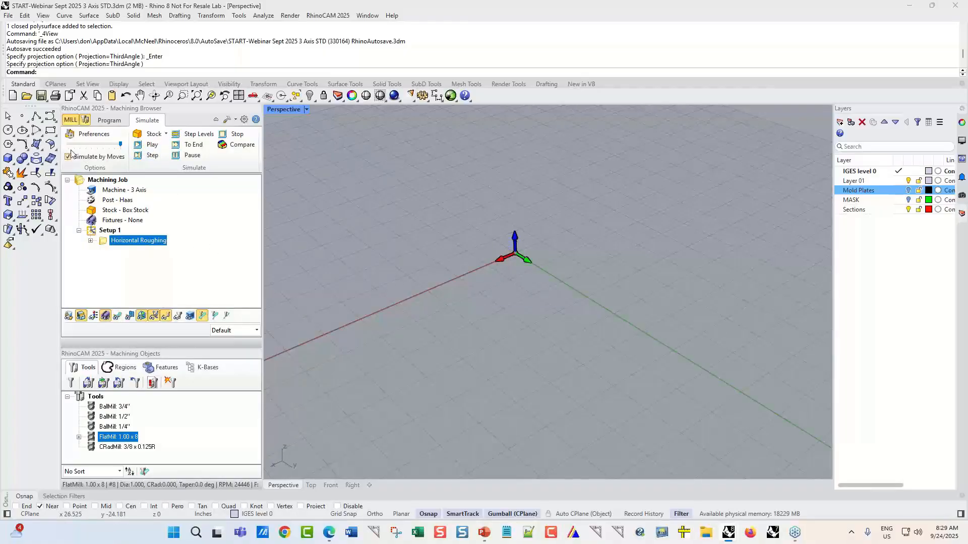
{"action": "left_click", "coordinate": [149, 145]}
{"action": "left_click", "coordinate": [256, 332]}
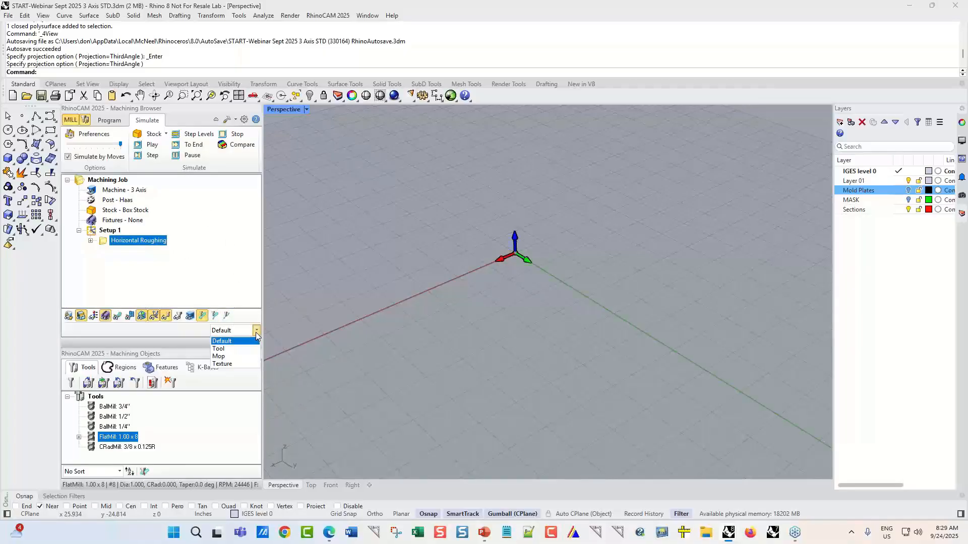
{"action": "left_click", "coordinate": [229, 357]}
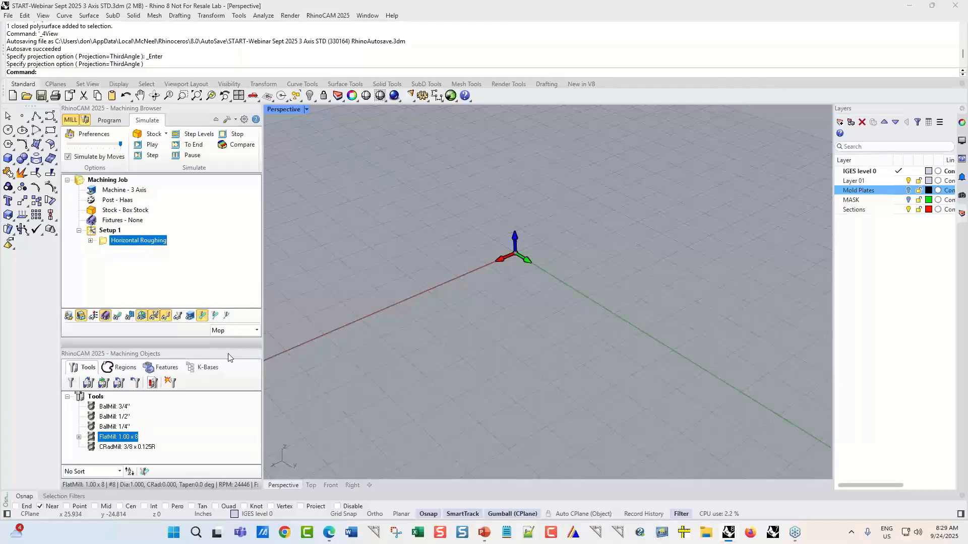
Step: Play the Horizontal Roughing material-removal simulation and set the simulated stock's display transparency to fully opaque
{"action": "left_click", "coordinate": [150, 147]}
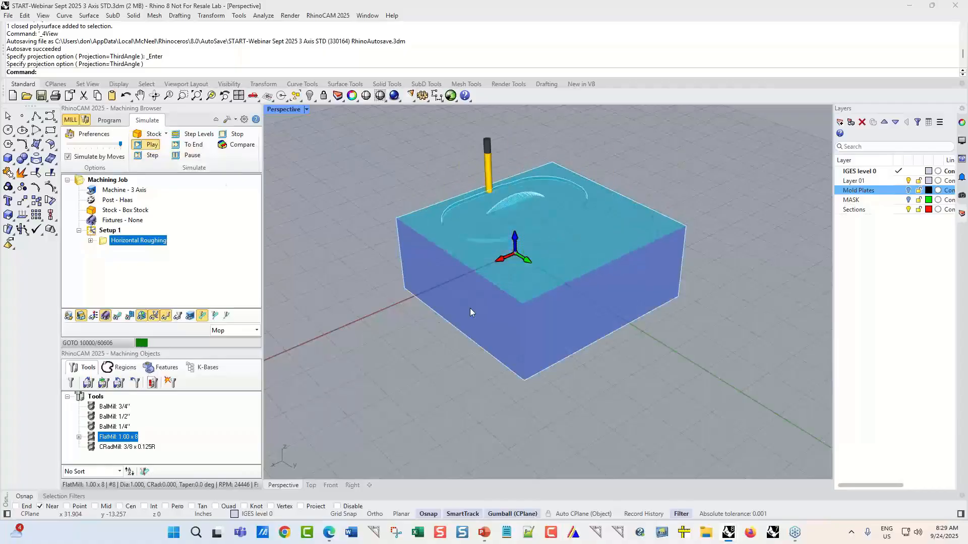
{"action": "scroll", "coordinate": [501, 237], "scroll_direction": "up", "scroll_amount": 5}
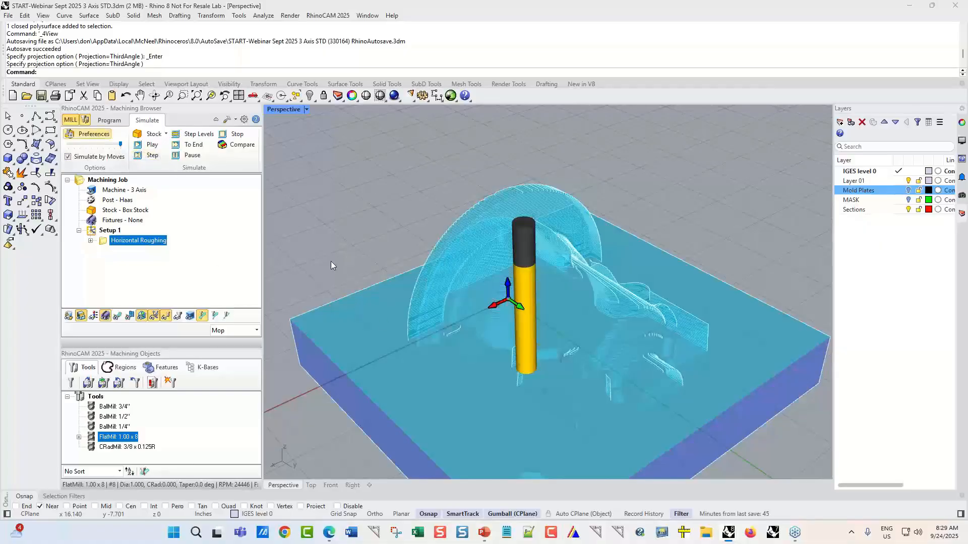
{"action": "left_click_drag", "start_coordinate": [510, 298], "coordinate": [446, 300]}
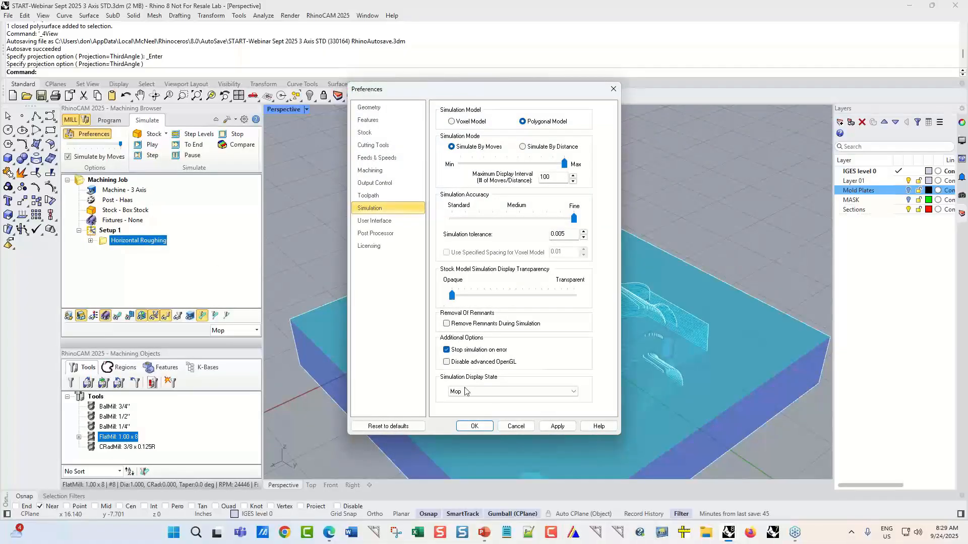
{"action": "left_click", "coordinate": [475, 425]}
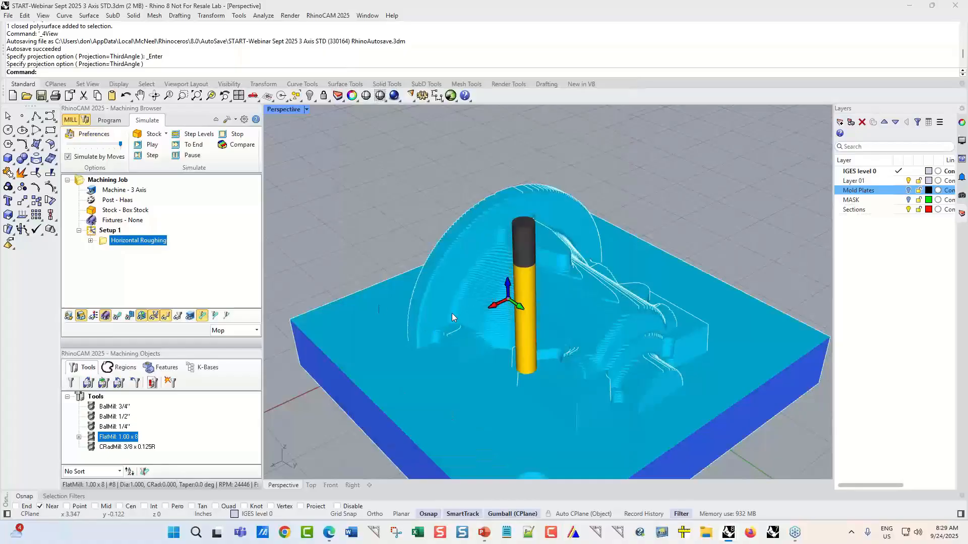
Step: Turn on the display of sharp edges for the stock model in the RhinoCAM preferences
{"action": "left_click", "coordinate": [244, 120]}
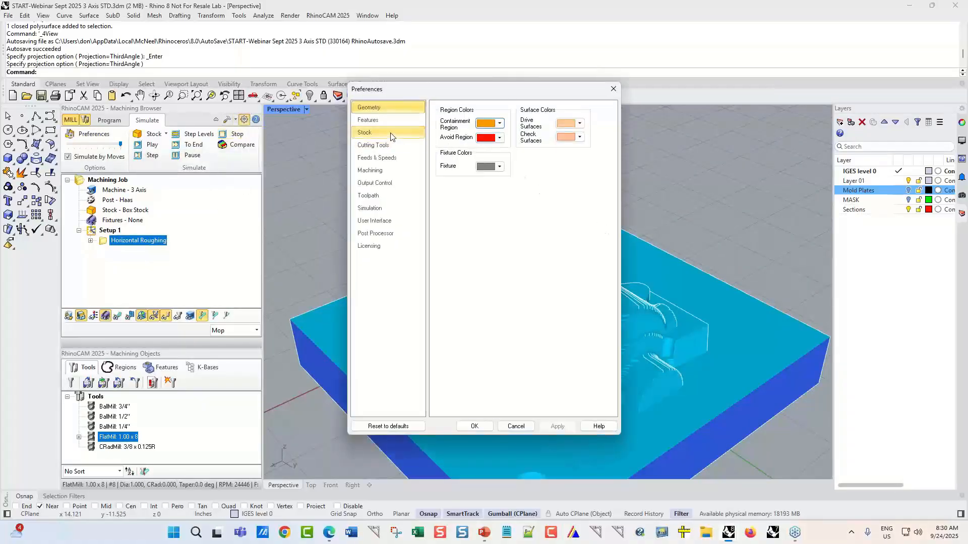
{"action": "left_click", "coordinate": [364, 133]}
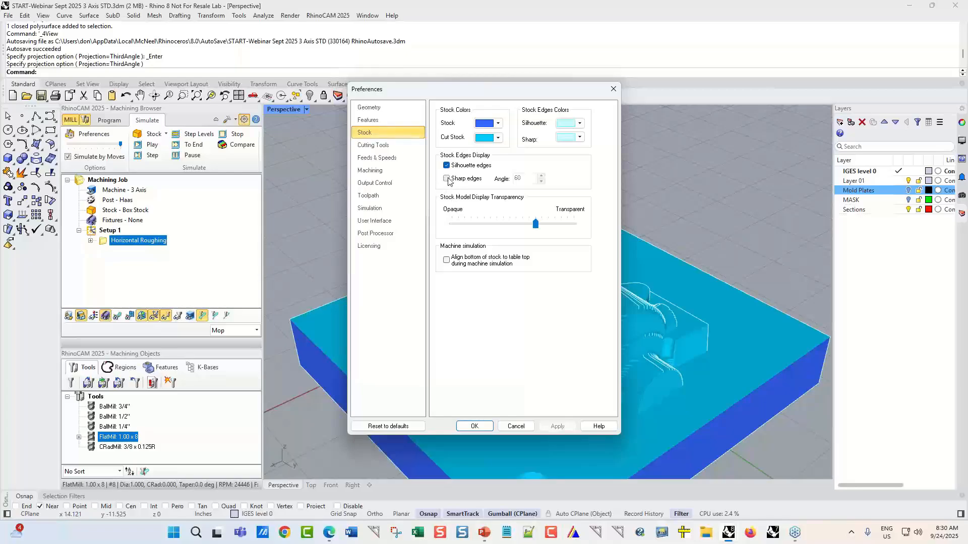
{"action": "left_click", "coordinate": [446, 179]}
{"action": "left_click", "coordinate": [474, 426]}
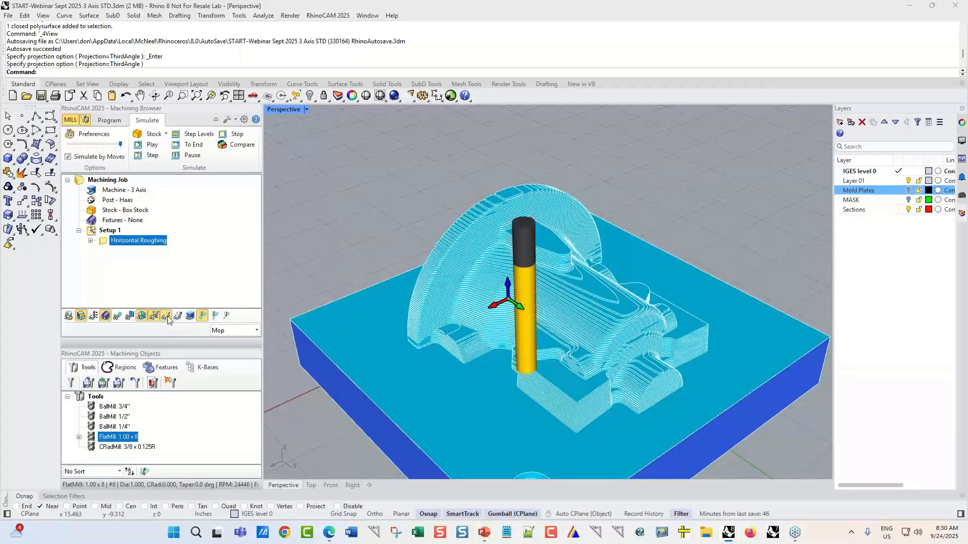
Step: Examine the roughed stock model up close from several sides, checking the steps left on the core and its flange
{"action": "right_click_drag", "start_coordinate": [593, 325], "coordinate": [477, 313]}
{"action": "scroll", "coordinate": [671, 296], "scroll_direction": "up", "scroll_amount": 6}
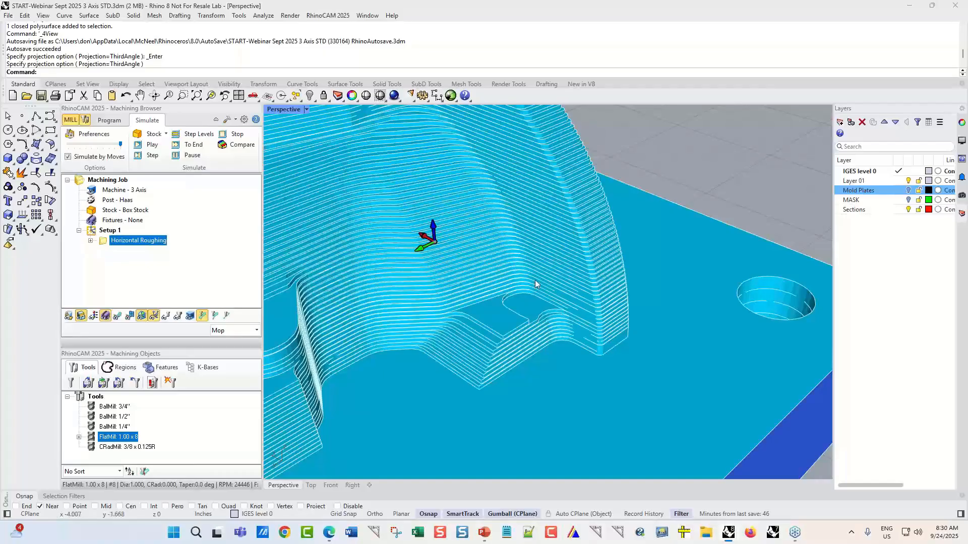
{"action": "scroll", "coordinate": [627, 291], "scroll_direction": "down", "scroll_amount": 4}
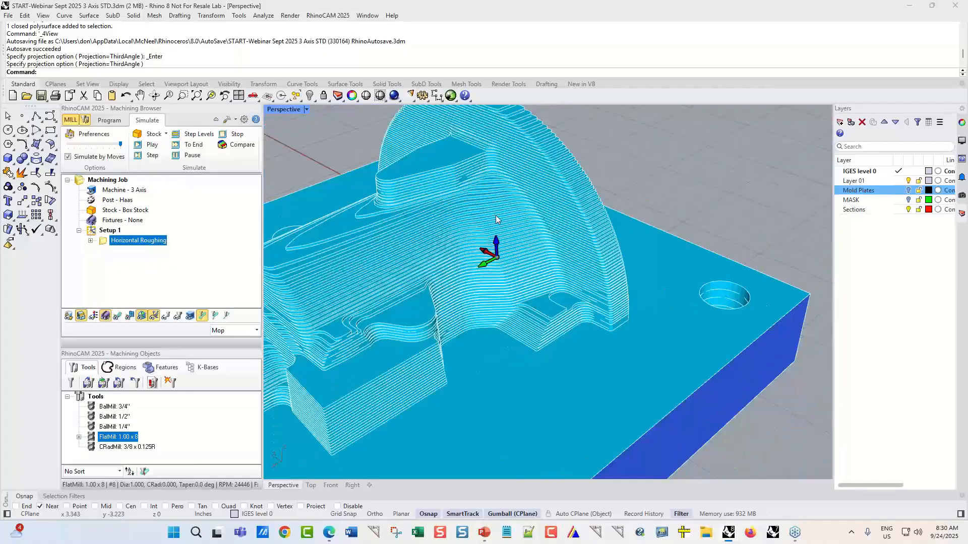
{"action": "scroll", "coordinate": [497, 214], "scroll_direction": "up", "scroll_amount": 2}
{"action": "scroll", "coordinate": [535, 281], "scroll_direction": "down", "scroll_amount": 4}
{"action": "scroll", "coordinate": [456, 167], "scroll_direction": "up", "scroll_amount": 3}
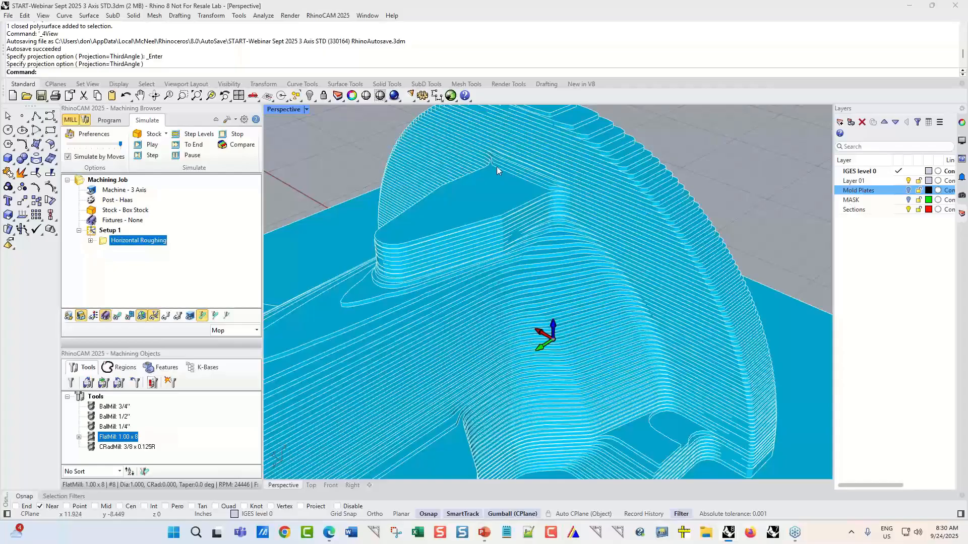
{"action": "scroll", "coordinate": [554, 243], "scroll_direction": "down", "scroll_amount": 5}
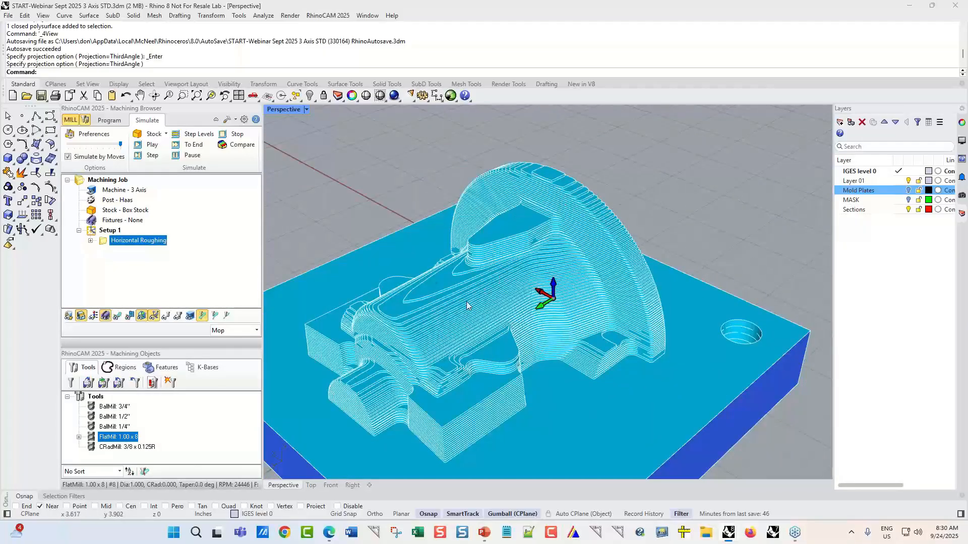
{"action": "scroll", "coordinate": [403, 318], "scroll_direction": "up", "scroll_amount": 4}
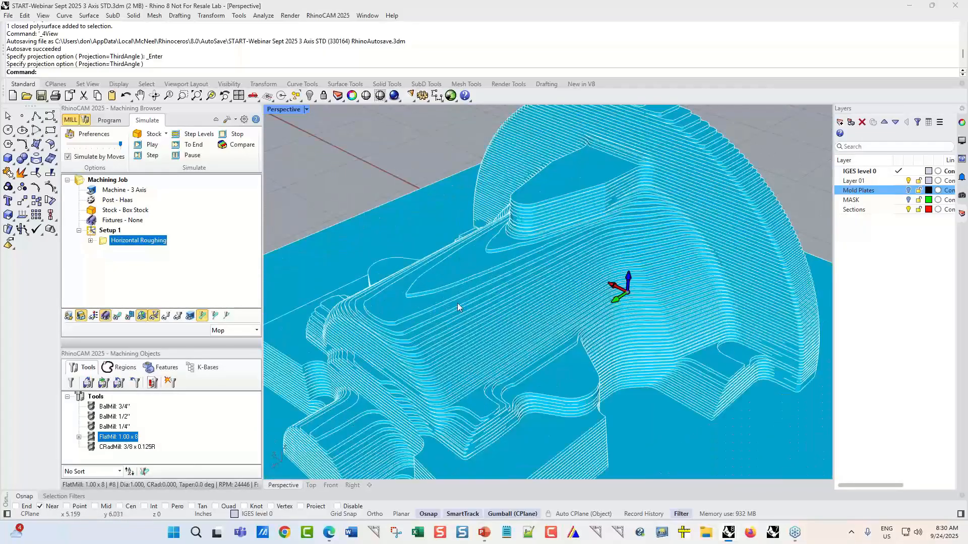
{"action": "scroll", "coordinate": [402, 328], "scroll_direction": "up", "scroll_amount": 2}
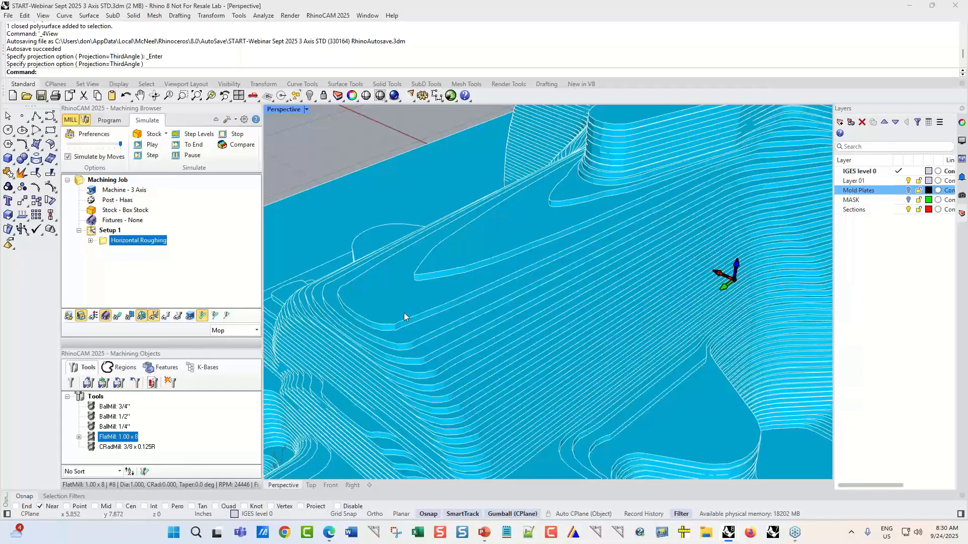
{"action": "scroll", "coordinate": [404, 316], "scroll_direction": "up", "scroll_amount": 4}
{"action": "scroll", "coordinate": [431, 303], "scroll_direction": "down", "scroll_amount": 10}
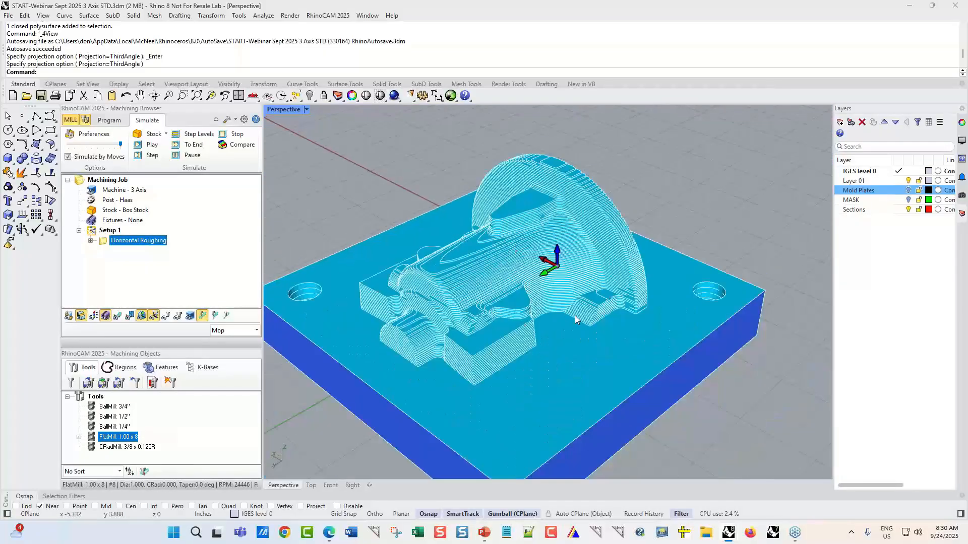
{"action": "scroll", "coordinate": [575, 315], "scroll_direction": "up", "scroll_amount": 4}
{"action": "scroll", "coordinate": [632, 165], "scroll_direction": "up", "scroll_amount": 2}
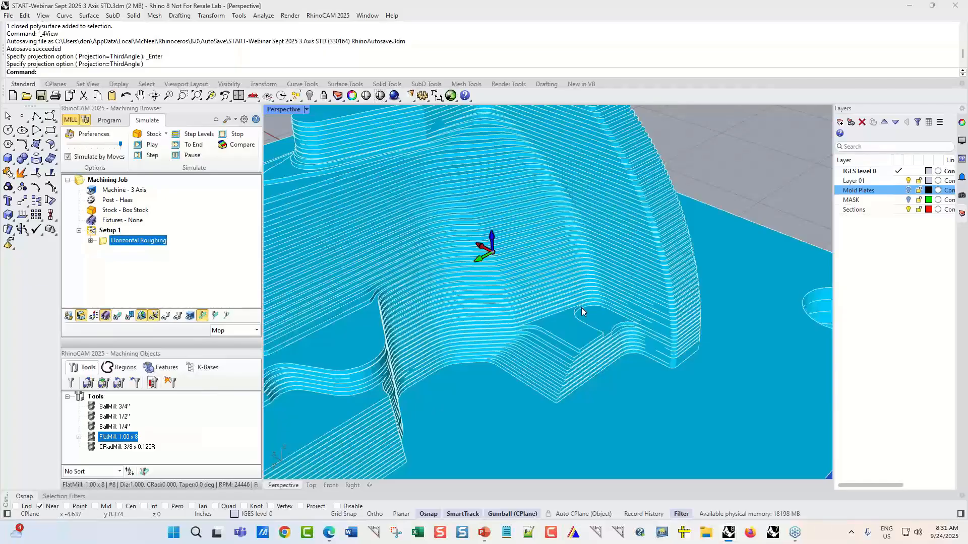
{"action": "scroll", "coordinate": [581, 311], "scroll_direction": "down", "scroll_amount": 5}
{"action": "scroll", "coordinate": [553, 183], "scroll_direction": "up", "scroll_amount": 3}
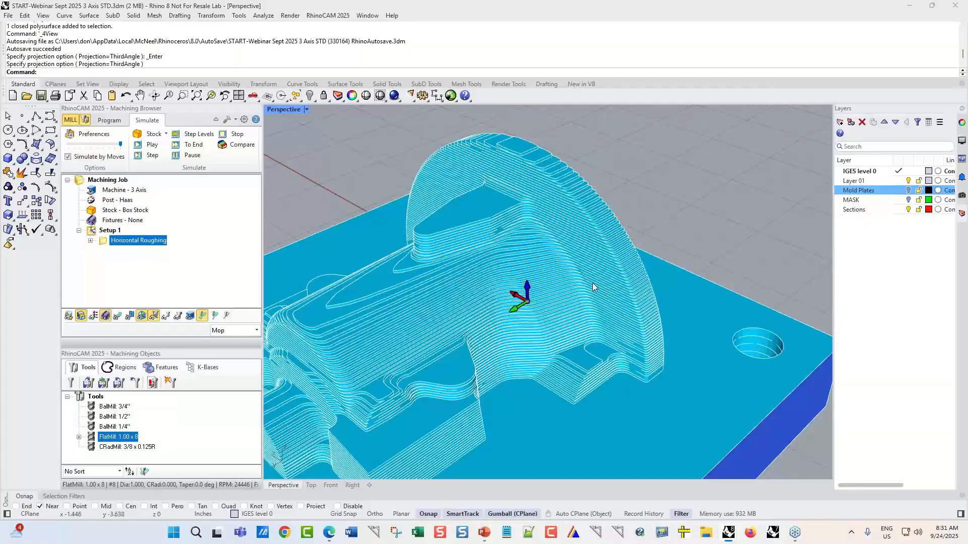
{"action": "scroll", "coordinate": [592, 283], "scroll_direction": "up", "scroll_amount": 2}
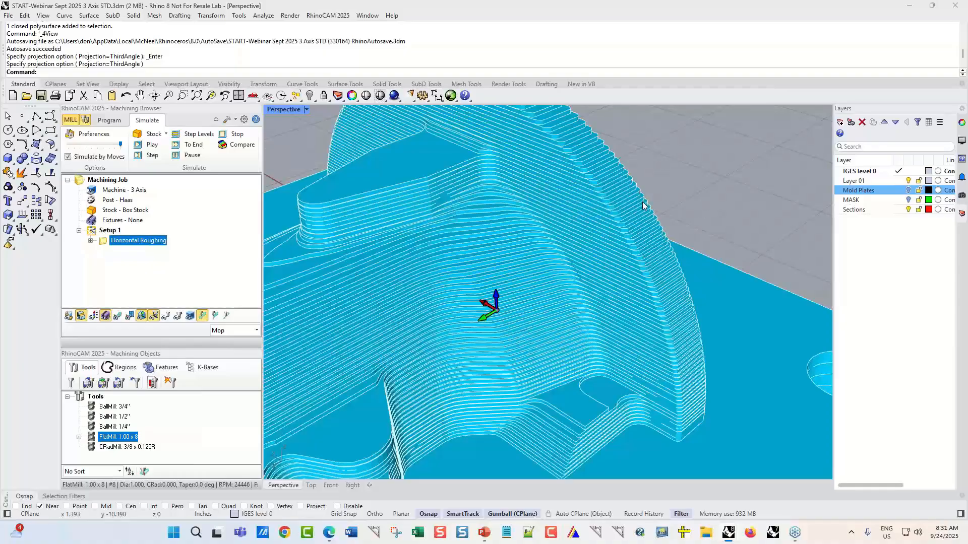
{"action": "scroll", "coordinate": [649, 191], "scroll_direction": "down", "scroll_amount": 3}
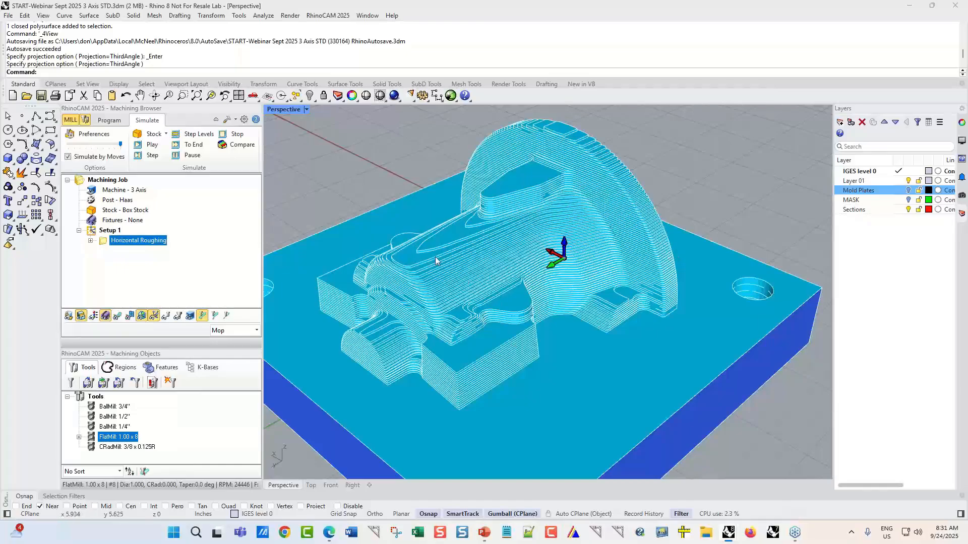
{"action": "right_click_drag", "start_coordinate": [424, 330], "coordinate": [487, 325]}
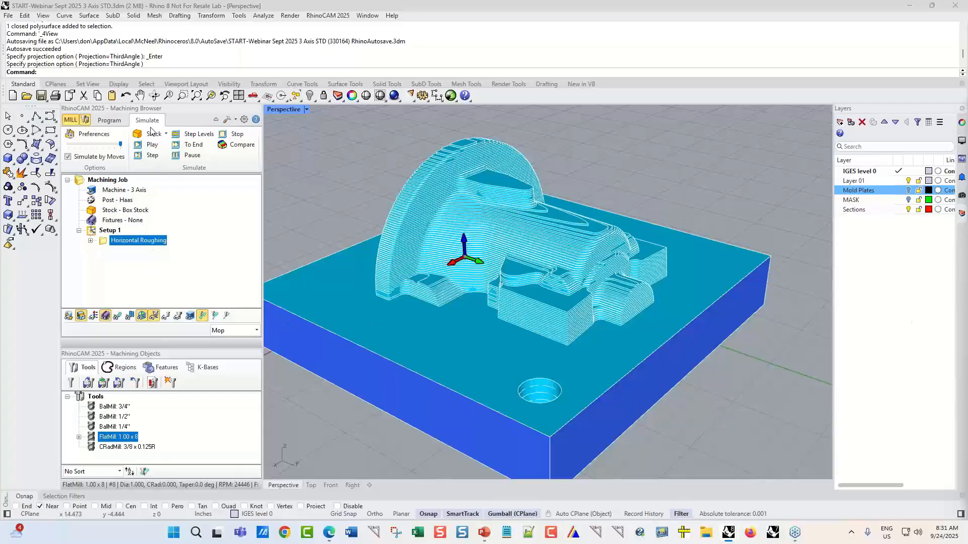
Step: Create a Parallel Finishing operation and select the outermost offset curve around the core as its containment region
{"action": "left_click", "coordinate": [107, 120]}
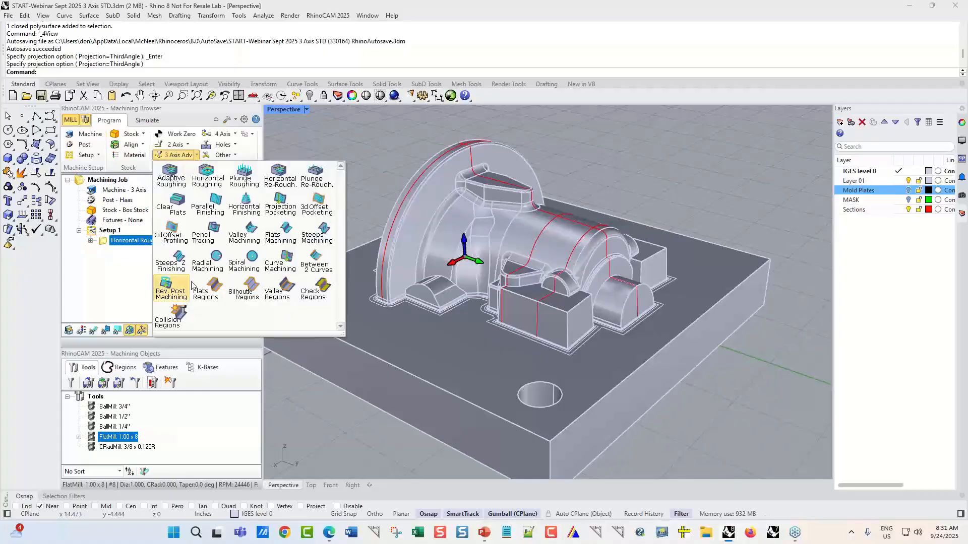
{"action": "left_click", "coordinate": [208, 206]}
{"action": "left_click_drag", "start_coordinate": [192, 127], "coordinate": [220, 131]}
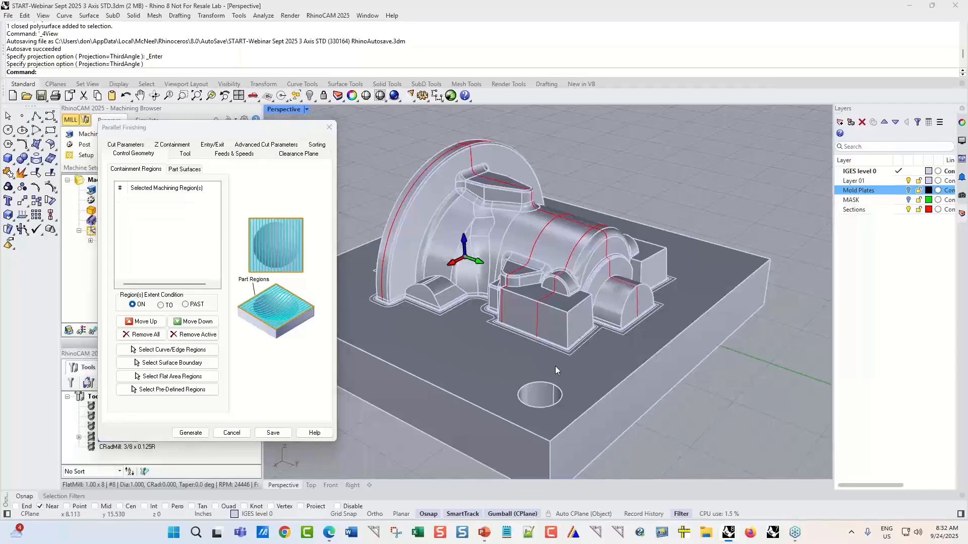
{"action": "scroll", "coordinate": [555, 366], "scroll_direction": "up", "scroll_amount": 5}
{"action": "scroll", "coordinate": [573, 347], "scroll_direction": "up", "scroll_amount": 3}
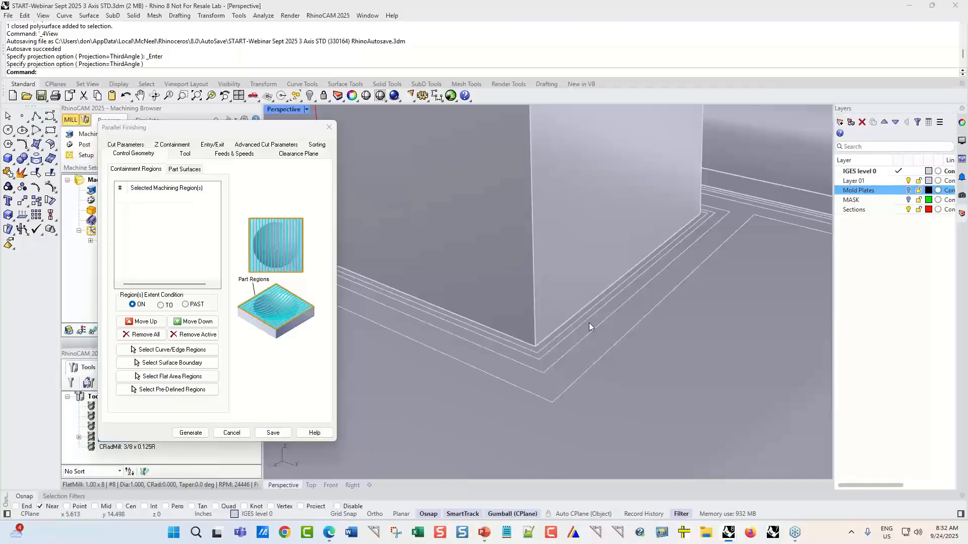
{"action": "left_click", "coordinate": [172, 350]}
{"action": "left_click", "coordinate": [623, 339]}
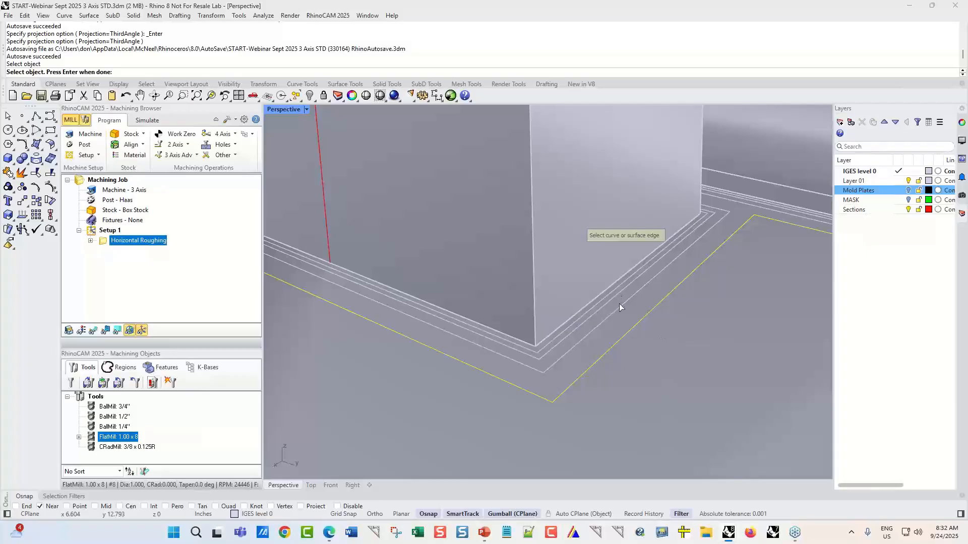
{"action": "scroll", "coordinate": [630, 336], "scroll_direction": "down", "scroll_amount": 5}
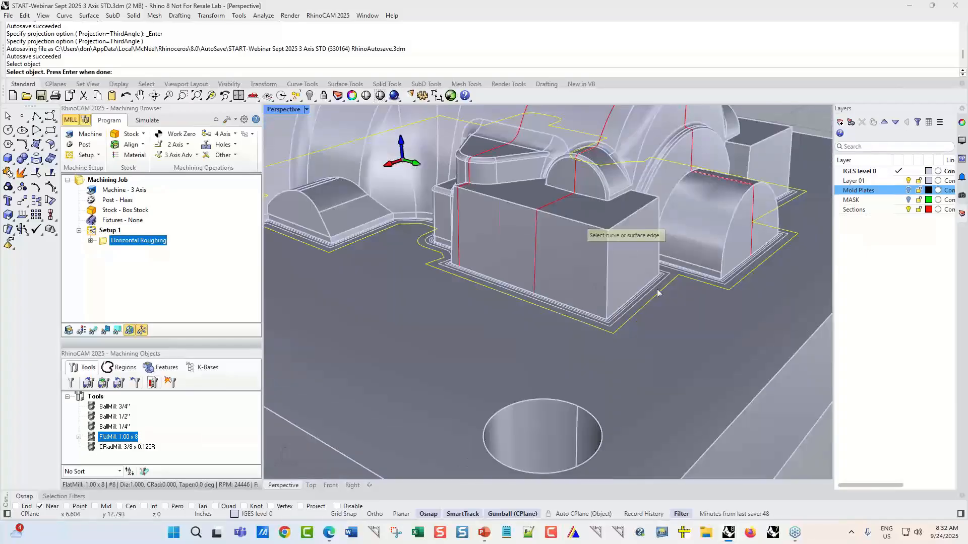
{"action": "right_click", "coordinate": [818, 462]}
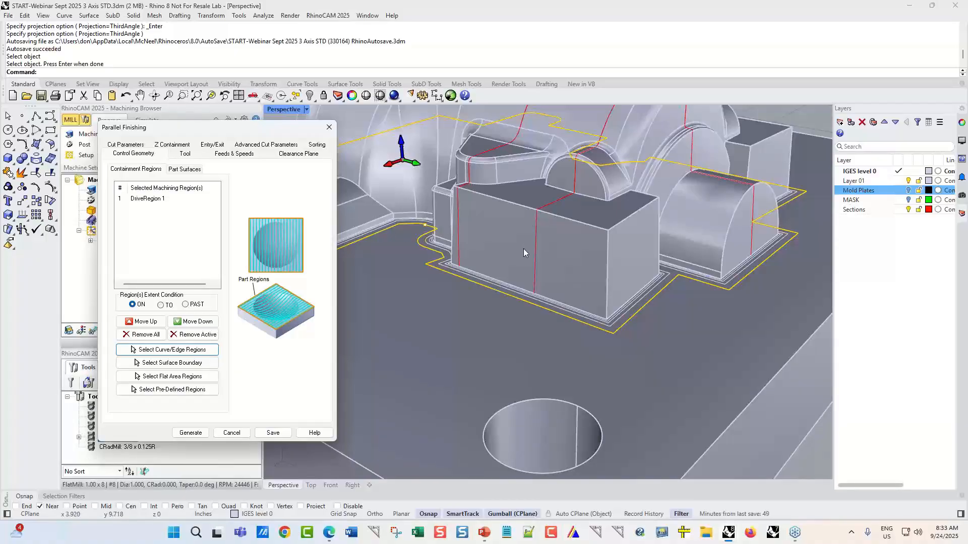
Step: Assign the BallMill 3/4" to the parallel finishing operation and review its clearance plane and cut parameters
{"action": "left_click", "coordinate": [185, 154]}
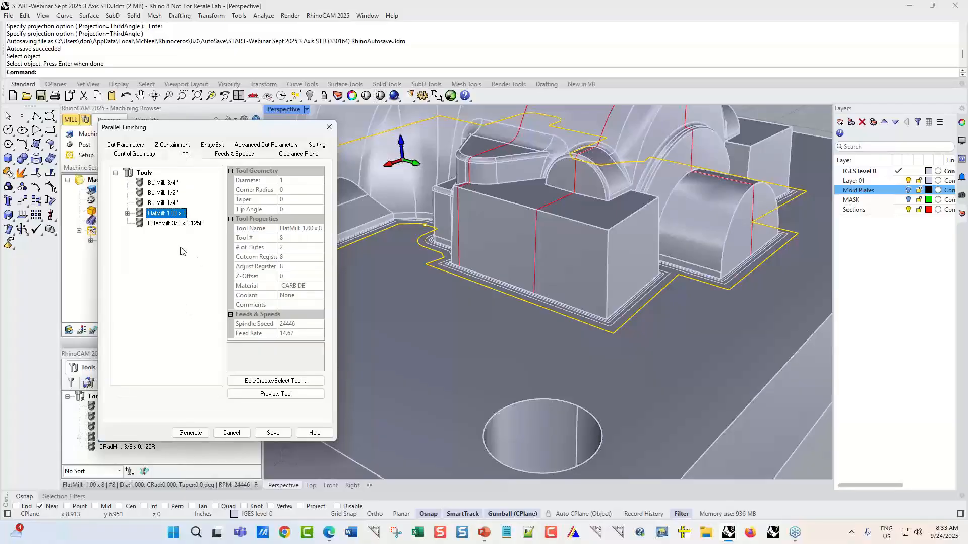
{"action": "left_click", "coordinate": [150, 184]}
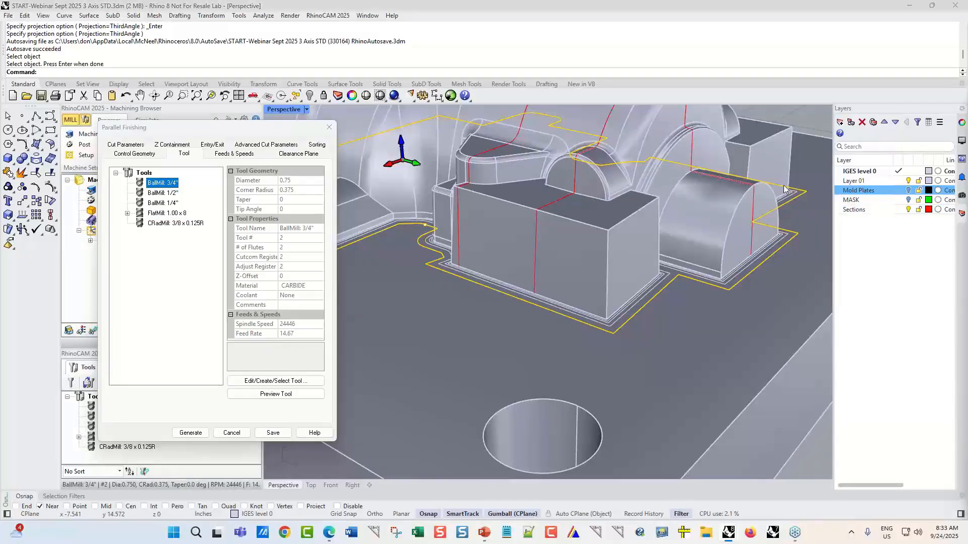
{"action": "left_click", "coordinate": [311, 155]}
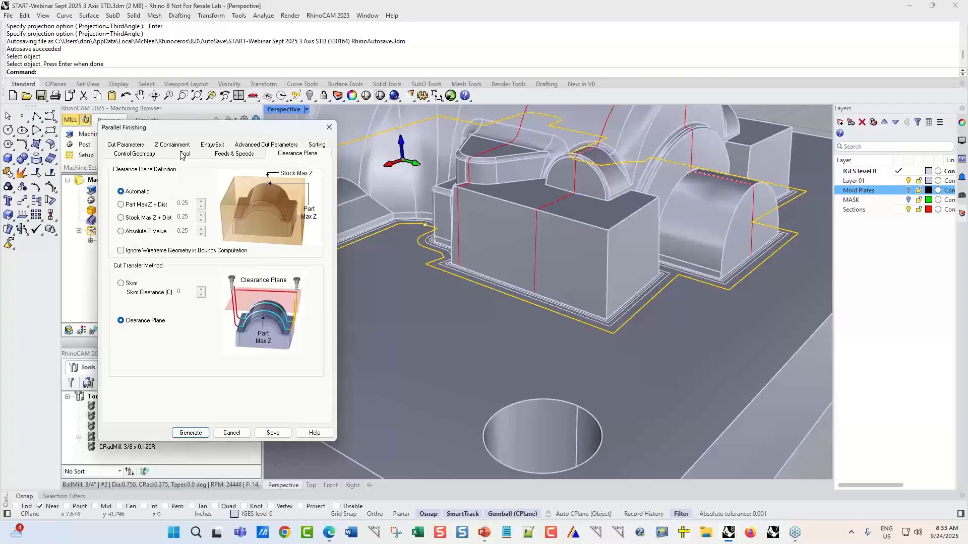
{"action": "left_click", "coordinate": [125, 145]}
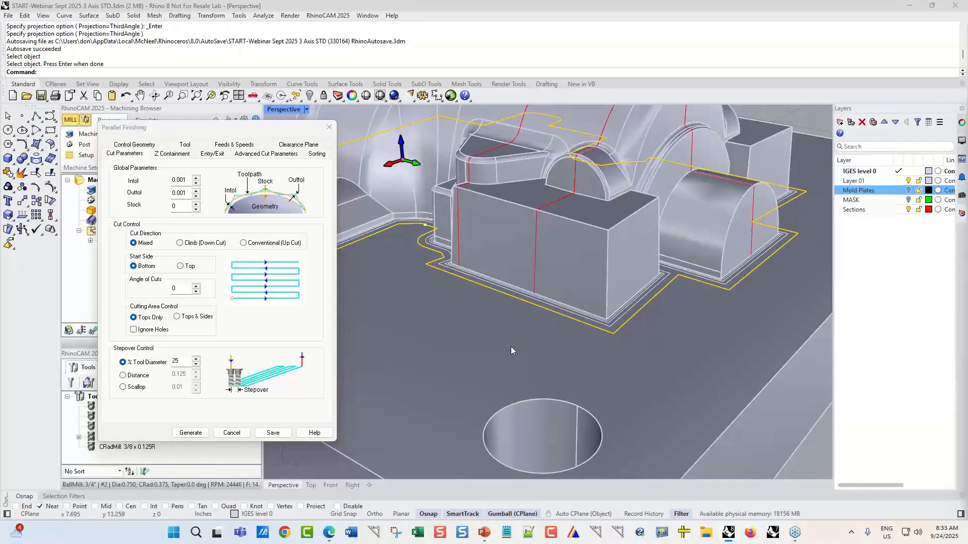
{"action": "double_click", "coordinate": [179, 180]}
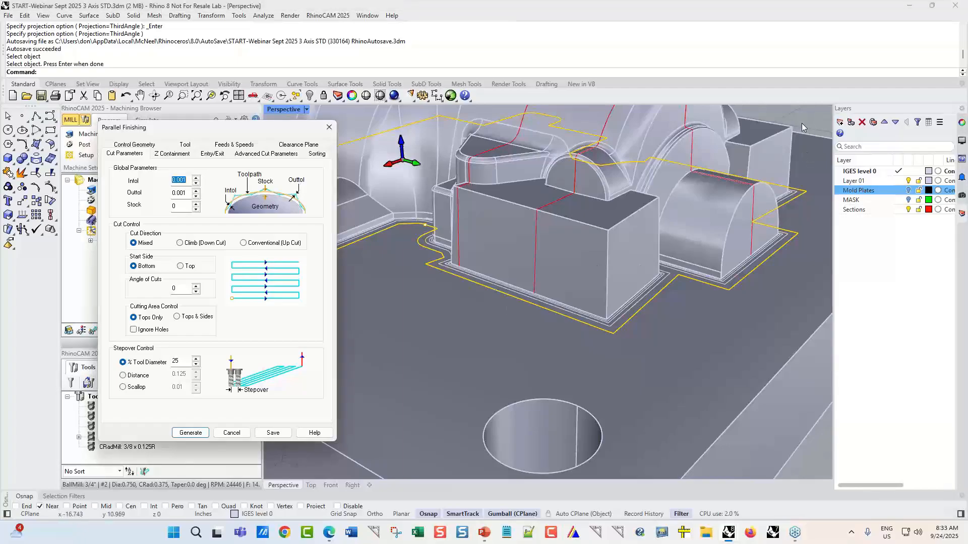
{"action": "type", "text": "-0.003"}
{"action": "left_click_drag", "start_coordinate": [189, 180], "coordinate": [169, 181]}
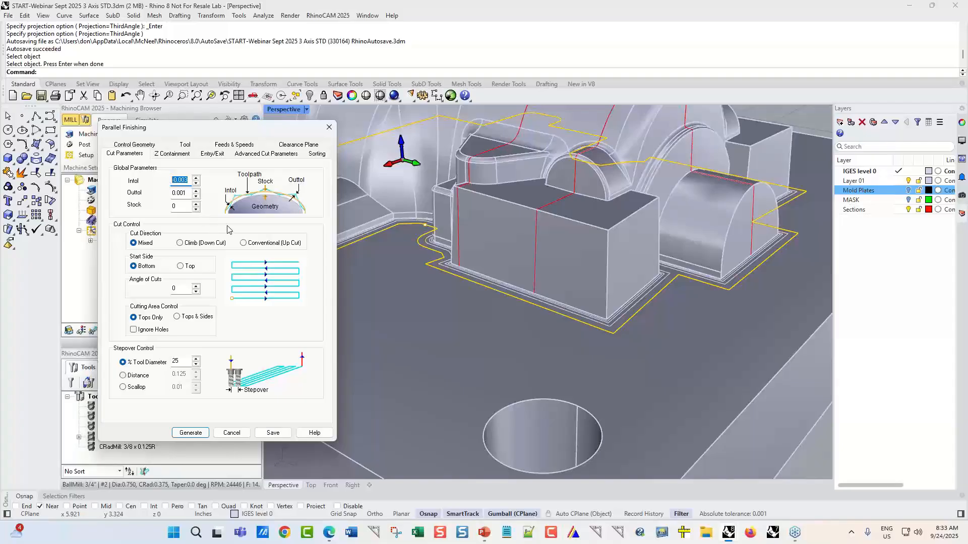
{"action": "type", "text": "0"}
Step: Show the core and its containment region in the Top view
{"action": "left_click", "coordinate": [265, 100]}
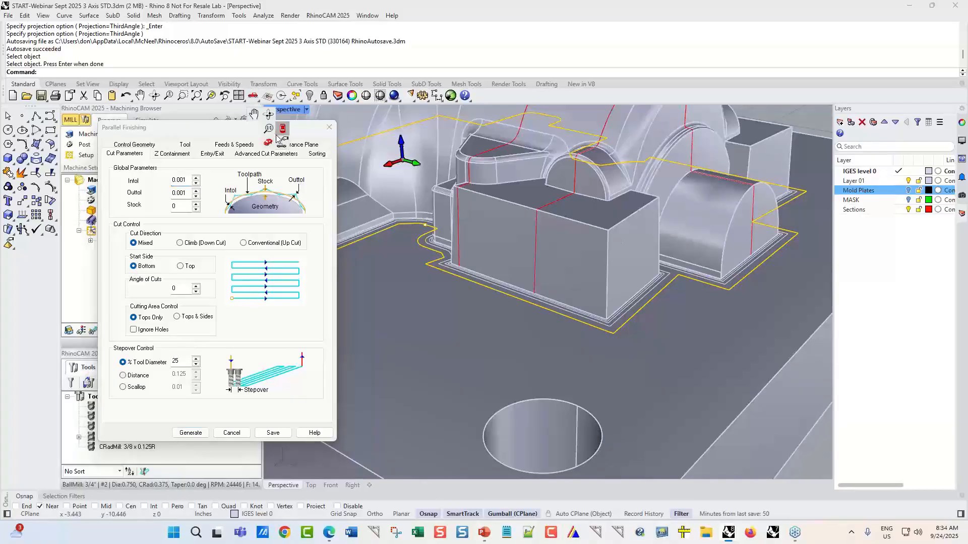
{"action": "left_click", "coordinate": [256, 111]}
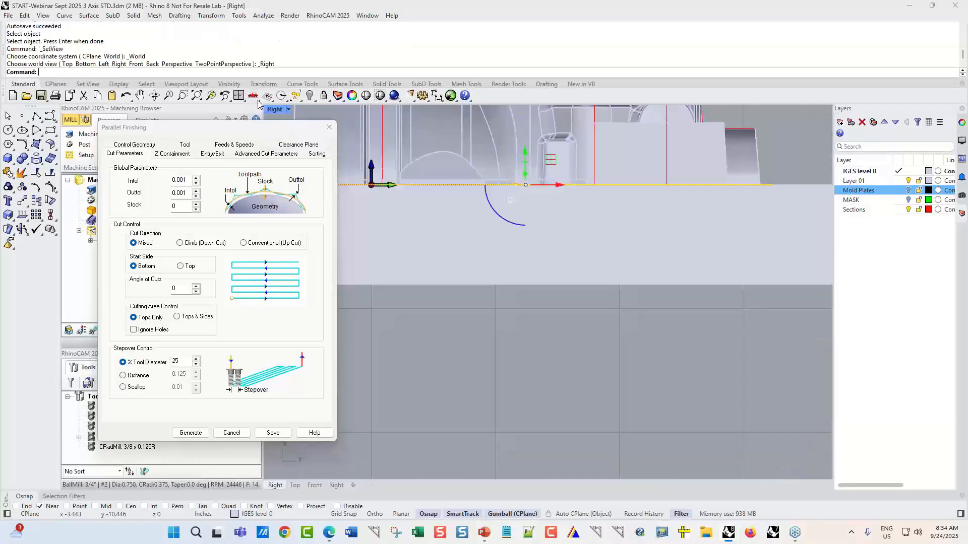
{"action": "left_click", "coordinate": [266, 99]}
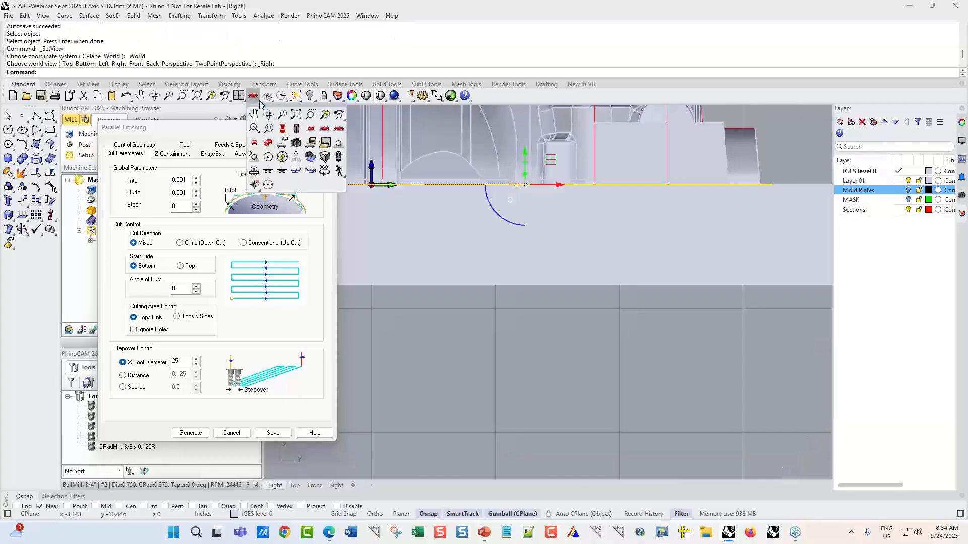
{"action": "left_click", "coordinate": [284, 129]}
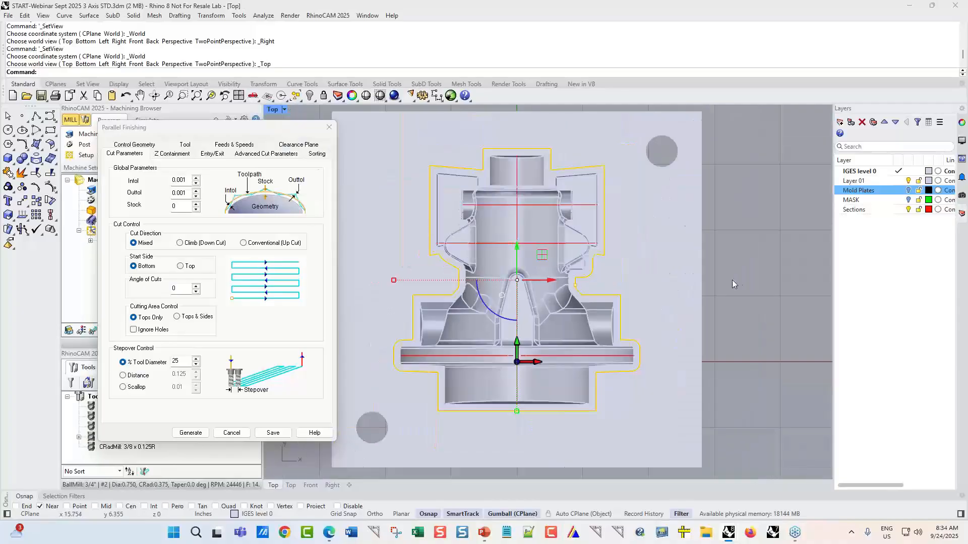
Step: Review the stepover, Z containment and entry/exit settings of the parallel finishing operation
{"action": "scroll", "coordinate": [741, 274], "scroll_direction": "down", "scroll_amount": 1}
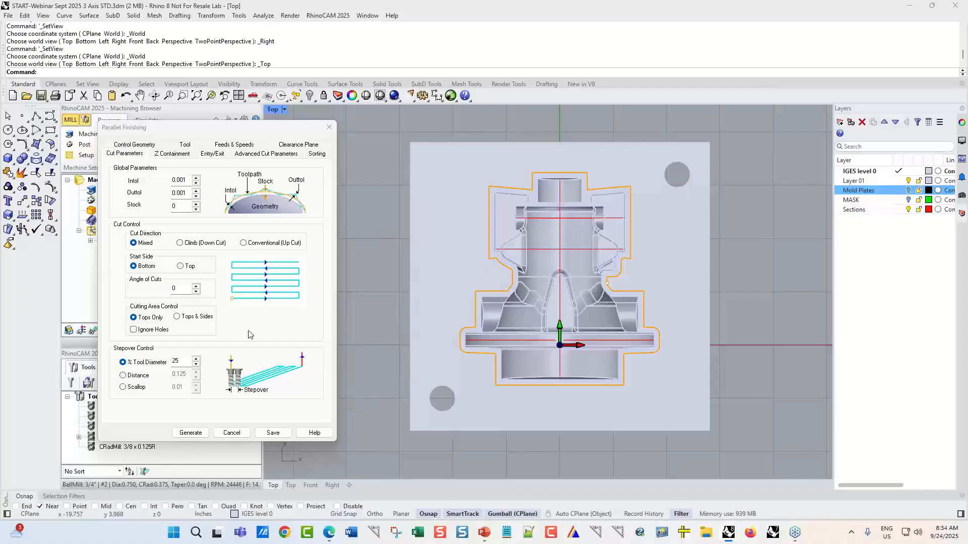
{"action": "double_click", "coordinate": [169, 363]}
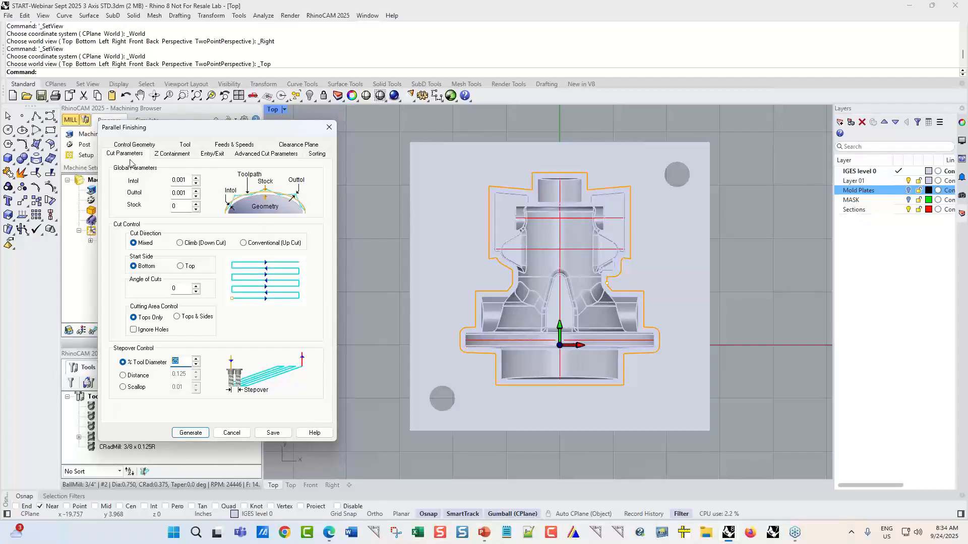
{"action": "left_click", "coordinate": [173, 153]}
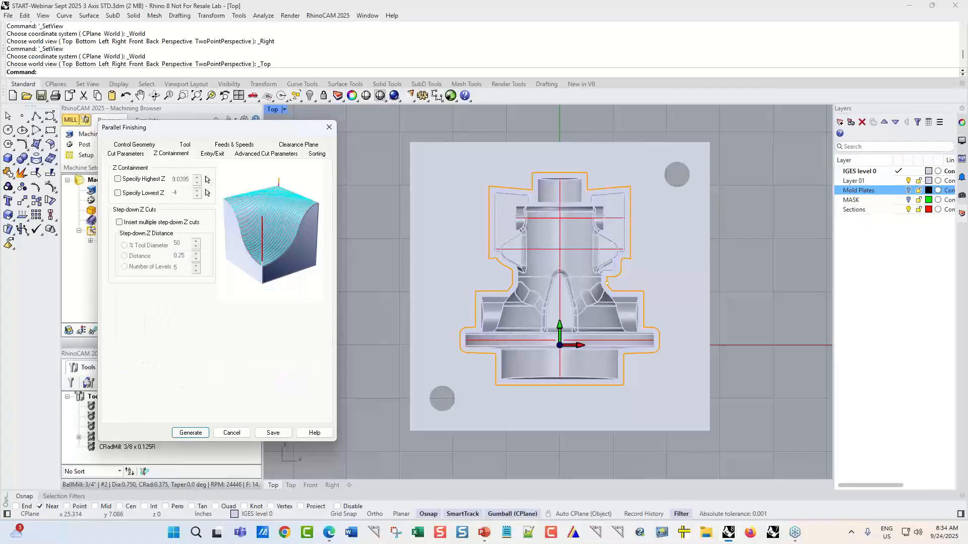
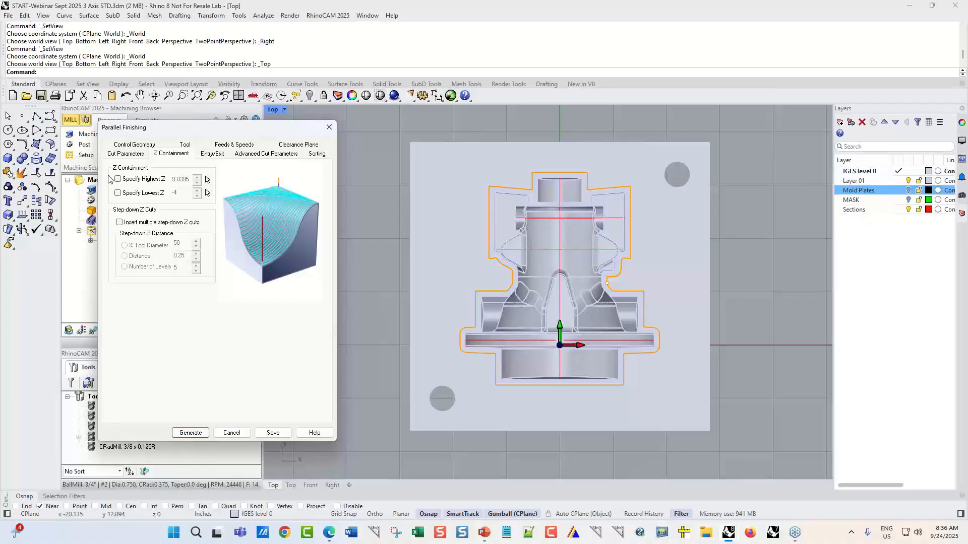
{"action": "left_click", "coordinate": [214, 154]}
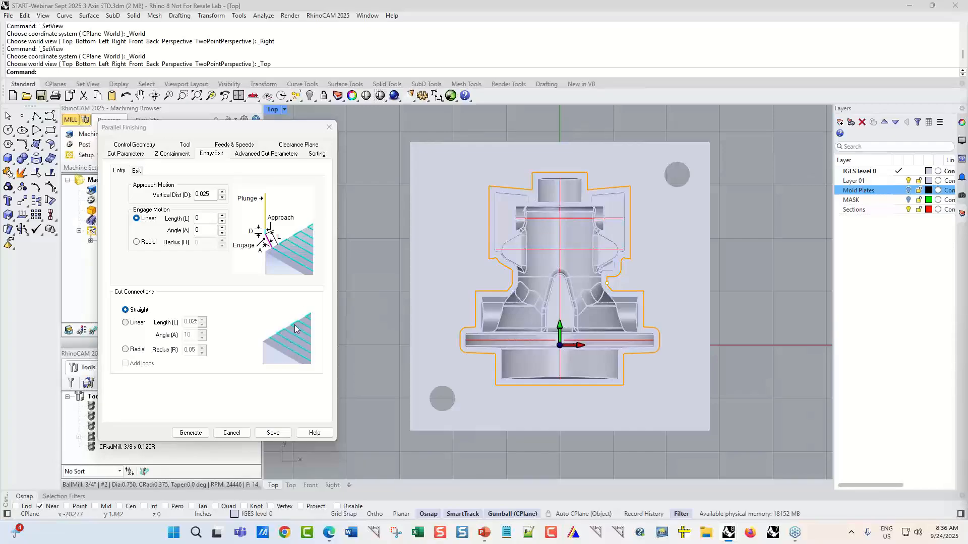
Step: Enable arc fitting for the parallel finishing operation and set both Intol and Outtol to 0.005
{"action": "left_click", "coordinate": [260, 154]}
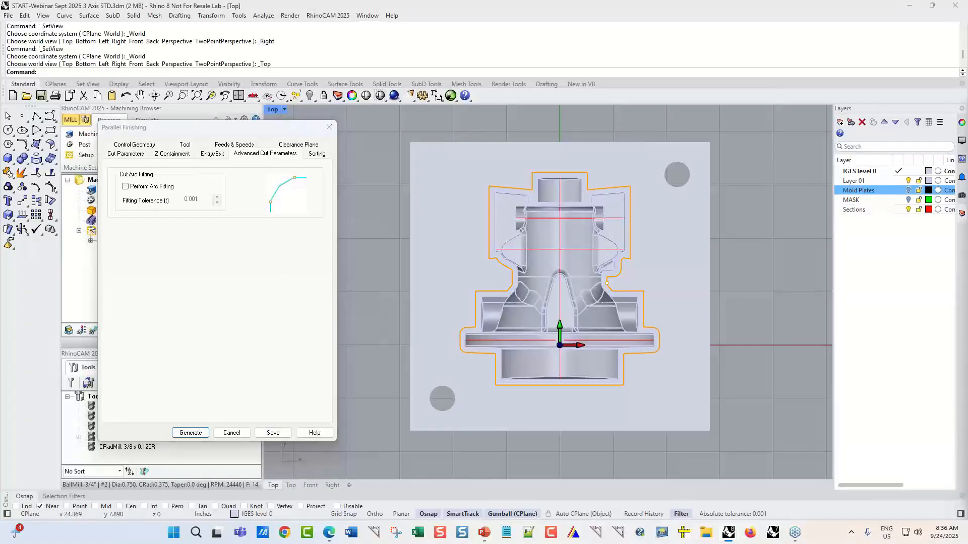
{"action": "left_click", "coordinate": [125, 187]}
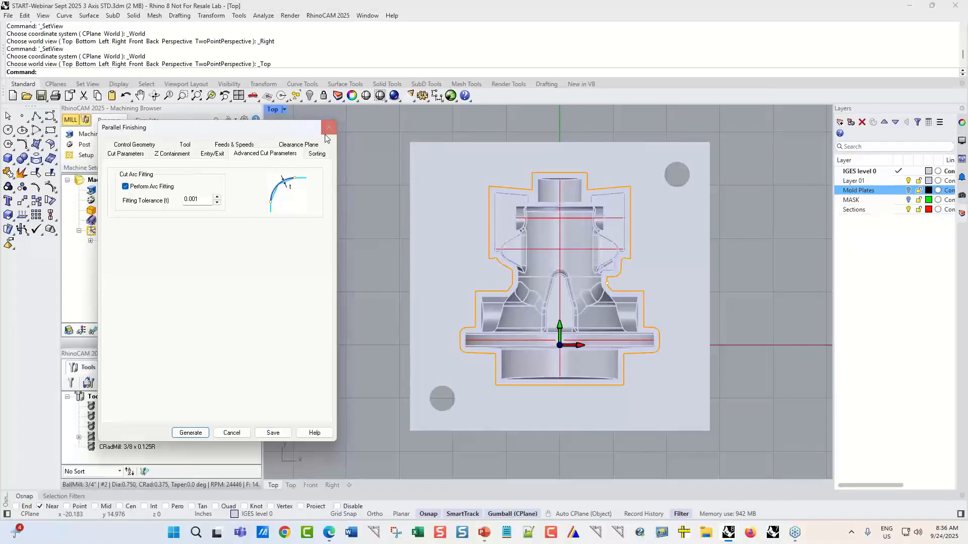
{"action": "left_click", "coordinate": [126, 155]}
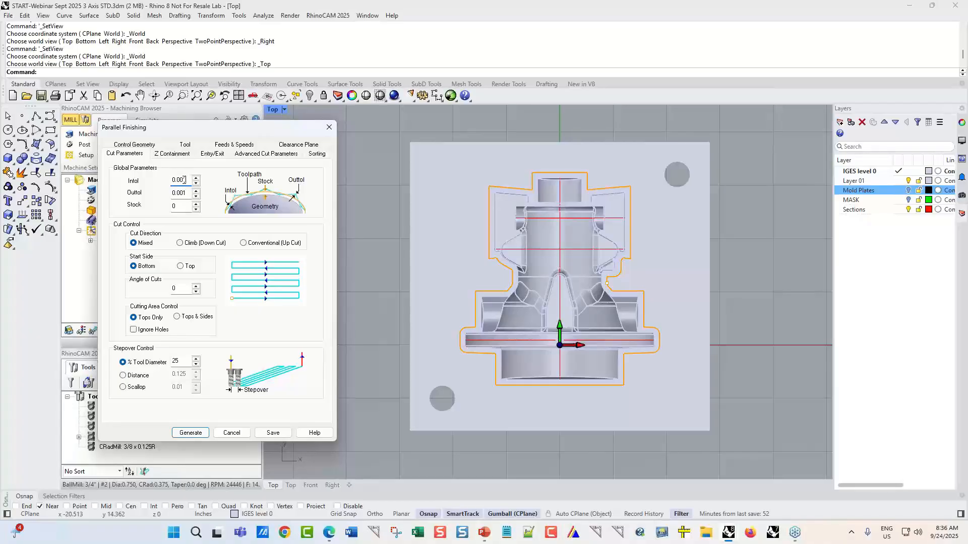
{"action": "left_click_drag", "start_coordinate": [181, 180], "coordinate": [186, 181]}
{"action": "type", "text": "05"}
{"action": "left_click_drag", "start_coordinate": [183, 193], "coordinate": [188, 197]}
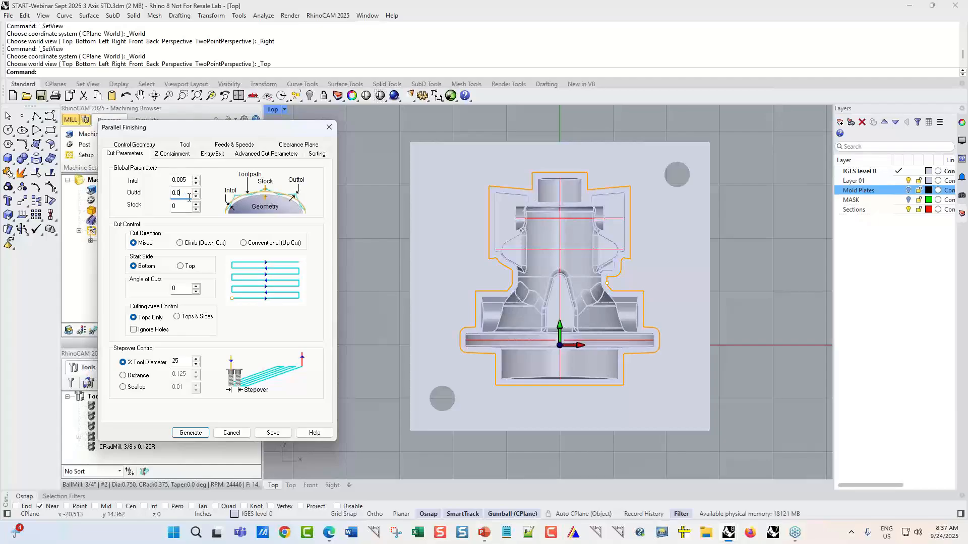
{"action": "type", "text": "05"}
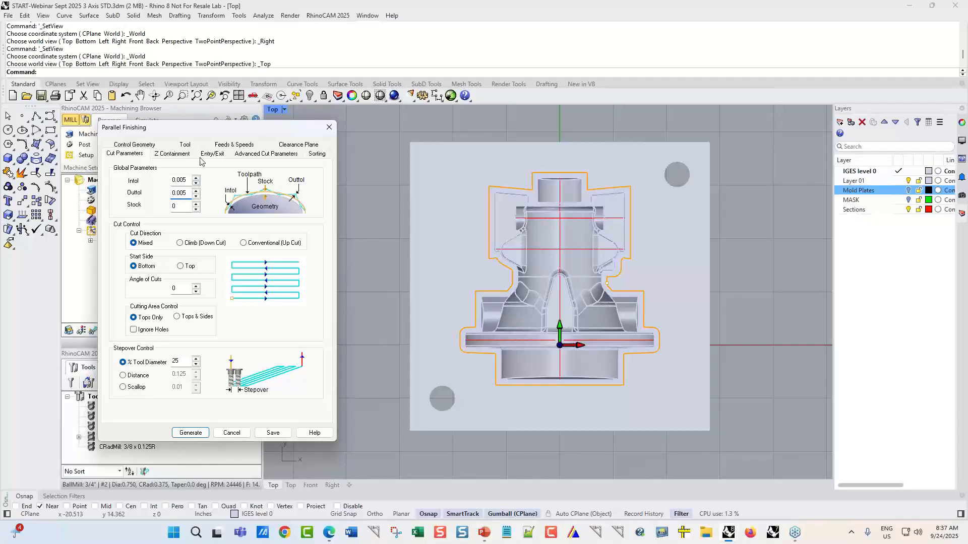
Step: Edit the arc fitting tolerance and generate the parallel finishing toolpath
{"action": "left_click", "coordinate": [258, 153]}
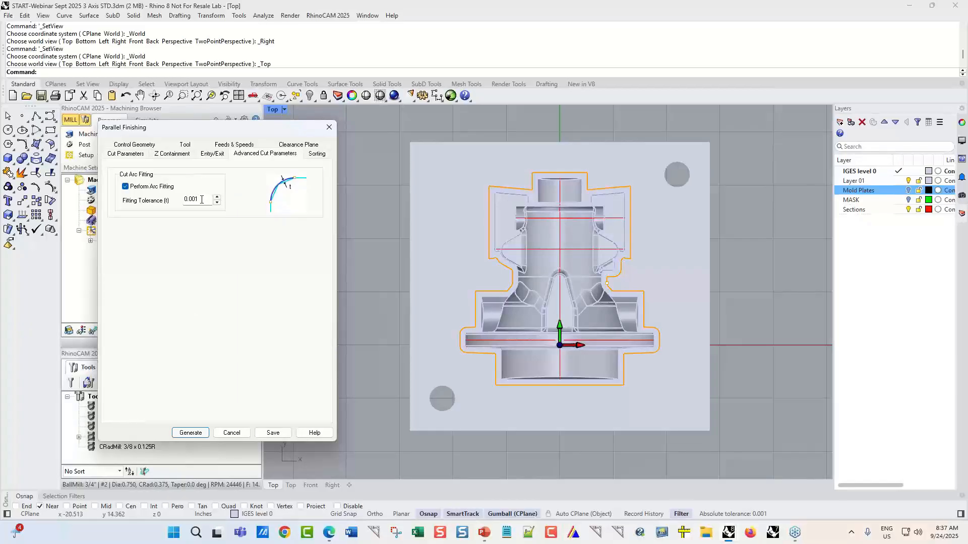
{"action": "left_click_drag", "start_coordinate": [191, 200], "coordinate": [195, 200]}
{"action": "key", "text": "BackSpace"}
{"action": "left_click", "coordinate": [135, 155]}
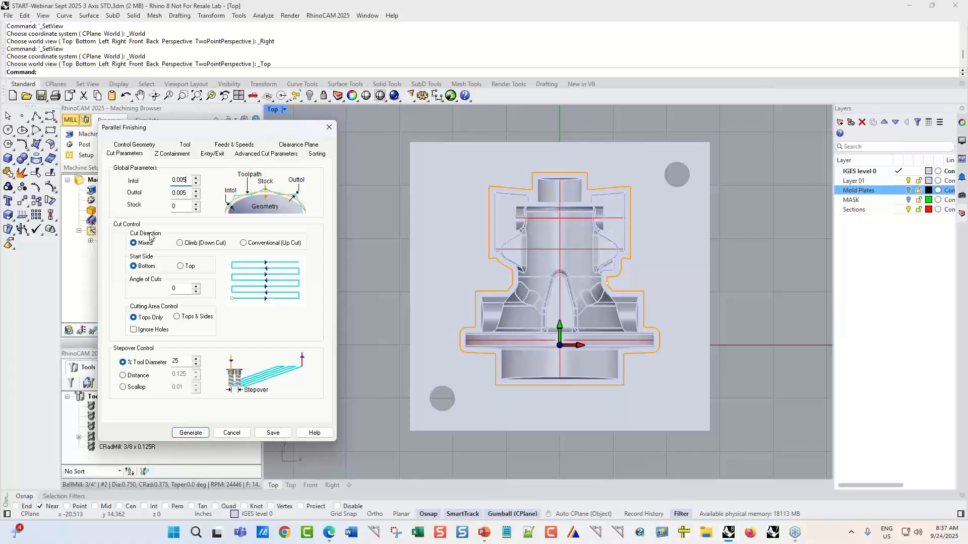
{"action": "left_click", "coordinate": [191, 433]}
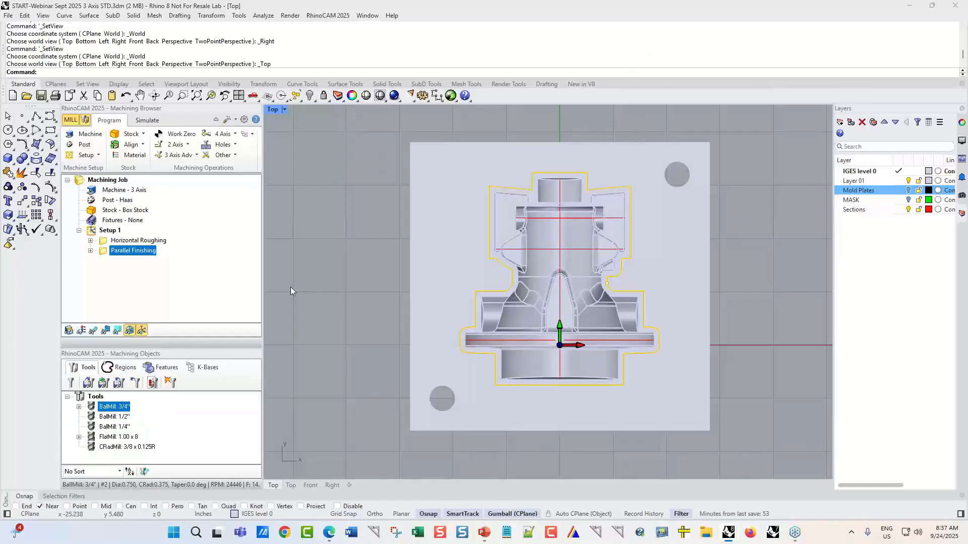
Step: Switch to the Perspective view and display the parallel finishing toolpath on the core
{"action": "left_click", "coordinate": [343, 248]}
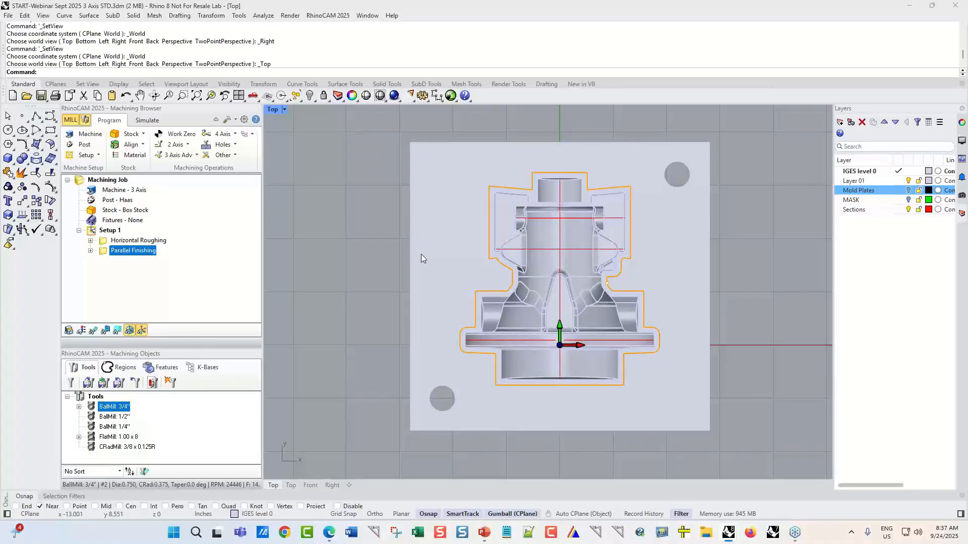
{"action": "left_click", "coordinate": [265, 98]}
{"action": "left_click", "coordinate": [270, 147]}
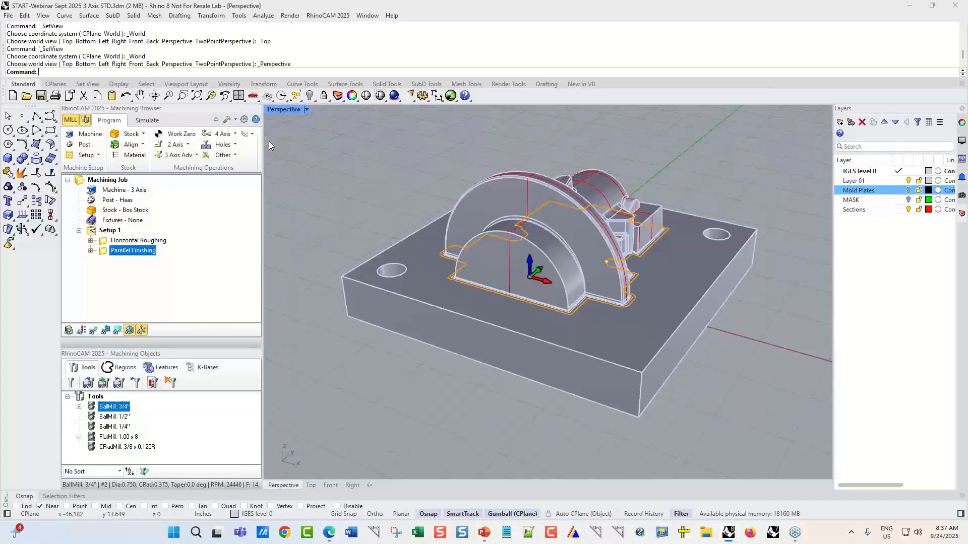
{"action": "left_click", "coordinate": [93, 331]}
Step: Examine the parallel finishing passes up close over the core's surfaces, steep walls and containment boundary
{"action": "scroll", "coordinate": [588, 238], "scroll_direction": "up", "scroll_amount": 4}
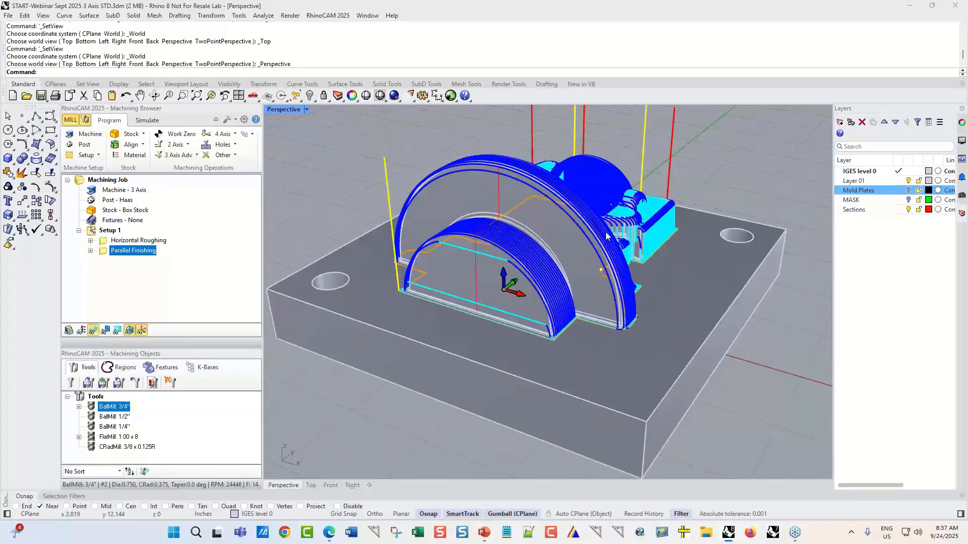
{"action": "scroll", "coordinate": [589, 234], "scroll_direction": "up", "scroll_amount": 2}
{"action": "scroll", "coordinate": [590, 231], "scroll_direction": "up", "scroll_amount": 3}
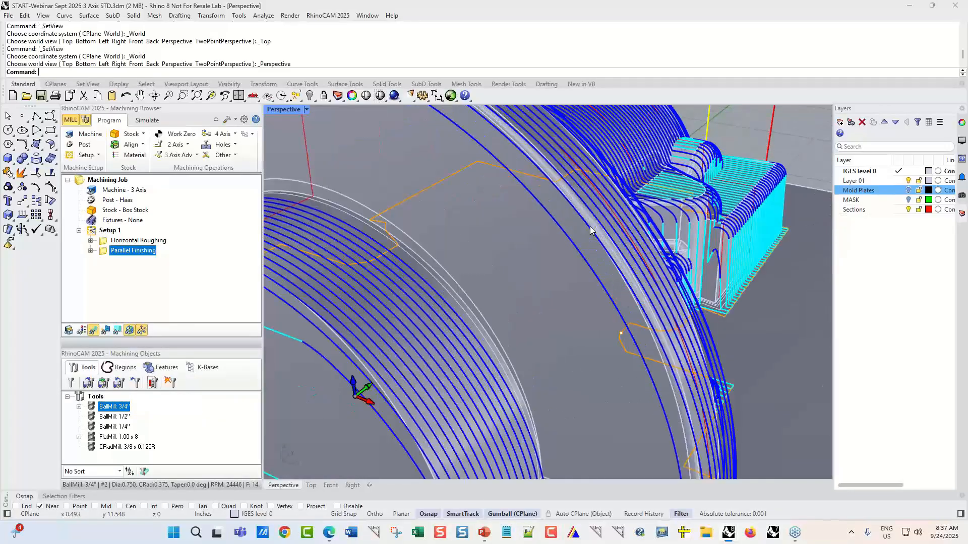
{"action": "right_click_drag", "start_coordinate": [591, 231], "coordinate": [590, 264]}
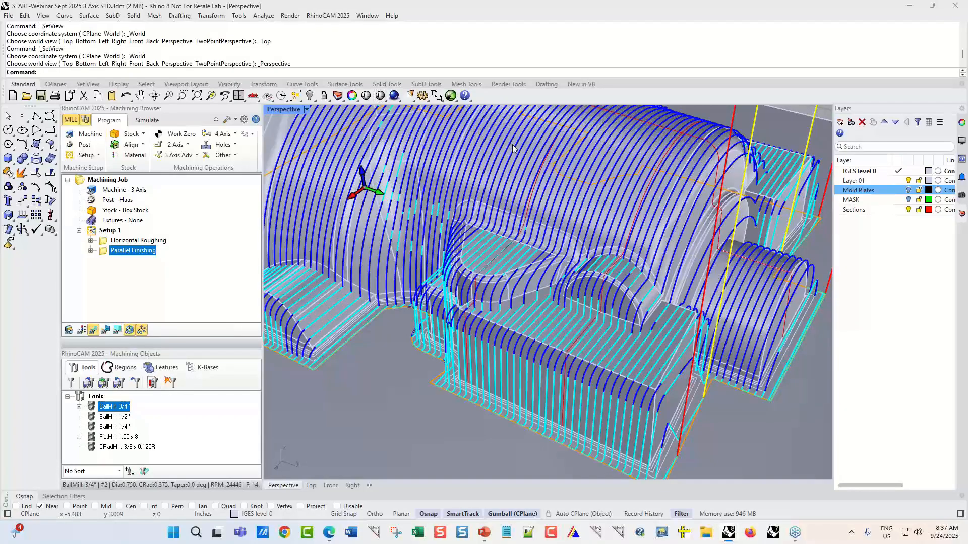
{"action": "scroll", "coordinate": [551, 177], "scroll_direction": "up", "scroll_amount": 2}
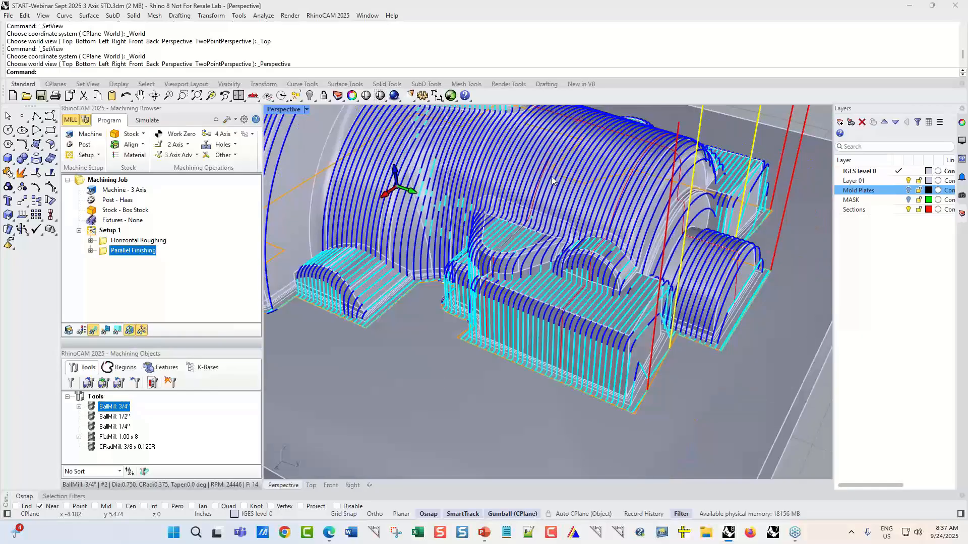
{"action": "scroll", "coordinate": [540, 374], "scroll_direction": "up", "scroll_amount": 2}
{"action": "scroll", "coordinate": [540, 373], "scroll_direction": "up", "scroll_amount": 2}
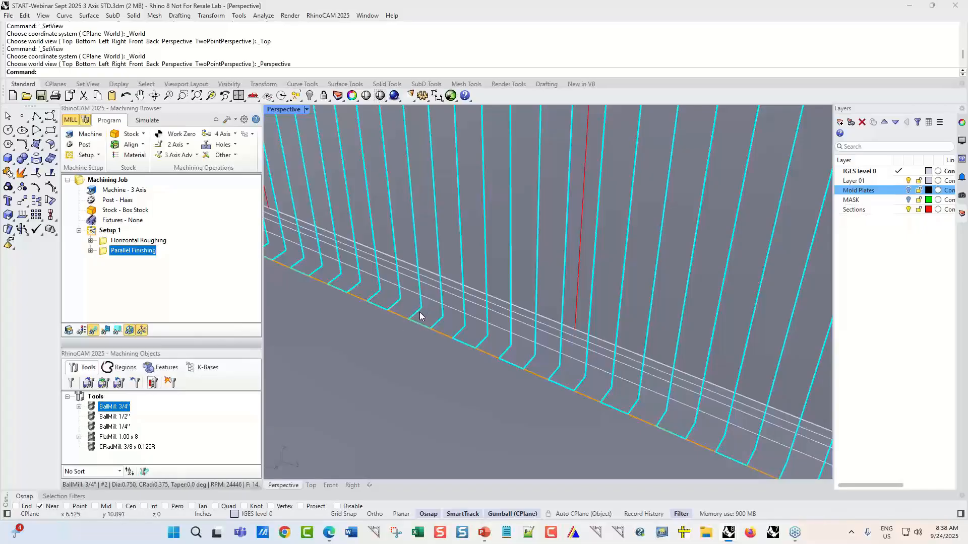
{"action": "scroll", "coordinate": [467, 273], "scroll_direction": "down", "scroll_amount": 10}
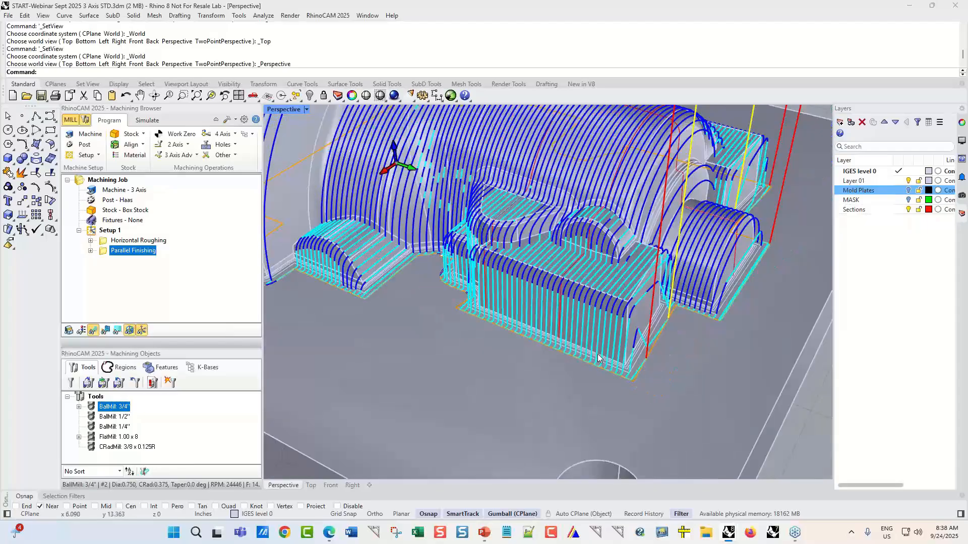
Step: Check the simulation color in the Parallel Finishing operation's properties and close them without changes
{"action": "left_click", "coordinate": [147, 120]}
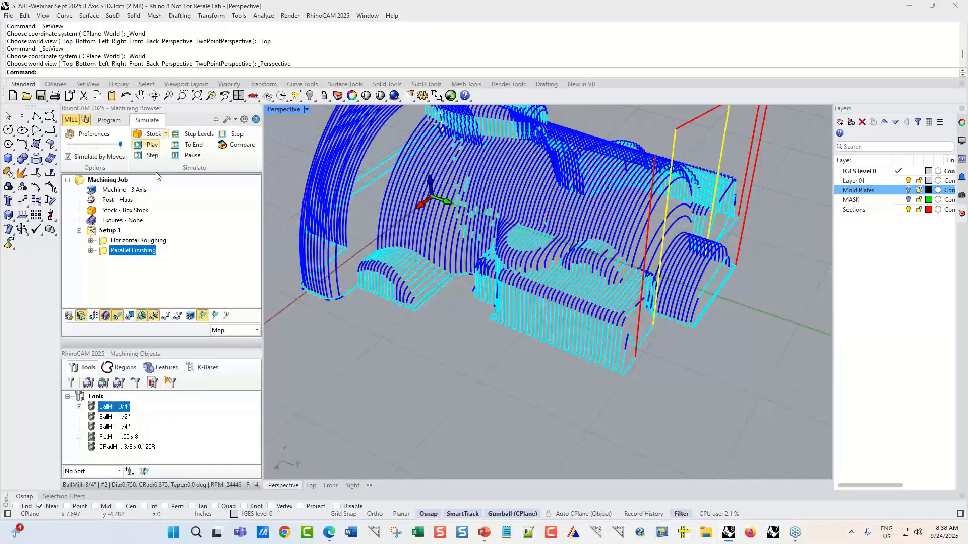
{"action": "right_click", "coordinate": [142, 252]}
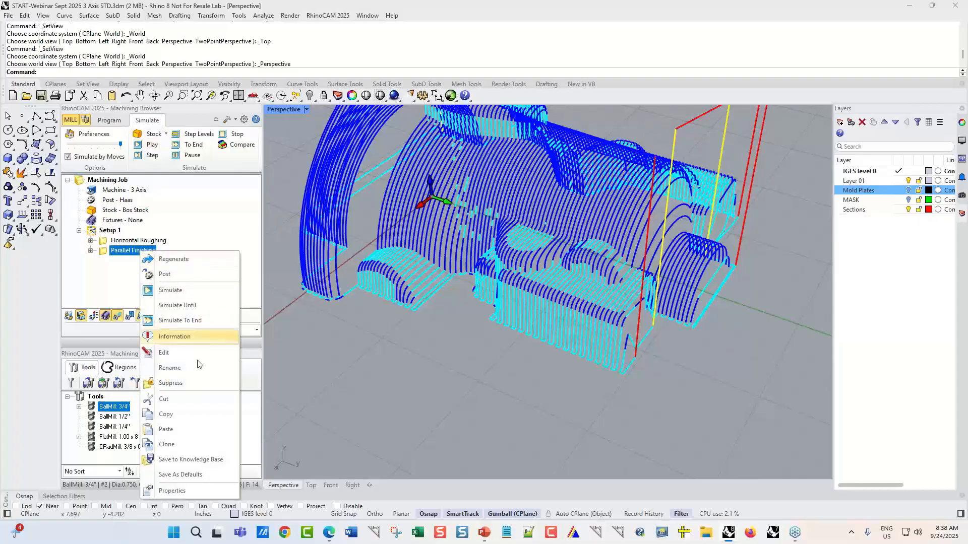
{"action": "left_click", "coordinate": [184, 491]}
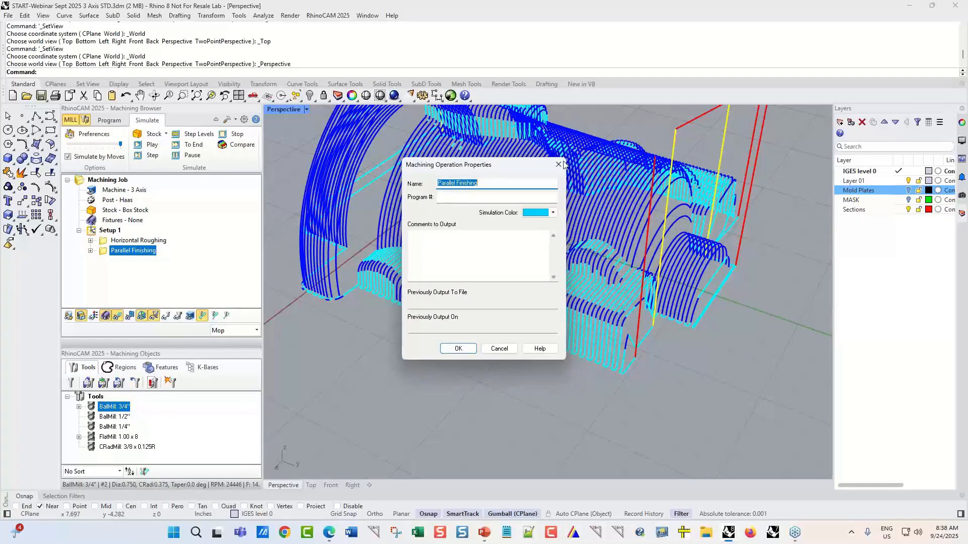
{"action": "left_click", "coordinate": [558, 166]}
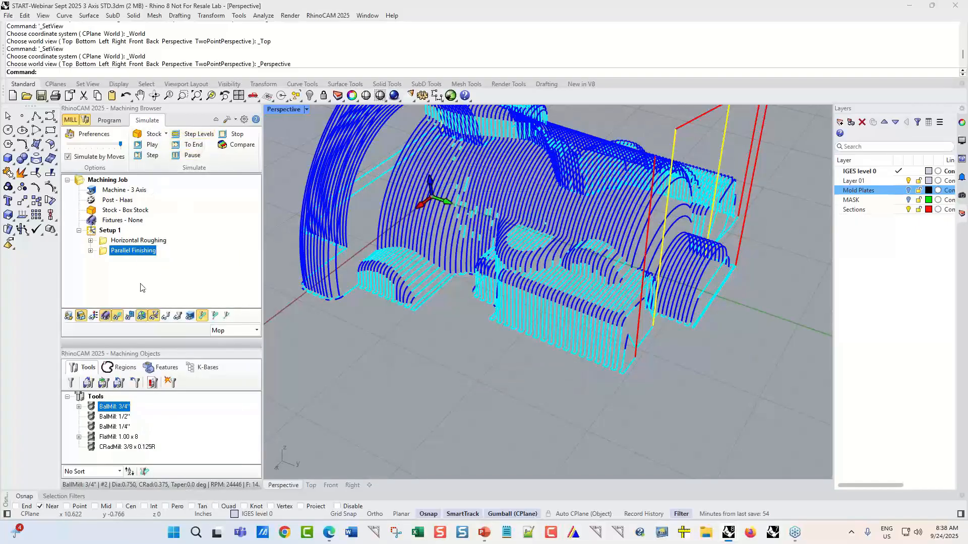
Step: Hide the toolpath and simulate the parallel finishing cut on the roughed stock, inspecting the side block up close
{"action": "left_click", "coordinate": [117, 315]}
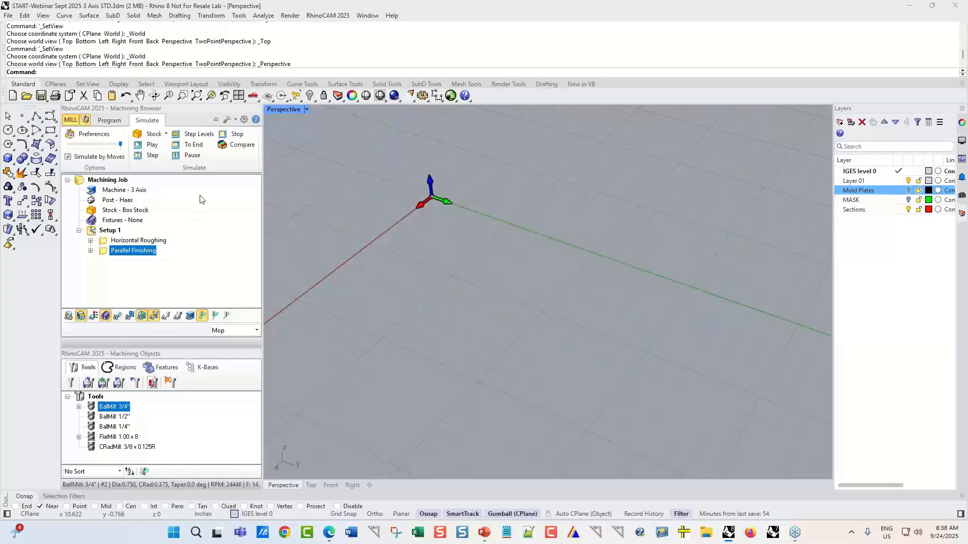
{"action": "left_click", "coordinate": [150, 144]}
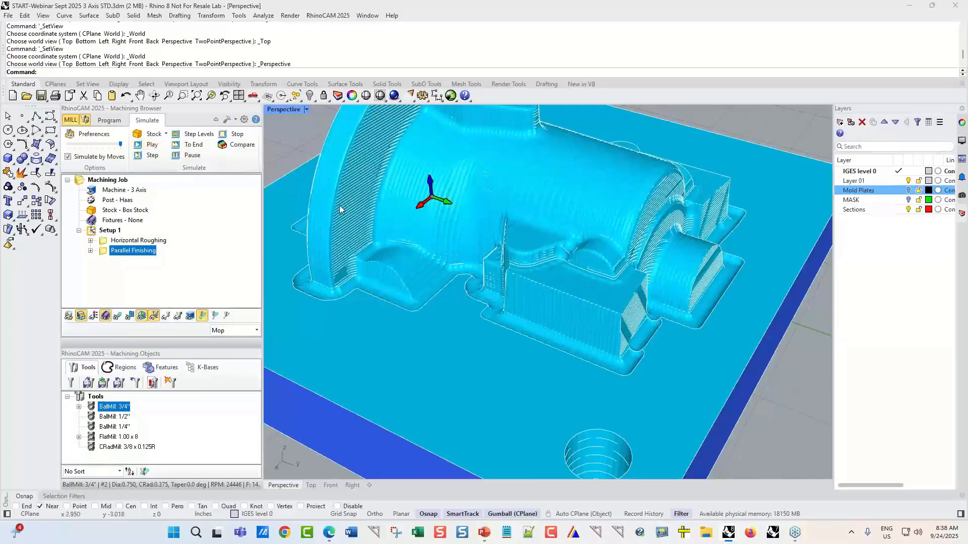
{"action": "scroll", "coordinate": [585, 283], "scroll_direction": "up", "scroll_amount": 3}
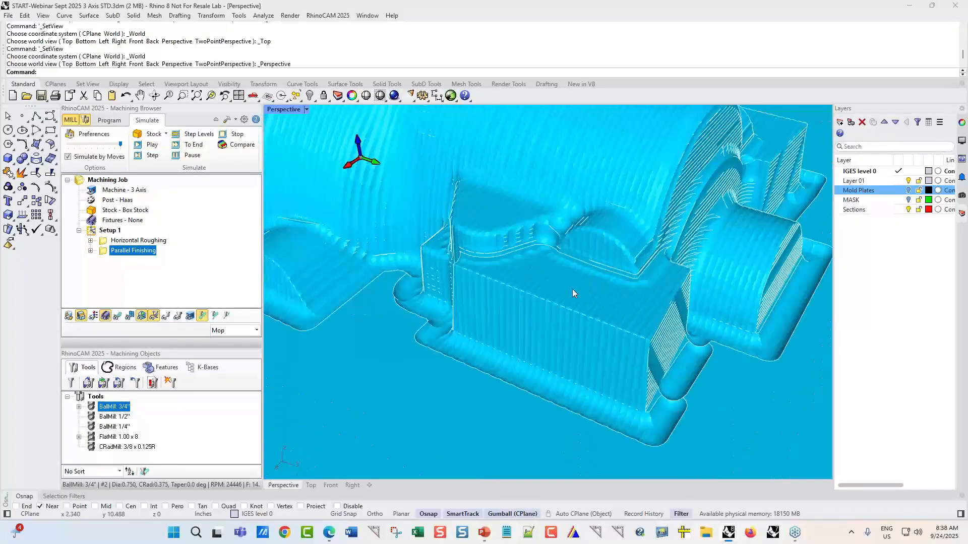
Step: Examine the simulated 3/4" parallel finishing result around the part's blocks, corners and base from several distances
{"action": "scroll", "coordinate": [636, 293], "scroll_direction": "up", "scroll_amount": 4}
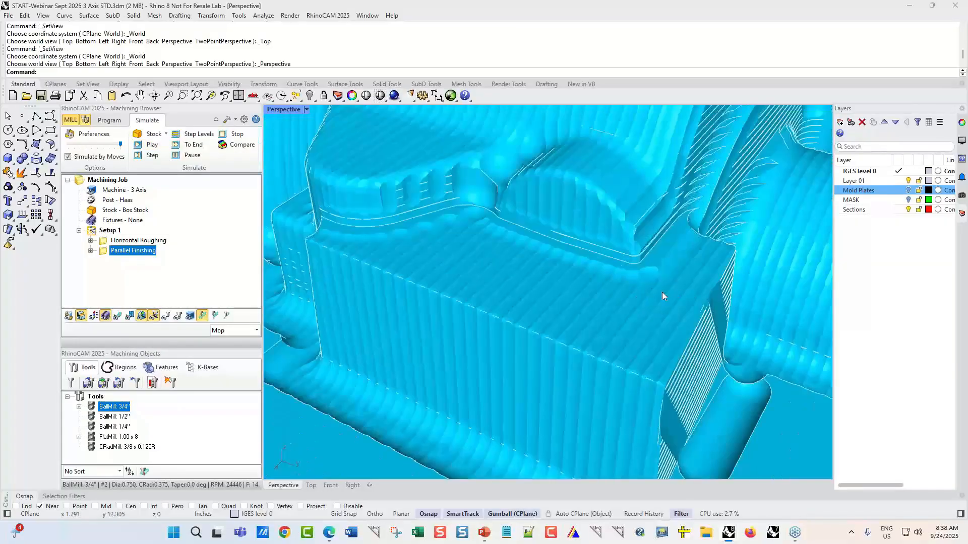
{"action": "scroll", "coordinate": [555, 275], "scroll_direction": "down", "scroll_amount": 3}
{"action": "scroll", "coordinate": [469, 252], "scroll_direction": "down", "scroll_amount": 2}
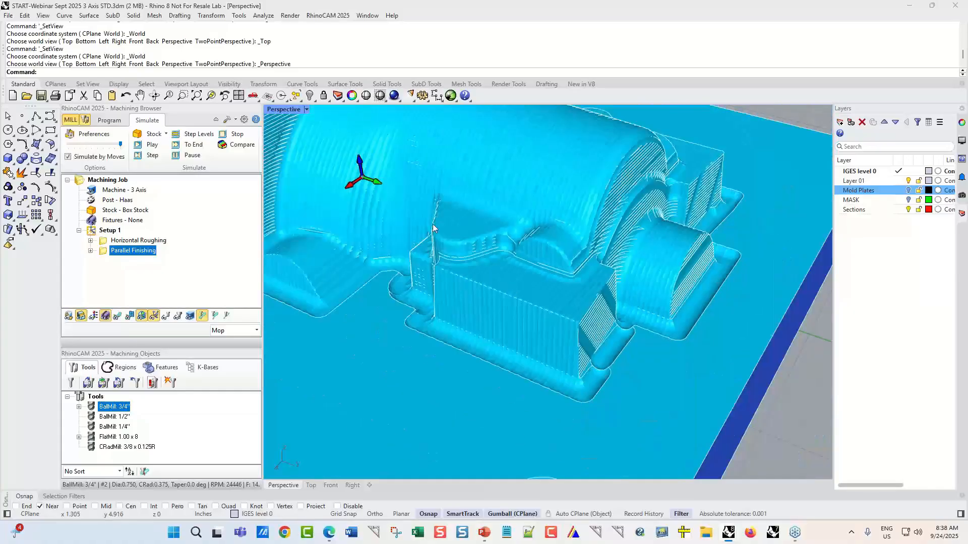
{"action": "scroll", "coordinate": [433, 229], "scroll_direction": "up", "scroll_amount": 2}
{"action": "scroll", "coordinate": [458, 247], "scroll_direction": "up", "scroll_amount": 2}
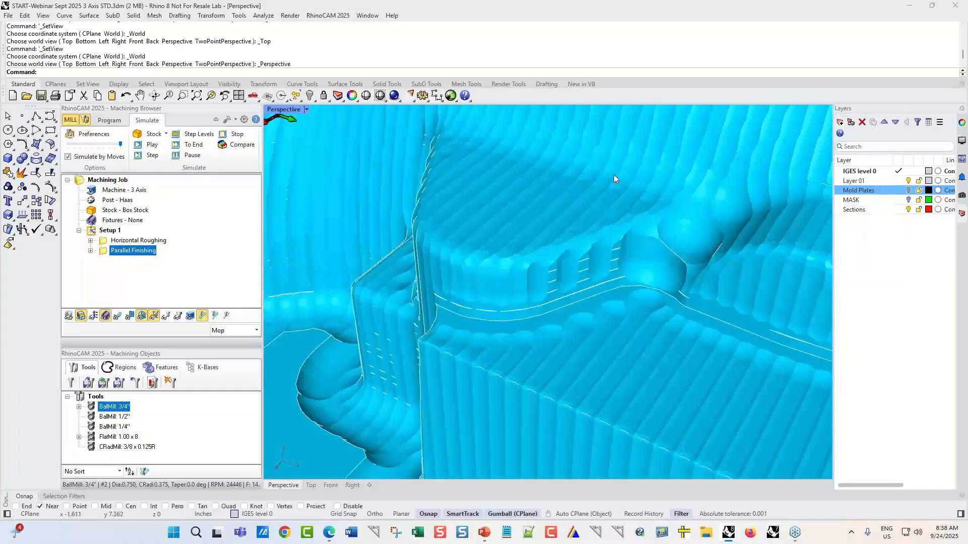
{"action": "scroll", "coordinate": [550, 192], "scroll_direction": "down", "scroll_amount": 2}
{"action": "scroll", "coordinate": [356, 307], "scroll_direction": "up", "scroll_amount": 3}
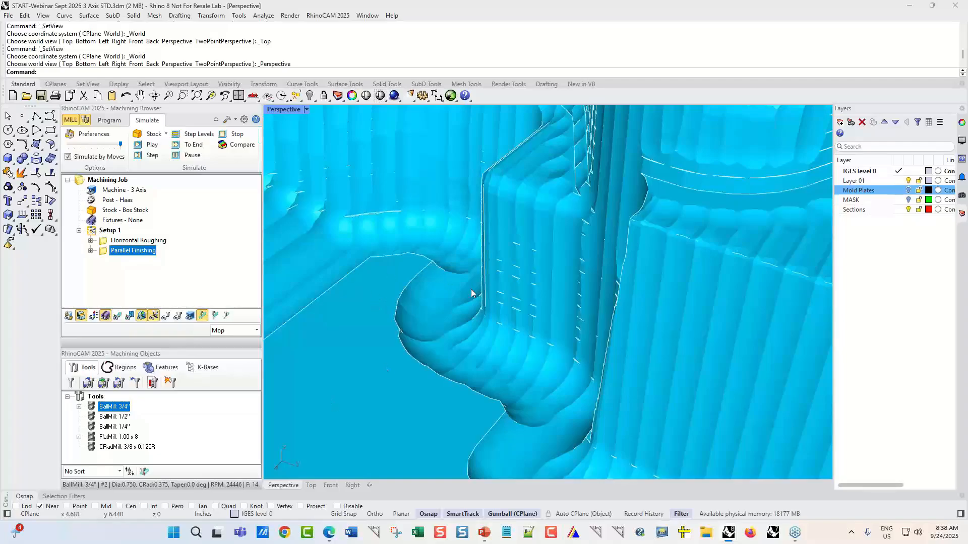
{"action": "scroll", "coordinate": [455, 226], "scroll_direction": "down", "scroll_amount": 4}
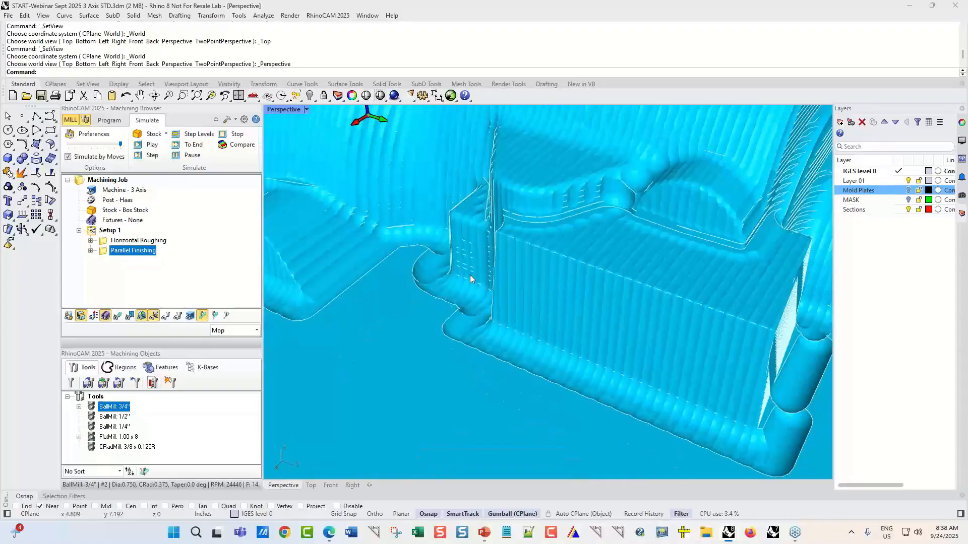
{"action": "scroll", "coordinate": [470, 275], "scroll_direction": "down", "scroll_amount": 6}
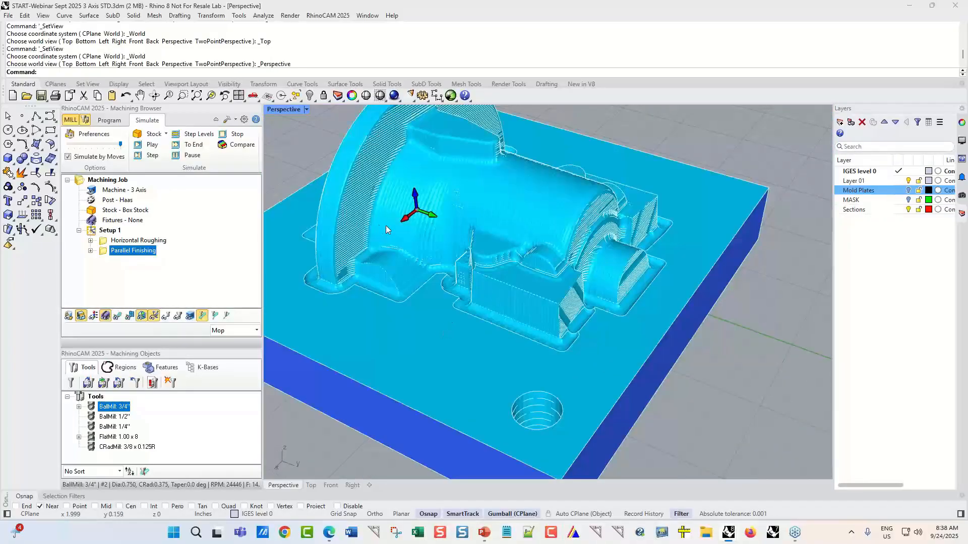
{"action": "right_click_drag", "start_coordinate": [385, 225], "coordinate": [518, 222]}
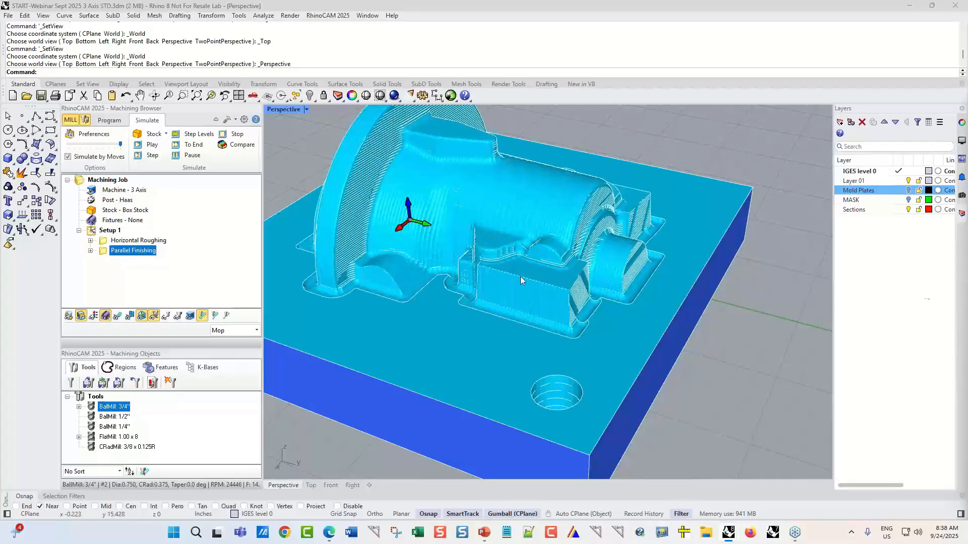
Step: Start a new 3-axis Parallel Finishing operation and assign the BallMill 1/2" tool to it
{"action": "left_click", "coordinate": [109, 121]}
{"action": "left_click", "coordinate": [175, 157]}
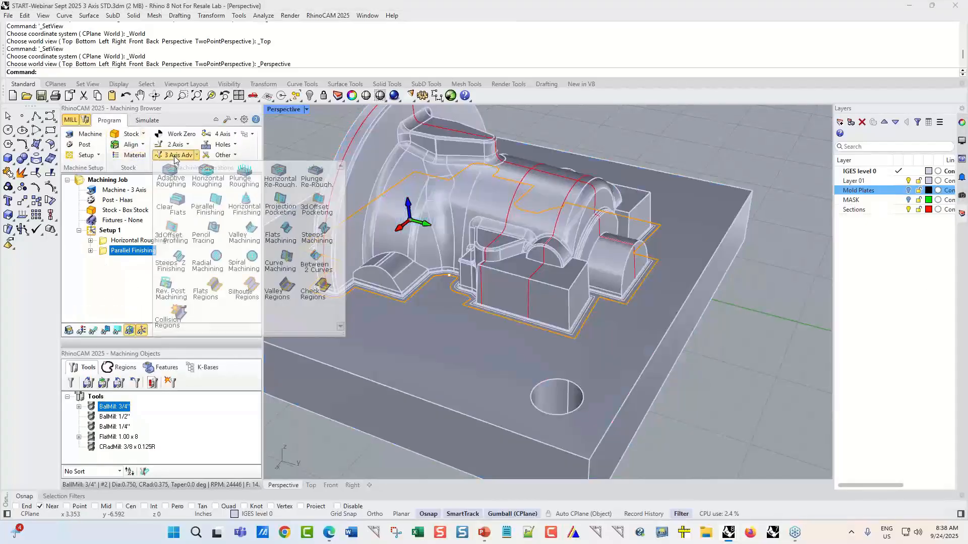
{"action": "left_click", "coordinate": [206, 221]}
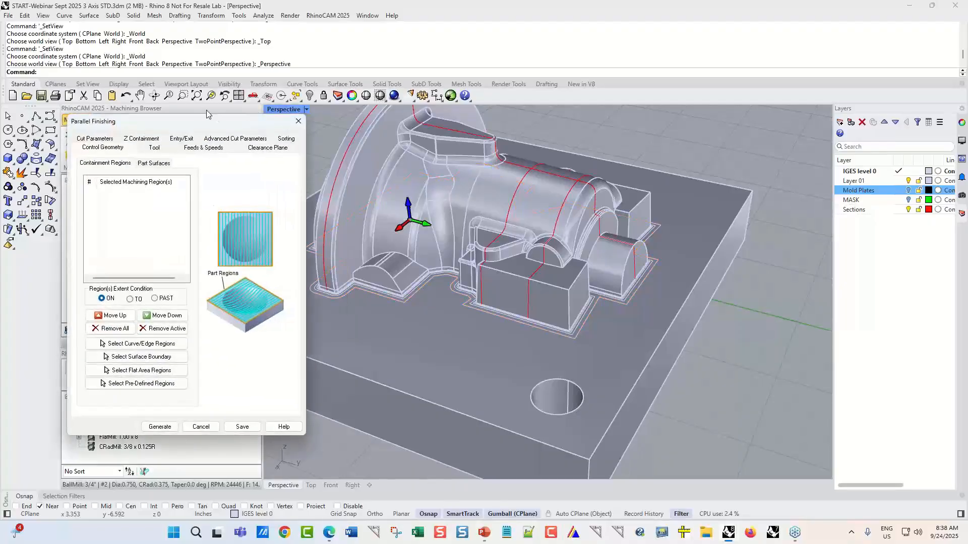
{"action": "left_click_drag", "start_coordinate": [198, 125], "coordinate": [220, 126]}
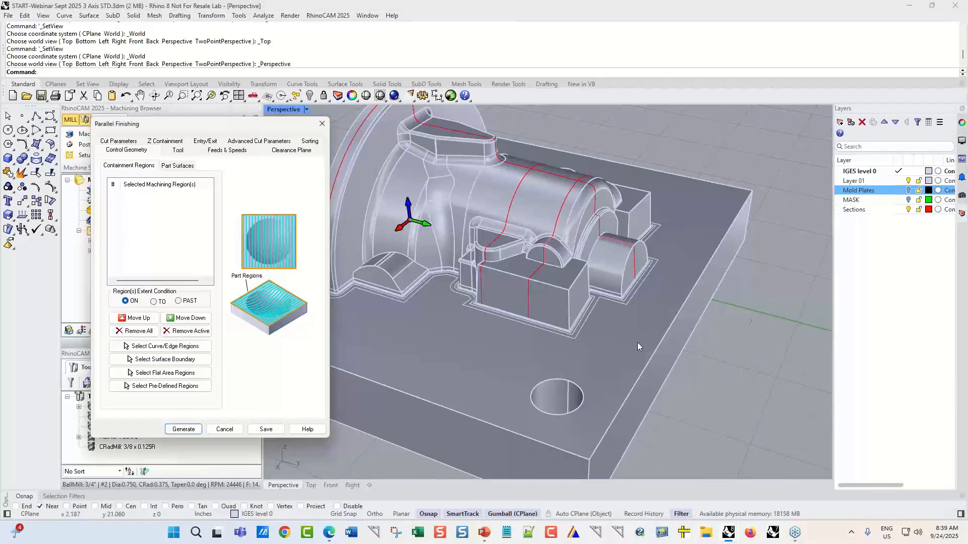
{"action": "scroll", "coordinate": [565, 316], "scroll_direction": "up", "scroll_amount": 6}
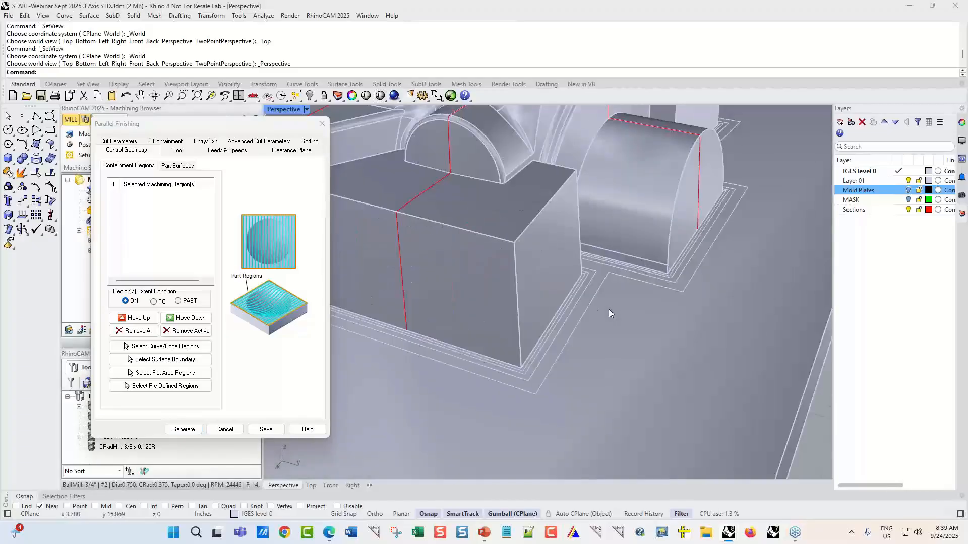
{"action": "left_click", "coordinate": [177, 151]}
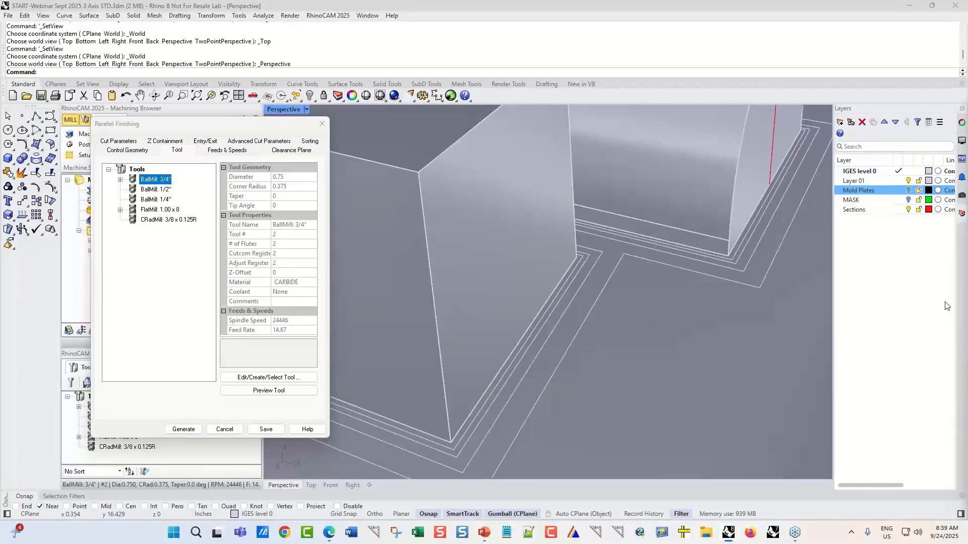
{"action": "left_click", "coordinate": [159, 191]}
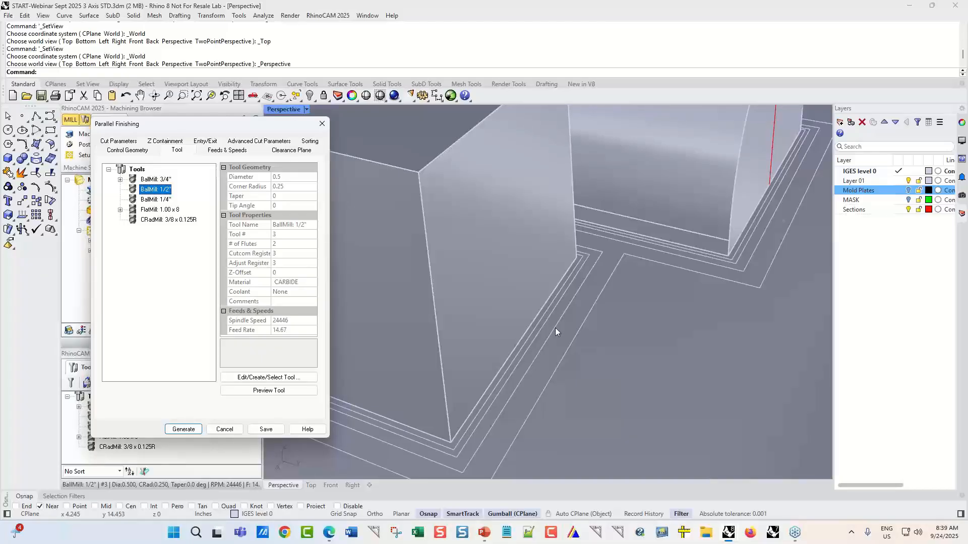
Step: Set the offset curve just inside the outermost outline around the part as the operation's containment region
{"action": "left_click", "coordinate": [124, 151]}
{"action": "left_click", "coordinate": [163, 348]}
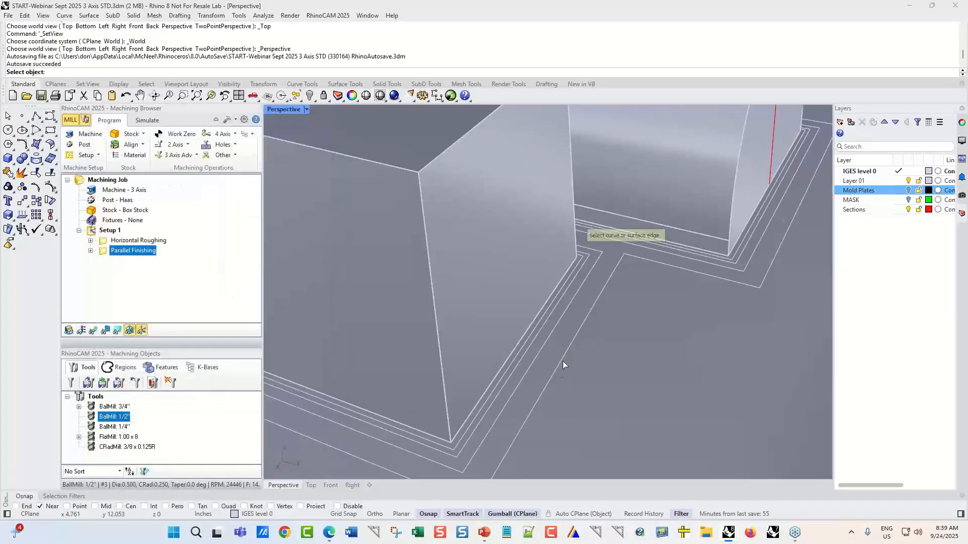
{"action": "left_click", "coordinate": [564, 313]}
{"action": "key", "text": "Return"}
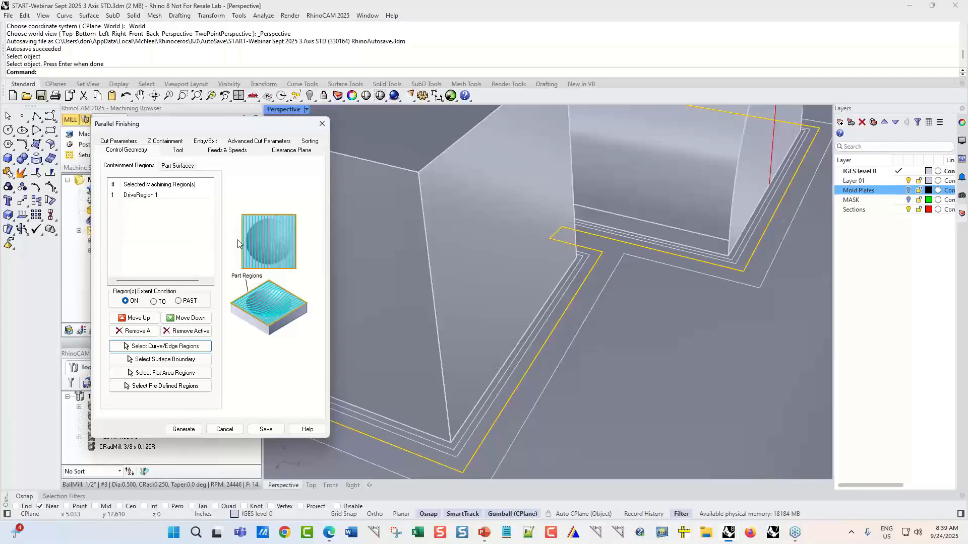
Step: Review the tool, feed and clearance settings, then set the stepover to 5% of the tool diameter
{"action": "left_click", "coordinate": [179, 150]}
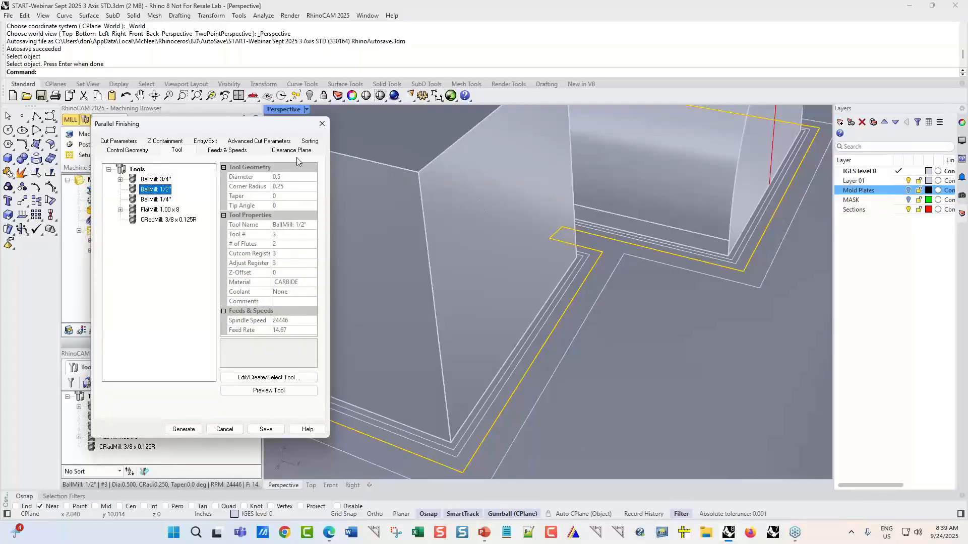
{"action": "left_click", "coordinate": [231, 151]}
{"action": "left_click", "coordinate": [276, 153]}
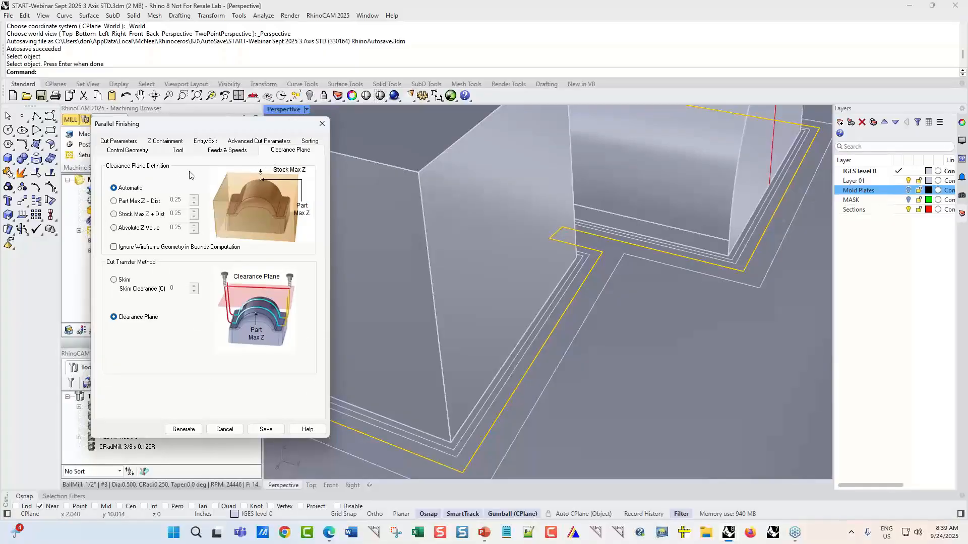
{"action": "left_click", "coordinate": [112, 142]}
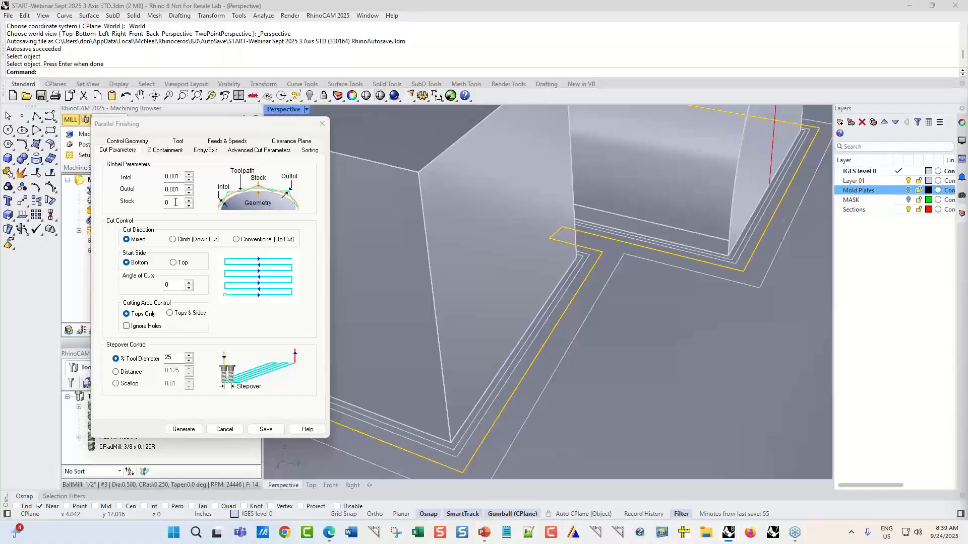
{"action": "double_click", "coordinate": [176, 202]}
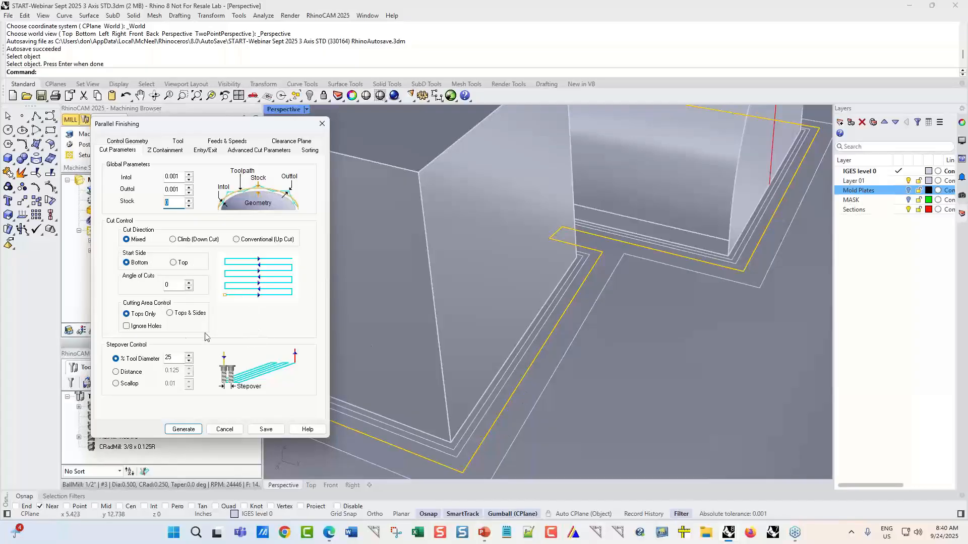
{"action": "double_click", "coordinate": [169, 358]}
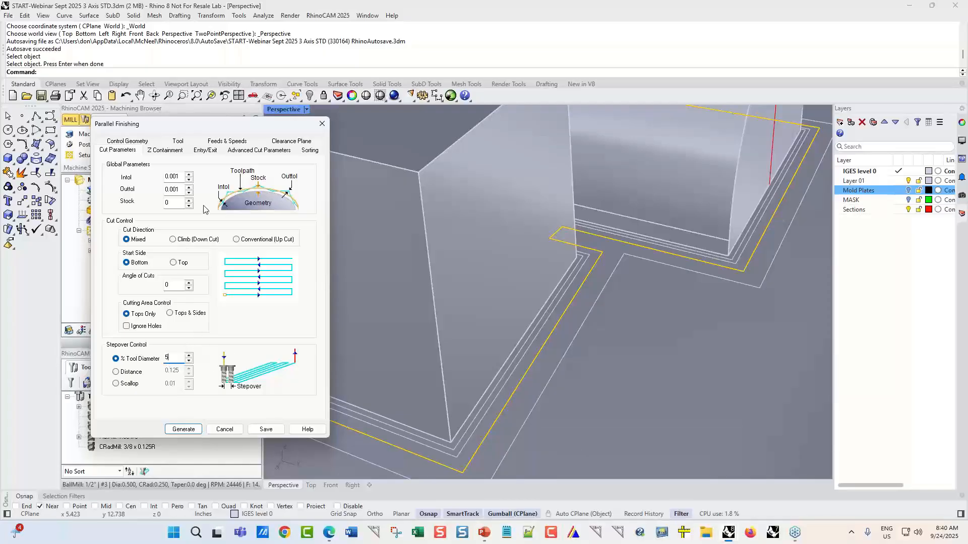
Step: Enable arc fitting with a fitting tolerance of 0.002 and generate the parallel finishing toolpath
{"action": "left_click", "coordinate": [164, 151]}
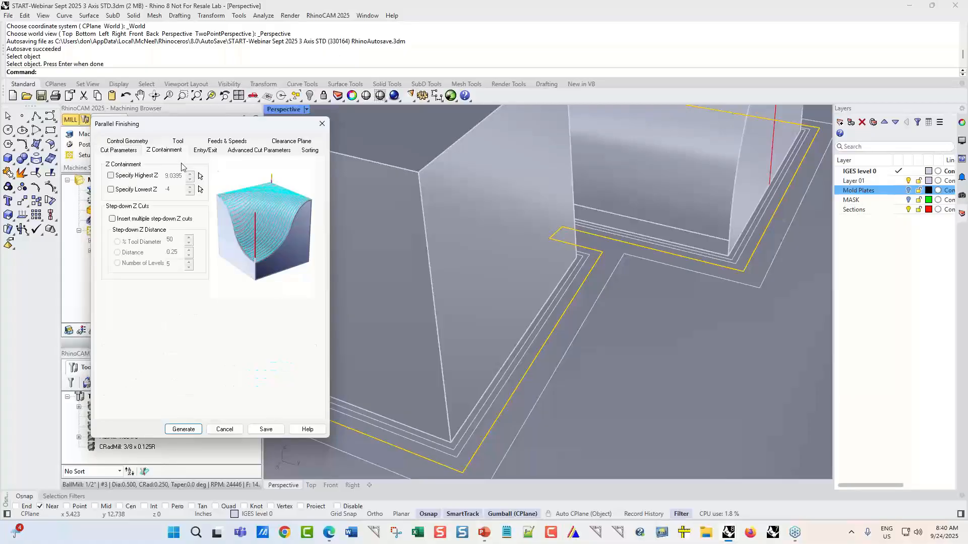
{"action": "left_click", "coordinate": [203, 152]}
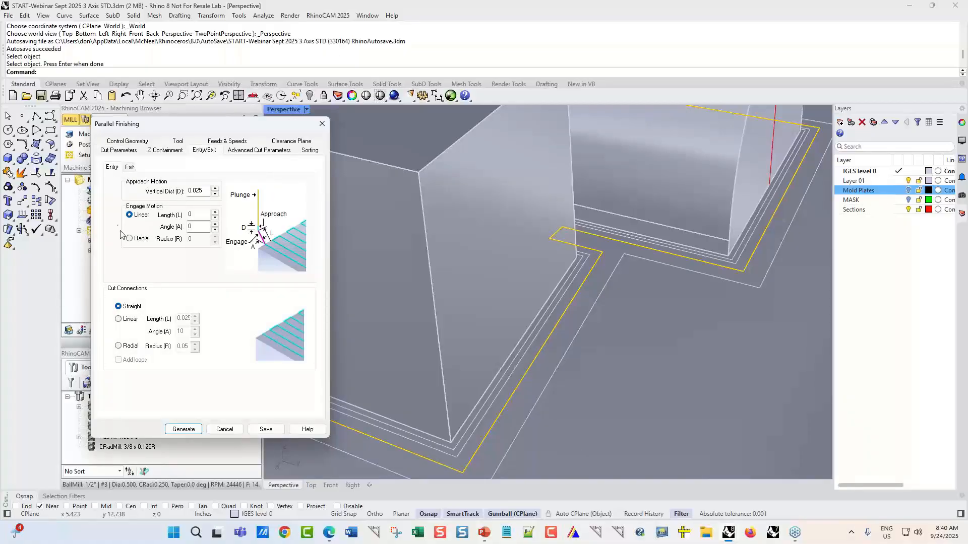
{"action": "left_click", "coordinate": [246, 151]}
{"action": "left_click", "coordinate": [119, 184]}
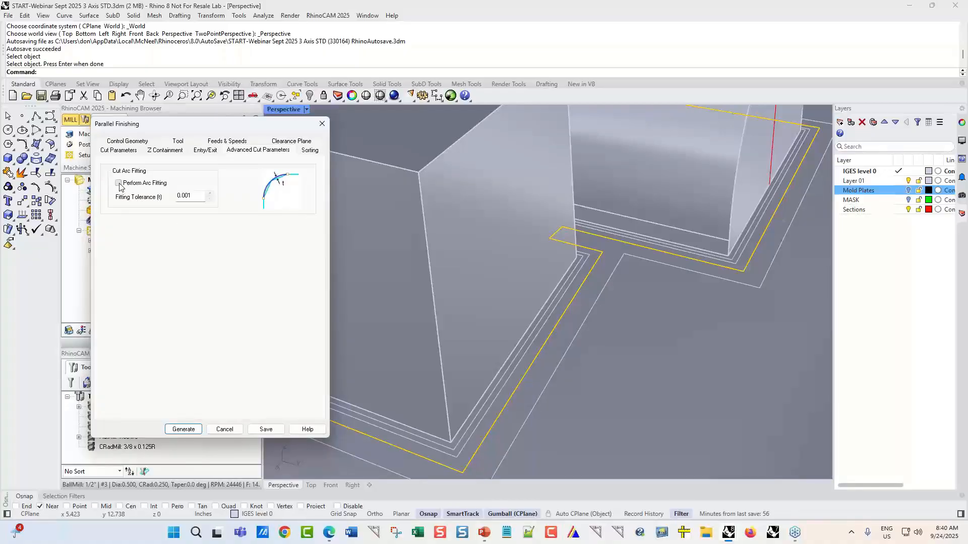
{"action": "left_click_drag", "start_coordinate": [188, 197], "coordinate": [196, 204]}
{"action": "type", "text": "2"}
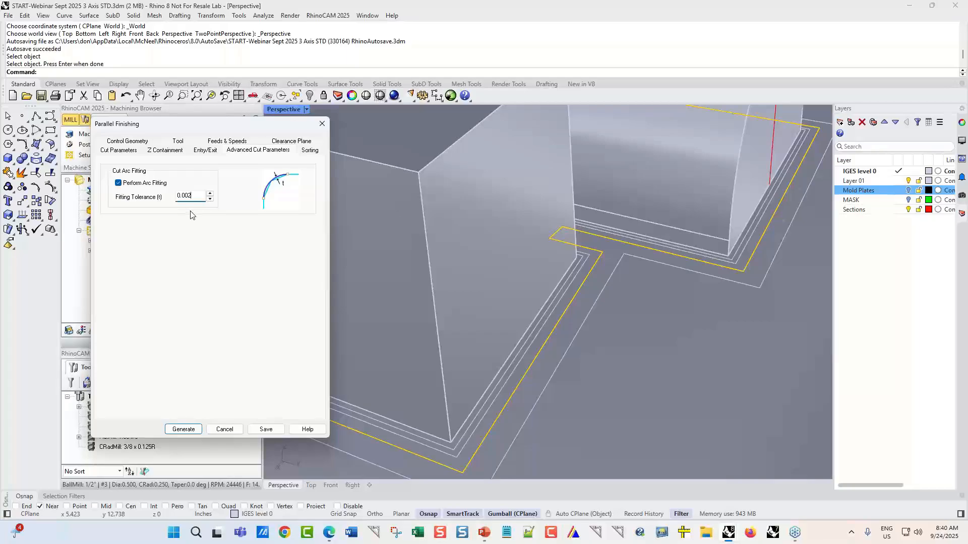
{"action": "left_click", "coordinate": [175, 432]}
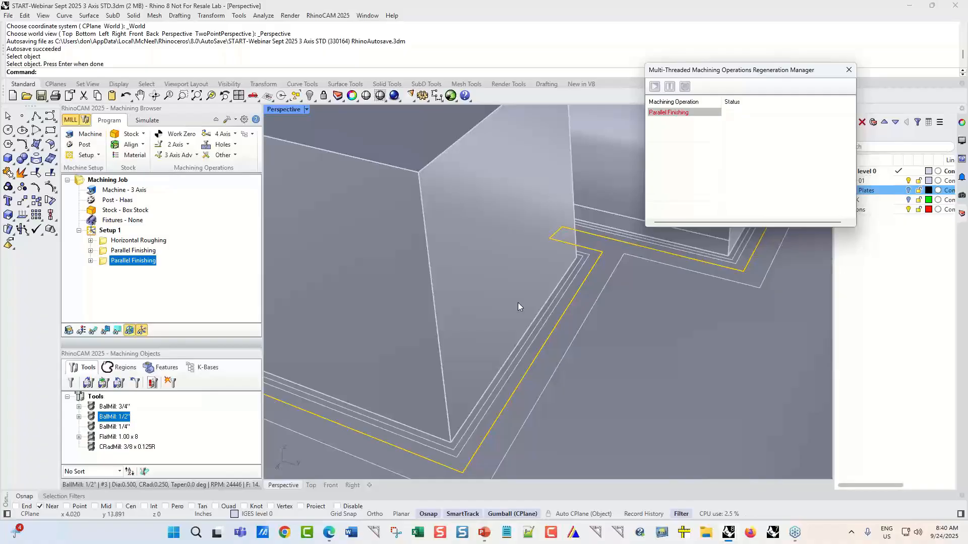
Step: Display the new toolpath and examine its spacing along the block's walls, corners and containment boundary
{"action": "left_click", "coordinate": [94, 333]}
{"action": "scroll", "coordinate": [616, 268], "scroll_direction": "down", "scroll_amount": 3}
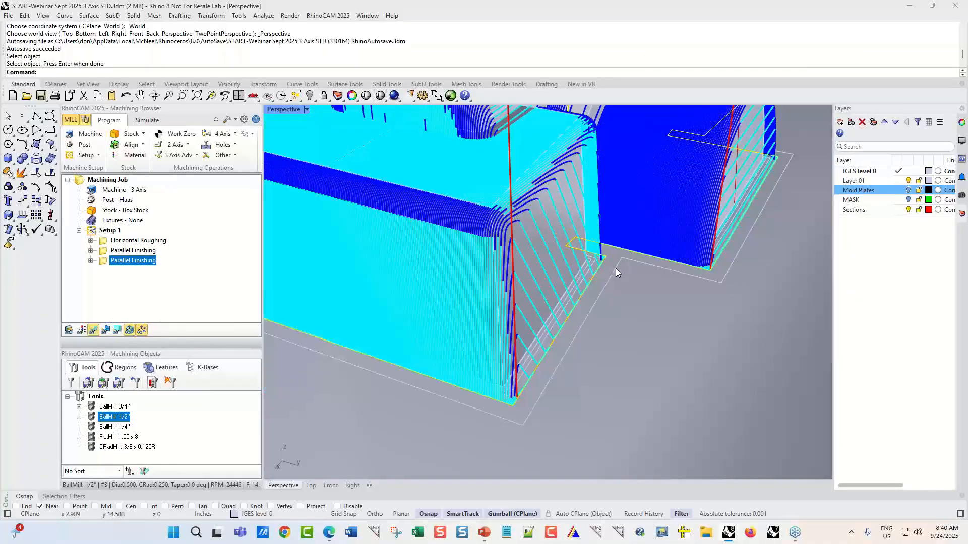
{"action": "scroll", "coordinate": [616, 268], "scroll_direction": "down", "scroll_amount": 5}
{"action": "scroll", "coordinate": [494, 304], "scroll_direction": "up", "scroll_amount": 5}
{"action": "scroll", "coordinate": [515, 392], "scroll_direction": "up", "scroll_amount": 4}
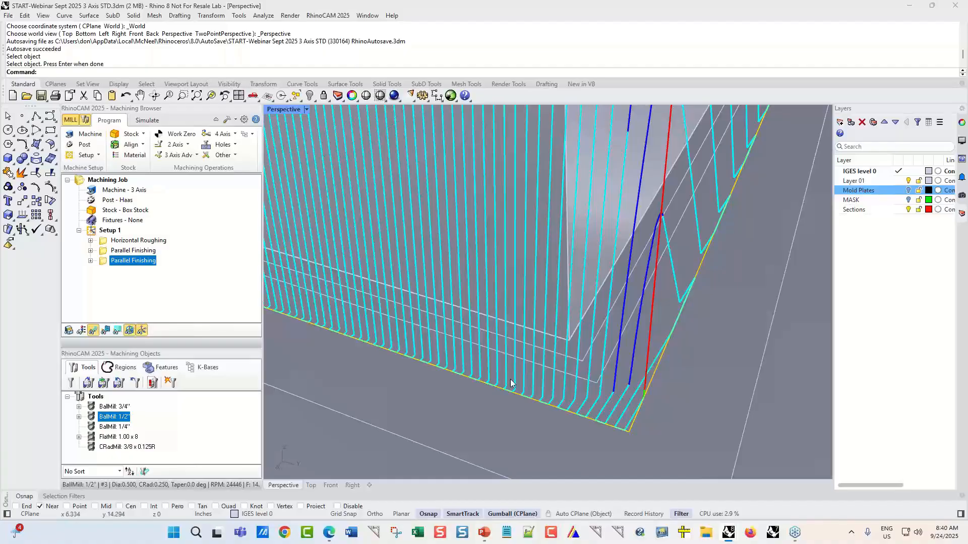
{"action": "scroll", "coordinate": [511, 383], "scroll_direction": "down", "scroll_amount": 2}
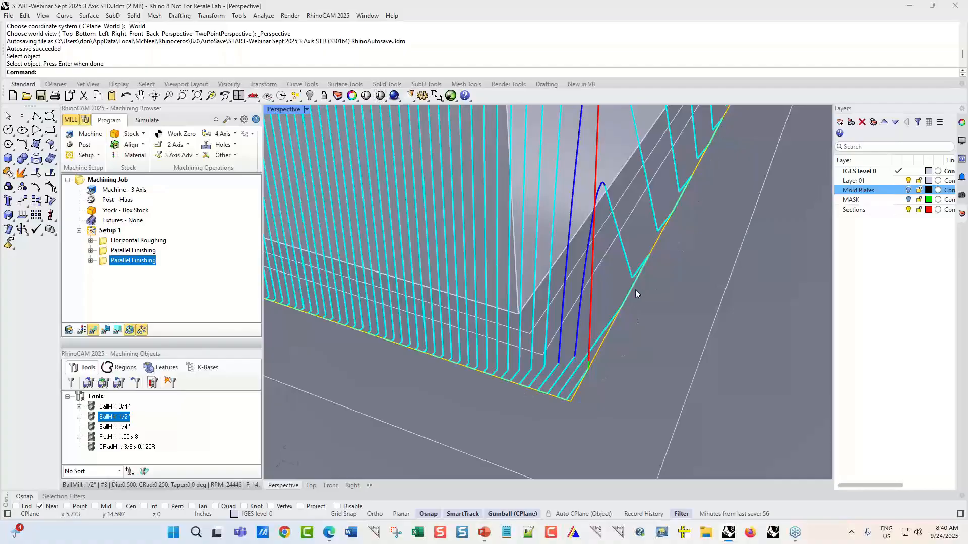
{"action": "scroll", "coordinate": [599, 368], "scroll_direction": "down", "scroll_amount": 5}
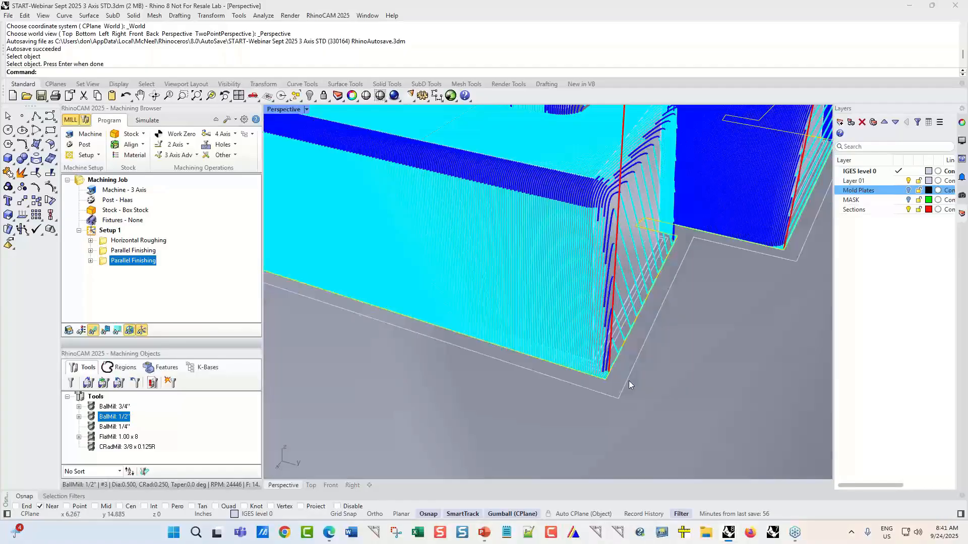
{"action": "scroll", "coordinate": [746, 215], "scroll_direction": "up", "scroll_amount": 5}
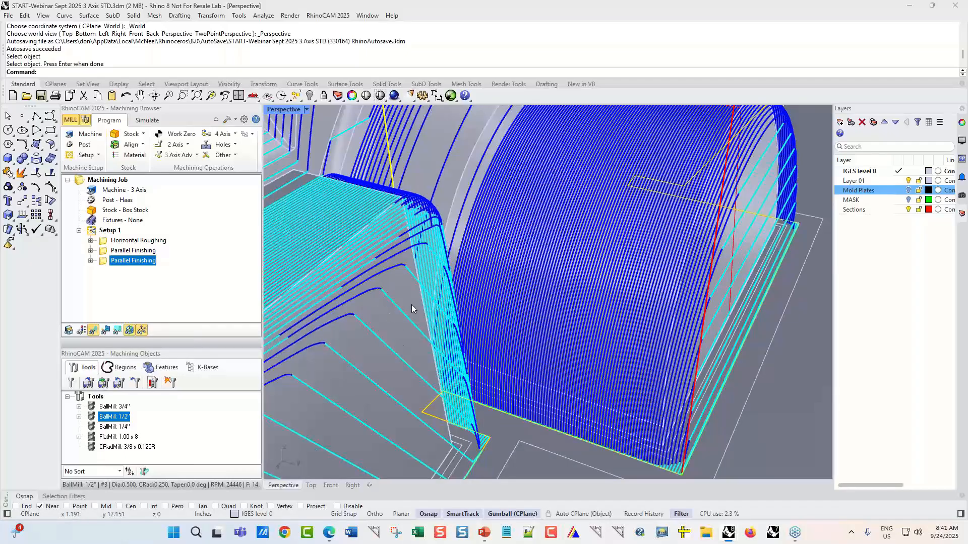
{"action": "scroll", "coordinate": [361, 272], "scroll_direction": "down", "scroll_amount": 6}
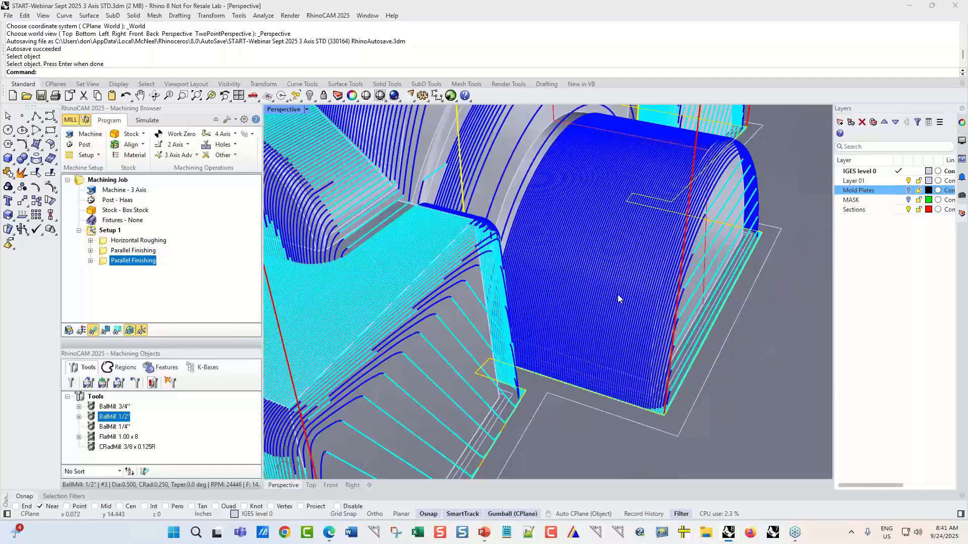
{"action": "scroll", "coordinate": [637, 318], "scroll_direction": "down", "scroll_amount": 1}
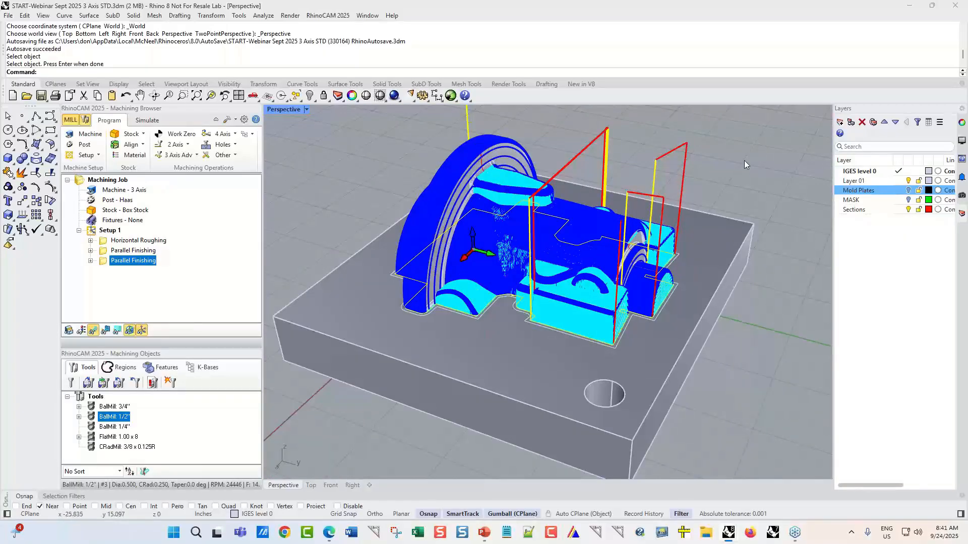
Step: Hide the toolpath in simulation mode and check the latest parallel finishing operation's properties and simulation color
{"action": "left_click", "coordinate": [150, 122]}
{"action": "left_click", "coordinate": [117, 316]}
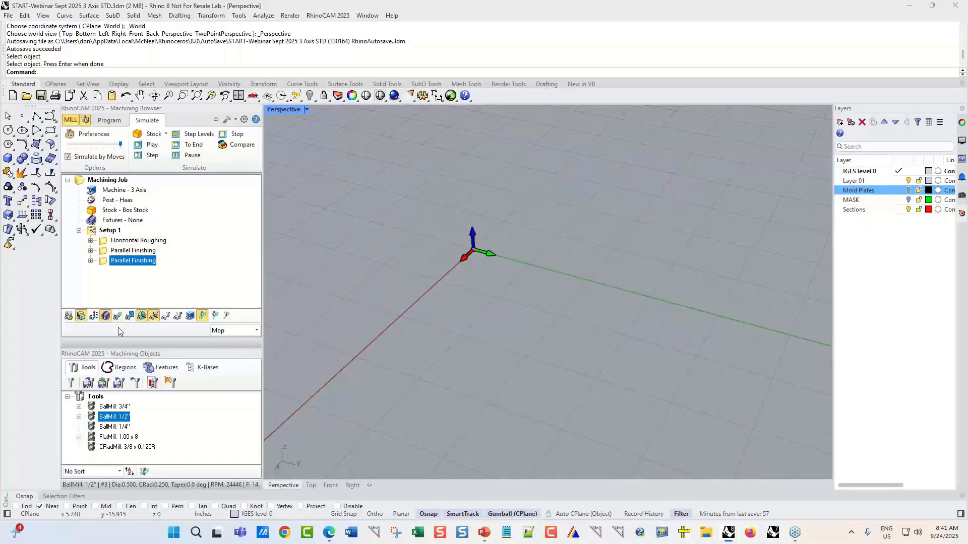
{"action": "right_click", "coordinate": [158, 268]}
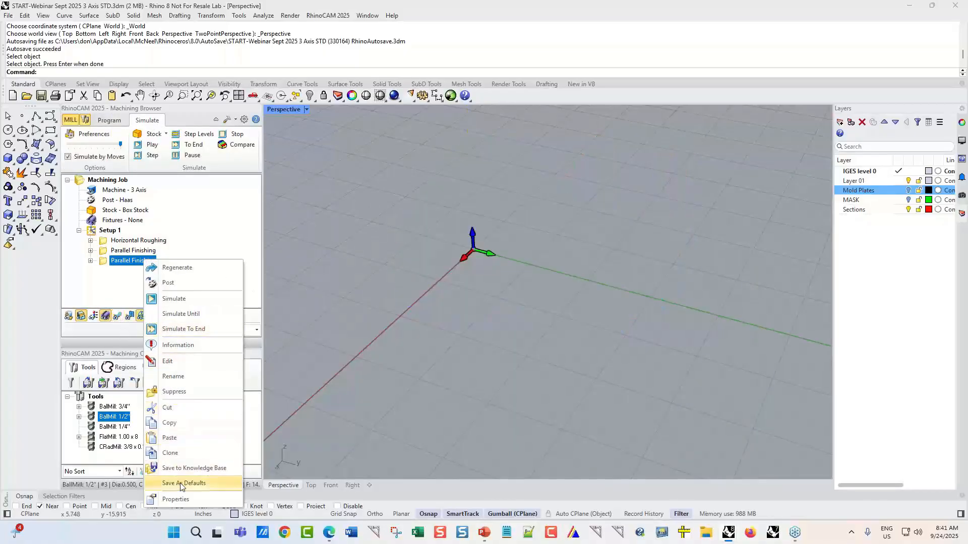
{"action": "left_click", "coordinate": [175, 499]}
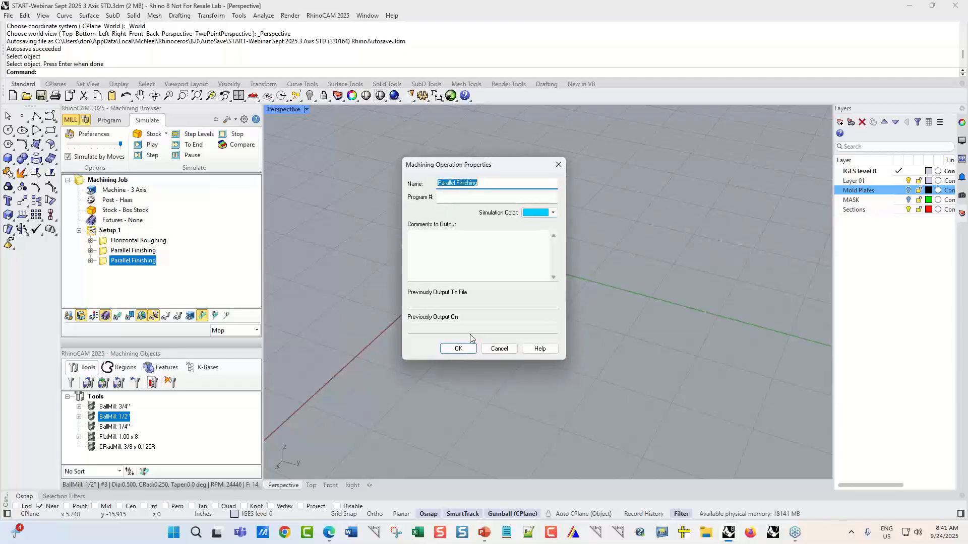
{"action": "left_click", "coordinate": [458, 349]}
Step: Simulate the 1/2" ball mill parallel finishing pass with the tool holder displayed, viewing the cut from several sides
{"action": "left_click", "coordinate": [150, 145]}
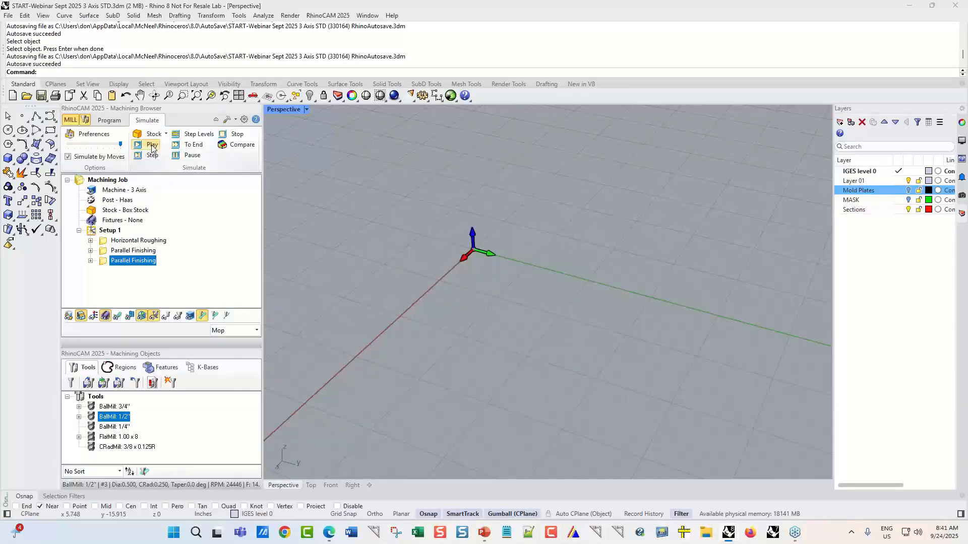
{"action": "left_click", "coordinate": [179, 316]}
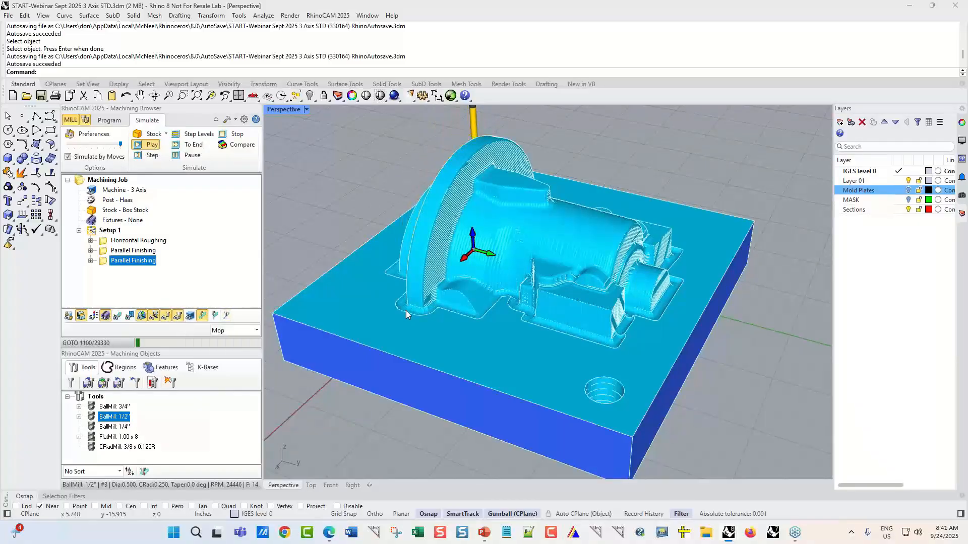
{"action": "right_click_drag", "start_coordinate": [399, 331], "coordinate": [485, 309]}
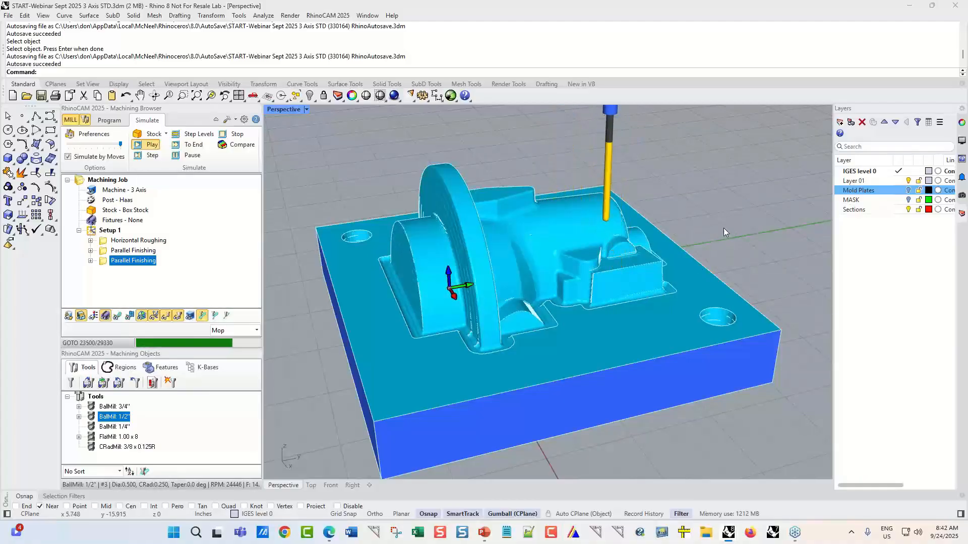
{"action": "right_click_drag", "start_coordinate": [724, 228], "coordinate": [610, 238]}
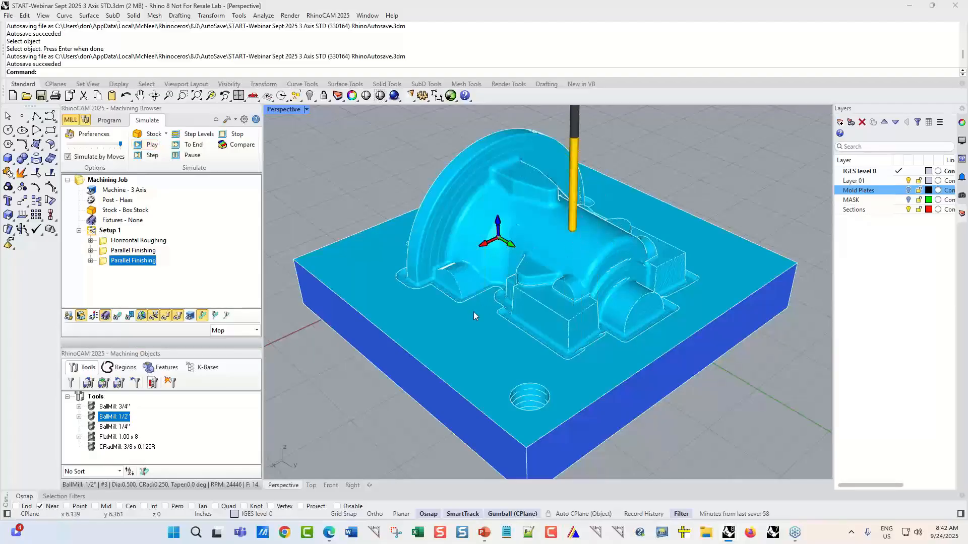
Step: Examine the simulated stock around the part's base, fillets, narrow corners and the rectangular block for cusps and leftover material
{"action": "scroll", "coordinate": [482, 291], "scroll_direction": "up", "scroll_amount": 5}
{"action": "scroll", "coordinate": [492, 292], "scroll_direction": "up", "scroll_amount": 2}
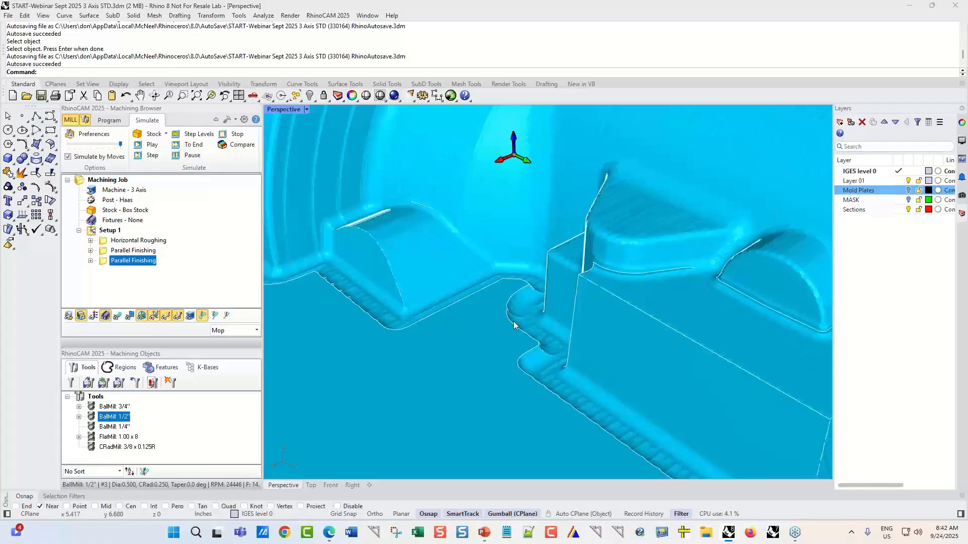
{"action": "right_click_drag", "start_coordinate": [459, 346], "coordinate": [421, 333]}
{"action": "scroll", "coordinate": [419, 334], "scroll_direction": "down", "scroll_amount": 3}
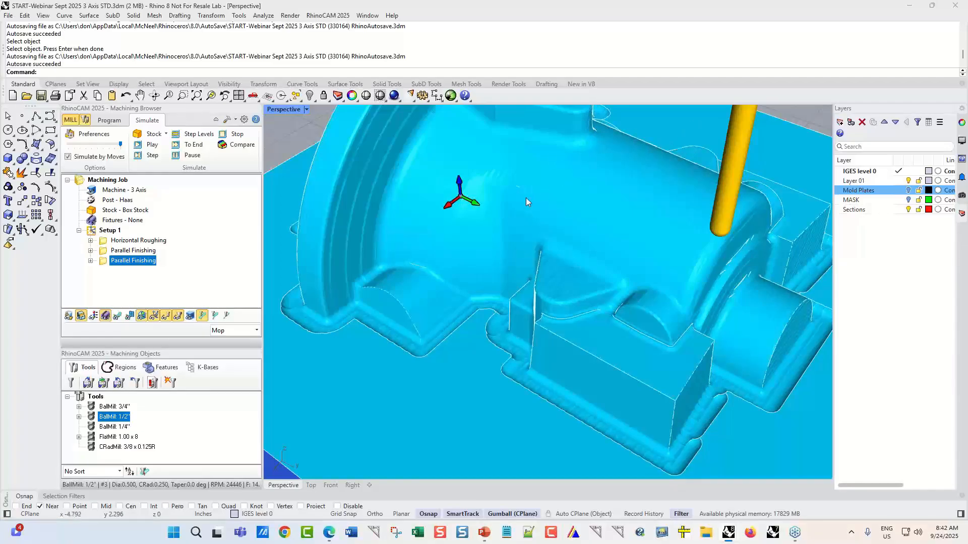
{"action": "scroll", "coordinate": [467, 292], "scroll_direction": "up", "scroll_amount": 8}
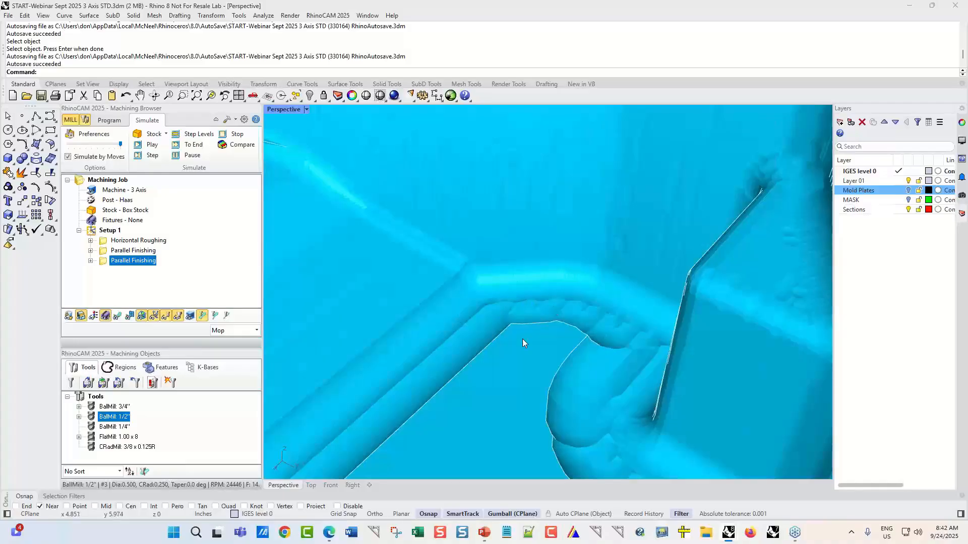
{"action": "scroll", "coordinate": [493, 232], "scroll_direction": "down", "scroll_amount": 10}
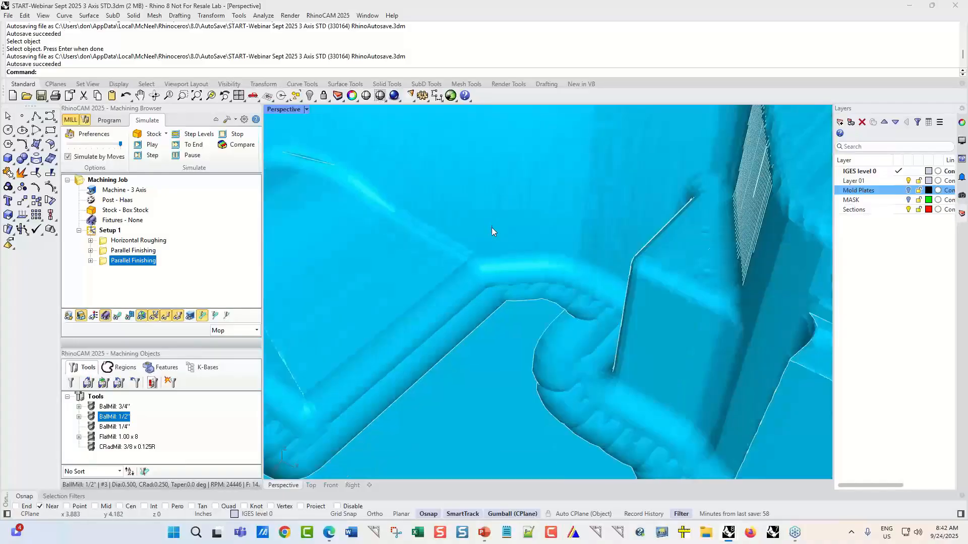
{"action": "scroll", "coordinate": [497, 244], "scroll_direction": "down", "scroll_amount": 3}
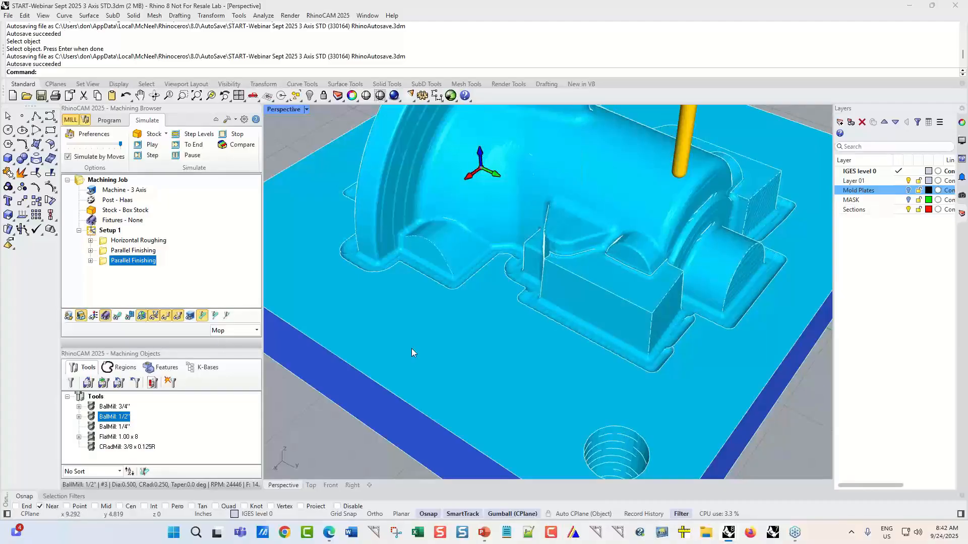
{"action": "scroll", "coordinate": [610, 306], "scroll_direction": "up", "scroll_amount": 10}
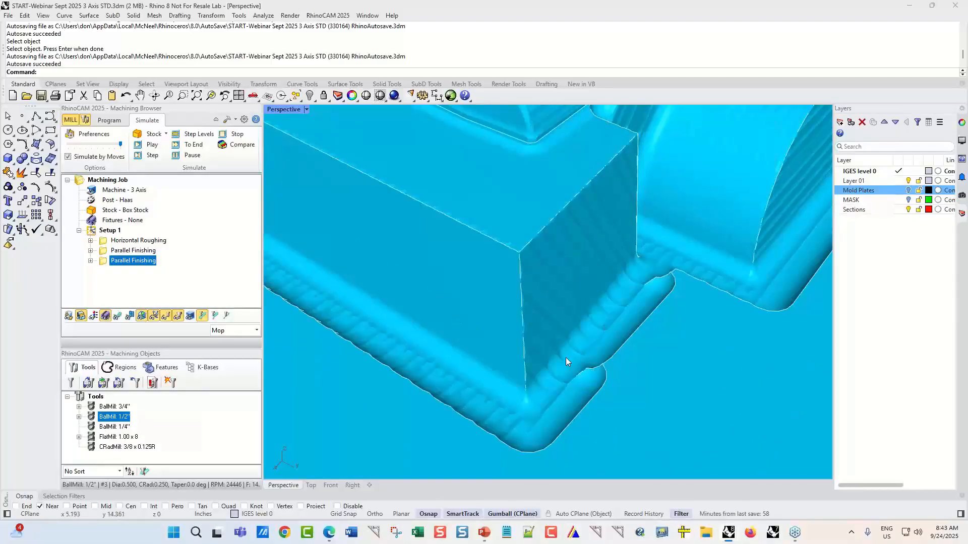
{"action": "scroll", "coordinate": [499, 331], "scroll_direction": "down", "scroll_amount": 5}
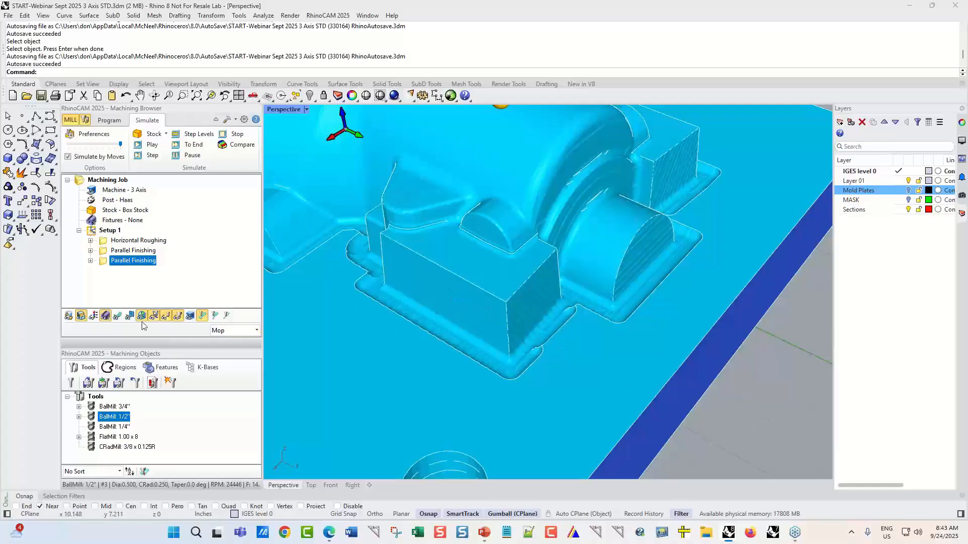
Step: Display the toolpath over the simulated stock and examine the pass spacing on the rectangular block's steep end and side walls
{"action": "left_click", "coordinate": [118, 316]}
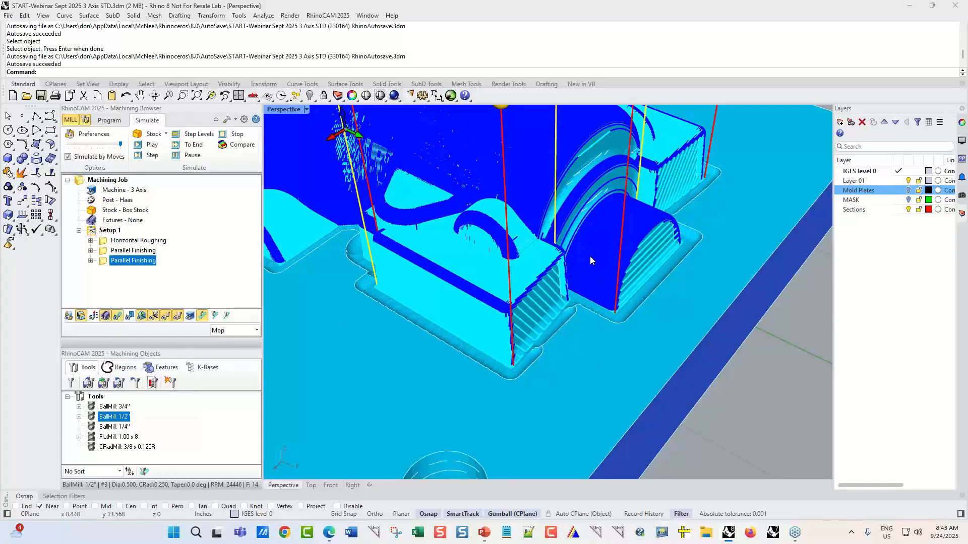
{"action": "scroll", "coordinate": [590, 256], "scroll_direction": "up", "scroll_amount": 2}
{"action": "scroll", "coordinate": [586, 271], "scroll_direction": "up", "scroll_amount": 1}
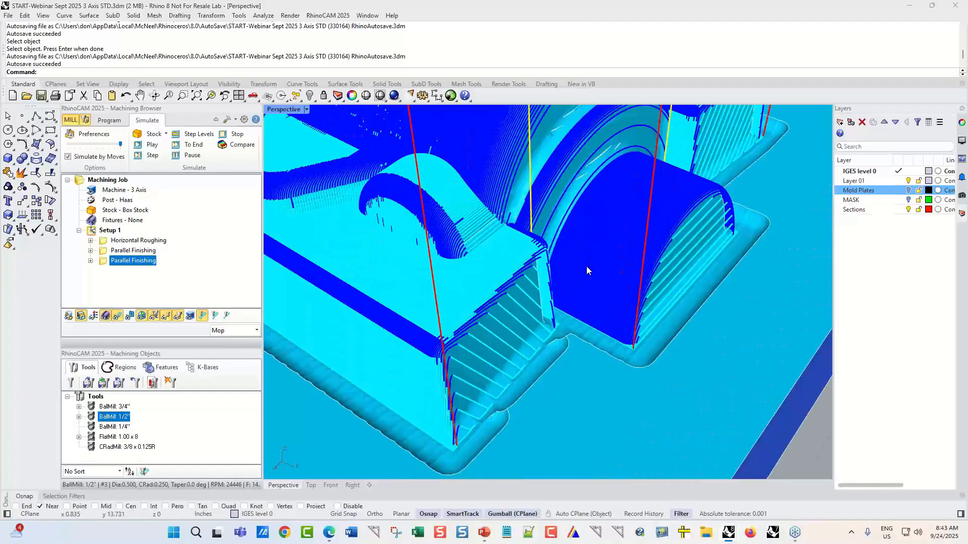
{"action": "scroll", "coordinate": [559, 292], "scroll_direction": "down", "scroll_amount": 3}
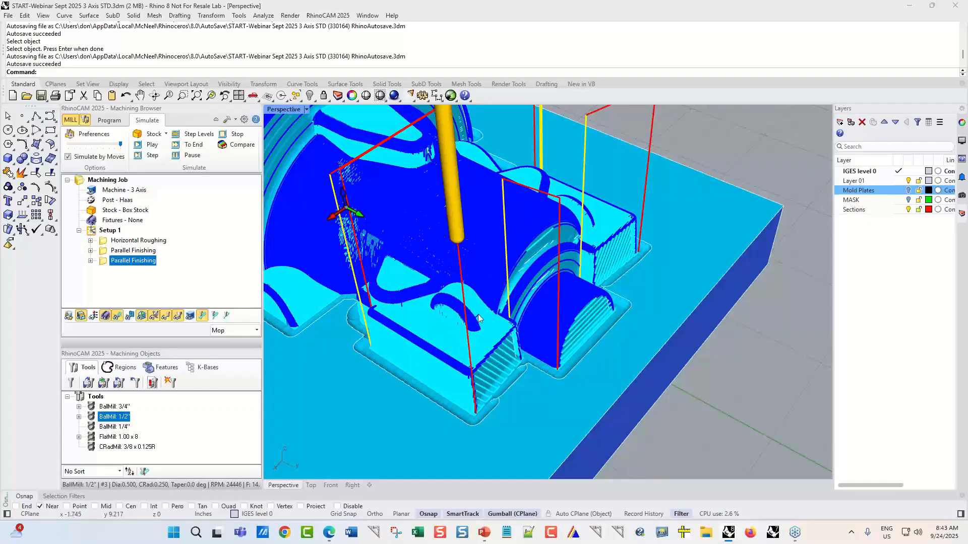
{"action": "scroll", "coordinate": [429, 400], "scroll_direction": "up", "scroll_amount": 4}
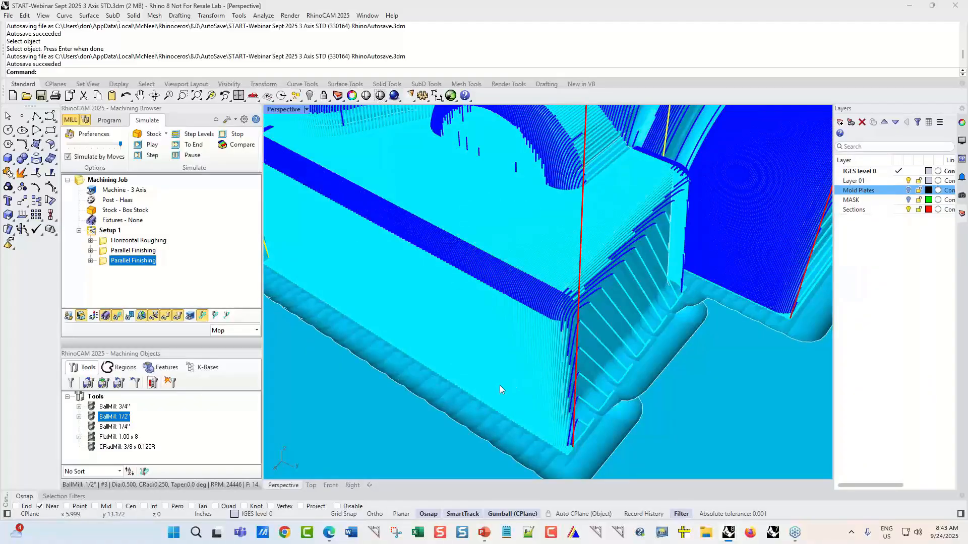
{"action": "scroll", "coordinate": [498, 387], "scroll_direction": "down", "scroll_amount": 6}
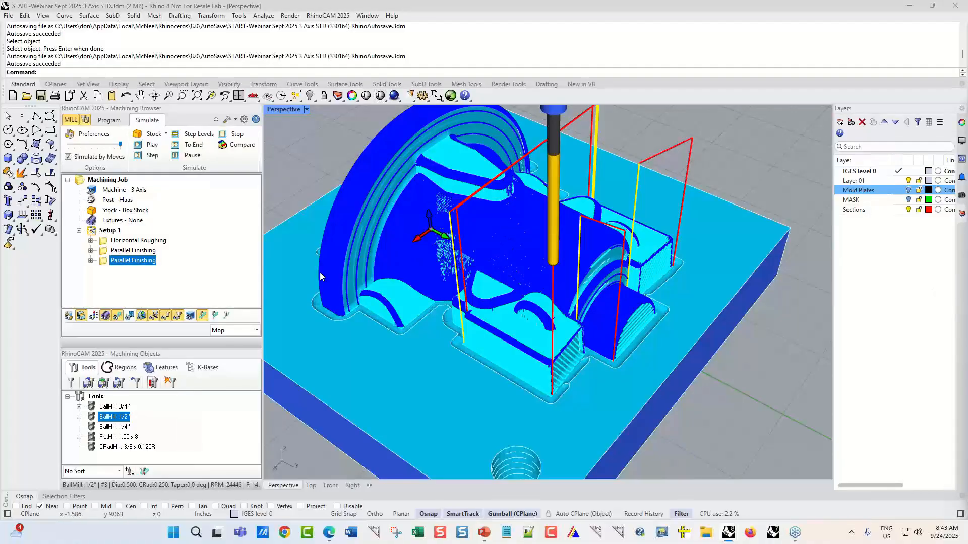
Step: Create another 3-axis parallel finishing operation and assign the BallMill 1/4" tool to it
{"action": "left_click", "coordinate": [109, 122]}
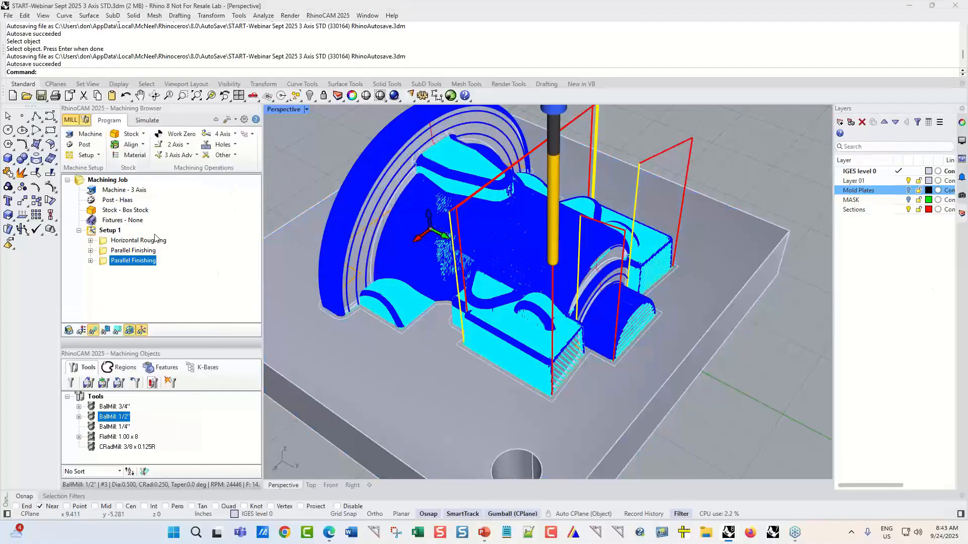
{"action": "left_click", "coordinate": [179, 156]}
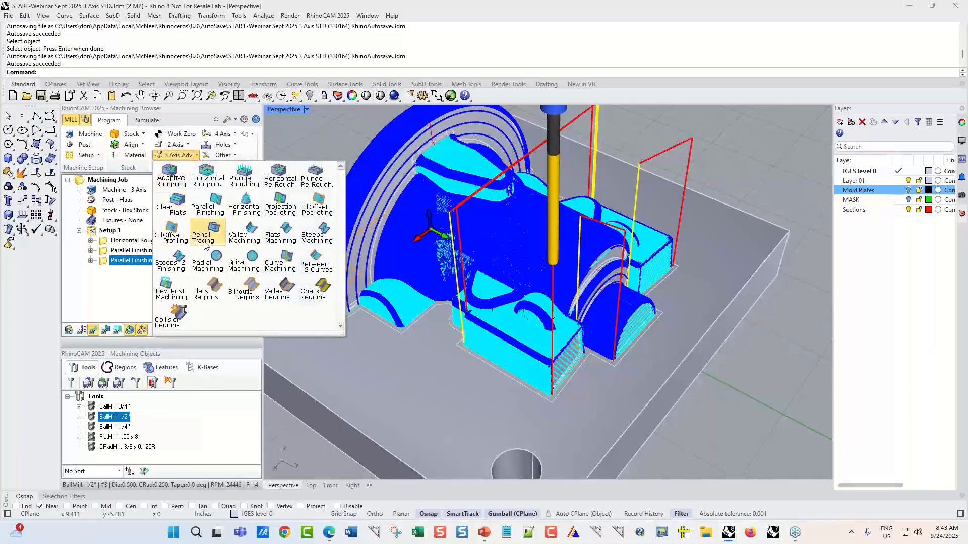
{"action": "left_click", "coordinate": [204, 207]}
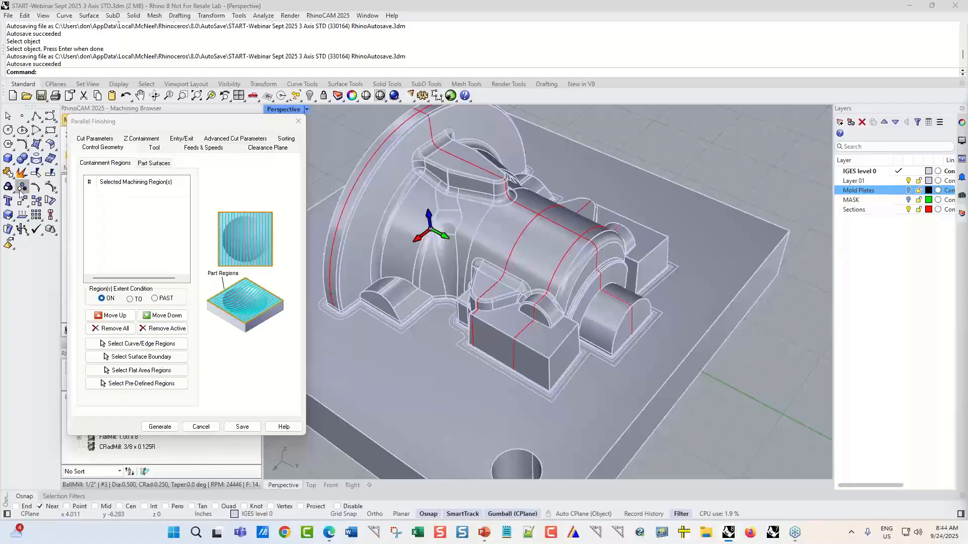
{"action": "left_click", "coordinate": [154, 147]}
{"action": "left_click", "coordinate": [132, 196]}
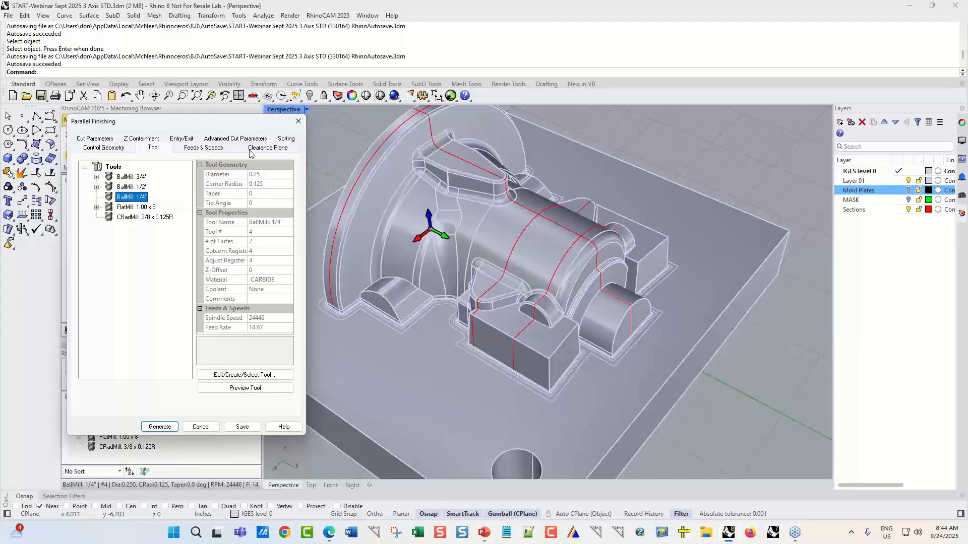
Step: Review the cut tolerances and stock allowance, and set the stepover to 5% of the tool diameter
{"action": "left_click", "coordinate": [89, 139]}
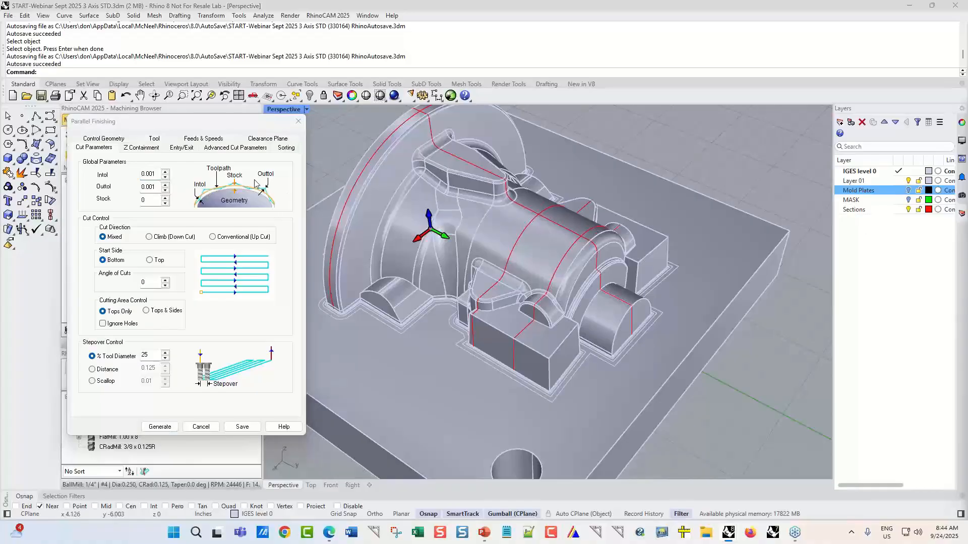
{"action": "double_click", "coordinate": [152, 200]}
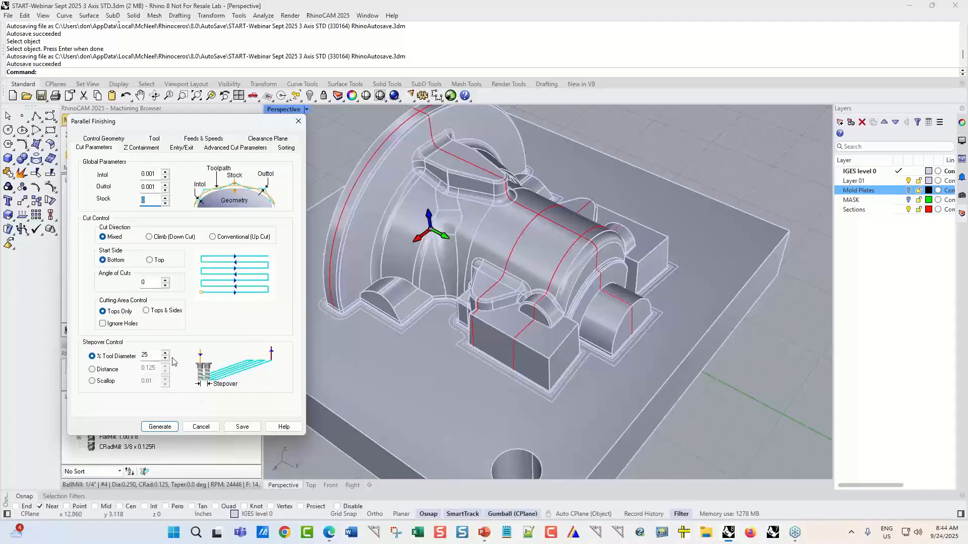
{"action": "double_click", "coordinate": [147, 356]}
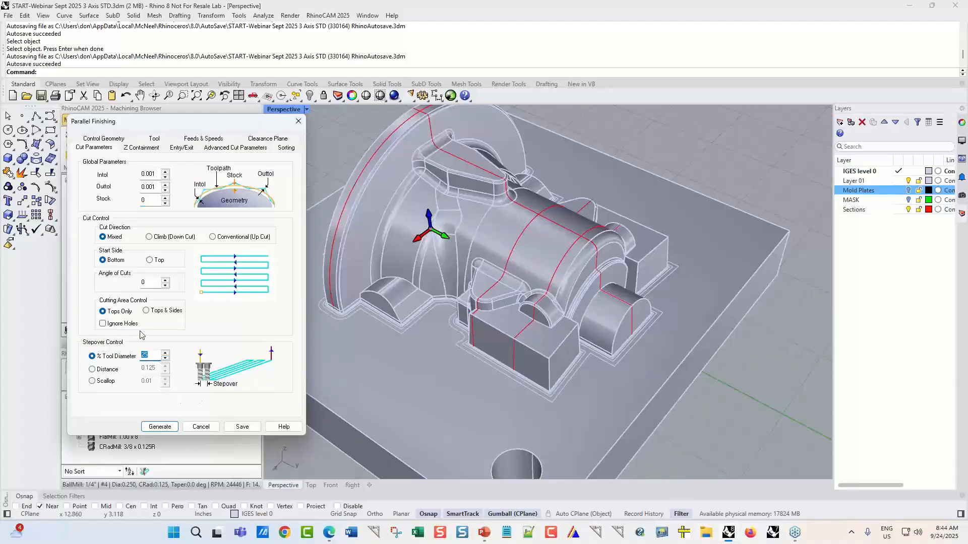
{"action": "type", "text": "5"}
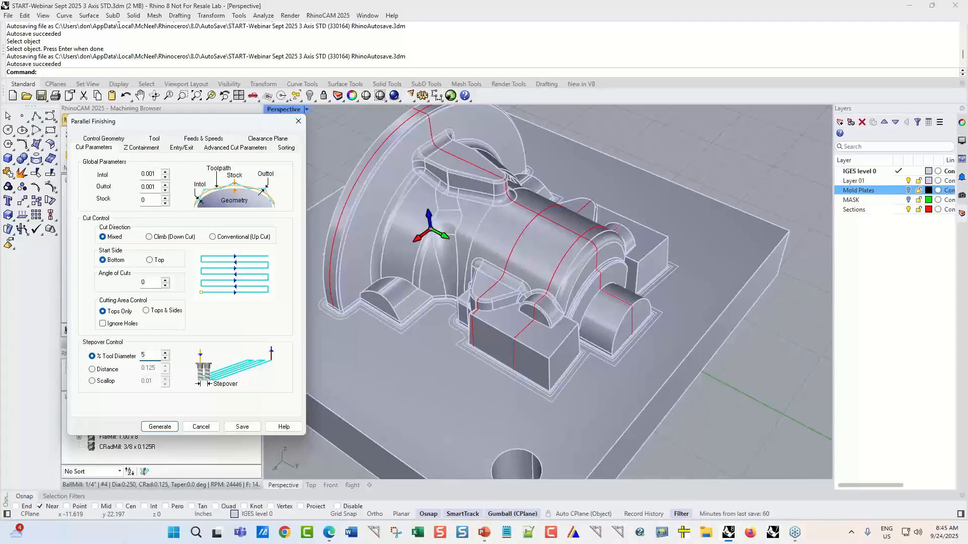
Step: Review the Z containment and entry/exit settings, enable arc fitting, and generate the 1/4" parallel finishing toolpath
{"action": "left_click", "coordinate": [150, 148]}
{"action": "left_click", "coordinate": [181, 150]}
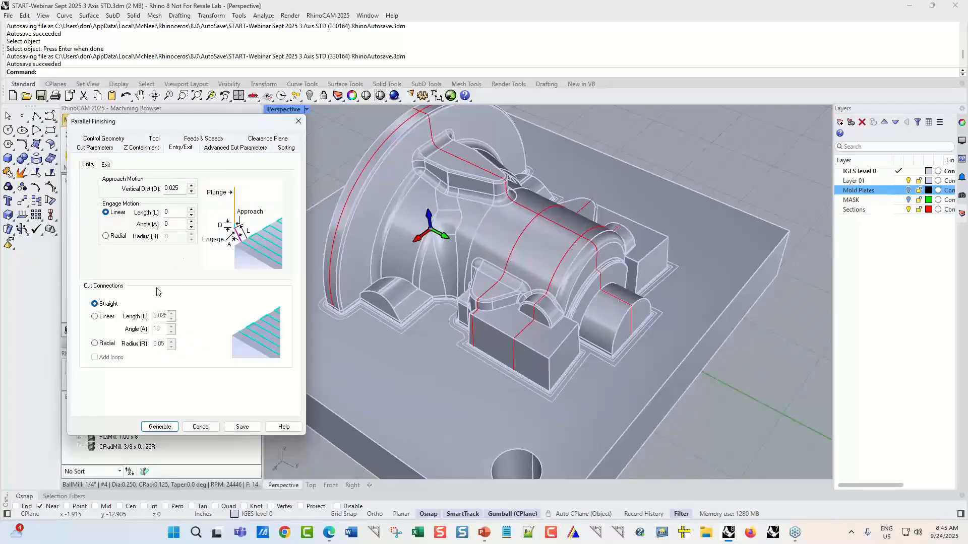
{"action": "left_click", "coordinate": [220, 150]}
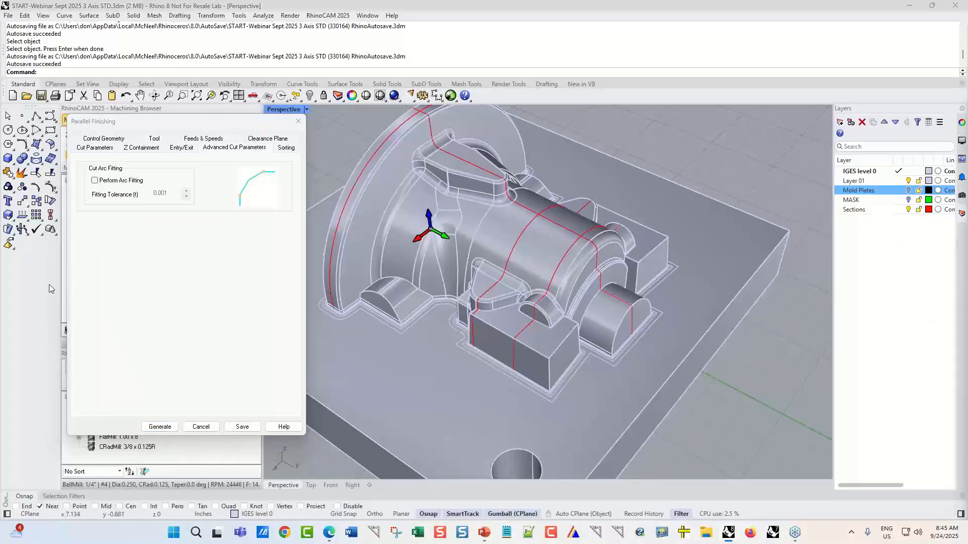
{"action": "left_click", "coordinate": [126, 186]}
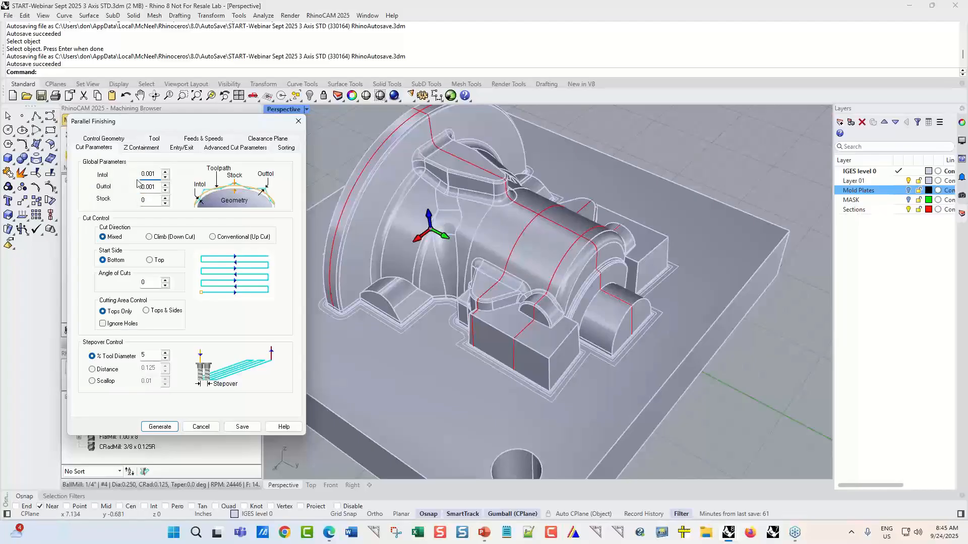
{"action": "left_click", "coordinate": [224, 149]}
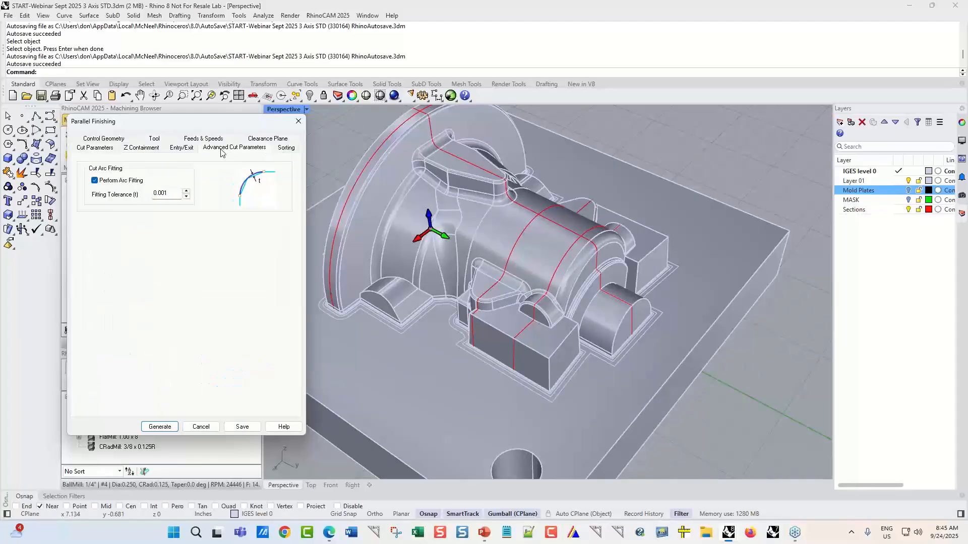
{"action": "left_click", "coordinate": [174, 195]}
{"action": "left_click", "coordinate": [162, 427]}
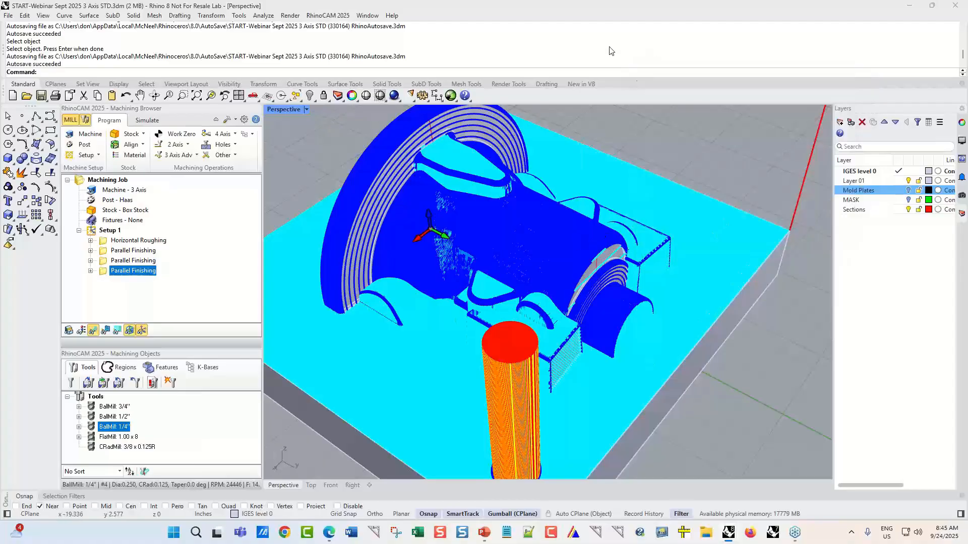
Step: Examine the extent of the 1/4" toolpath over the plate and its hole, then hide the toolpath
{"action": "scroll", "coordinate": [574, 276], "scroll_direction": "down", "scroll_amount": 3}
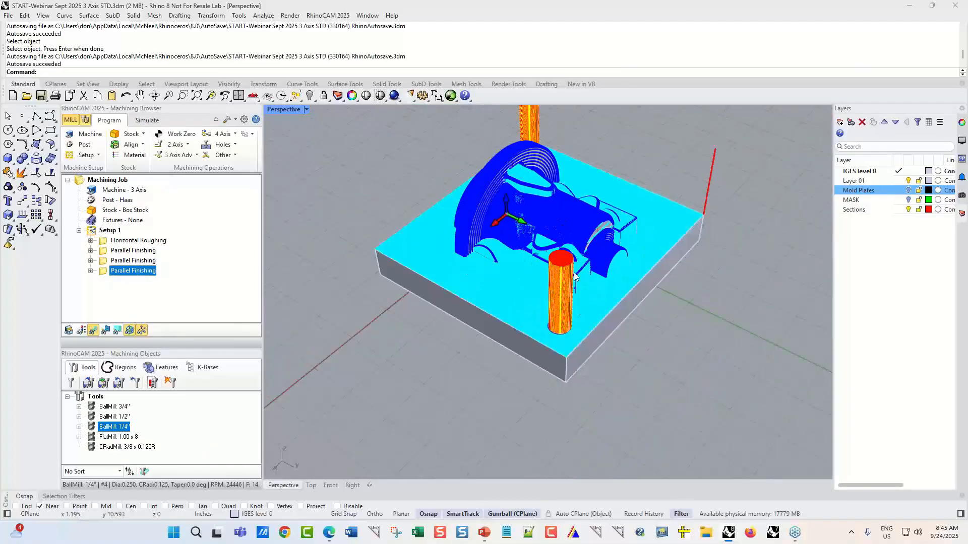
{"action": "scroll", "coordinate": [569, 285], "scroll_direction": "up", "scroll_amount": 4}
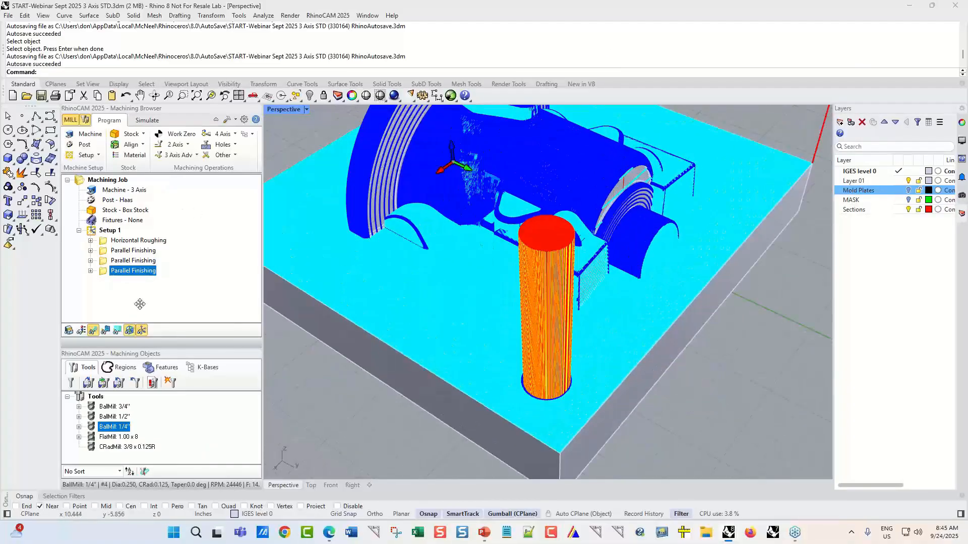
{"action": "left_click", "coordinate": [93, 332]}
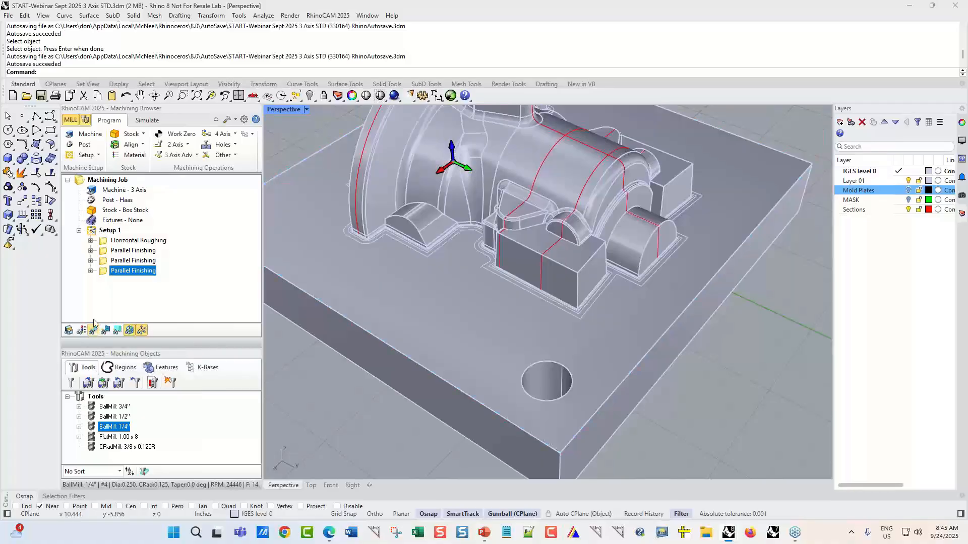
Step: Contain the 1/4" parallel finishing operation within the inner offset curve around the part's base and regenerate its toolpath
{"action": "double_click", "coordinate": [104, 275]}
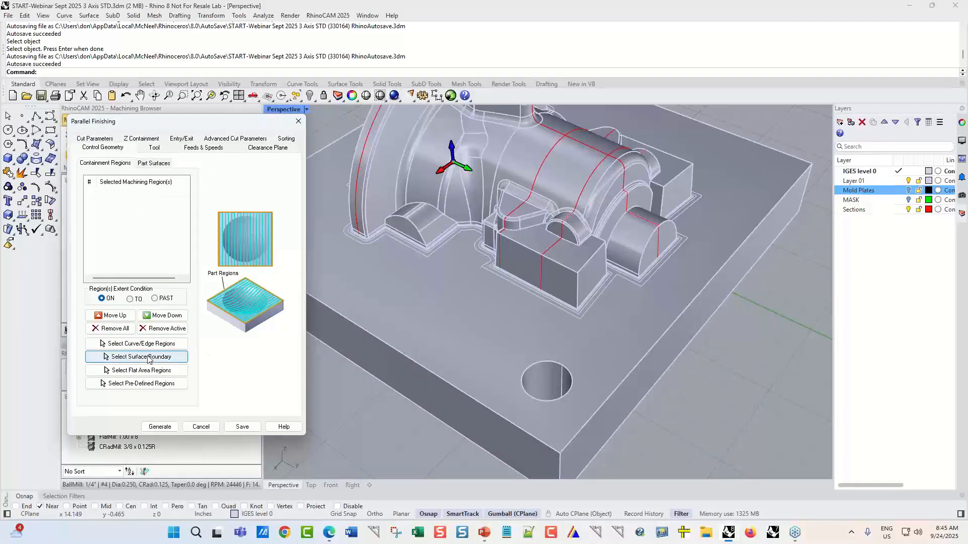
{"action": "left_click", "coordinate": [137, 344]}
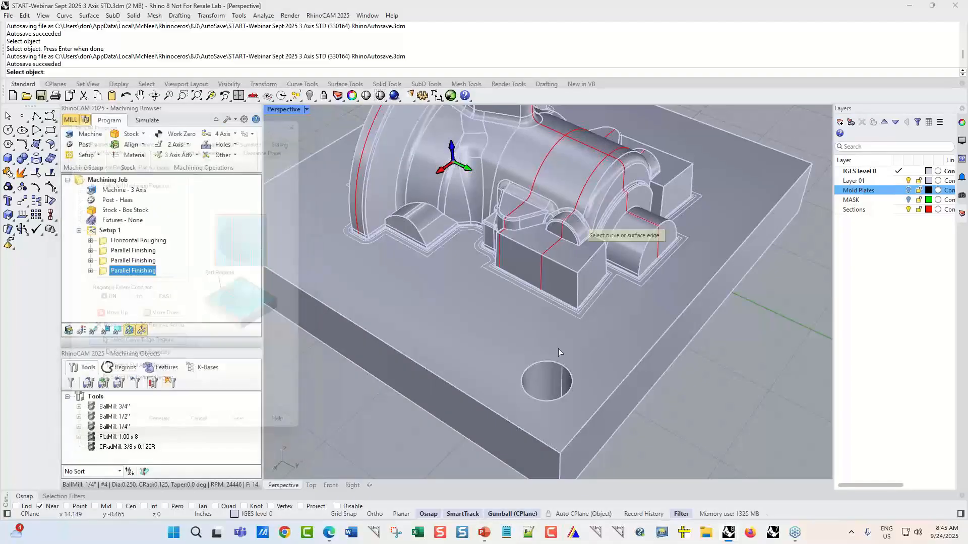
{"action": "scroll", "coordinate": [598, 288], "scroll_direction": "up", "scroll_amount": 10}
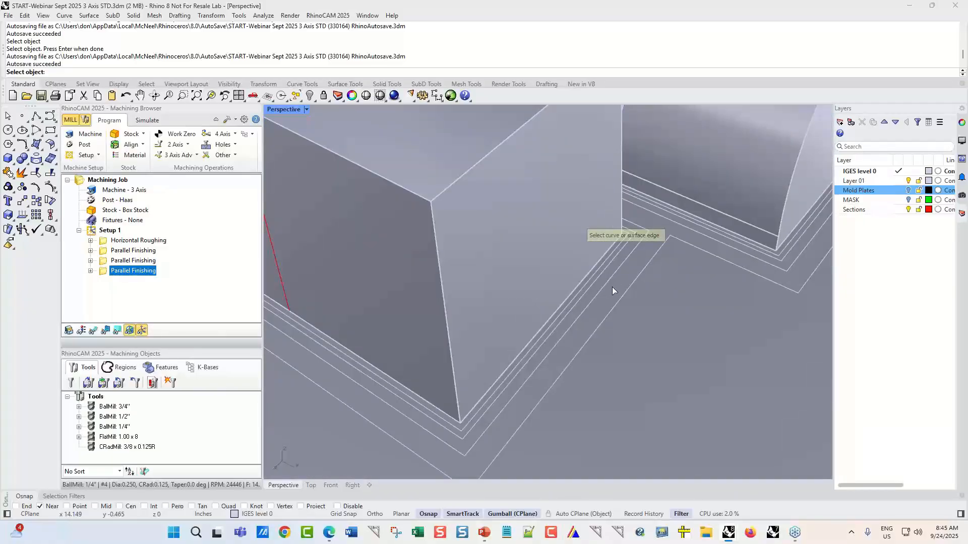
{"action": "left_click", "coordinate": [604, 271]}
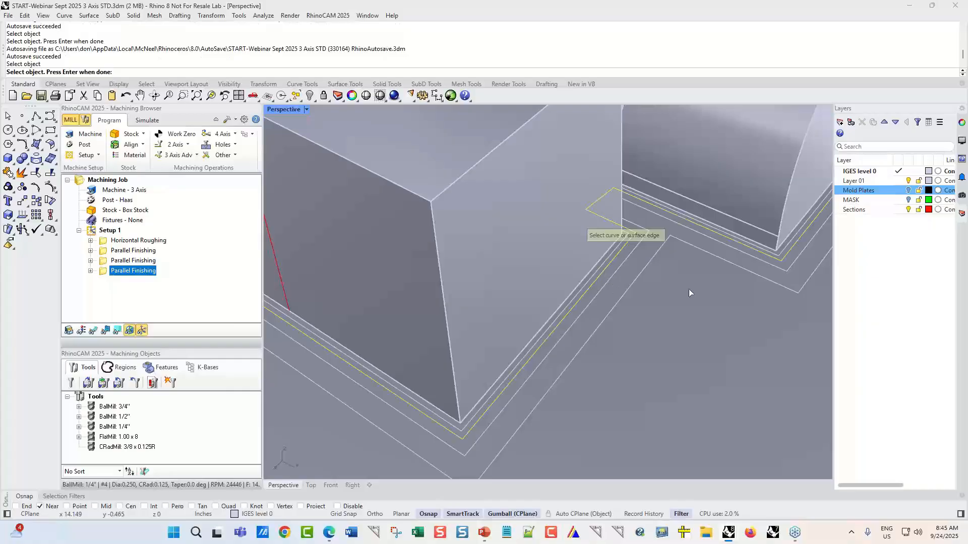
{"action": "key", "text": "Return"}
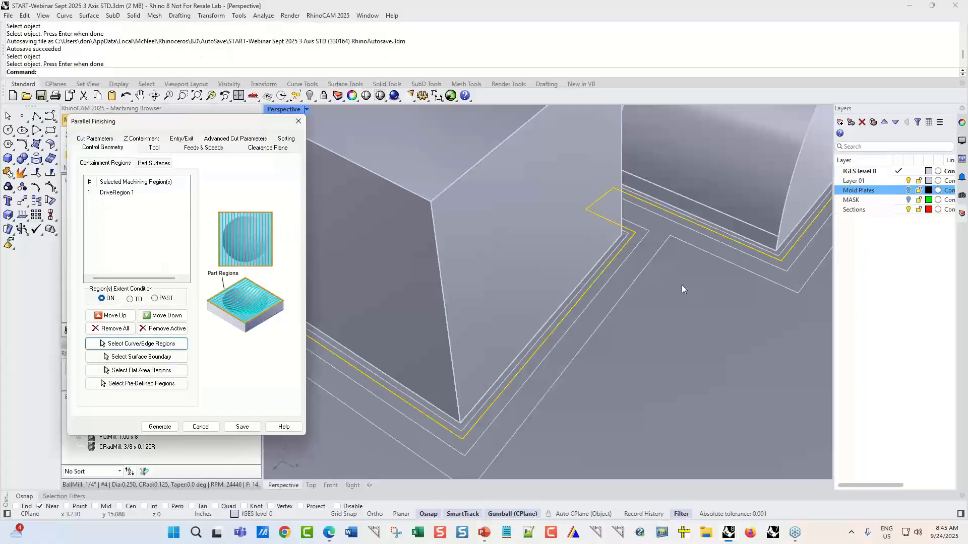
{"action": "left_click", "coordinate": [160, 427]}
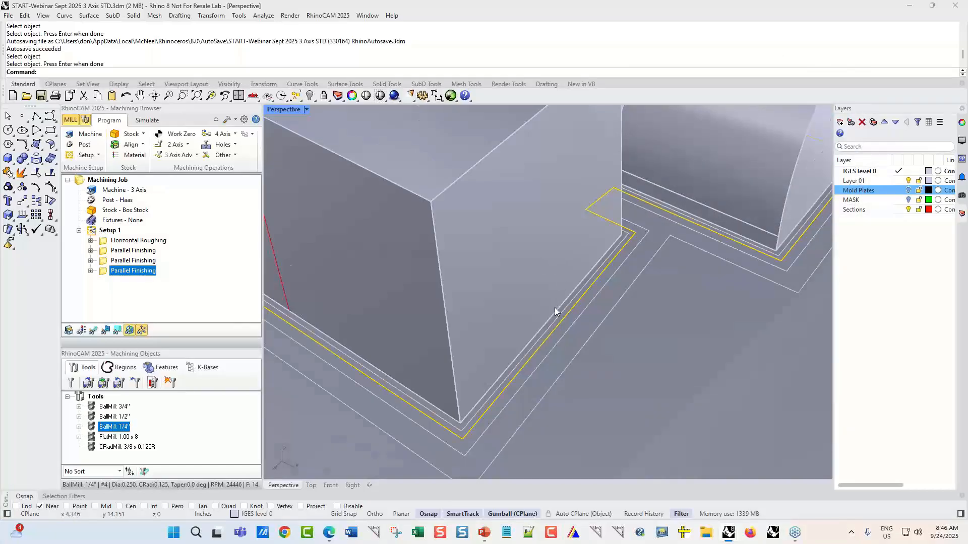
Step: Display the contained 1/4" toolpath and compare its pass spacing on the rectangular block's end face with the 1/2" toolpath
{"action": "scroll", "coordinate": [581, 313], "scroll_direction": "down", "scroll_amount": 4}
{"action": "left_click", "coordinate": [92, 330]}
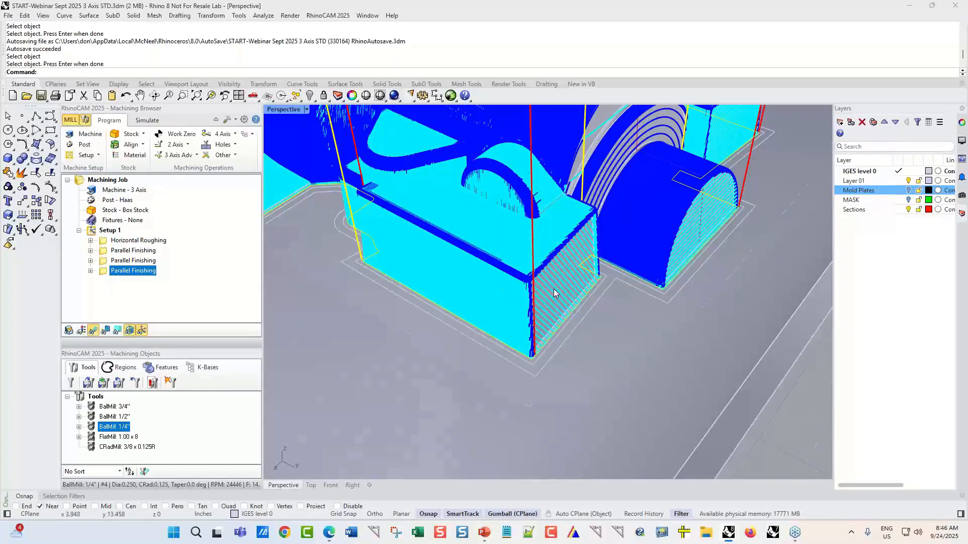
{"action": "scroll", "coordinate": [564, 292], "scroll_direction": "up", "scroll_amount": 2}
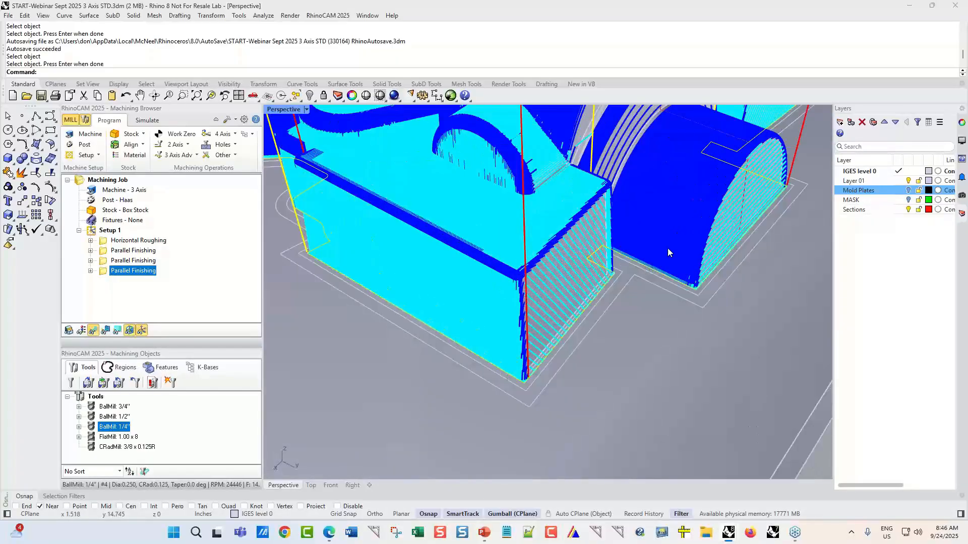
{"action": "left_click", "coordinate": [121, 262]}
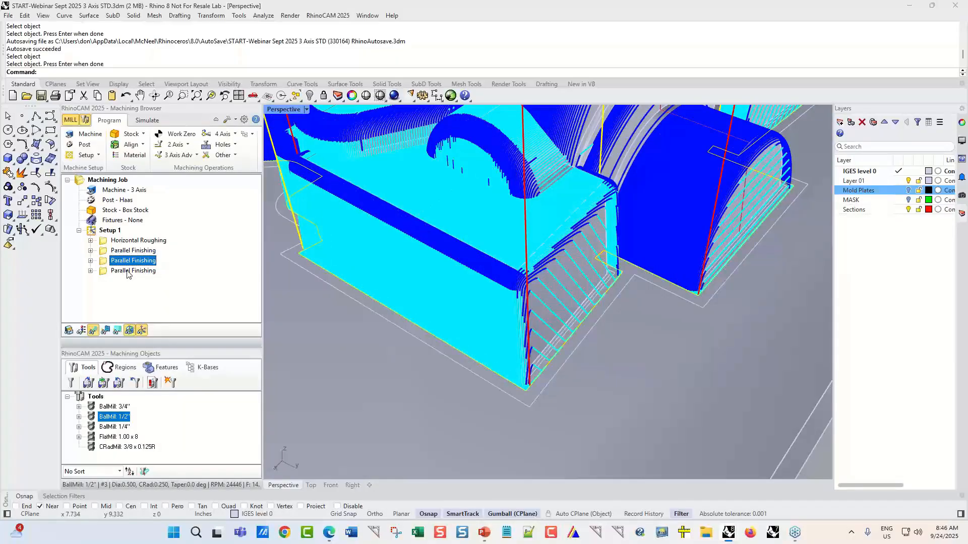
{"action": "left_click", "coordinate": [127, 271]}
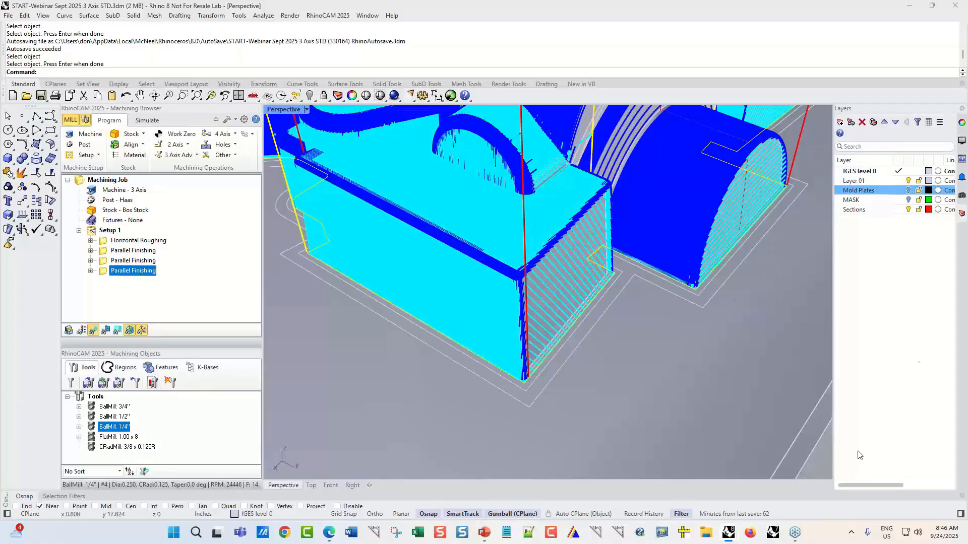
Step: Examine the extent of the 1/4" toolpath around the part and its pass density on the cylindrical body
{"action": "left_click", "coordinate": [652, 355]}
{"action": "scroll", "coordinate": [639, 369], "scroll_direction": "down", "scroll_amount": 6}
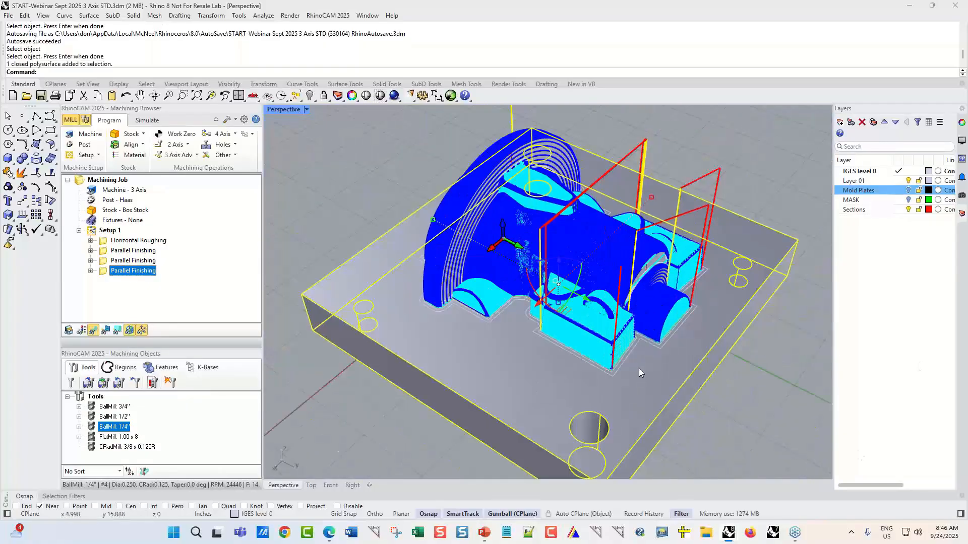
{"action": "scroll", "coordinate": [543, 219], "scroll_direction": "up", "scroll_amount": 8}
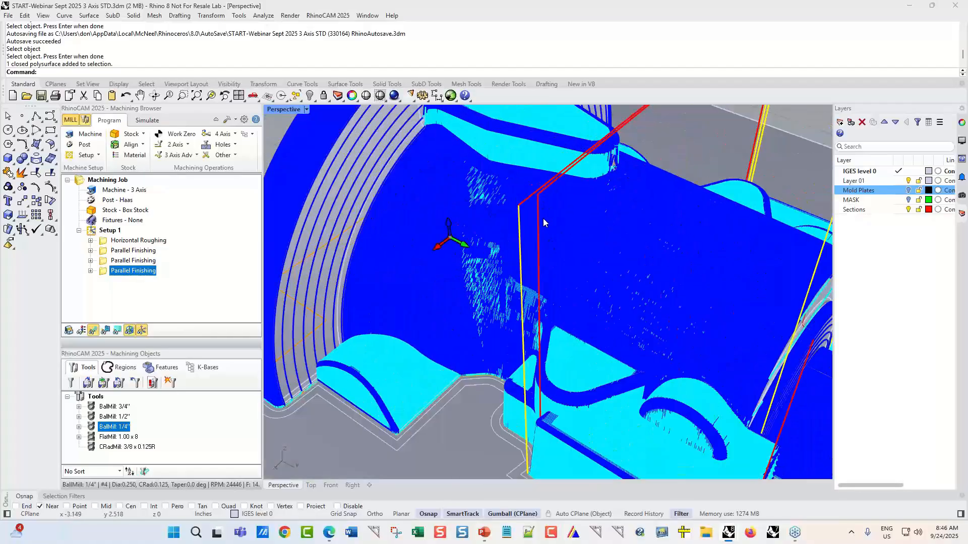
{"action": "scroll", "coordinate": [542, 225], "scroll_direction": "up", "scroll_amount": 4}
{"action": "scroll", "coordinate": [511, 274], "scroll_direction": "down", "scroll_amount": 10}
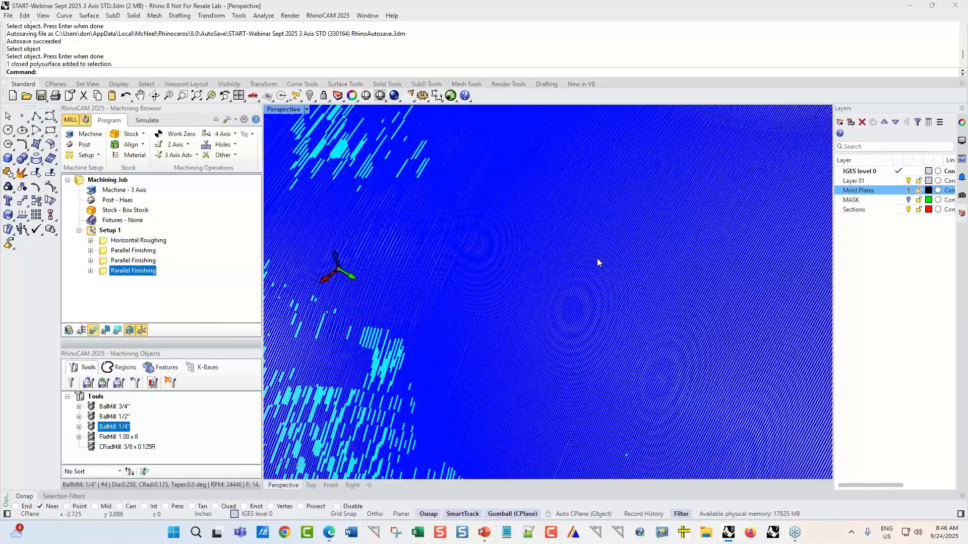
{"action": "scroll", "coordinate": [510, 274], "scroll_direction": "down", "scroll_amount": 2}
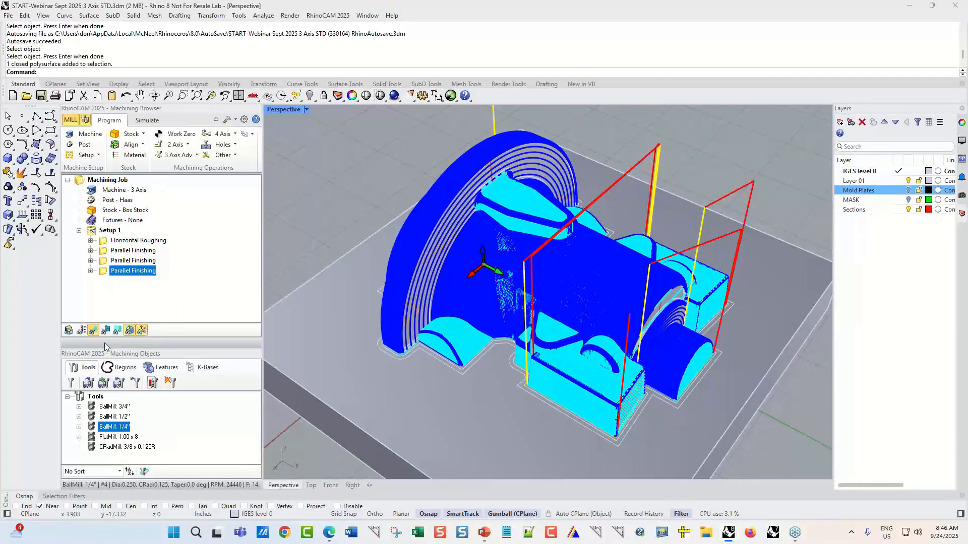
Step: Hide the toolpath, play and pause the 1/4" finishing simulation, and simulate the operation through to its end
{"action": "left_click", "coordinate": [147, 121]}
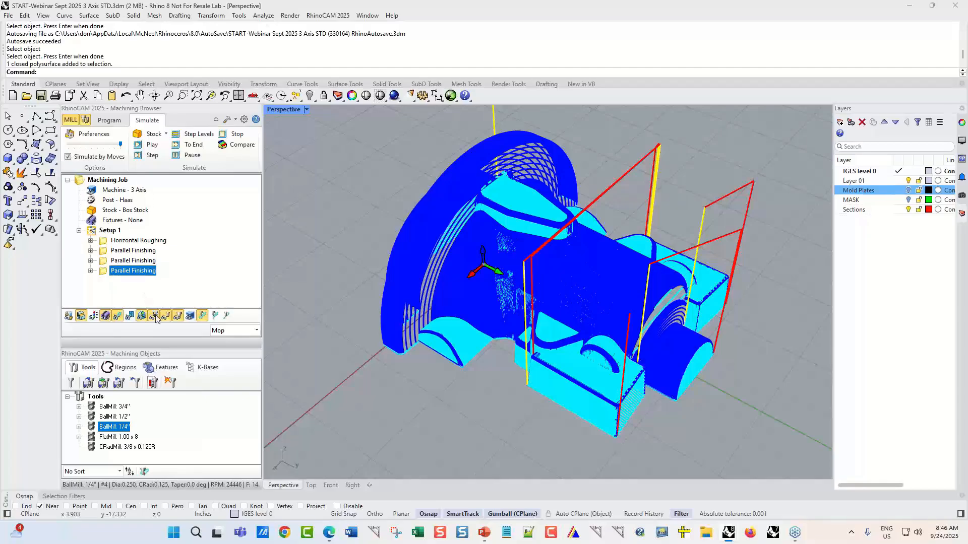
{"action": "left_click", "coordinate": [119, 316]}
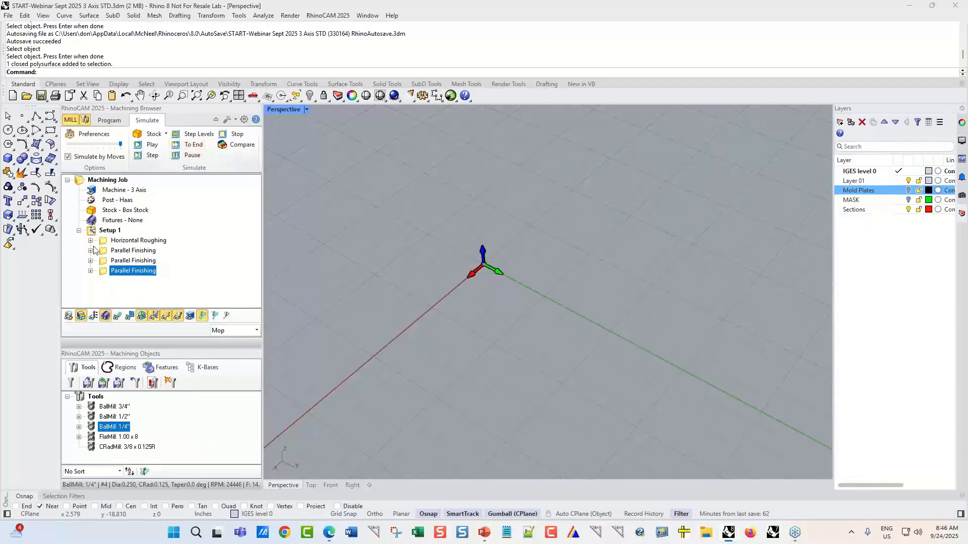
{"action": "left_click", "coordinate": [152, 145]}
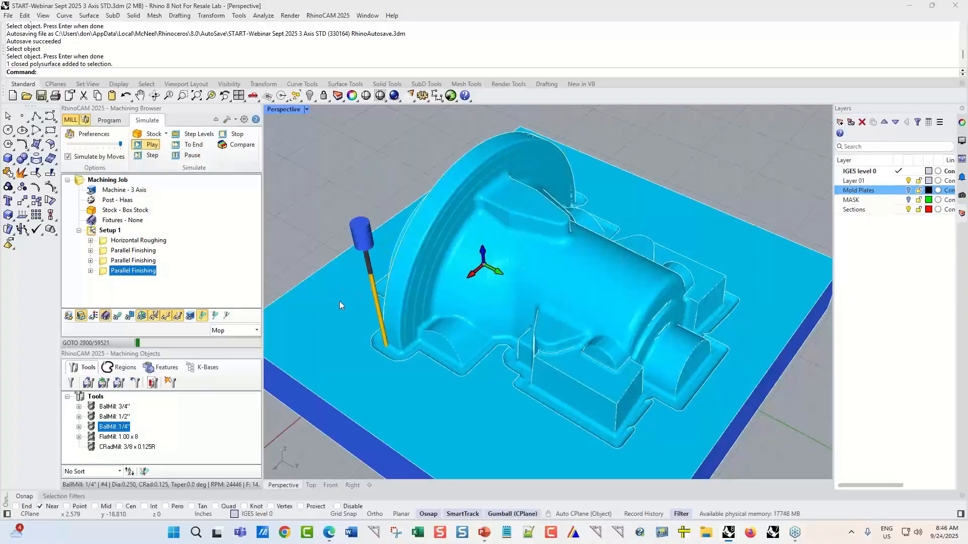
{"action": "right_click_drag", "start_coordinate": [340, 301], "coordinate": [453, 284]}
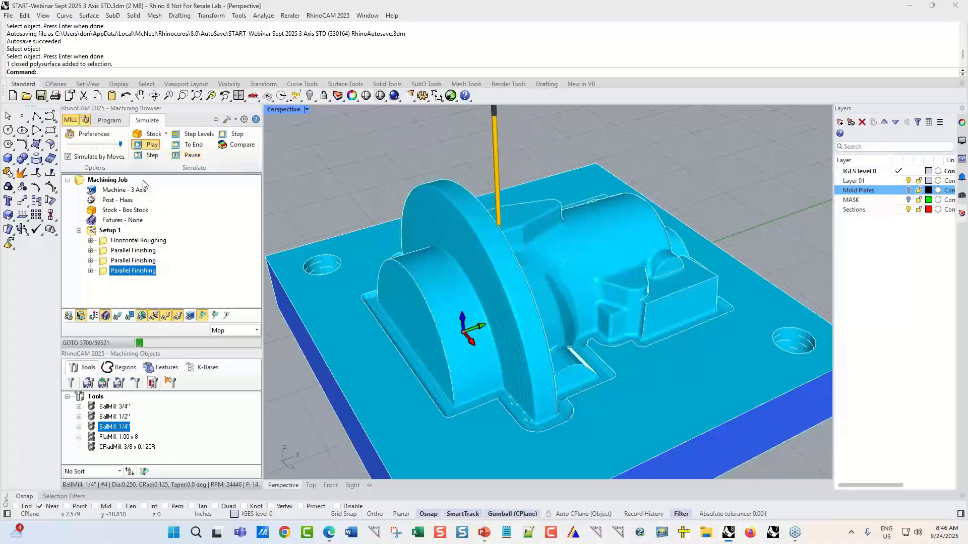
{"action": "left_click", "coordinate": [196, 157]}
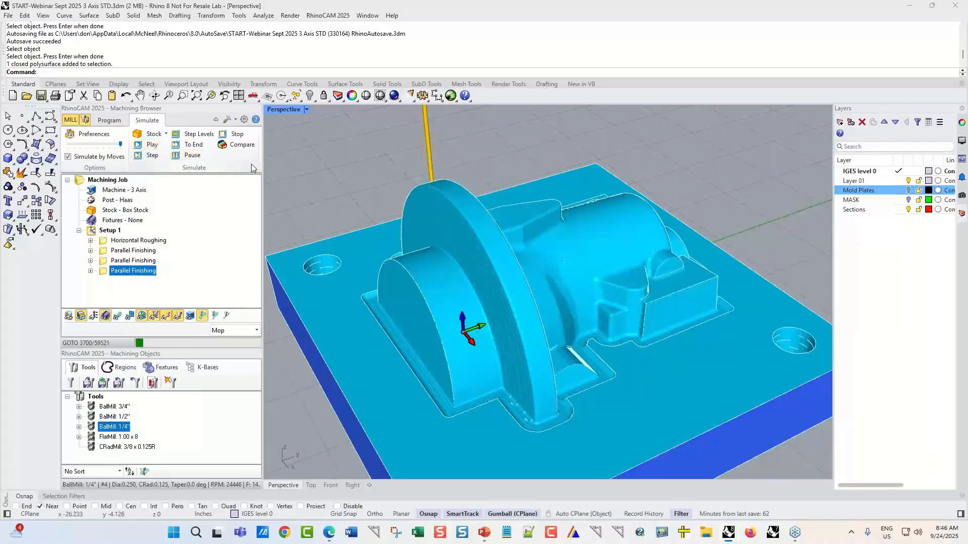
{"action": "left_click", "coordinate": [196, 146]}
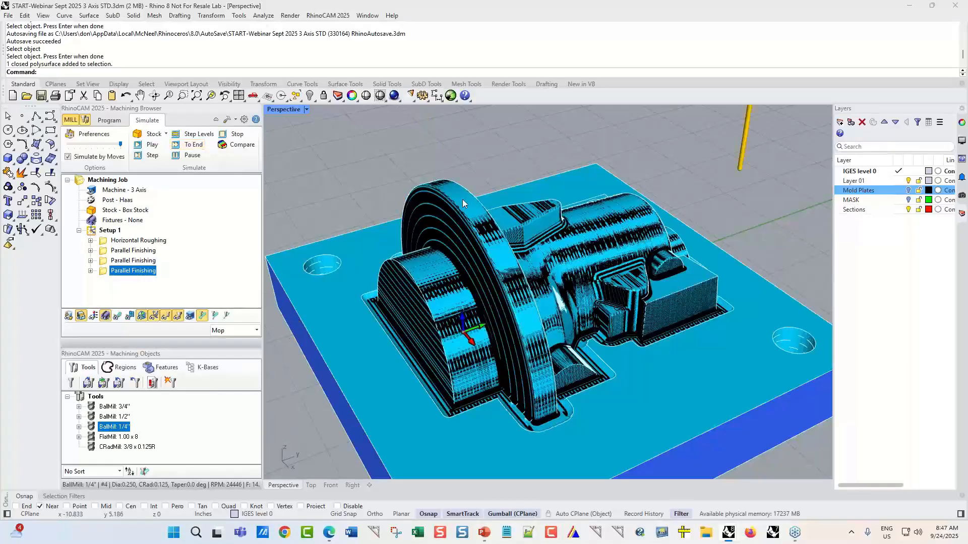
Step: Set the simulation color of the 1/4" parallel finishing operation to sky blue and refresh the simulated stock
{"action": "right_click", "coordinate": [145, 276]}
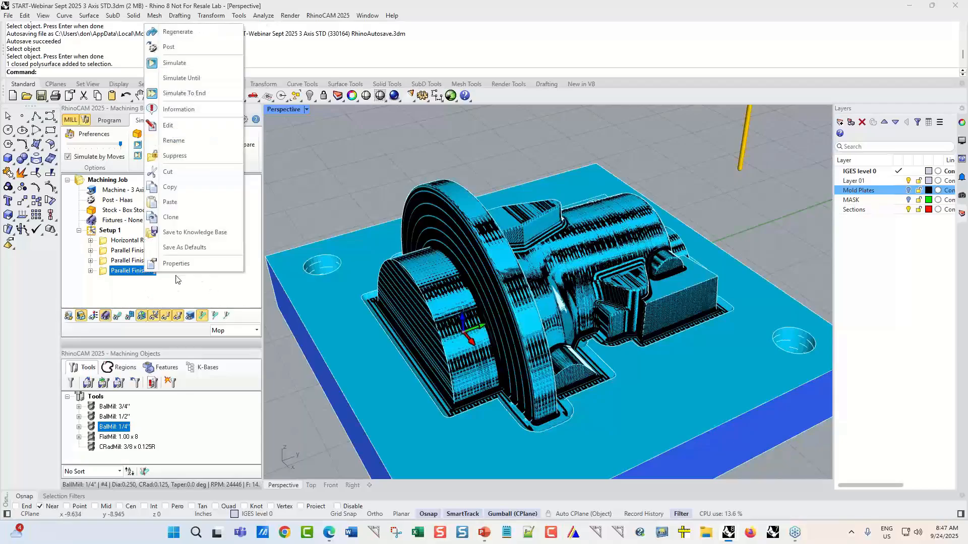
{"action": "left_click", "coordinate": [177, 267]}
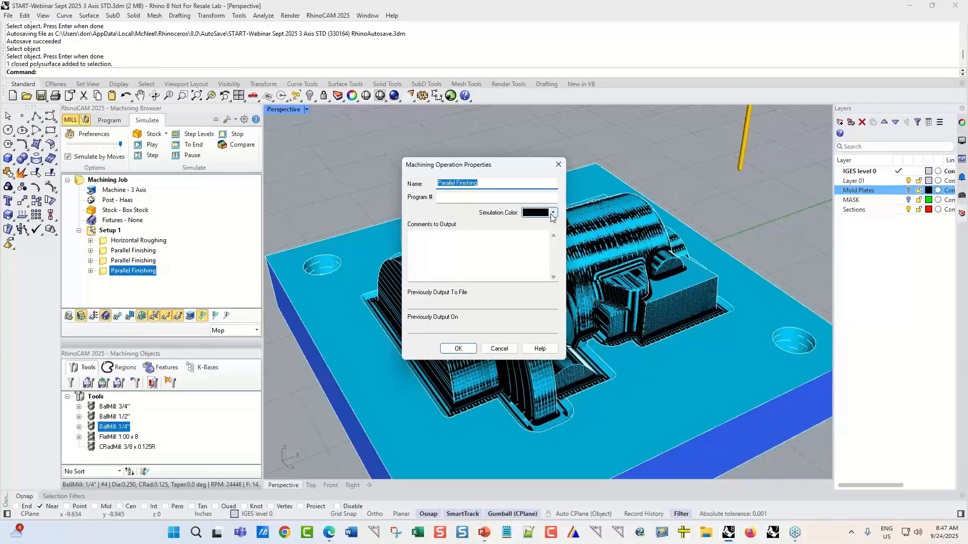
{"action": "left_click", "coordinate": [553, 213]}
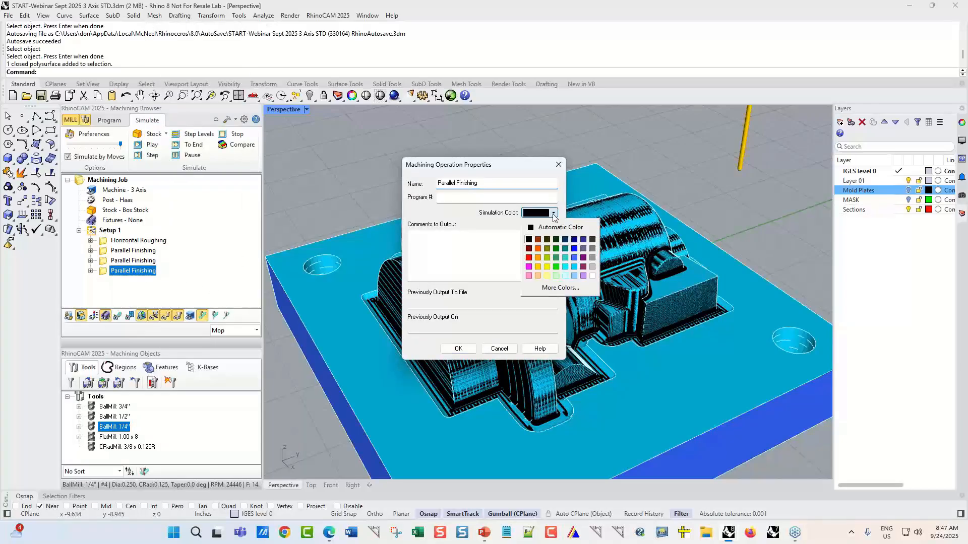
{"action": "left_click", "coordinate": [574, 270]}
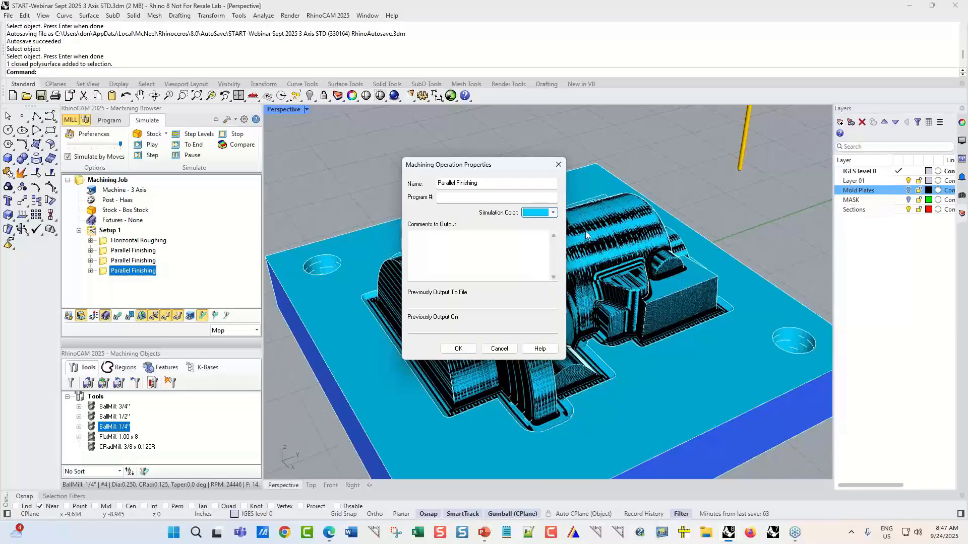
{"action": "left_click", "coordinate": [468, 350]}
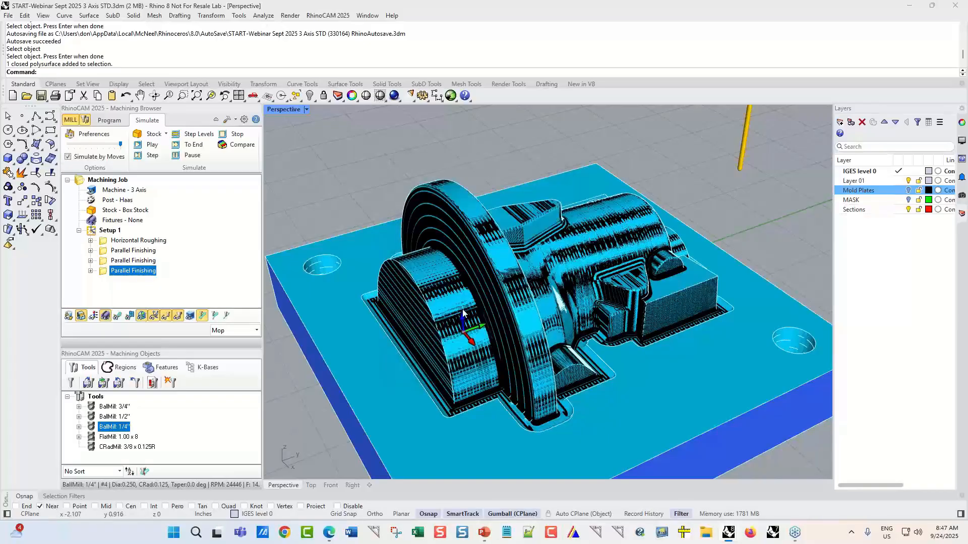
{"action": "left_click", "coordinate": [139, 260]}
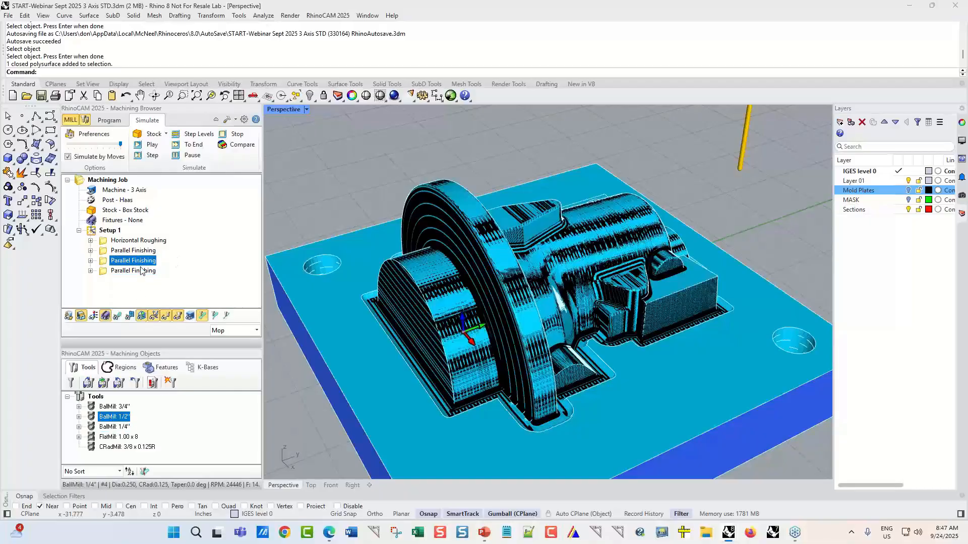
{"action": "left_click", "coordinate": [141, 271]}
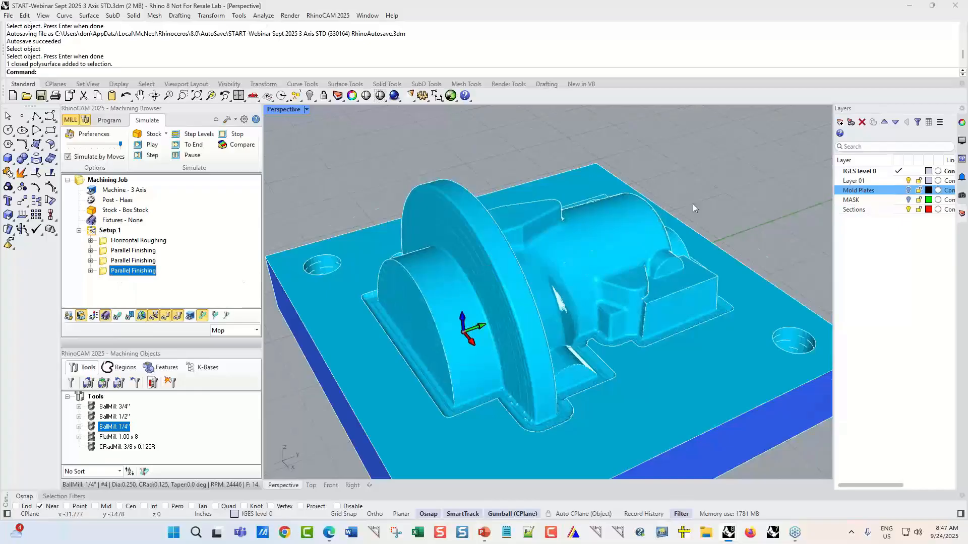
Step: Examine the simulated surface finish on the cylindrical body, around the side blocks, and along the fillets at the part's base
{"action": "right_click_drag", "start_coordinate": [692, 203], "coordinate": [768, 237]}
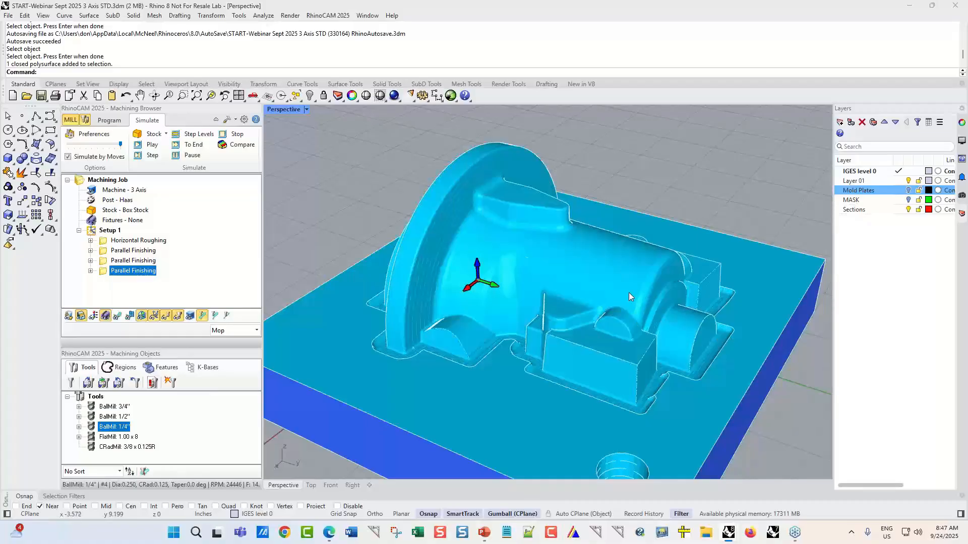
{"action": "scroll", "coordinate": [628, 292], "scroll_direction": "up", "scroll_amount": 3}
{"action": "scroll", "coordinate": [552, 298], "scroll_direction": "up", "scroll_amount": 3}
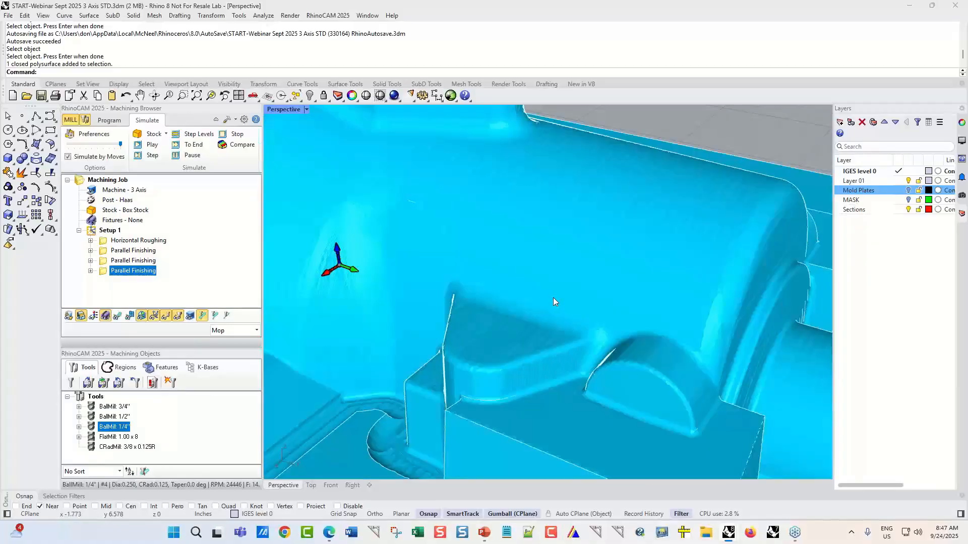
{"action": "scroll", "coordinate": [634, 211], "scroll_direction": "up", "scroll_amount": 2}
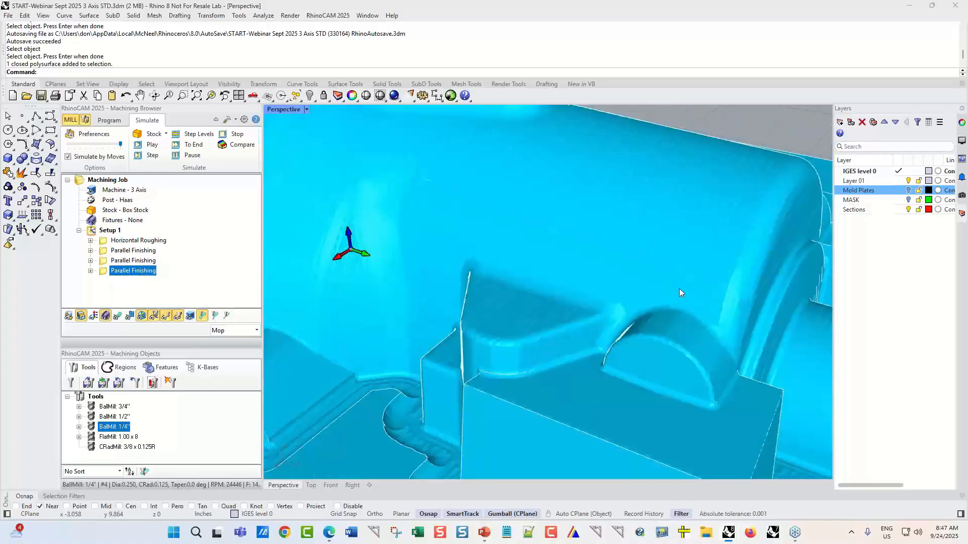
{"action": "scroll", "coordinate": [559, 143], "scroll_direction": "up", "scroll_amount": 2}
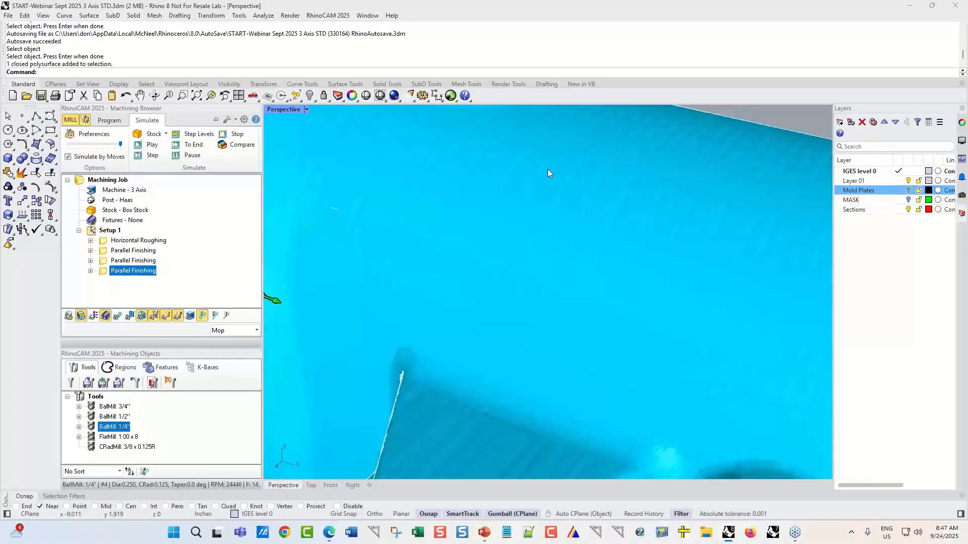
{"action": "scroll", "coordinate": [634, 229], "scroll_direction": "down", "scroll_amount": 4}
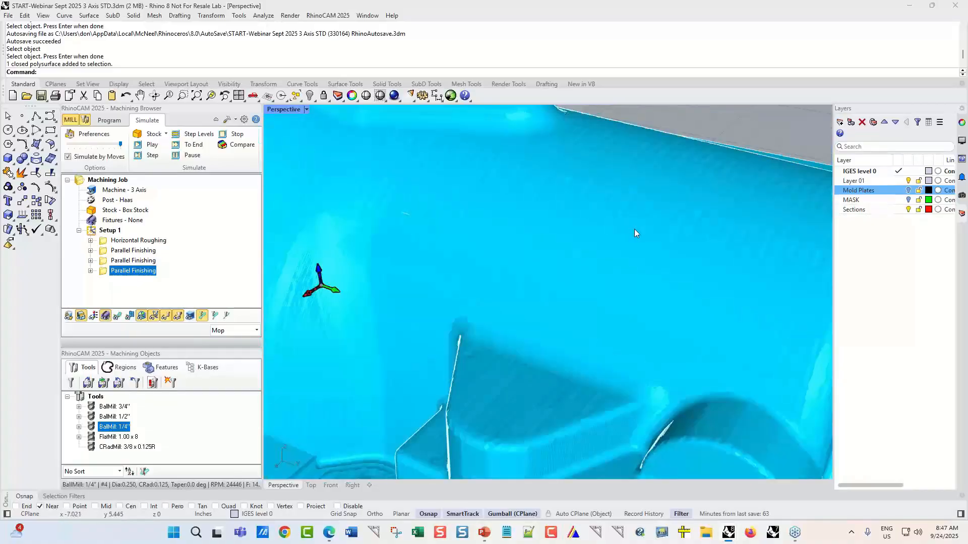
{"action": "scroll", "coordinate": [638, 256], "scroll_direction": "down", "scroll_amount": 3}
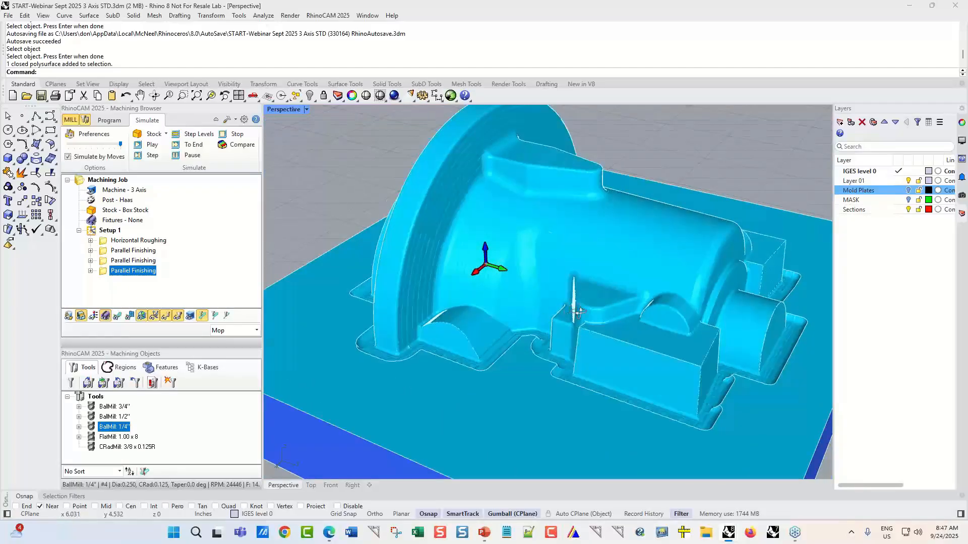
{"action": "right_click_drag", "start_coordinate": [574, 315], "coordinate": [542, 339]}
{"action": "scroll", "coordinate": [576, 318], "scroll_direction": "up", "scroll_amount": 8}
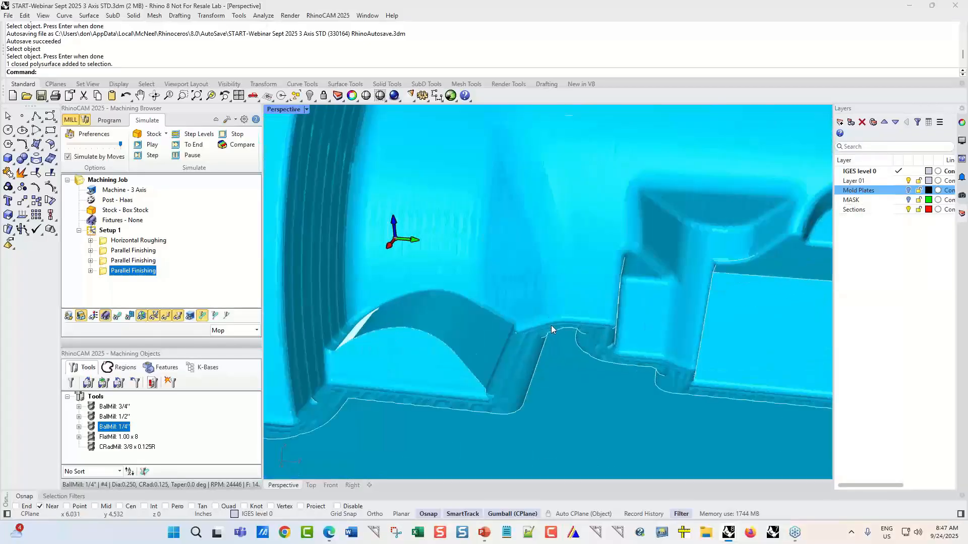
{"action": "scroll", "coordinate": [545, 322], "scroll_direction": "up", "scroll_amount": 4}
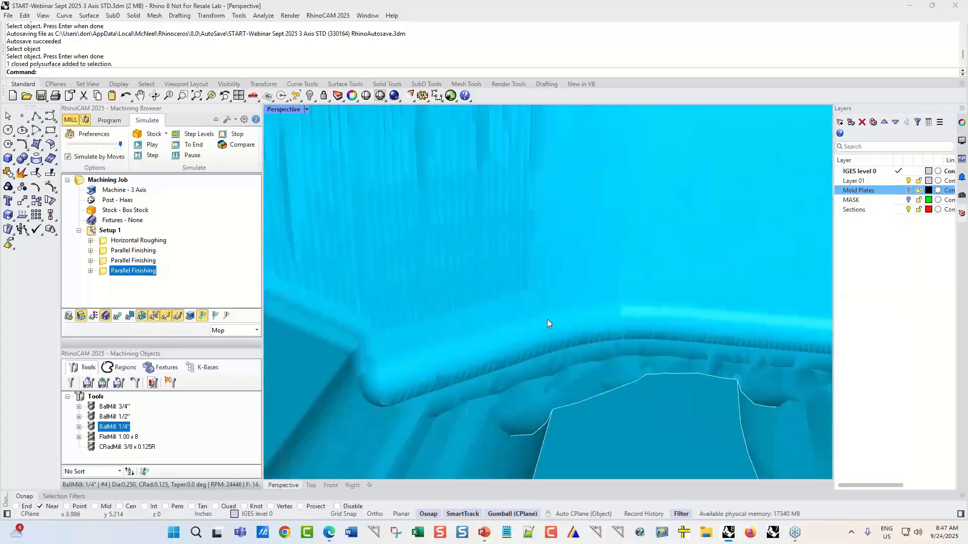
Step: Examine the simulated stock along the base fillets, beside the flange, and around the half-round boss at the part's base
{"action": "left_click", "coordinate": [91, 271]}
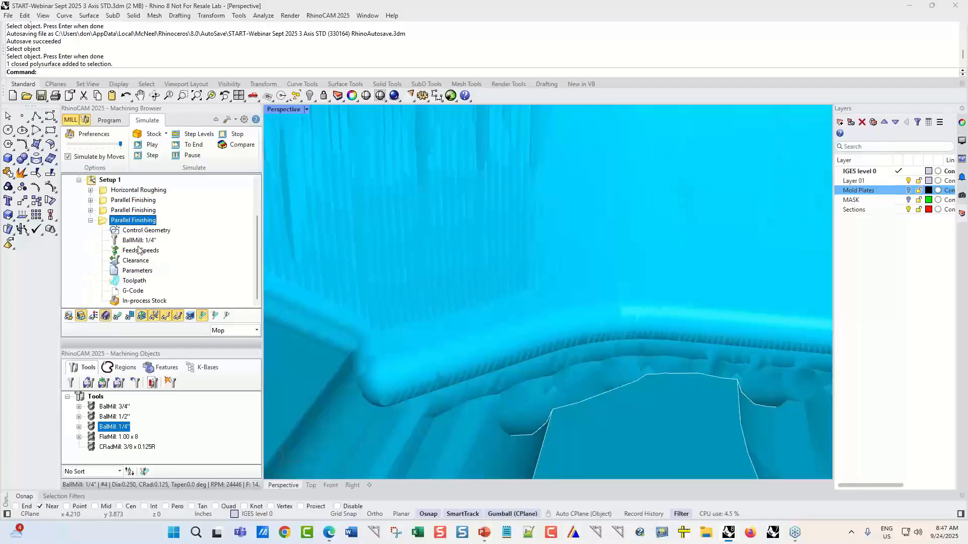
{"action": "left_click", "coordinate": [91, 221]}
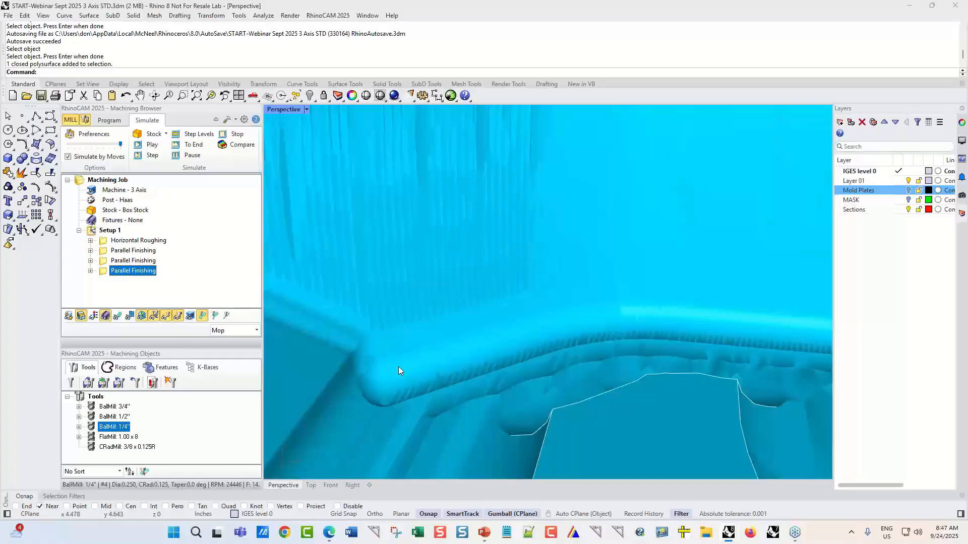
{"action": "left_click", "coordinate": [571, 332]}
{"action": "scroll", "coordinate": [572, 334], "scroll_direction": "down", "scroll_amount": 3}
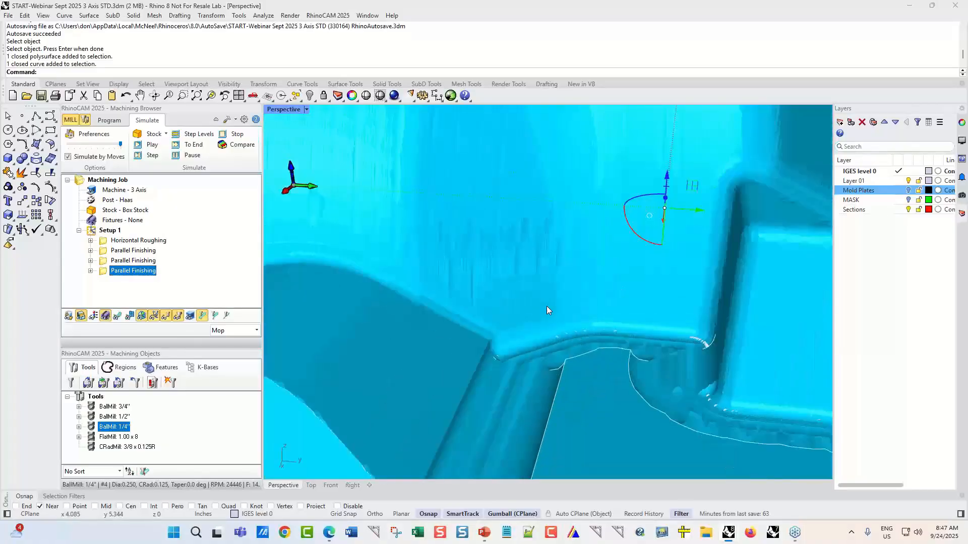
{"action": "scroll", "coordinate": [547, 307], "scroll_direction": "down", "scroll_amount": 5}
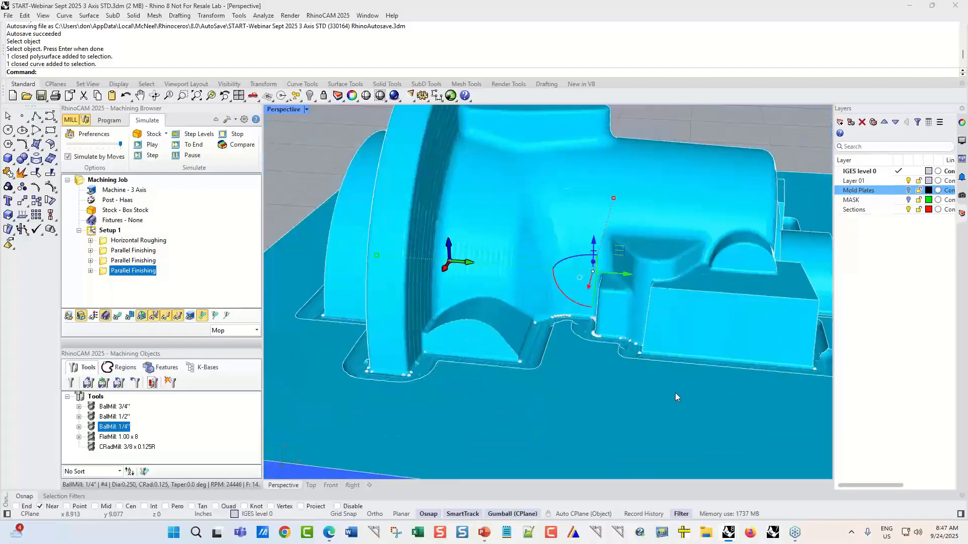
{"action": "key", "text": "Escape"}
{"action": "scroll", "coordinate": [532, 350], "scroll_direction": "up", "scroll_amount": 5}
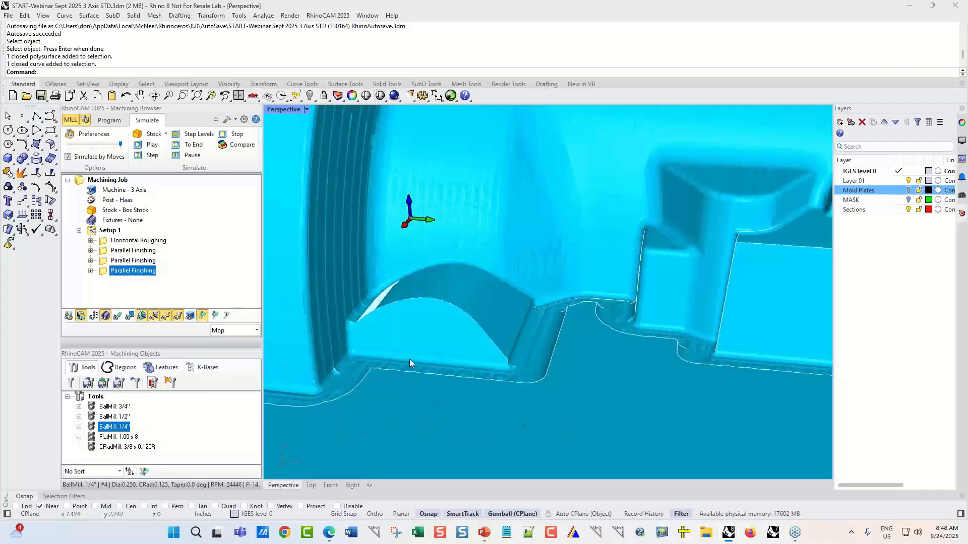
{"action": "scroll", "coordinate": [584, 395], "scroll_direction": "down", "scroll_amount": 6}
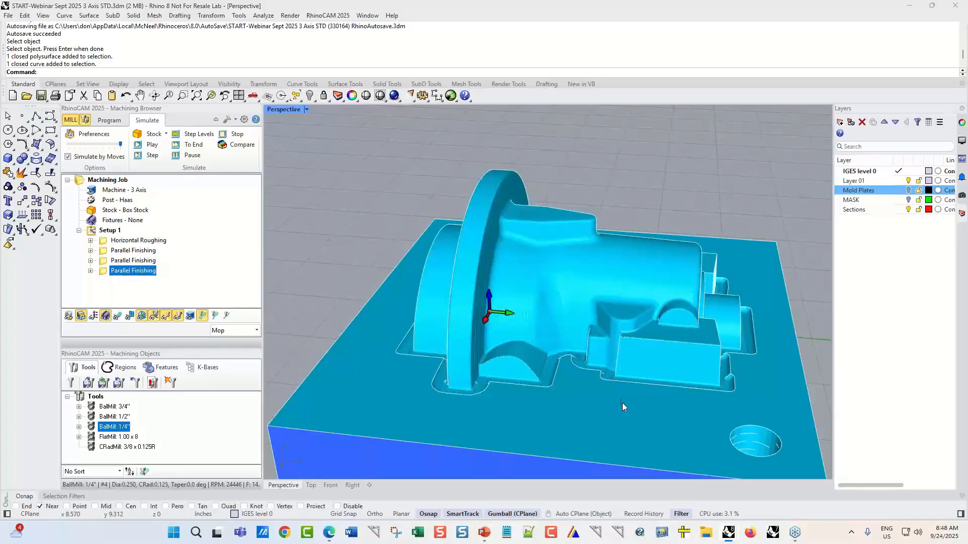
{"action": "scroll", "coordinate": [556, 362], "scroll_direction": "up", "scroll_amount": 5}
{"action": "scroll", "coordinate": [555, 362], "scroll_direction": "up", "scroll_amount": 2}
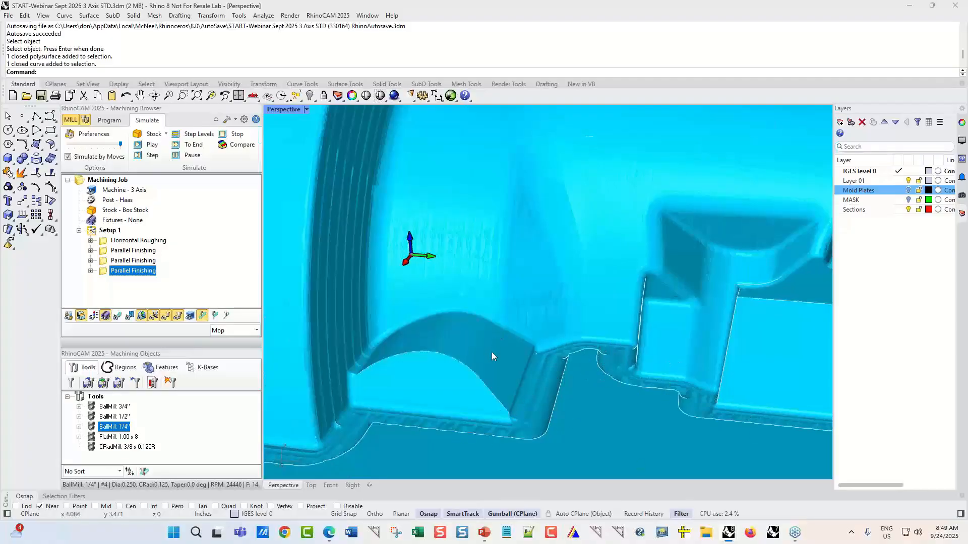
{"action": "scroll", "coordinate": [492, 357], "scroll_direction": "down", "scroll_amount": 3}
{"action": "scroll", "coordinate": [637, 344], "scroll_direction": "down", "scroll_amount": 5}
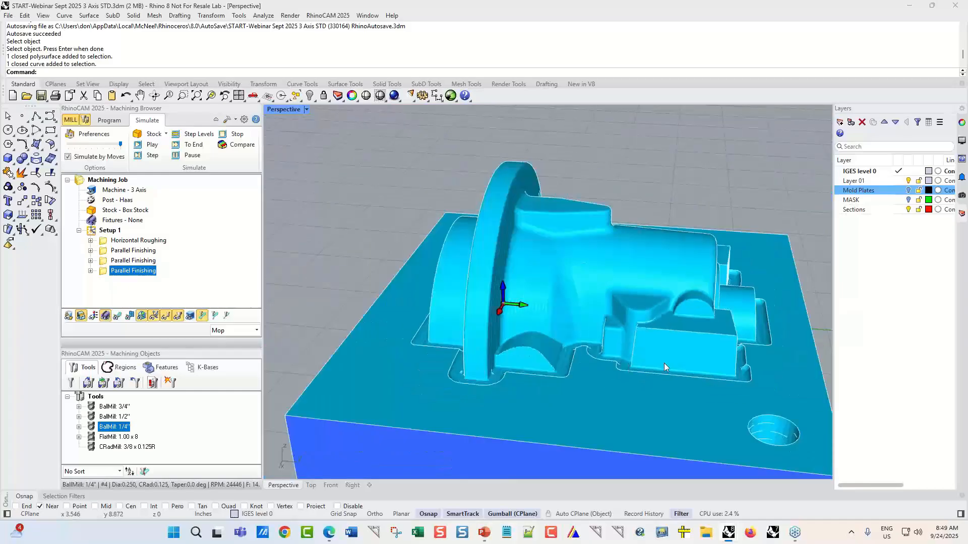
Step: Examine the simulated stock around the rectangular block at the opposite end of the part, including its outer corner
{"action": "right_click_drag", "start_coordinate": [692, 338], "coordinate": [537, 329]}
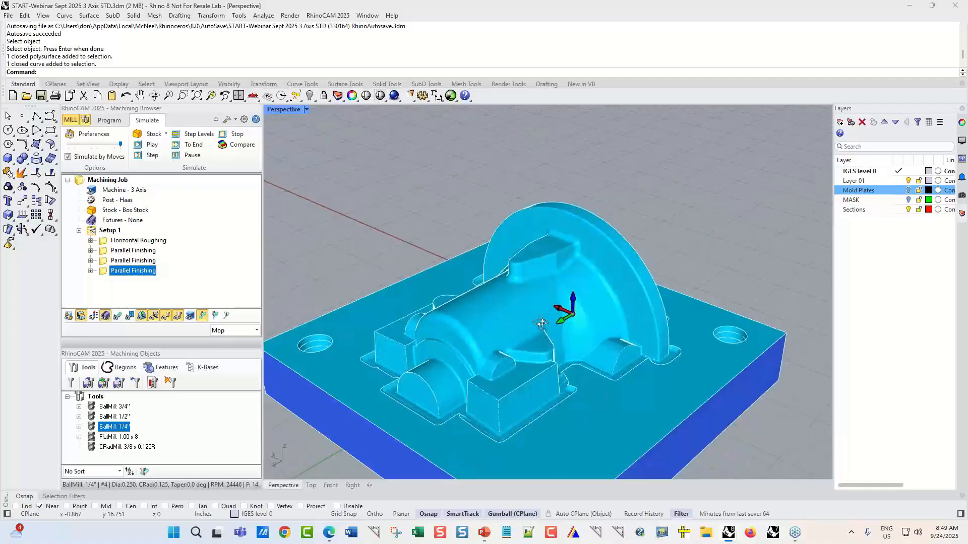
{"action": "scroll", "coordinate": [486, 442], "scroll_direction": "up", "scroll_amount": 5}
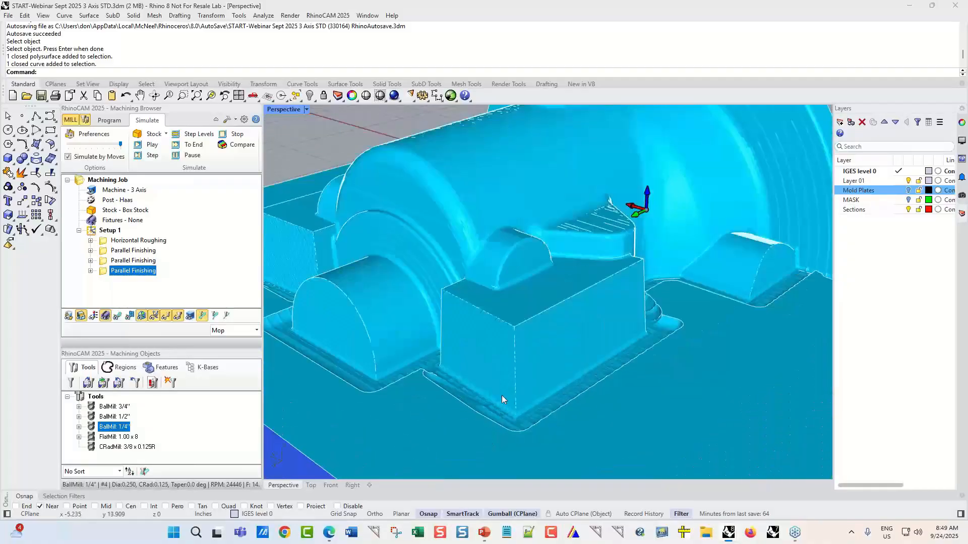
{"action": "scroll", "coordinate": [501, 391], "scroll_direction": "up", "scroll_amount": 2}
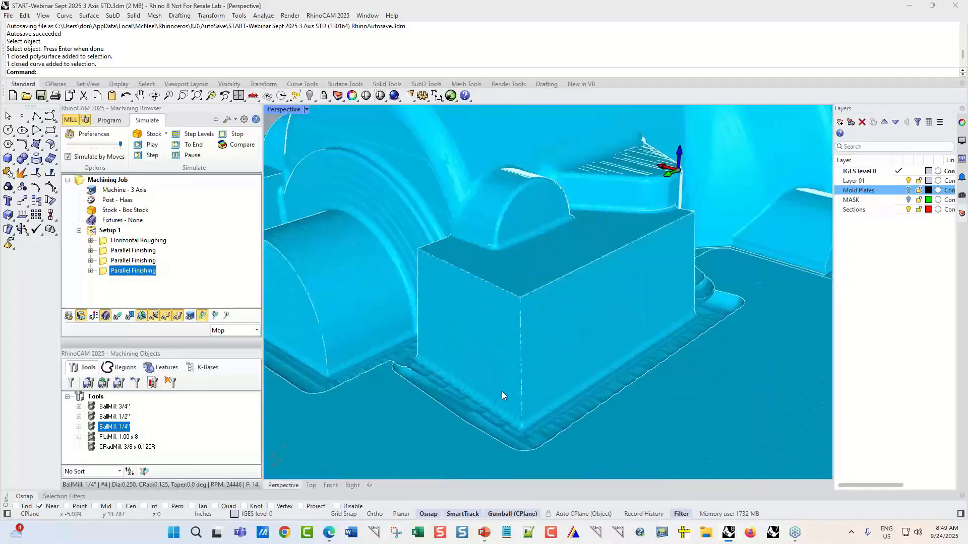
{"action": "scroll", "coordinate": [555, 346], "scroll_direction": "down", "scroll_amount": 6}
{"action": "scroll", "coordinate": [543, 357], "scroll_direction": "down", "scroll_amount": 6}
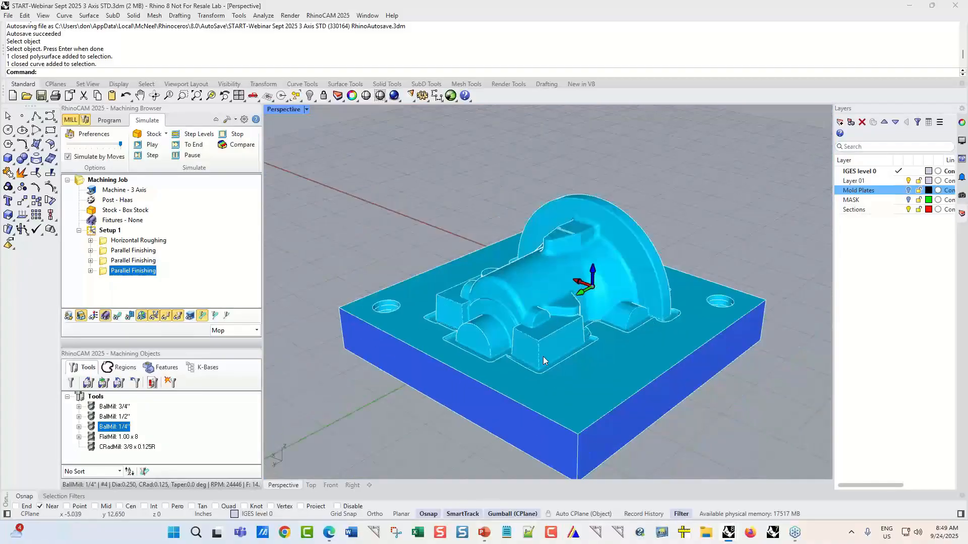
{"action": "right_click_drag", "start_coordinate": [375, 391], "coordinate": [609, 392]}
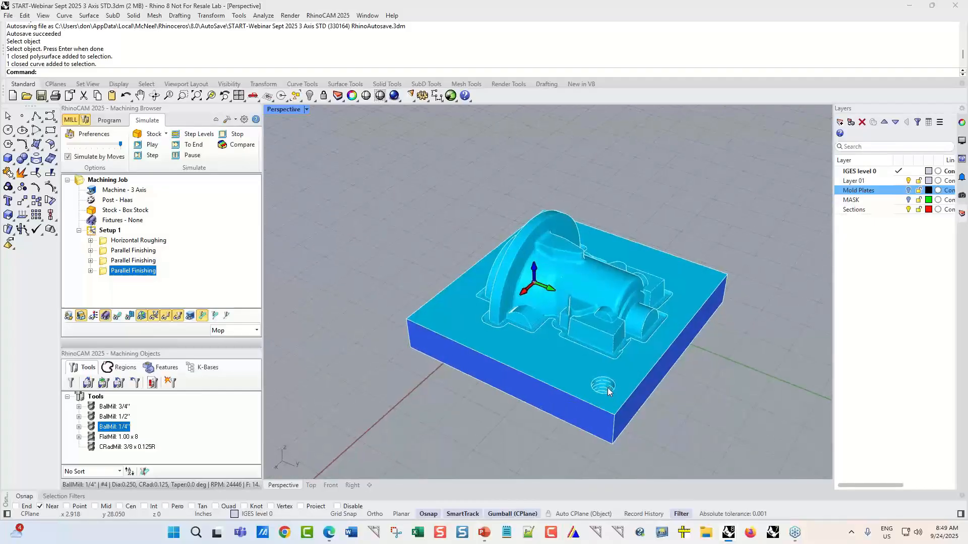
Step: Show the MASK layer over the mold plate's top face in programming mode and hide it again
{"action": "left_click", "coordinate": [909, 201]}
{"action": "left_click", "coordinate": [119, 125]}
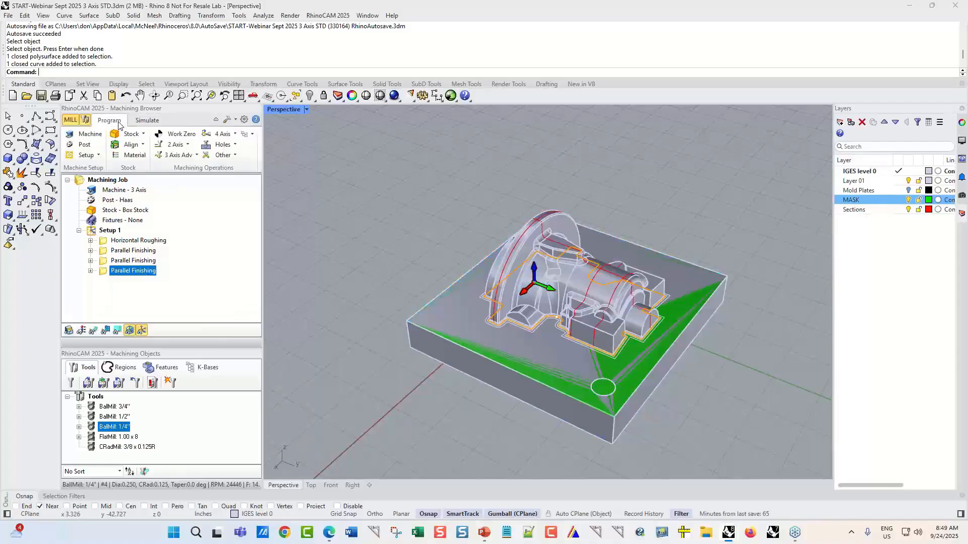
{"action": "scroll", "coordinate": [630, 383], "scroll_direction": "up", "scroll_amount": 3}
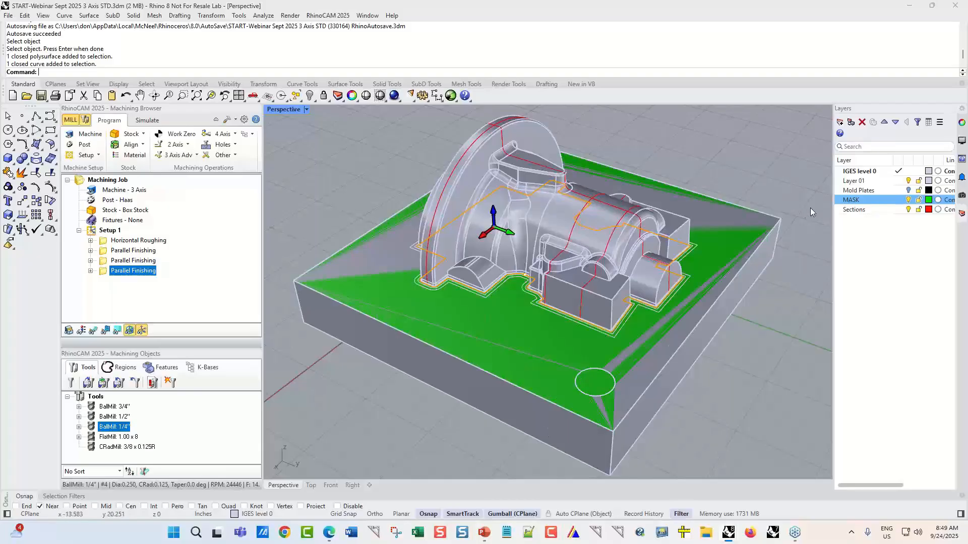
{"action": "left_click", "coordinate": [908, 200]}
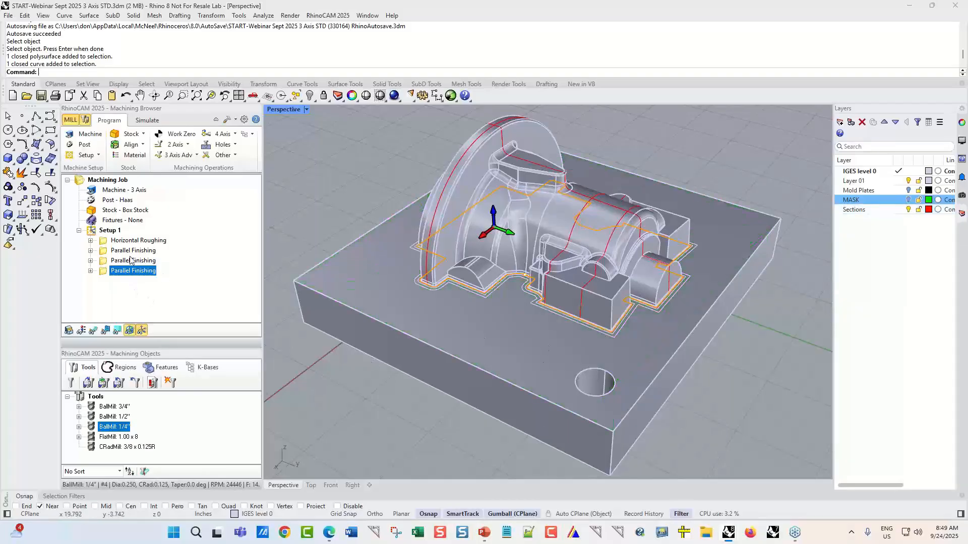
Step: Display the horizontal roughing toolpath and examine its cut levels along the lower edge of the stock
{"action": "left_click", "coordinate": [108, 242]}
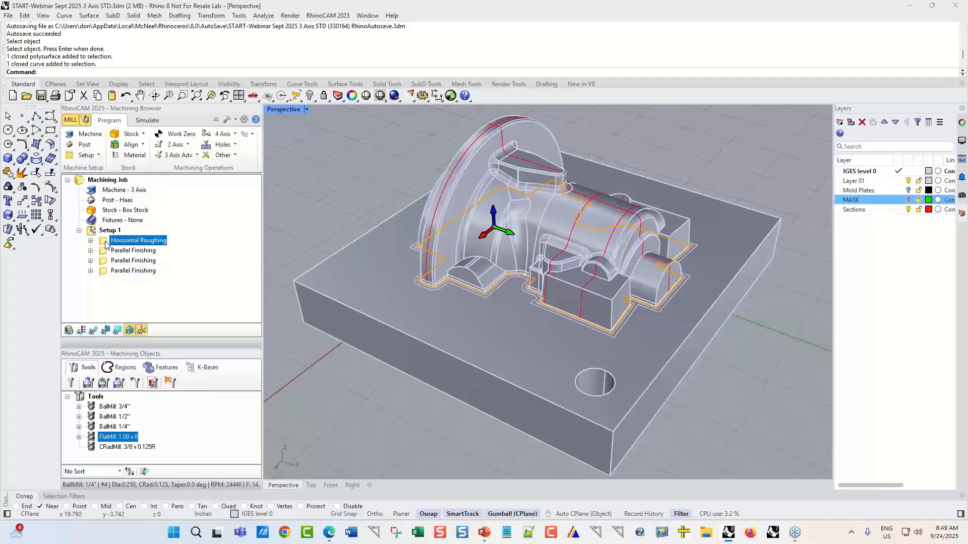
{"action": "left_click", "coordinate": [93, 330]}
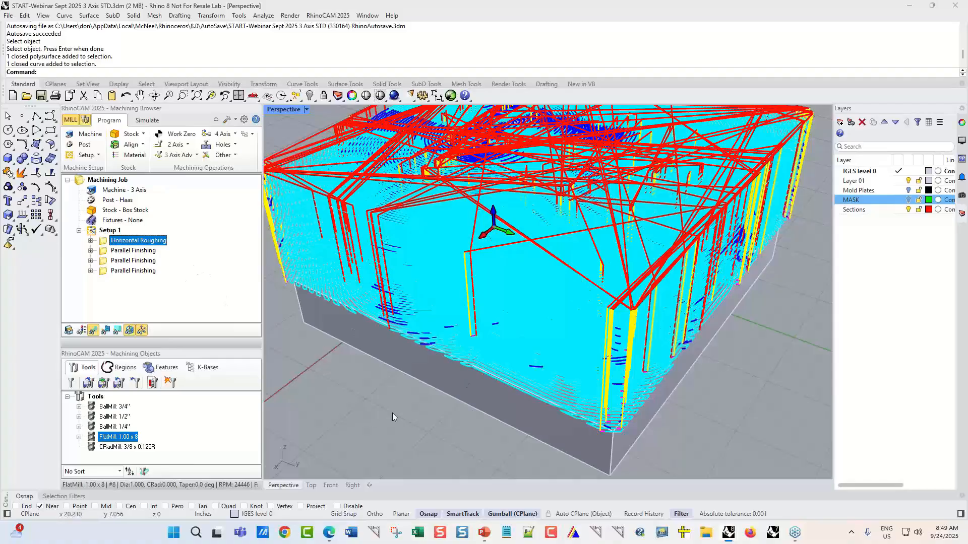
{"action": "right_click_drag", "start_coordinate": [496, 421], "coordinate": [582, 356]}
{"action": "scroll", "coordinate": [555, 356], "scroll_direction": "up", "scroll_amount": 5}
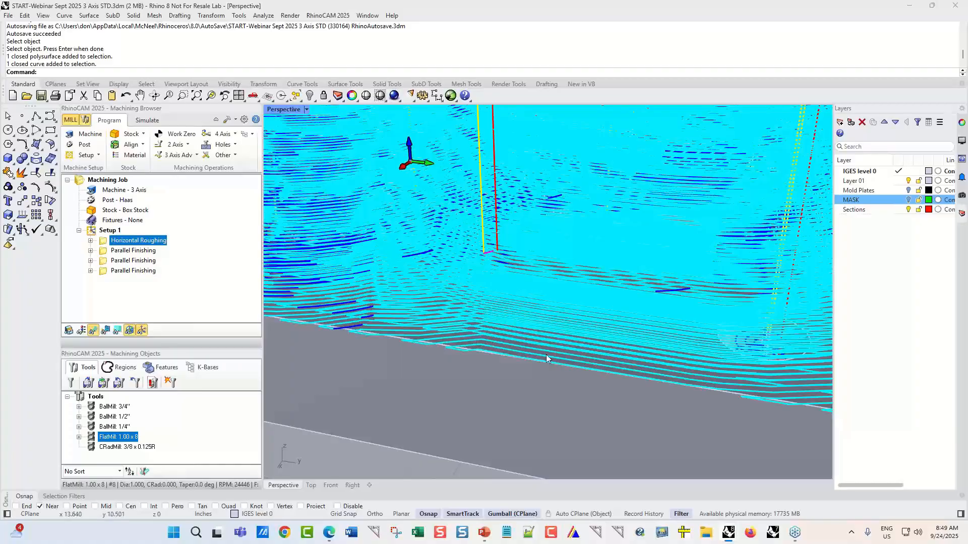
{"action": "scroll", "coordinate": [546, 355], "scroll_direction": "down", "scroll_amount": 5}
{"action": "left_click", "coordinate": [107, 251]}
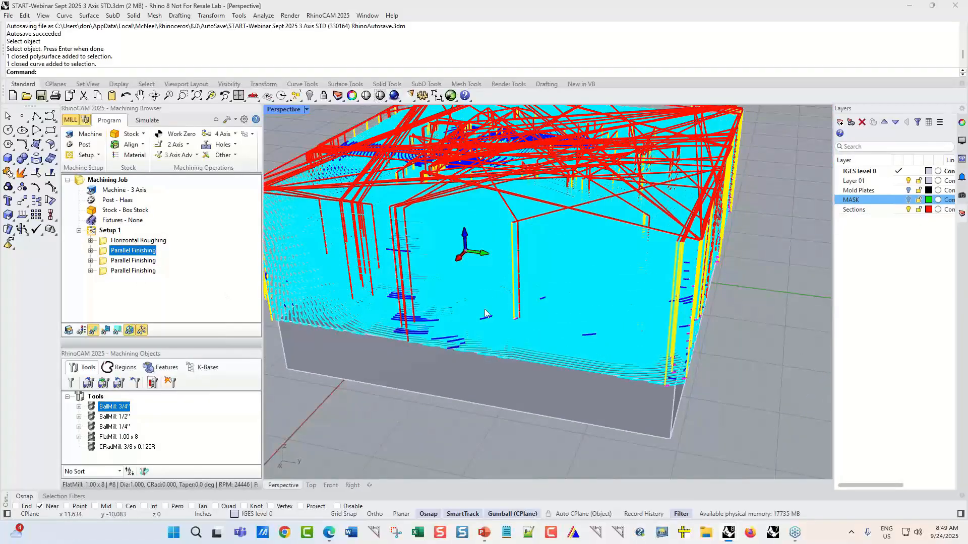
{"action": "left_click", "coordinate": [102, 243]}
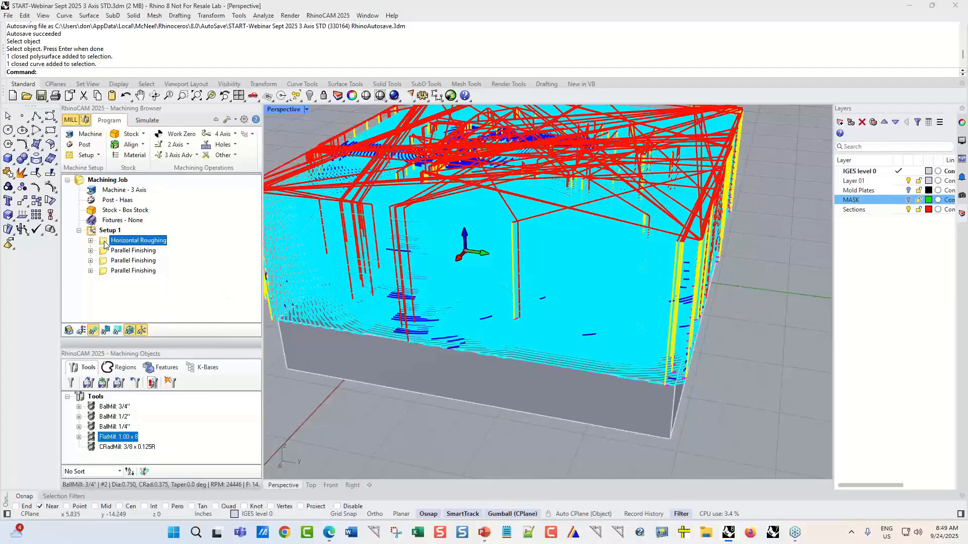
Step: Compare the 3/4", 1/2" and 1/4" parallel finishing toolpaths, examining how their passes meet the containment curves at the block's corner
{"action": "left_click", "coordinate": [107, 252]}
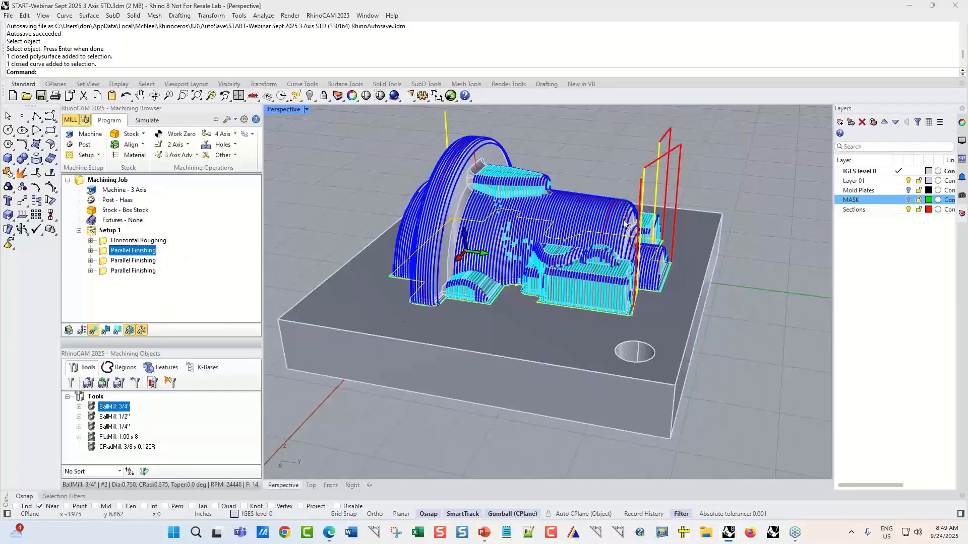
{"action": "left_click", "coordinate": [108, 262]}
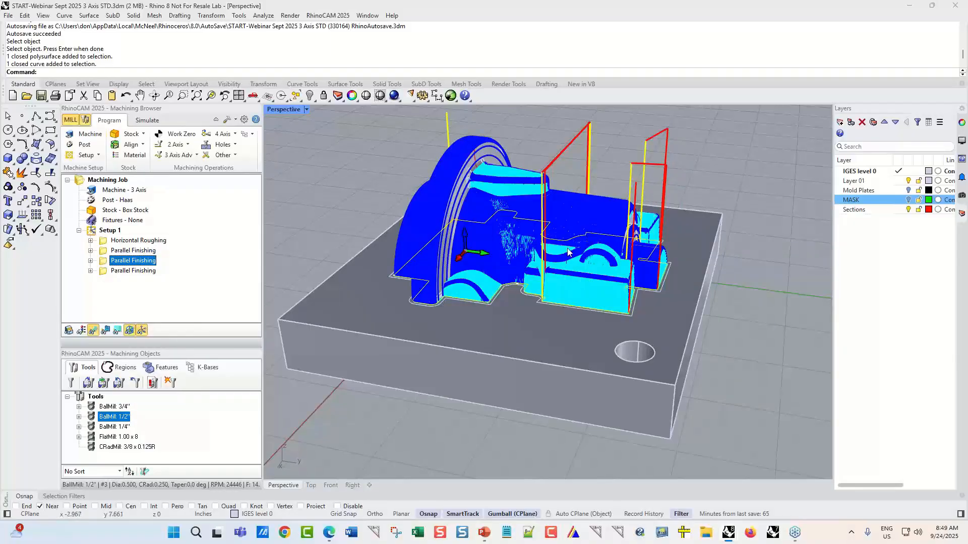
{"action": "scroll", "coordinate": [636, 301], "scroll_direction": "up", "scroll_amount": 5}
{"action": "scroll", "coordinate": [636, 301], "scroll_direction": "up", "scroll_amount": 3}
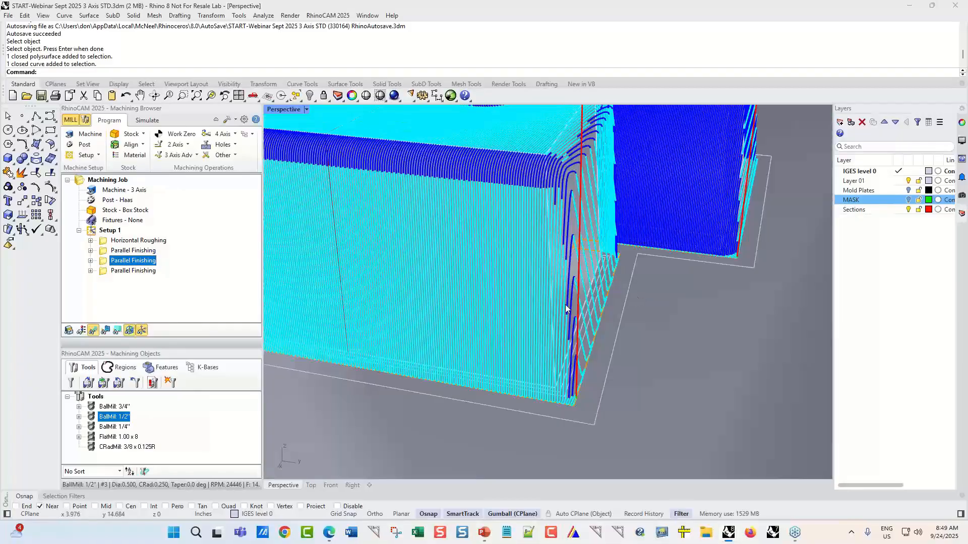
{"action": "left_click", "coordinate": [124, 251]}
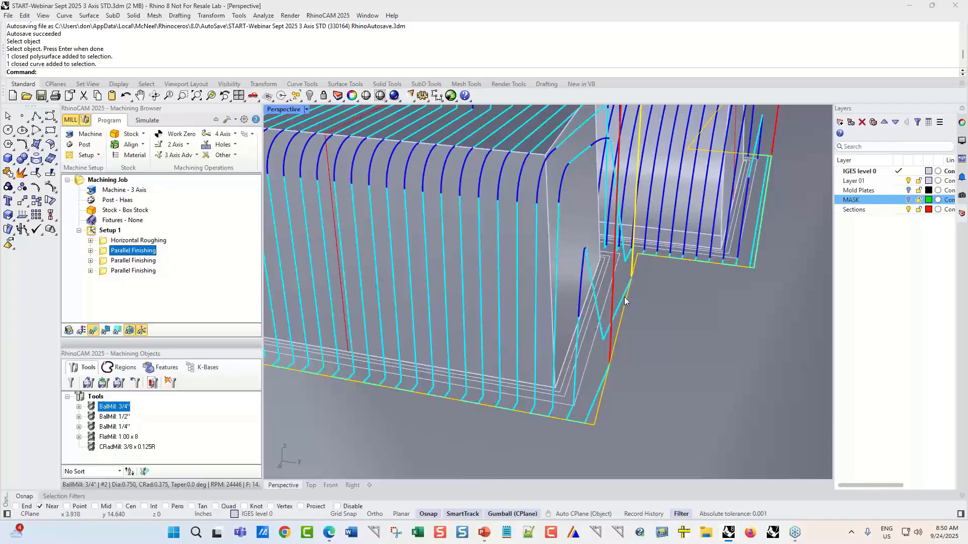
{"action": "left_click", "coordinate": [104, 262]}
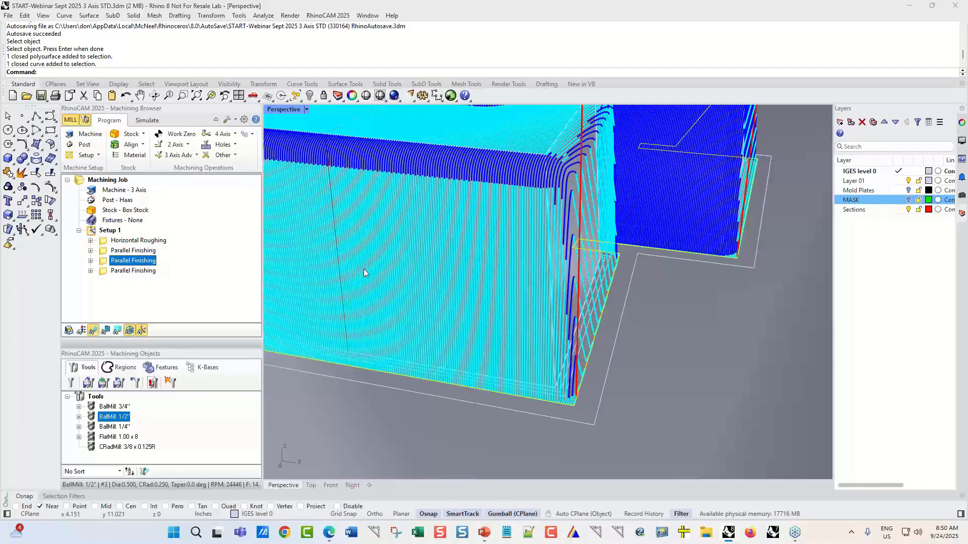
{"action": "left_click", "coordinate": [106, 272]}
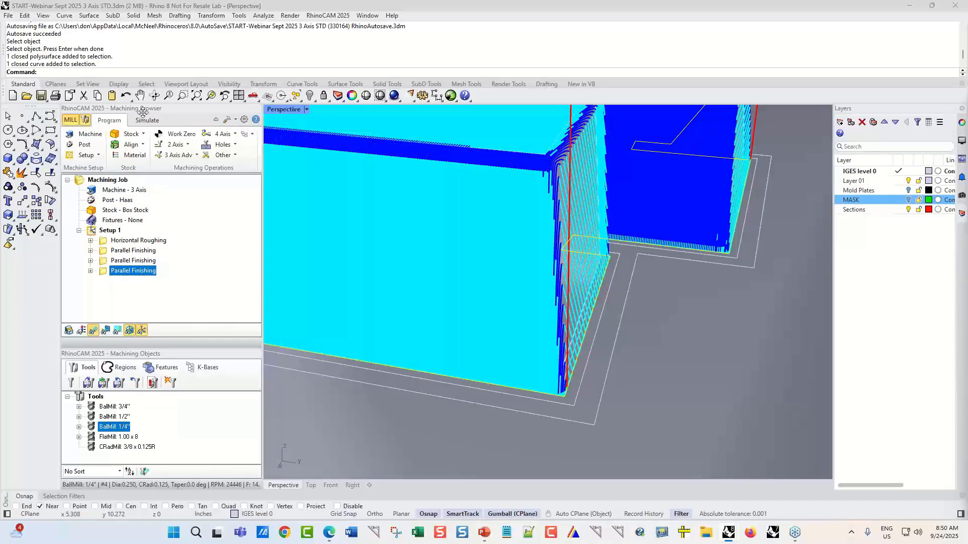
Step: Set up another parallel finishing operation using the 1/4" ball mill, with a 90° angle of cuts and a stepover of 5% tool diameter
{"action": "left_click", "coordinate": [179, 155]}
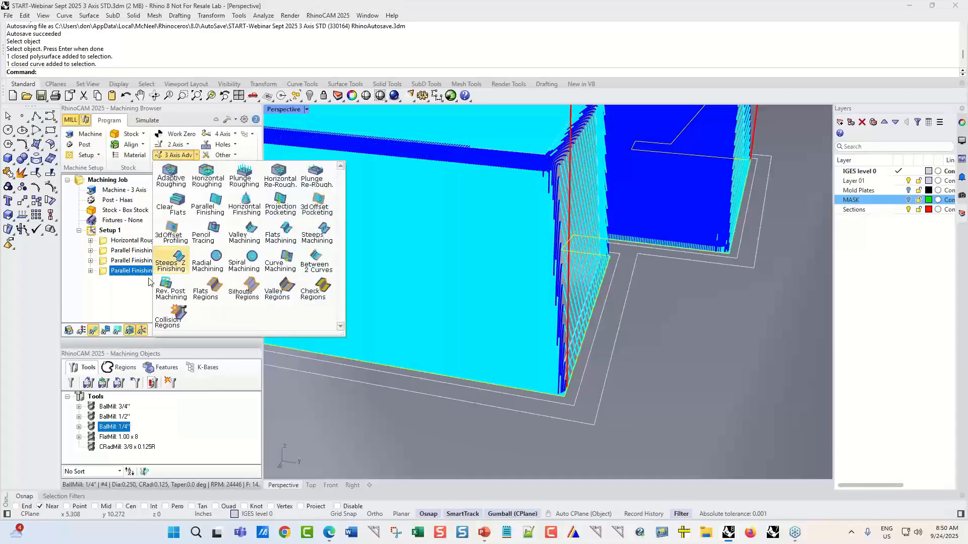
{"action": "left_click", "coordinate": [207, 207]}
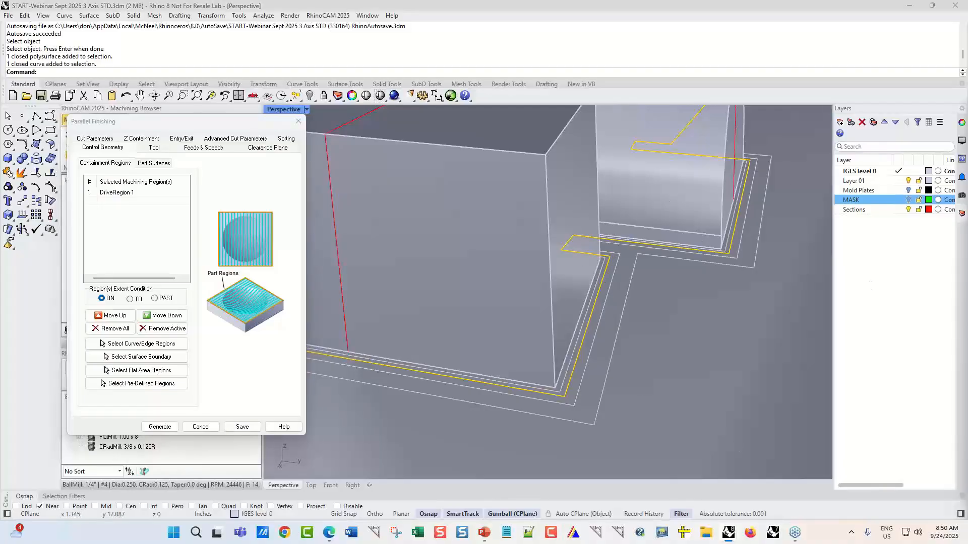
{"action": "left_click", "coordinate": [156, 148]}
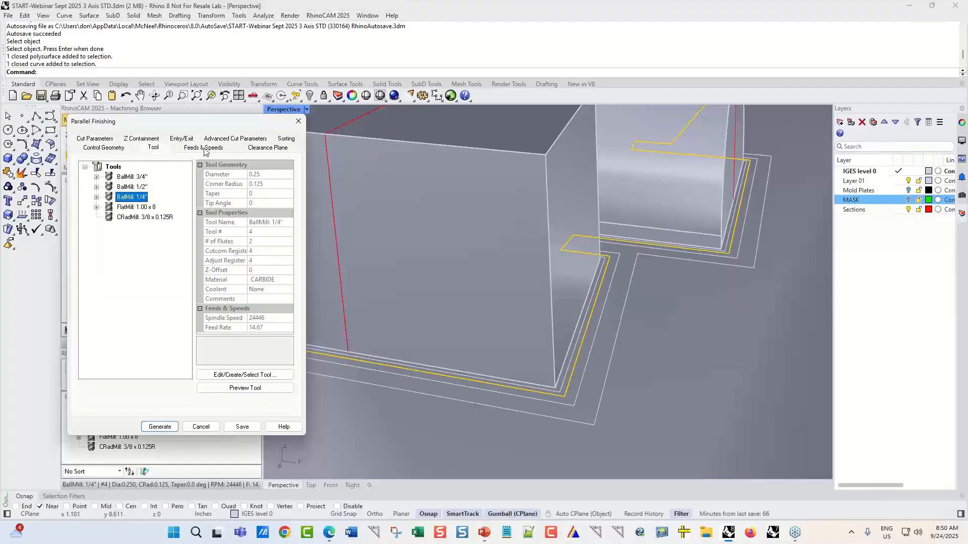
{"action": "left_click", "coordinate": [97, 139]}
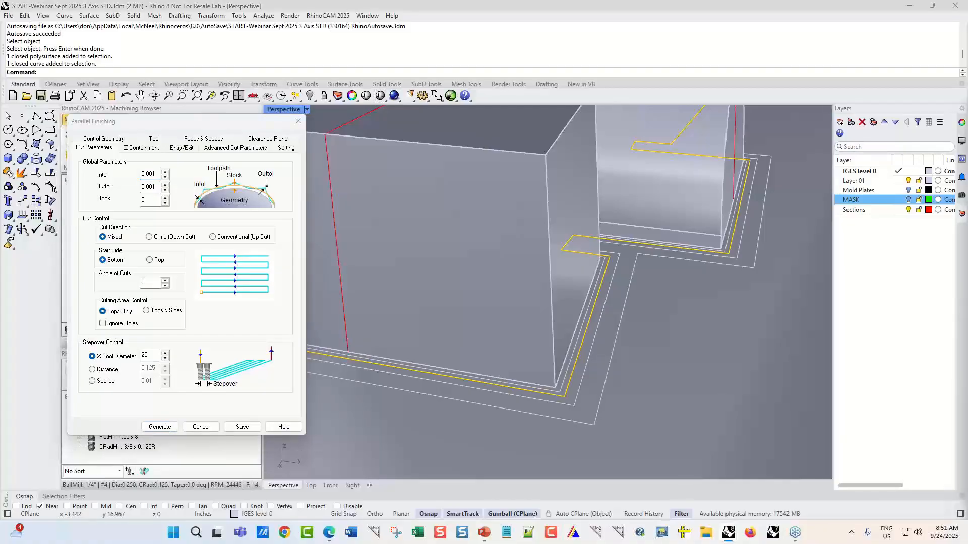
{"action": "double_click", "coordinate": [152, 283]}
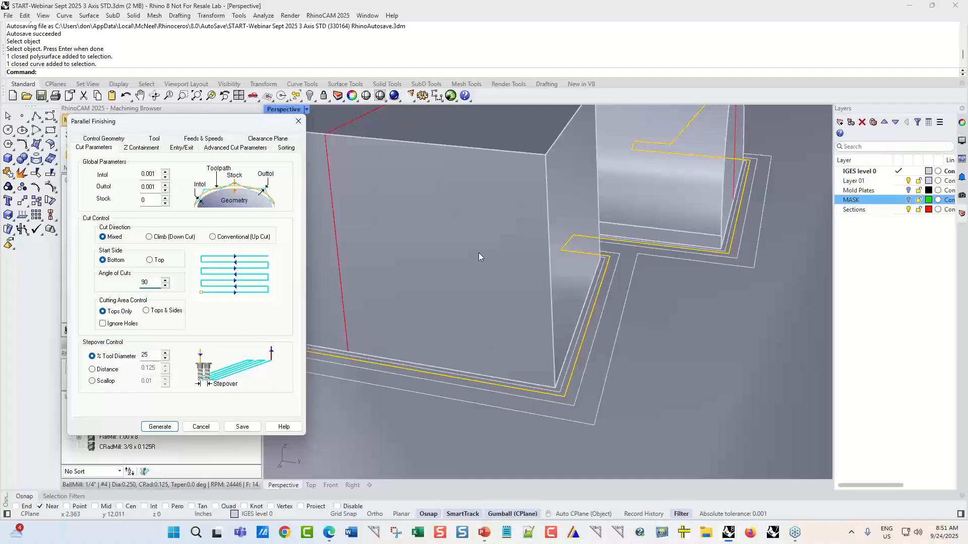
{"action": "key", "text": "BackSpace"}
{"action": "key", "text": "BackSpace"}
{"action": "type", "text": "86"}
{"action": "double_click", "coordinate": [153, 281]}
{"action": "type", "text": "90"}
{"action": "left_click_drag", "start_coordinate": [155, 354], "coordinate": [116, 356]}
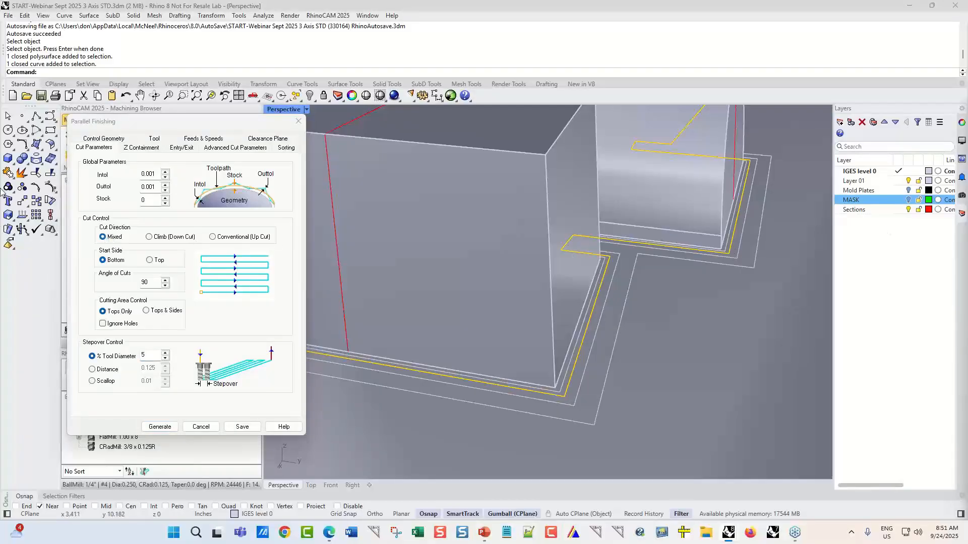
Step: Turn on arc fitting for the 90° parallel finishing operation and generate its toolpath
{"action": "left_click", "coordinate": [215, 147]}
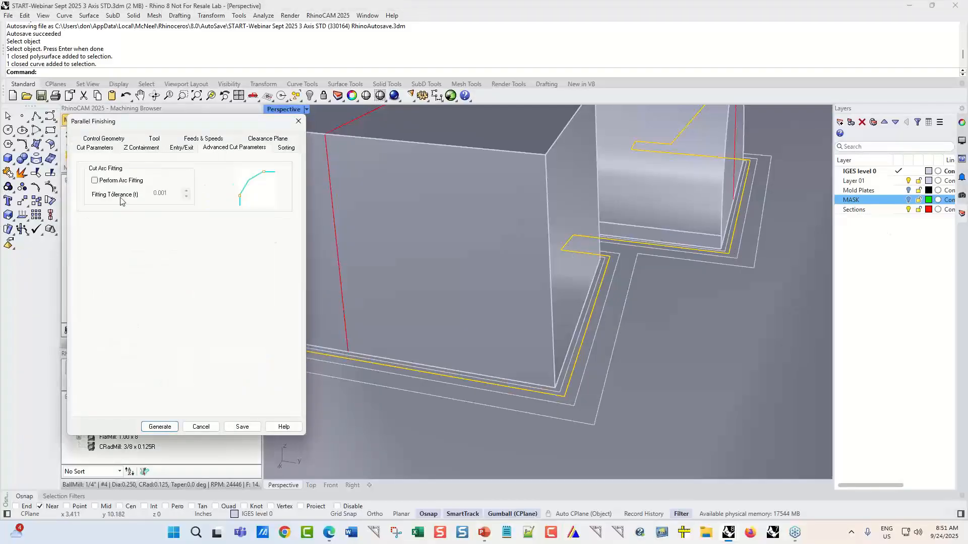
{"action": "left_click", "coordinate": [115, 181]}
{"action": "left_click_drag", "start_coordinate": [164, 194], "coordinate": [180, 196]}
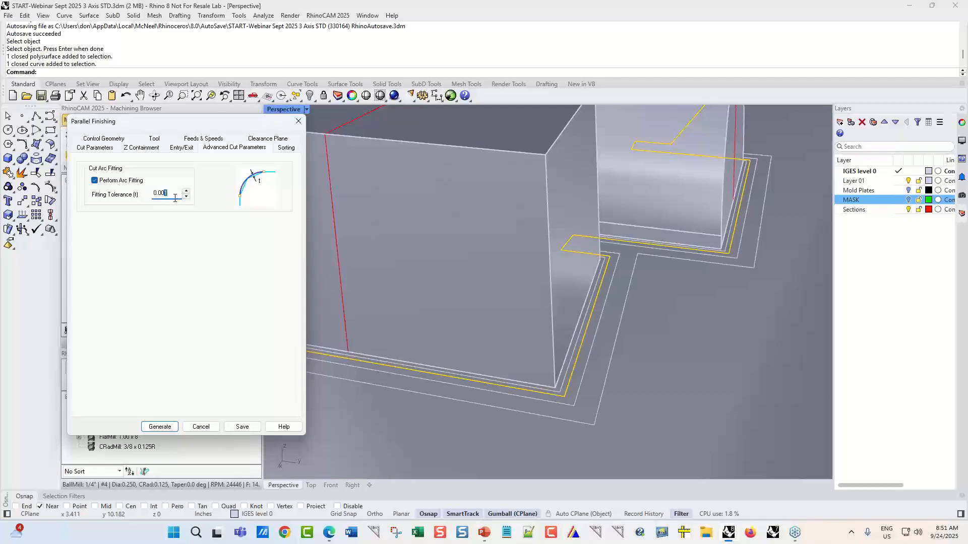
{"action": "left_click", "coordinate": [170, 427]}
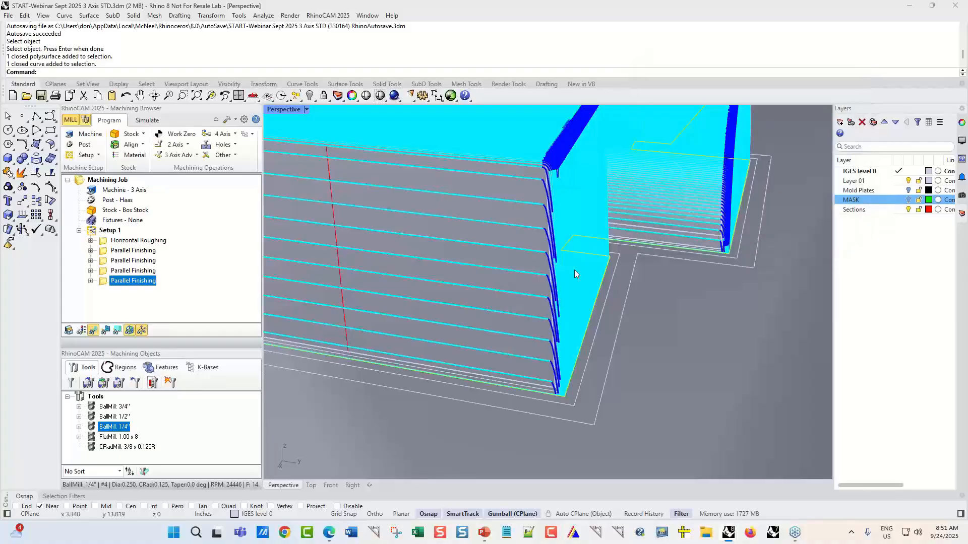
Step: Simulate the 90° 1/4" parallel finishing pass through to its end on the cut stock
{"action": "scroll", "coordinate": [568, 372], "scroll_direction": "down", "scroll_amount": 5}
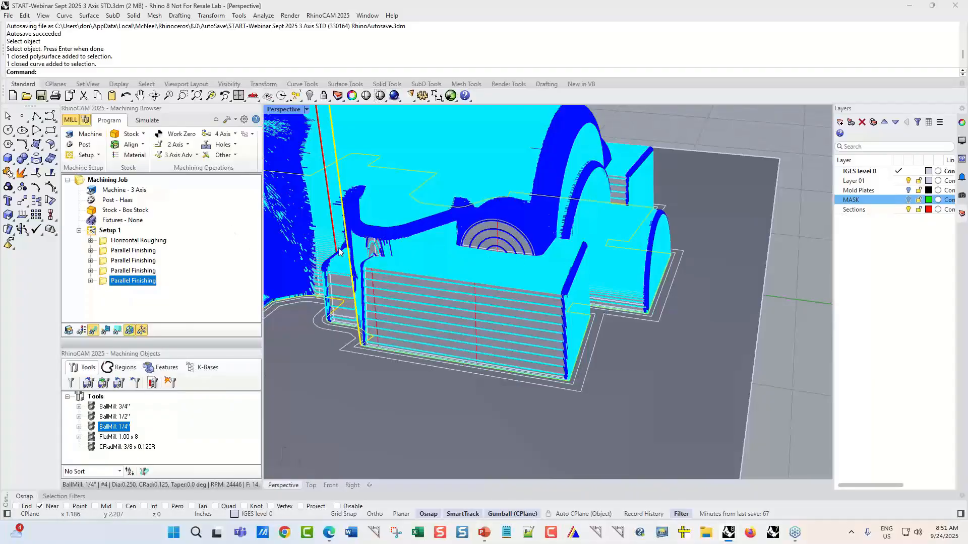
{"action": "scroll", "coordinate": [665, 319], "scroll_direction": "down", "scroll_amount": 3}
{"action": "right_click_drag", "start_coordinate": [660, 297], "coordinate": [658, 330]}
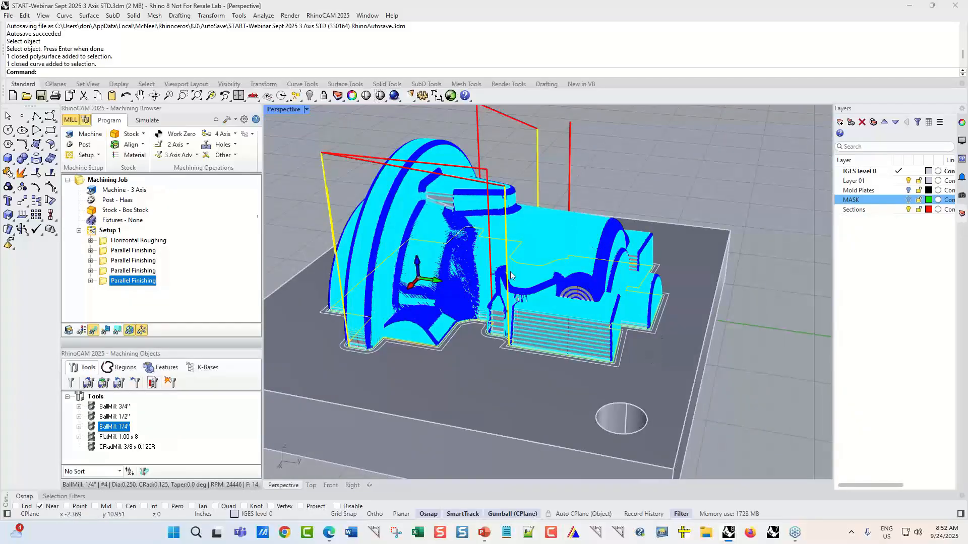
{"action": "left_click", "coordinate": [147, 120]}
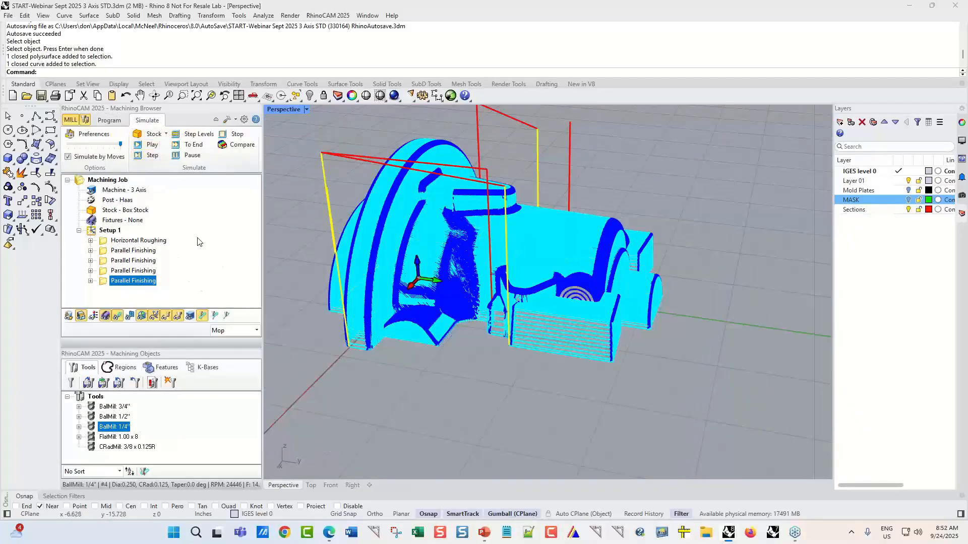
{"action": "left_click", "coordinate": [151, 145]}
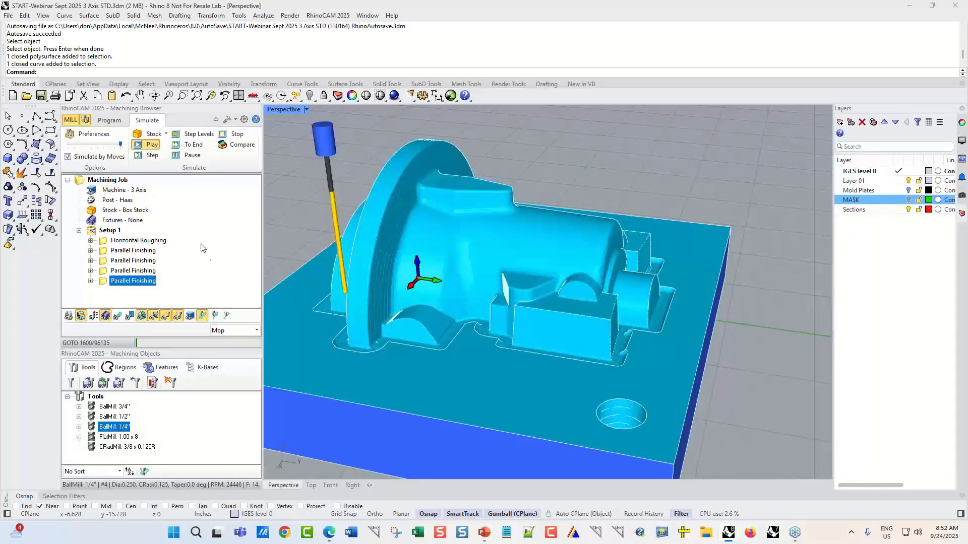
{"action": "left_click", "coordinate": [196, 146]}
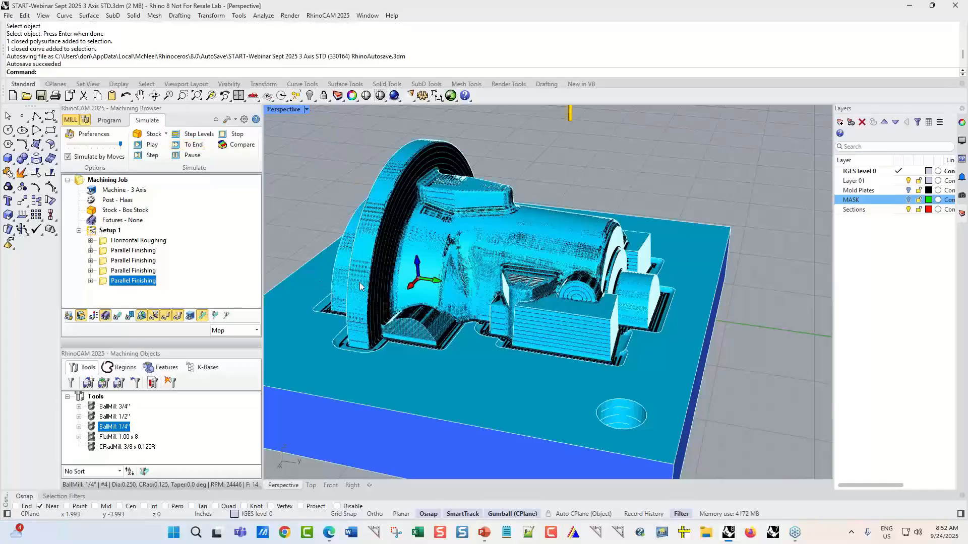
Step: Change the simulation color of the last parallel finishing operation to sky blue
{"action": "right_click", "coordinate": [142, 283]}
{"action": "left_click", "coordinate": [173, 277]}
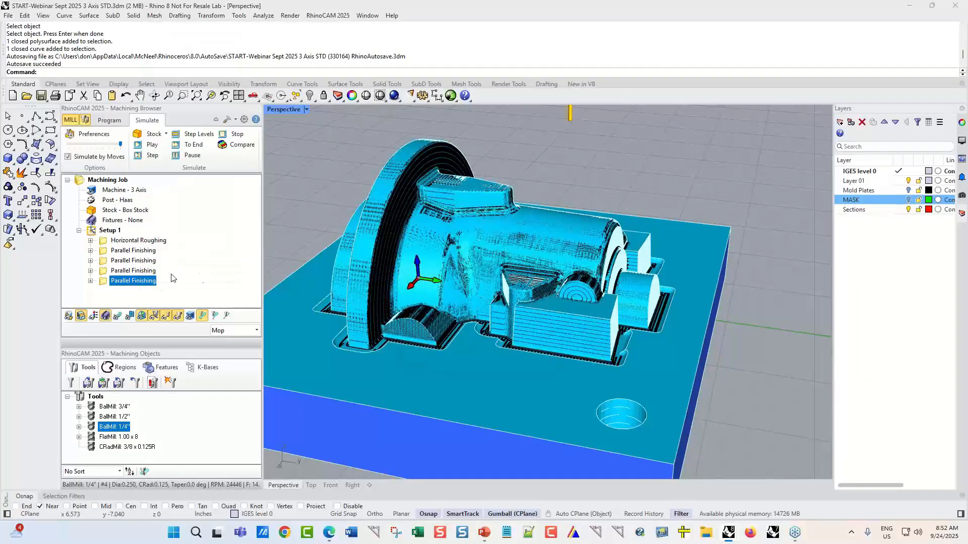
{"action": "left_click", "coordinate": [553, 212]}
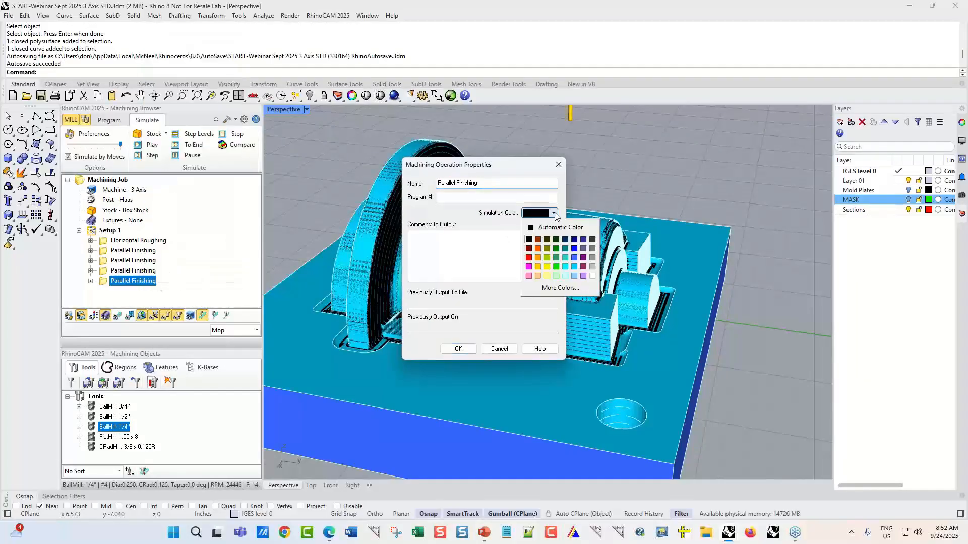
{"action": "left_click", "coordinate": [574, 267]}
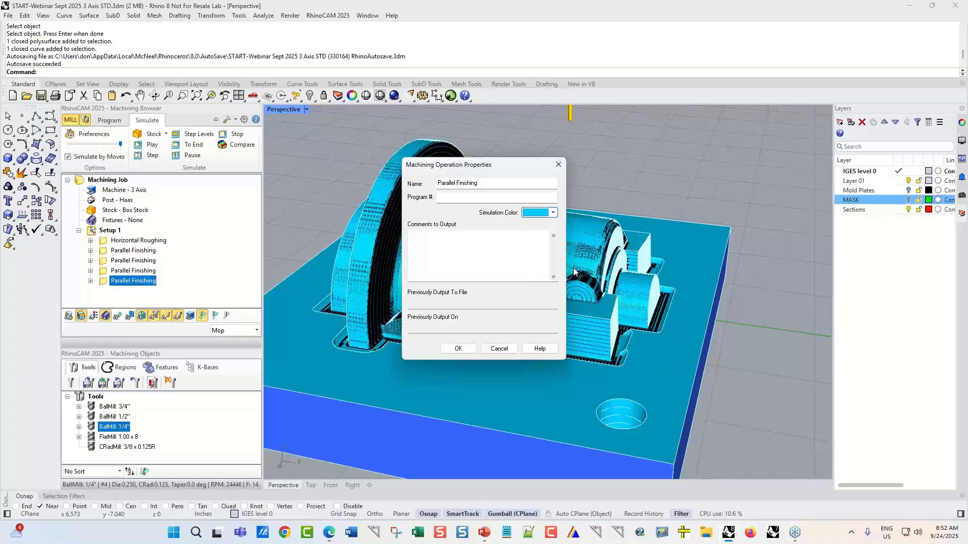
{"action": "left_click", "coordinate": [470, 349]}
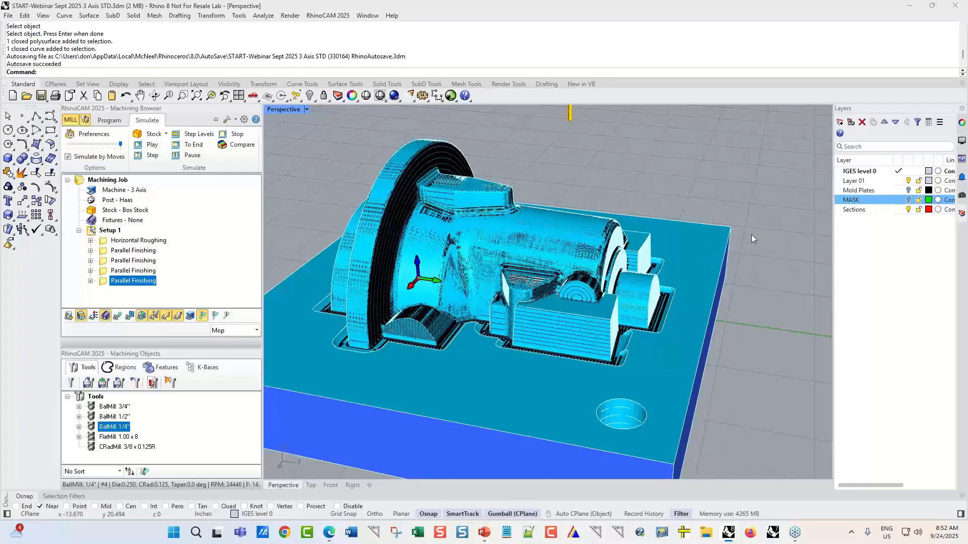
Step: Examine the simulated surface finish around the block, half-round bosses and flange from both sides of the part
{"action": "right_click_drag", "start_coordinate": [751, 238], "coordinate": [721, 193]}
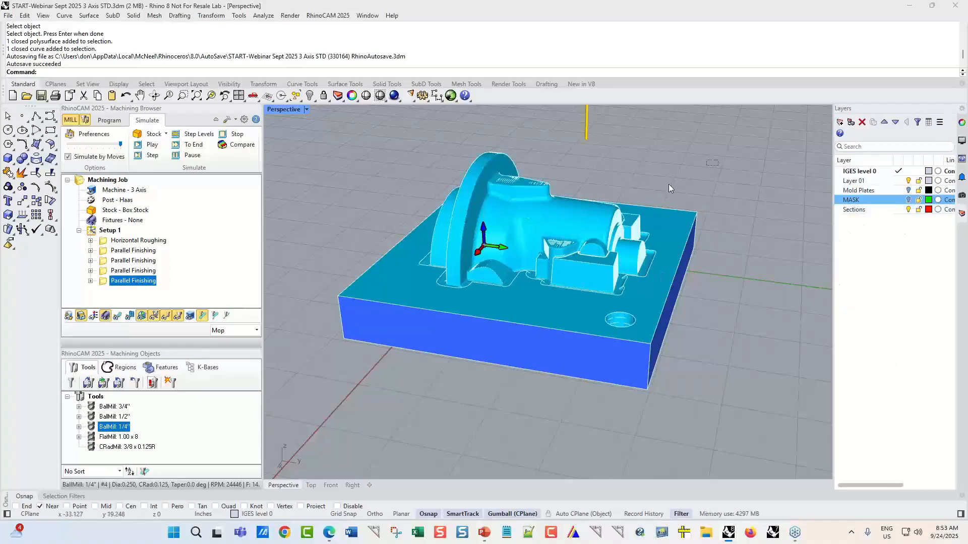
{"action": "scroll", "coordinate": [601, 240], "scroll_direction": "up", "scroll_amount": 6}
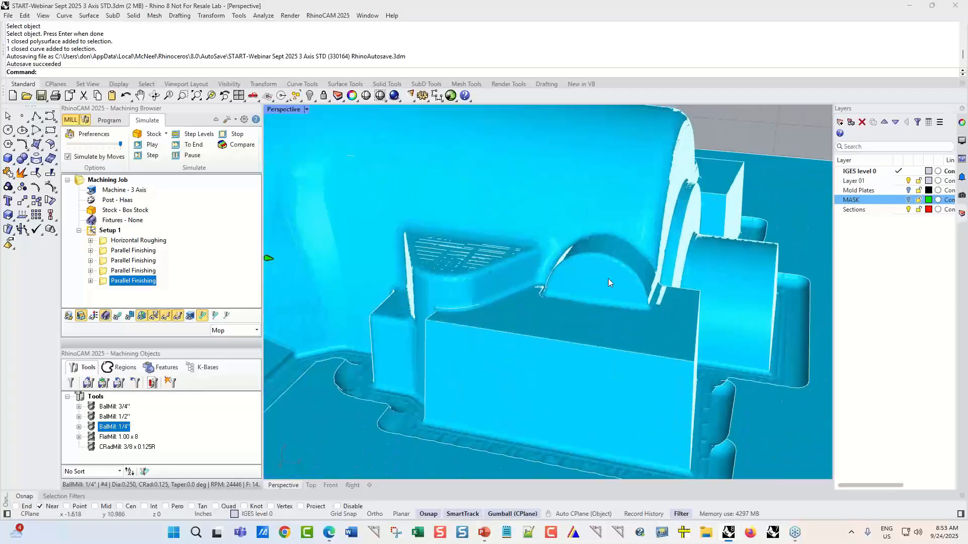
{"action": "right_click_drag", "start_coordinate": [708, 236], "coordinate": [438, 233]}
{"action": "scroll", "coordinate": [438, 234], "scroll_direction": "down", "scroll_amount": 4}
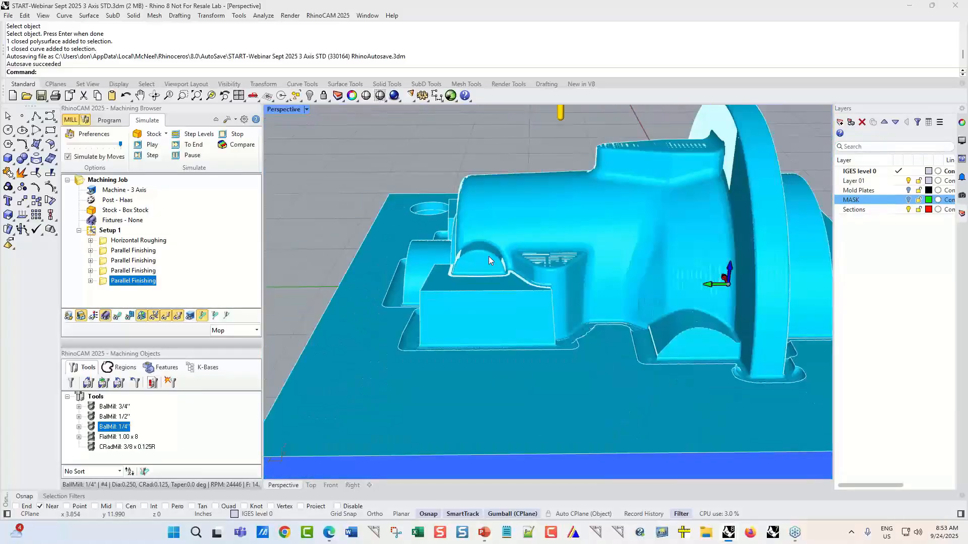
{"action": "right_click_drag", "start_coordinate": [577, 291], "coordinate": [737, 270]}
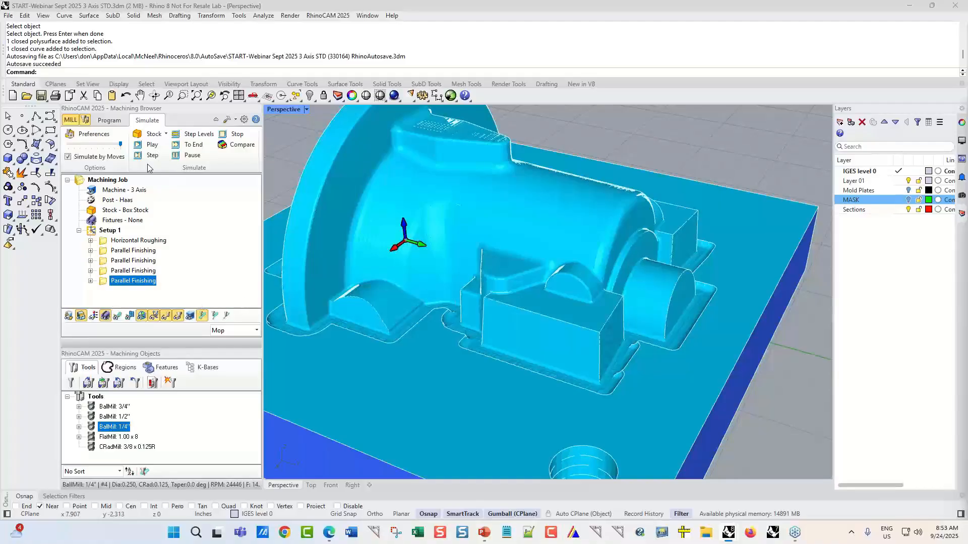
Step: Try a Horizontal Finishing operation contained by the closed curve offset around the part's base
{"action": "left_click", "coordinate": [117, 121]}
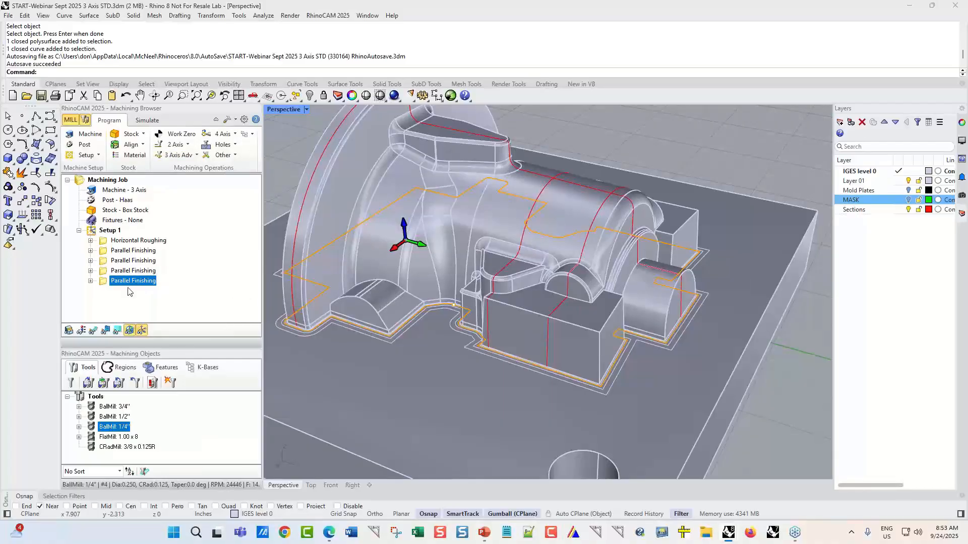
{"action": "left_click", "coordinate": [177, 154]}
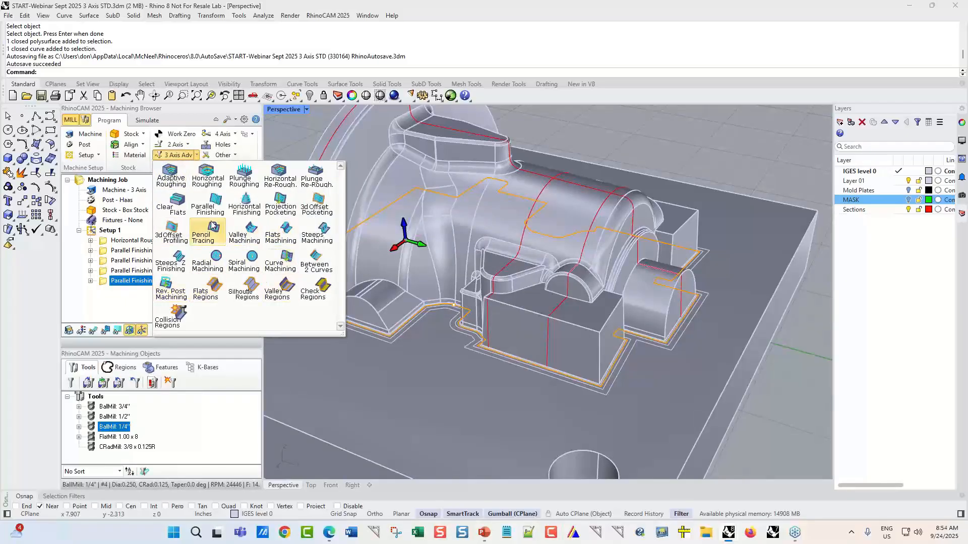
{"action": "left_click", "coordinate": [243, 210]}
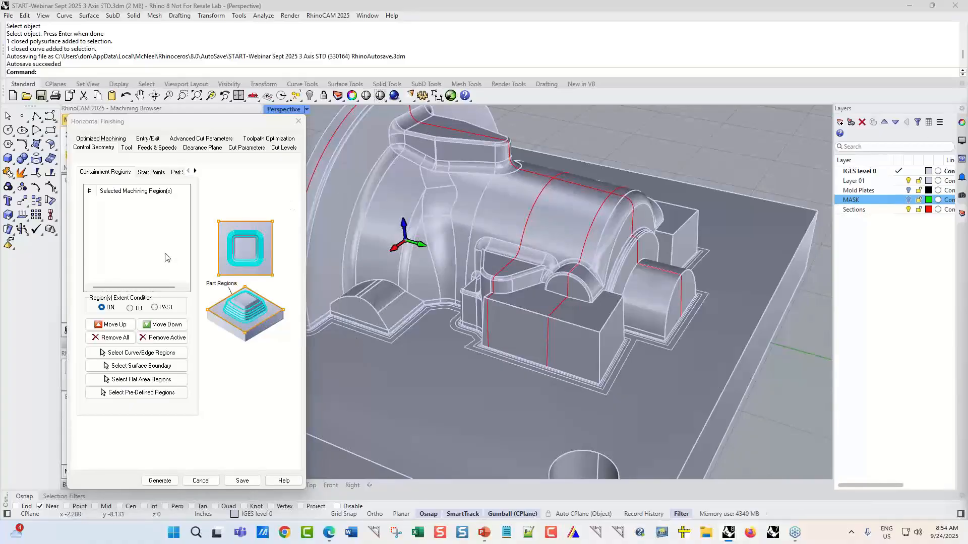
{"action": "left_click", "coordinate": [144, 352]}
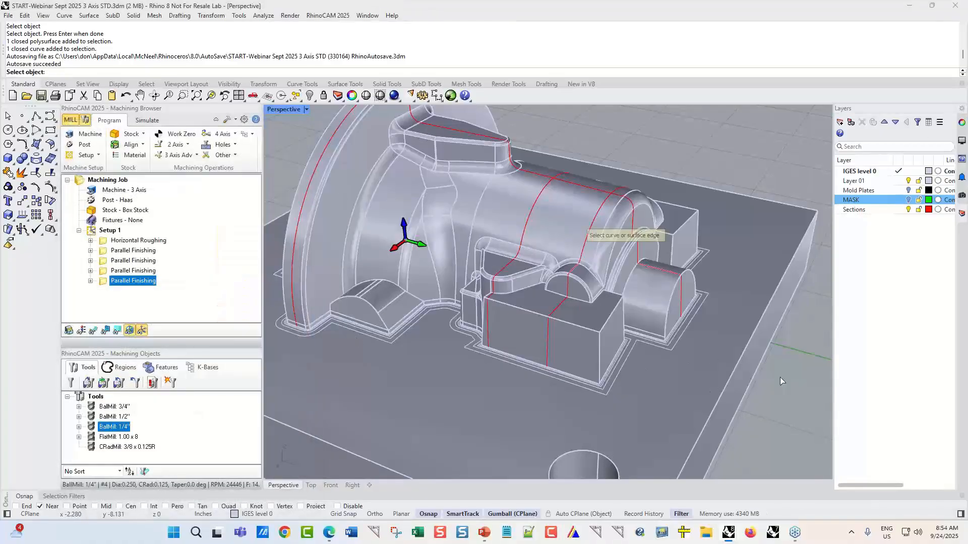
{"action": "left_click", "coordinate": [654, 381]}
{"action": "scroll", "coordinate": [630, 368], "scroll_direction": "up", "scroll_amount": 10}
{"action": "left_click", "coordinate": [585, 339]}
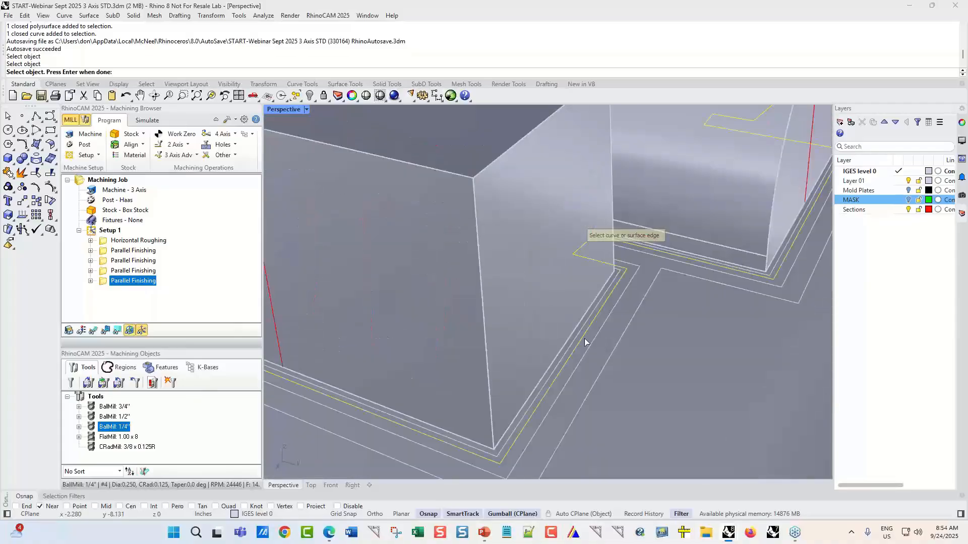
{"action": "scroll", "coordinate": [634, 325], "scroll_direction": "down", "scroll_amount": 5}
{"action": "key", "text": "Return"}
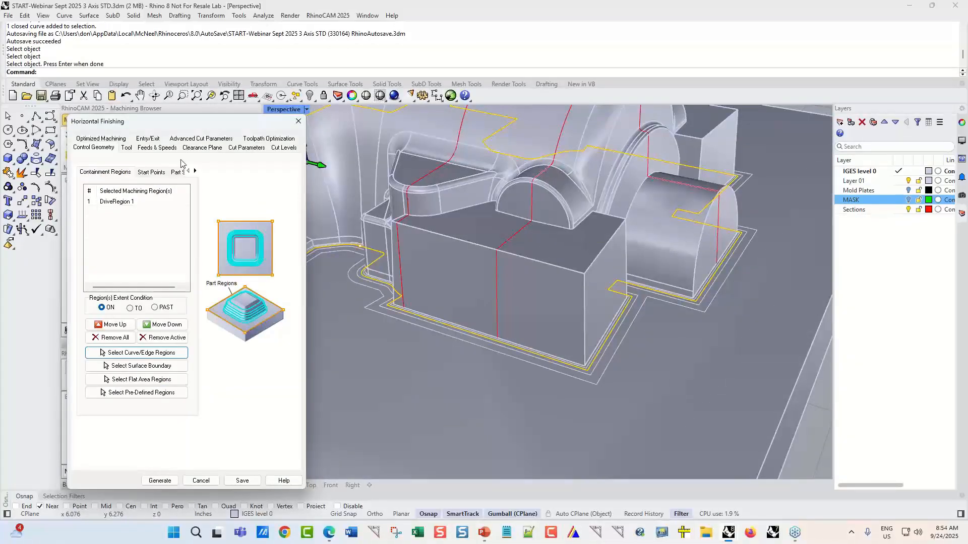
Step: Review the Horizontal Finishing tool and cut settings, try a stepdown distance of 0.01, and discard the operation
{"action": "left_click", "coordinate": [126, 148]}
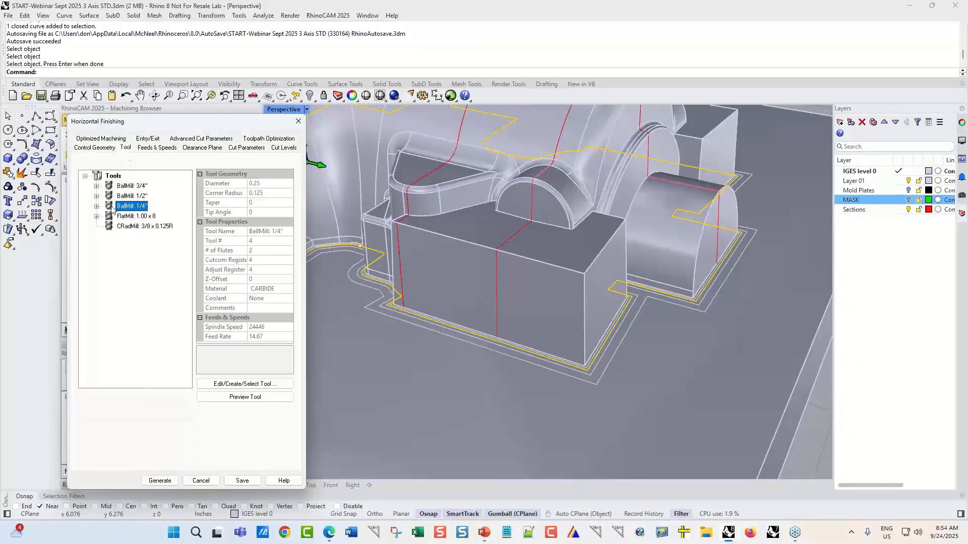
{"action": "left_click", "coordinate": [158, 149]}
{"action": "left_click", "coordinate": [210, 148]}
{"action": "left_click", "coordinate": [240, 148]}
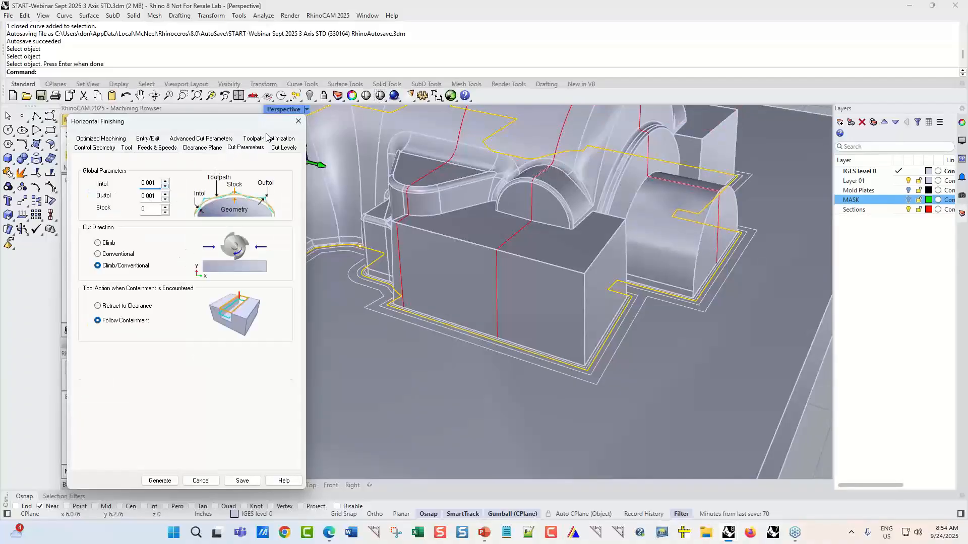
{"action": "left_click", "coordinate": [283, 151]}
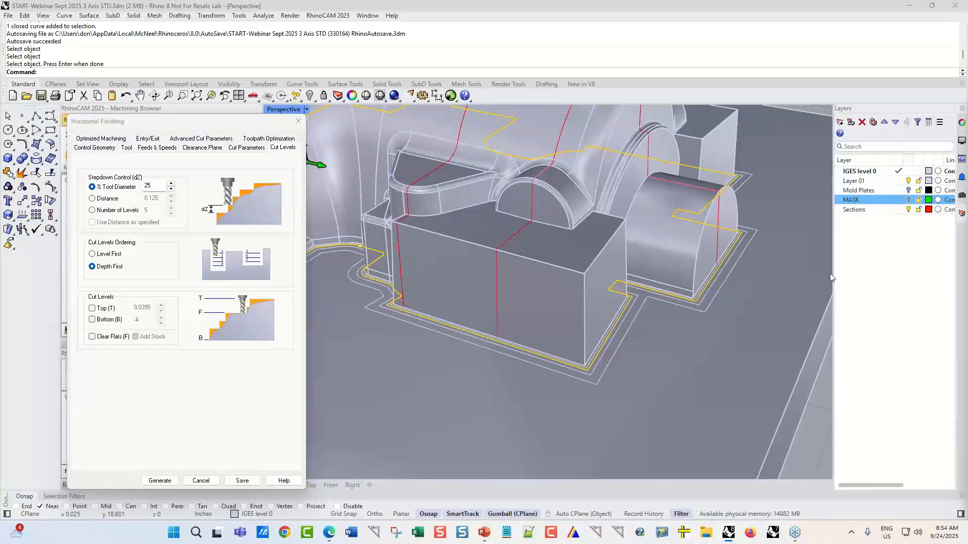
{"action": "left_click", "coordinate": [100, 200]}
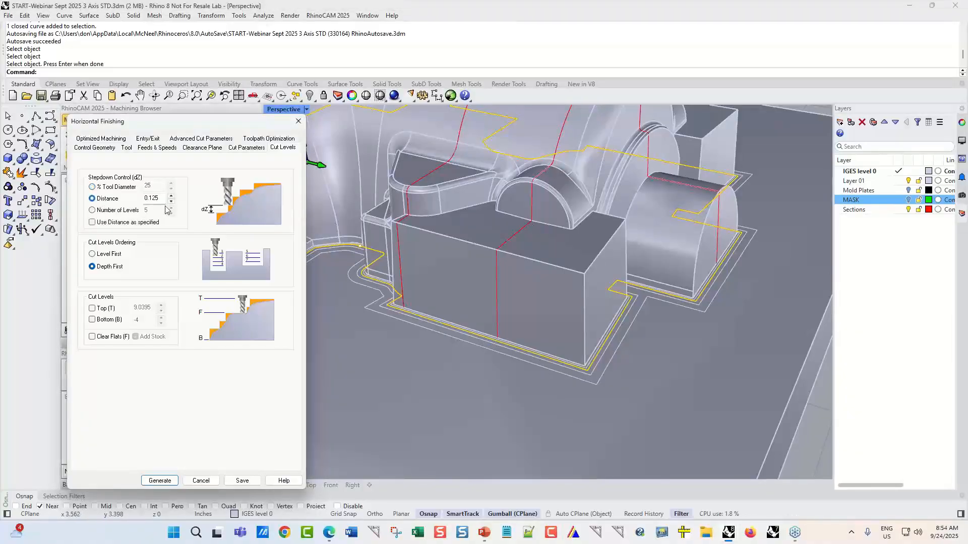
{"action": "double_click", "coordinate": [150, 200]}
{"action": "type", "text": "0.01"}
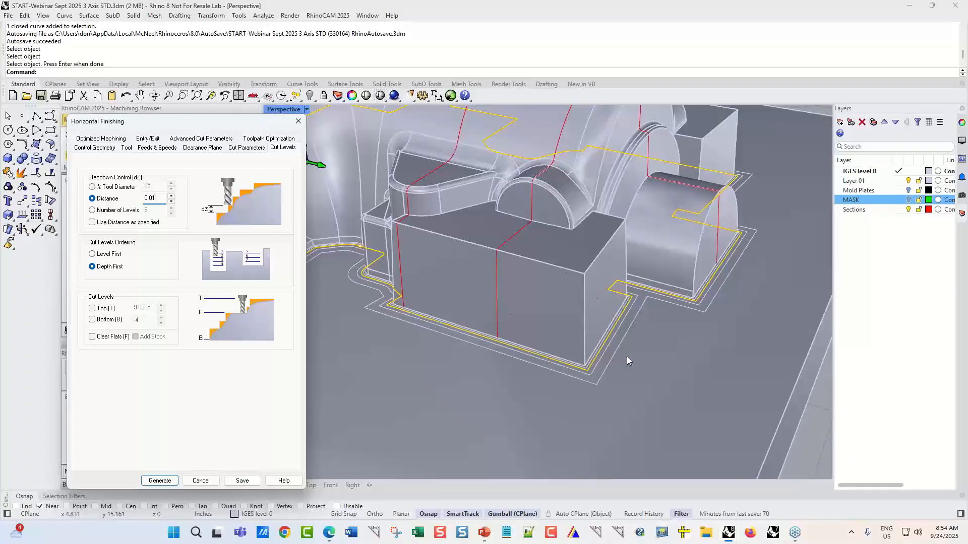
{"action": "scroll", "coordinate": [818, 443], "scroll_direction": "down", "scroll_amount": 3}
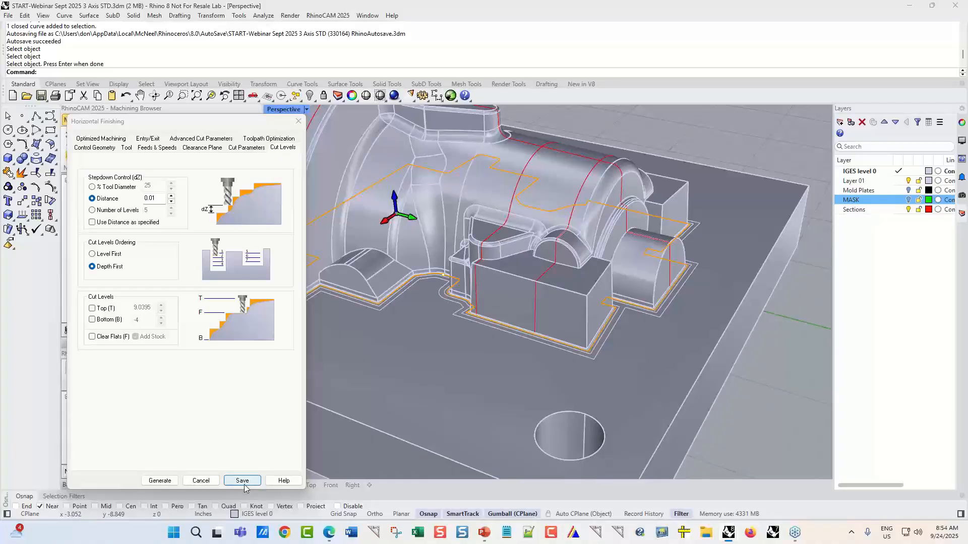
{"action": "left_click", "coordinate": [201, 481]}
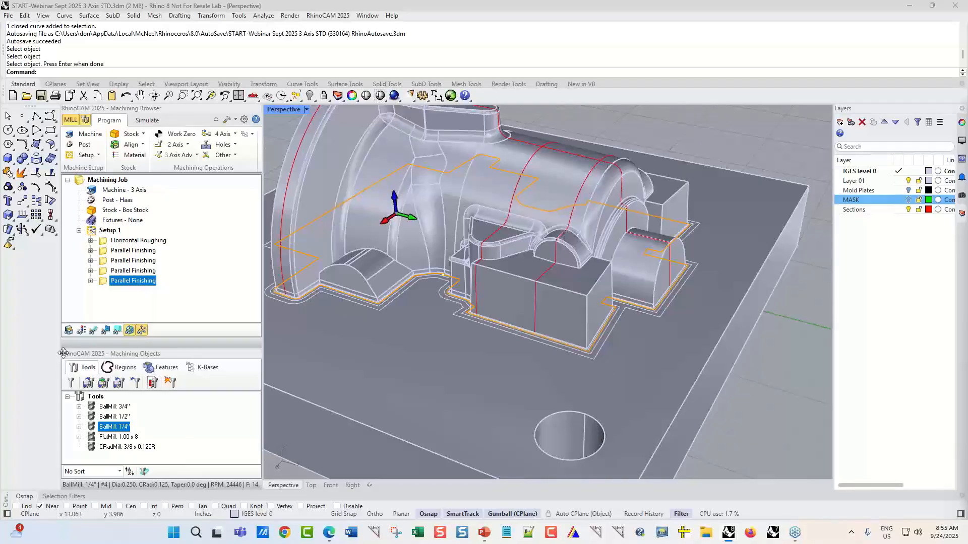
Step: Add another Horizontal Roughing operation without containment regions and save it without generating a toolpath
{"action": "left_click", "coordinate": [183, 157]}
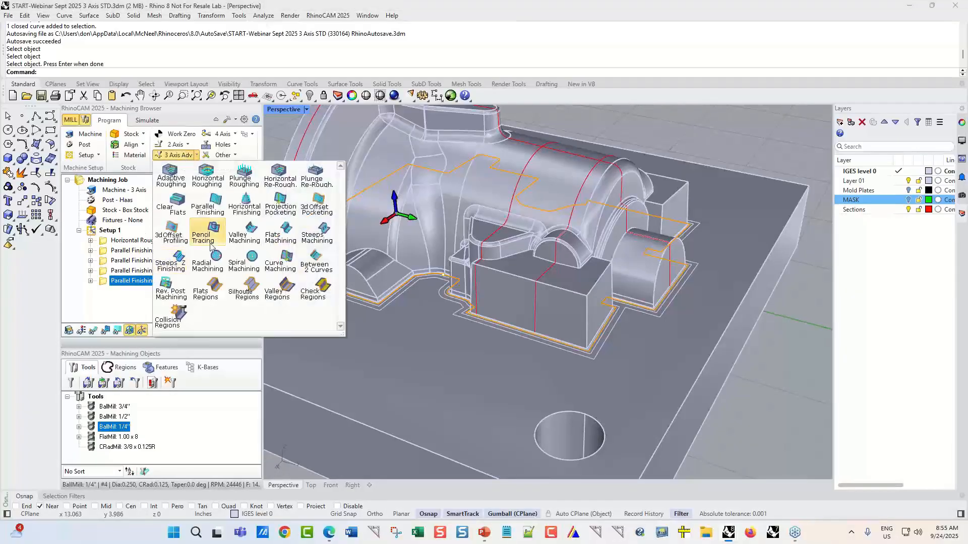
{"action": "left_click", "coordinate": [212, 182]}
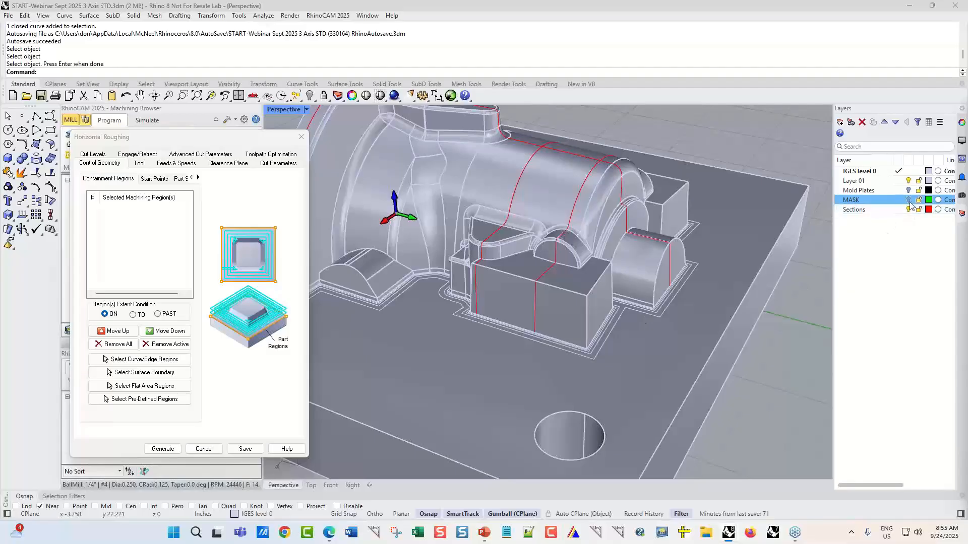
{"action": "left_click", "coordinate": [284, 227]}
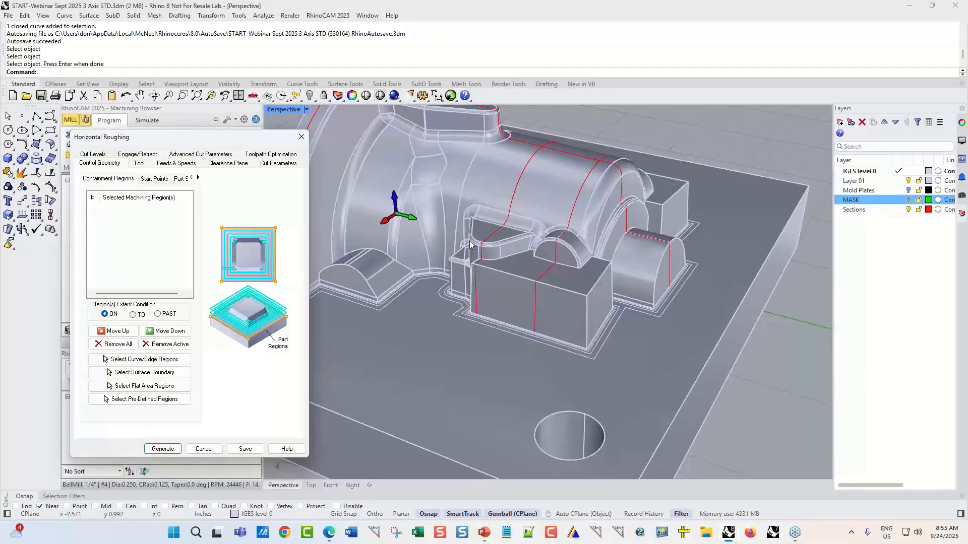
{"action": "left_click", "coordinate": [245, 448]}
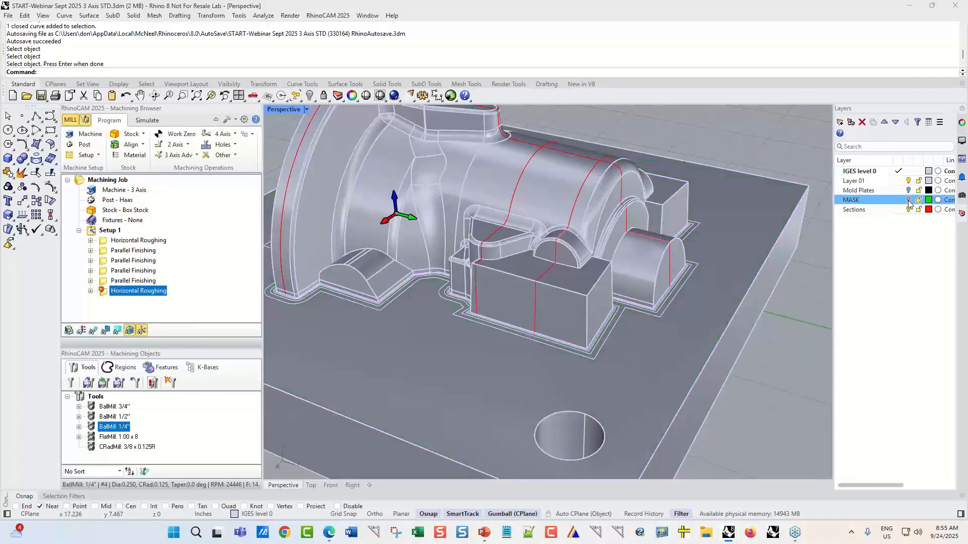
Step: Show the MASK layer and assign the CRadMill 3/8 x 0.125R tool to the last Horizontal Roughing operation
{"action": "left_click", "coordinate": [908, 200]}
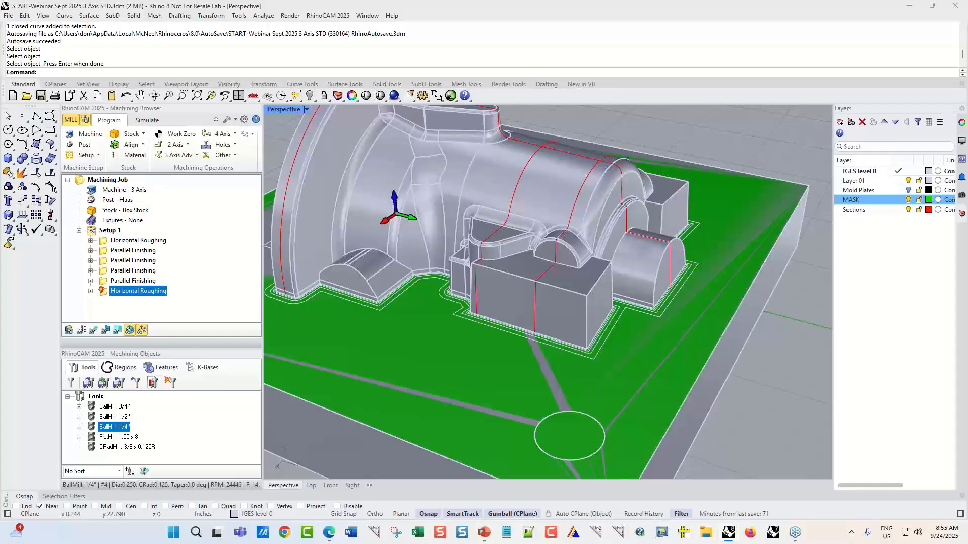
{"action": "double_click", "coordinate": [105, 295]}
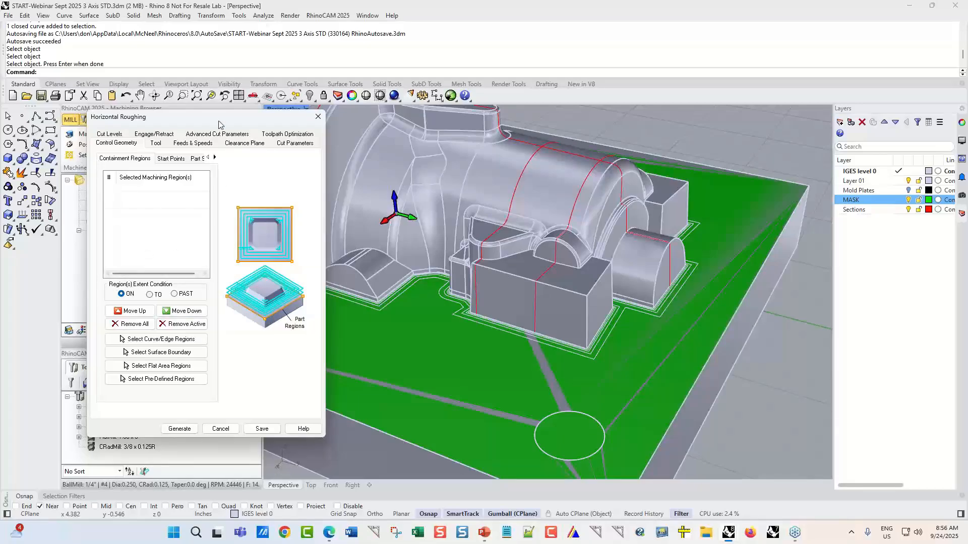
{"action": "left_click_drag", "start_coordinate": [206, 123], "coordinate": [352, 129]}
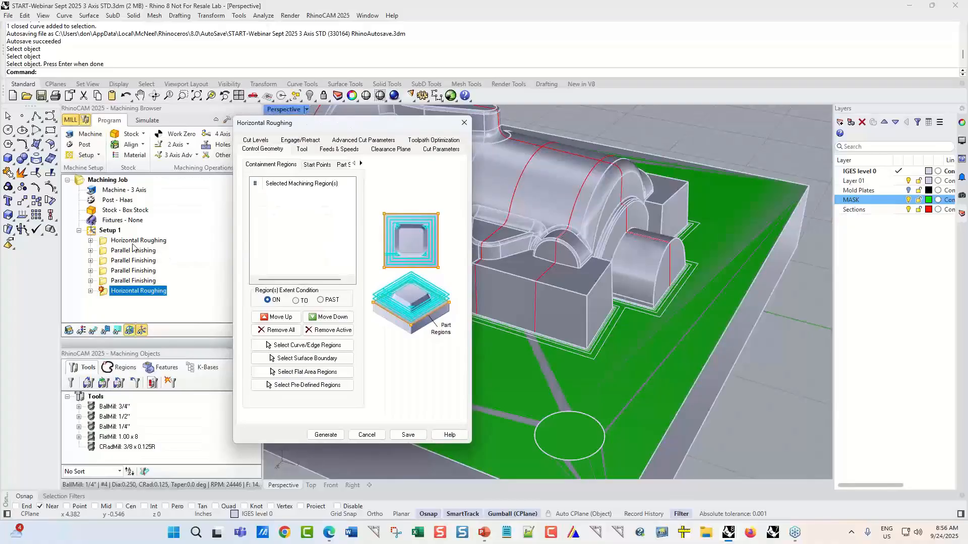
{"action": "left_click_drag", "start_coordinate": [347, 130], "coordinate": [167, 141]}
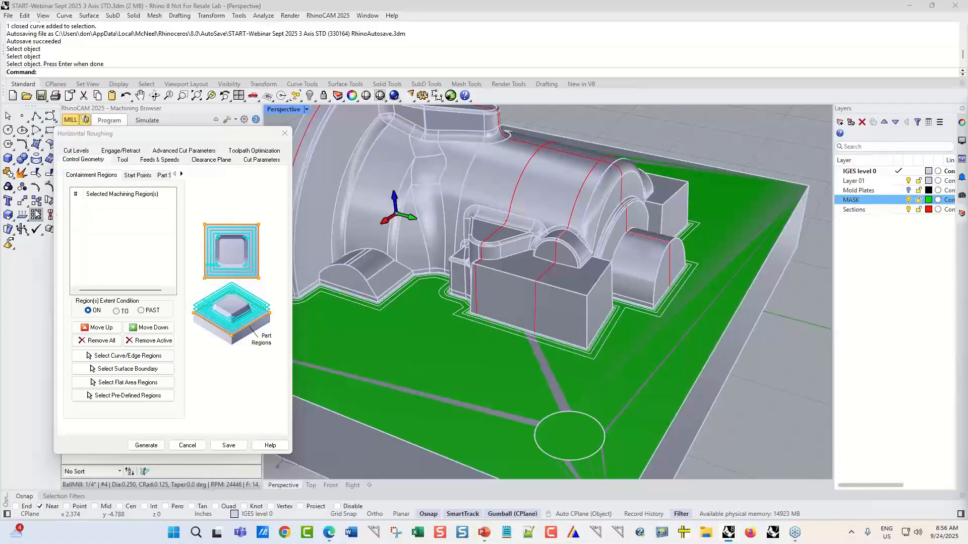
{"action": "left_click", "coordinate": [127, 161]}
{"action": "left_click", "coordinate": [118, 230]}
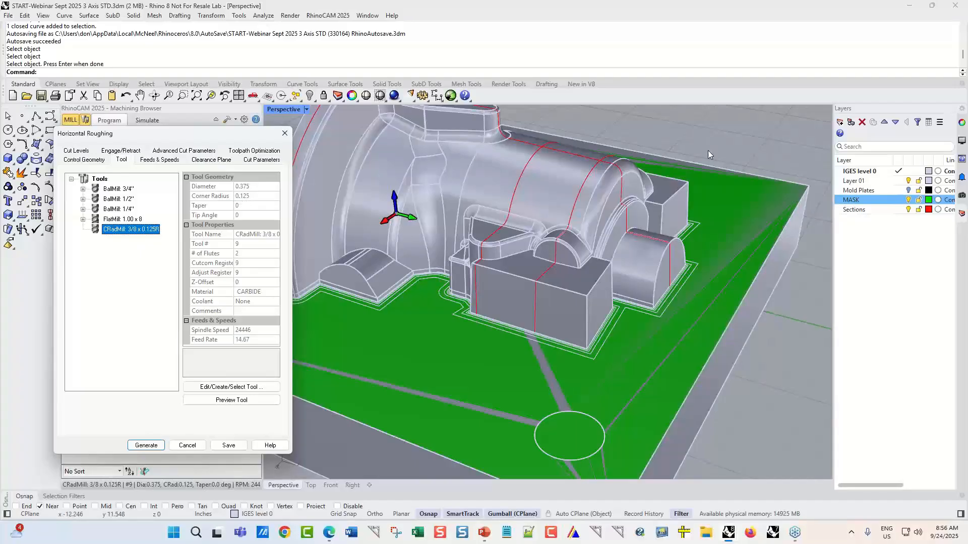
{"action": "scroll", "coordinate": [419, 277], "scroll_direction": "up", "scroll_amount": 5}
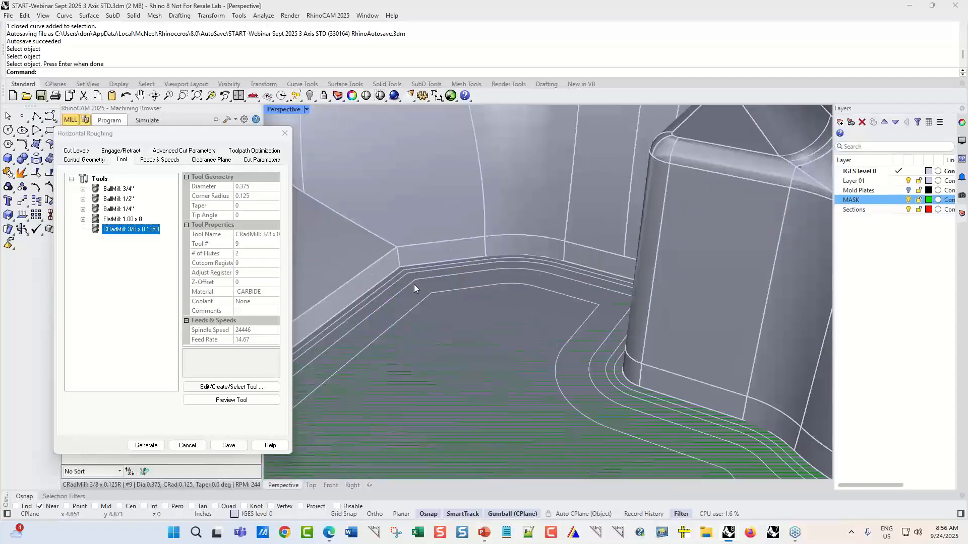
{"action": "scroll", "coordinate": [500, 246], "scroll_direction": "down", "scroll_amount": 8}
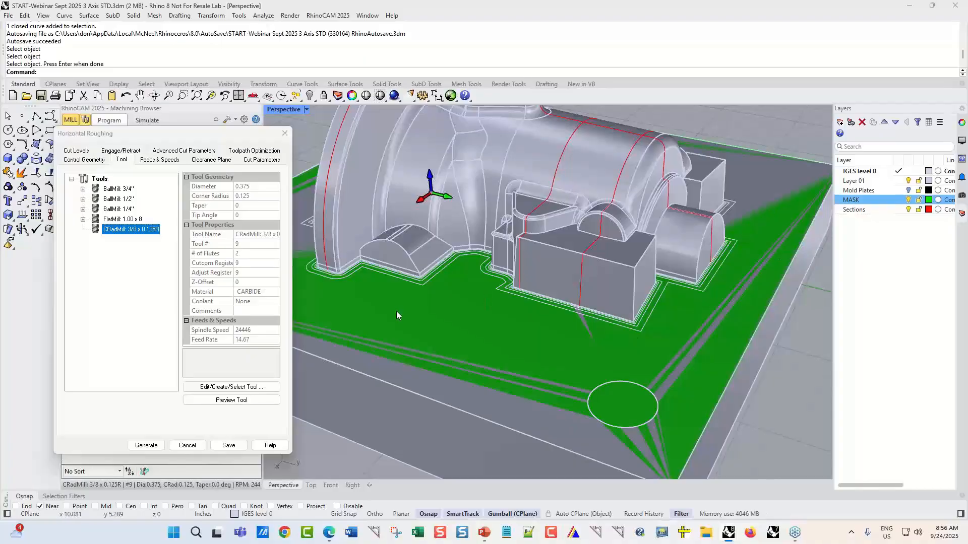
{"action": "scroll", "coordinate": [456, 251], "scroll_direction": "up", "scroll_amount": 3}
{"action": "scroll", "coordinate": [484, 252], "scroll_direction": "down", "scroll_amount": 2}
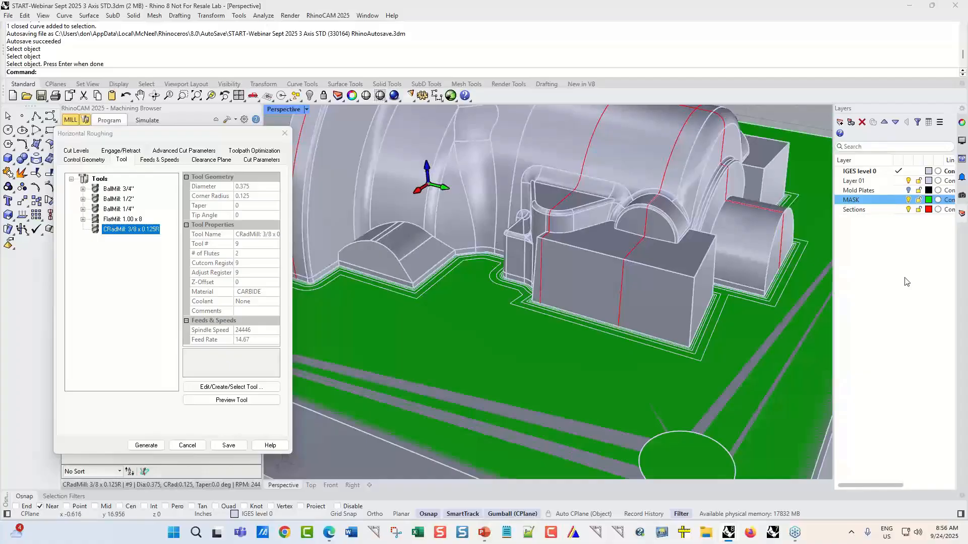
Step: Set the operation's cavity/pocket region cut pattern to Linear and enable the cleanup pass
{"action": "left_click", "coordinate": [155, 161]}
{"action": "left_click", "coordinate": [196, 160]}
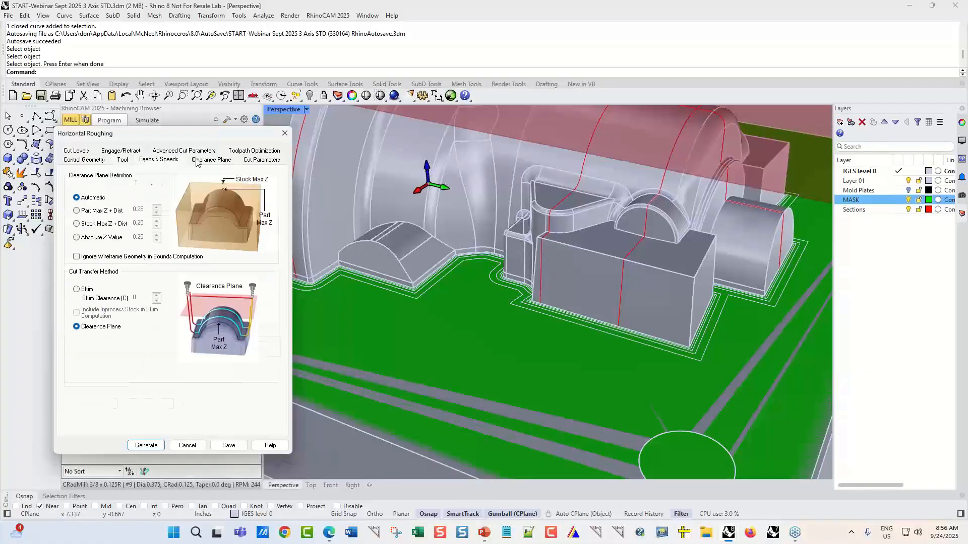
{"action": "left_click", "coordinate": [262, 160]}
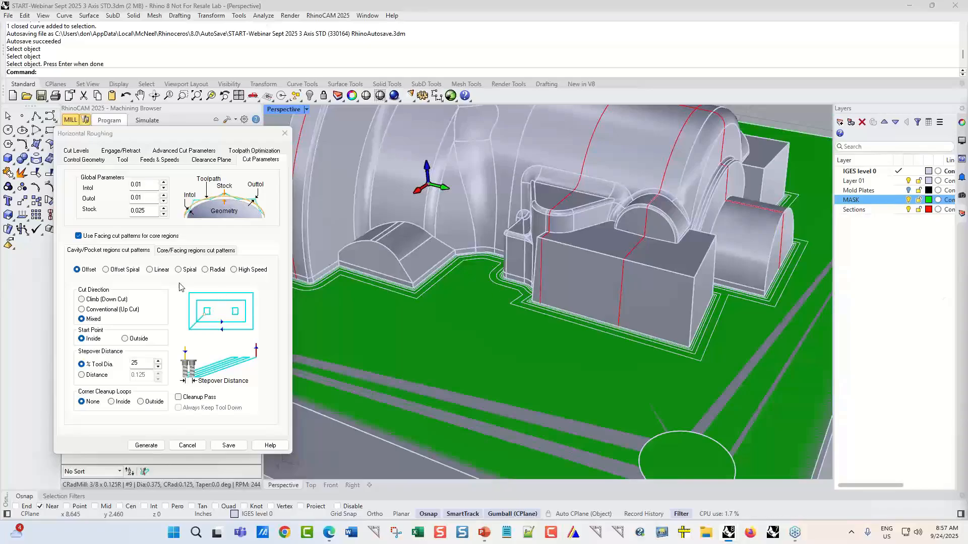
{"action": "left_click", "coordinate": [150, 271]}
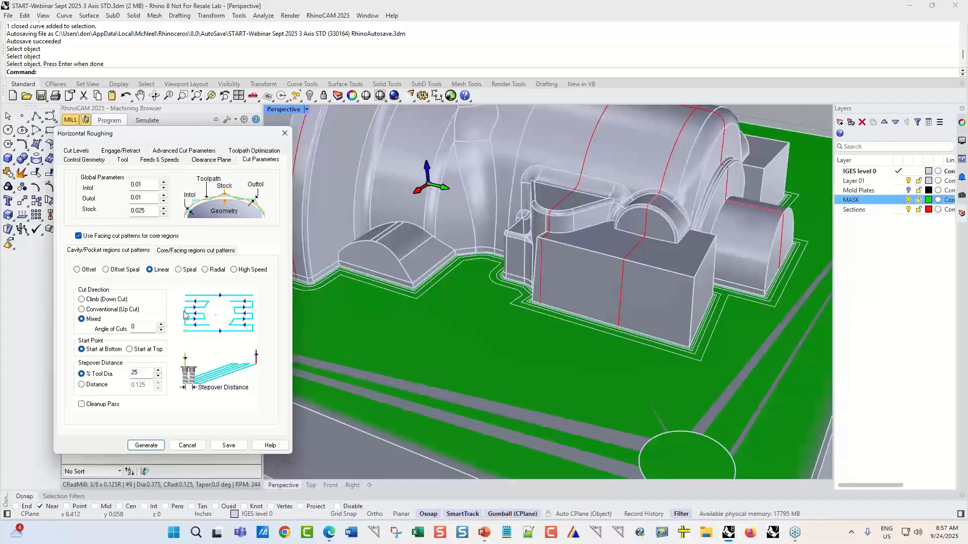
{"action": "left_click", "coordinate": [81, 406]}
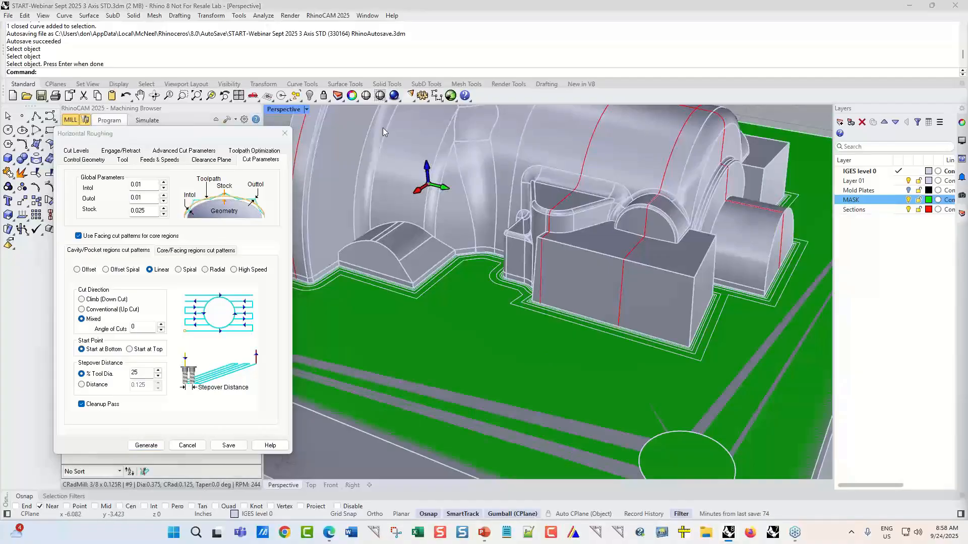
Step: Set the stepdown control to a distance of 0.01 and enable using the distance as specified
{"action": "left_click", "coordinate": [76, 151]}
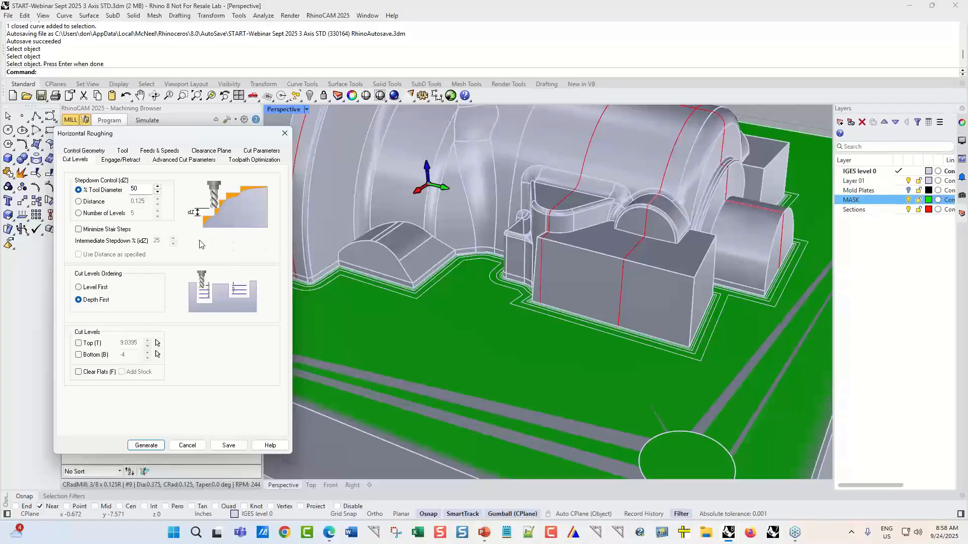
{"action": "left_click", "coordinate": [85, 204]}
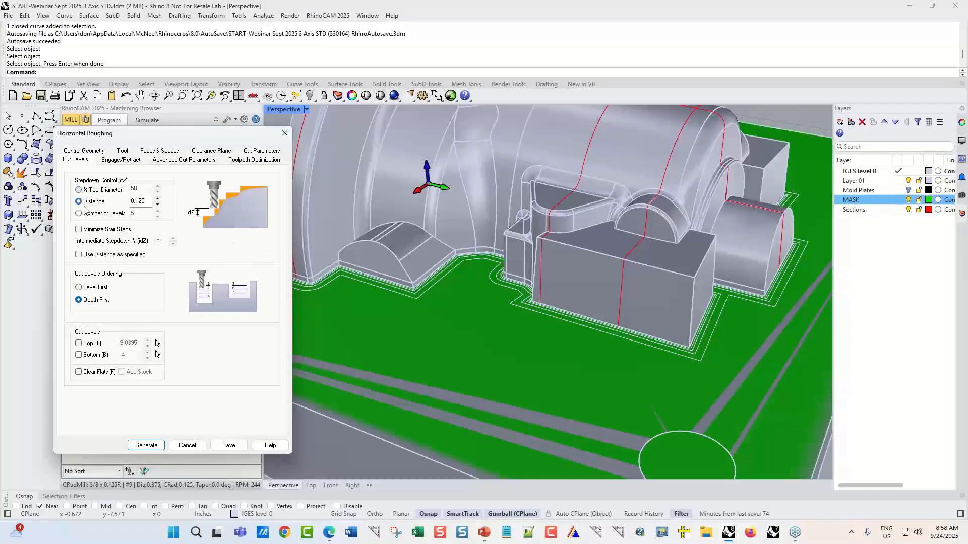
{"action": "left_click", "coordinate": [139, 202]}
{"action": "type", "text": "01"}
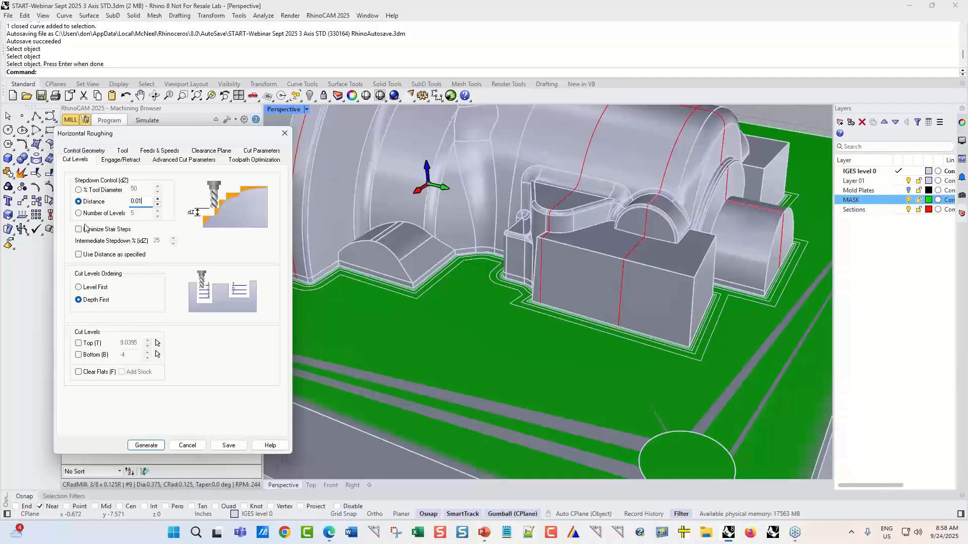
{"action": "left_click", "coordinate": [79, 255]}
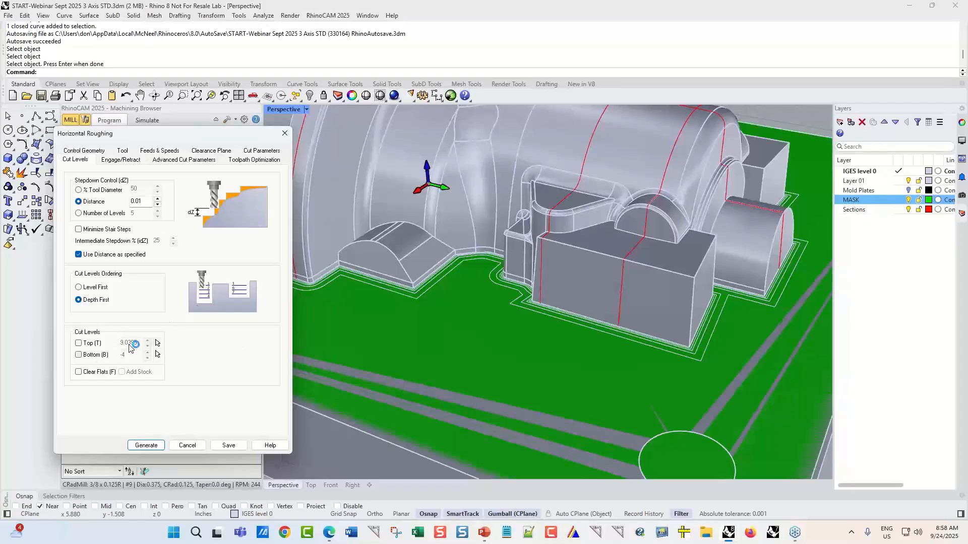
Step: Enable the top cut level at 4.01, check its plane against the part, and save the Horizontal Roughing operation
{"action": "left_click", "coordinate": [79, 344]}
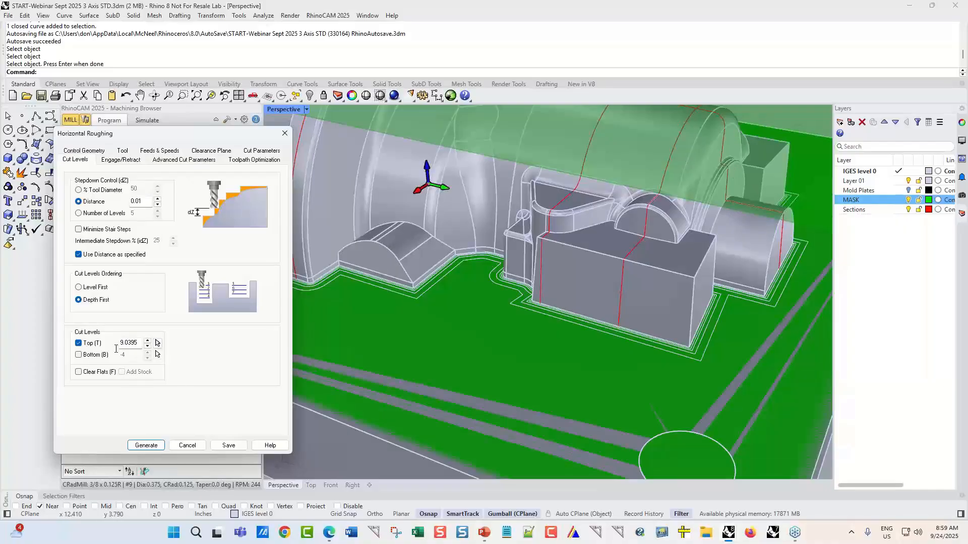
{"action": "left_click_drag", "start_coordinate": [140, 344], "coordinate": [114, 343]}
{"action": "type", "text": "4.01"}
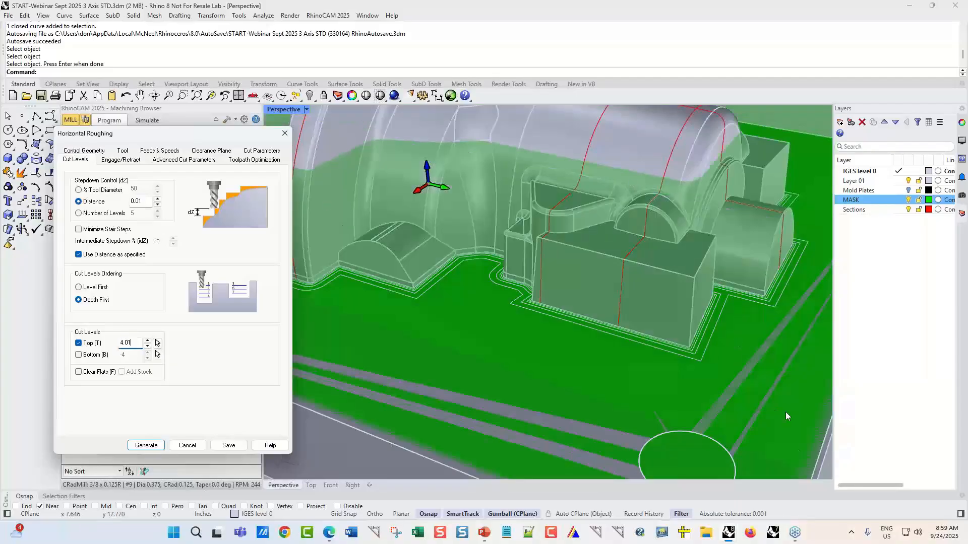
{"action": "scroll", "coordinate": [504, 255], "scroll_direction": "down", "scroll_amount": 5}
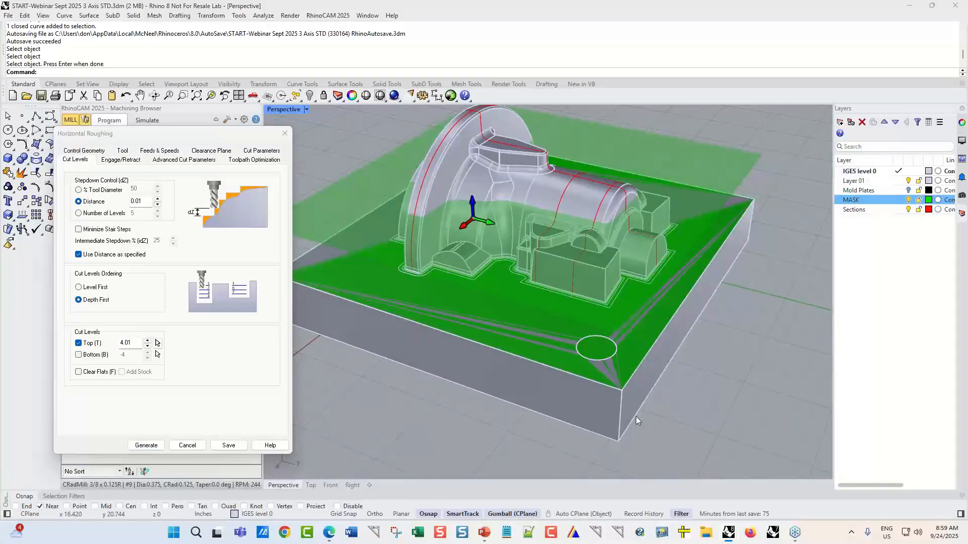
{"action": "right_click_drag", "start_coordinate": [636, 418], "coordinate": [740, 383]}
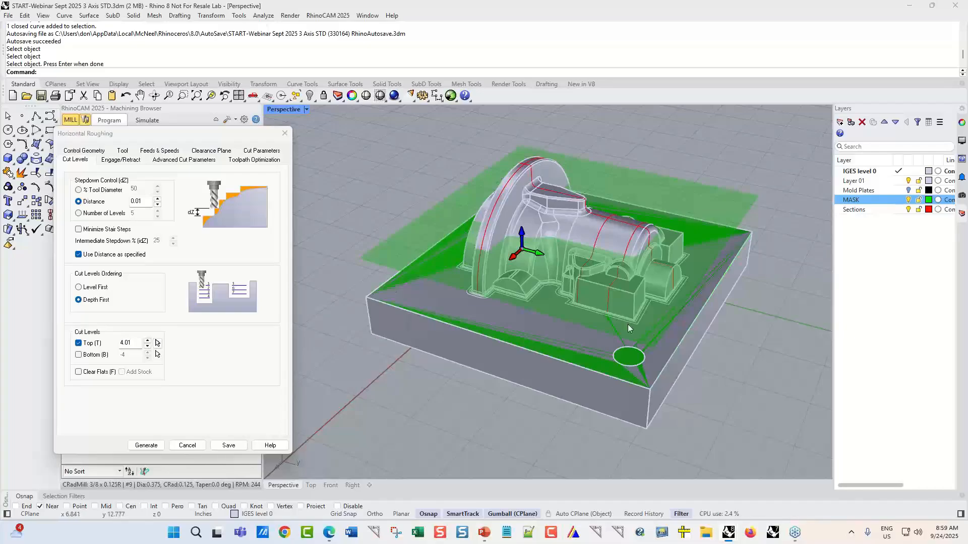
{"action": "scroll", "coordinate": [577, 293], "scroll_direction": "up", "scroll_amount": 8}
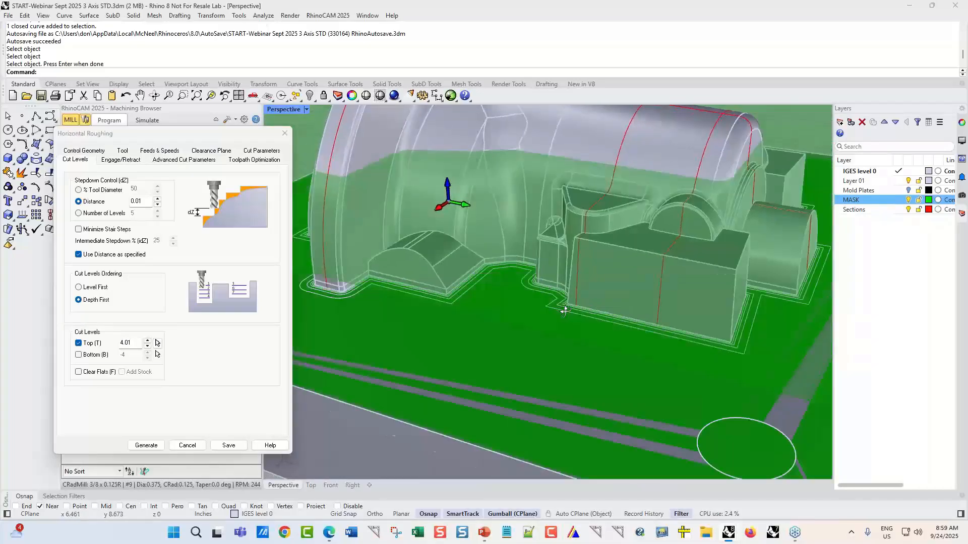
{"action": "right_click_drag", "start_coordinate": [581, 295], "coordinate": [600, 275]}
{"action": "scroll", "coordinate": [578, 264], "scroll_direction": "down", "scroll_amount": 4}
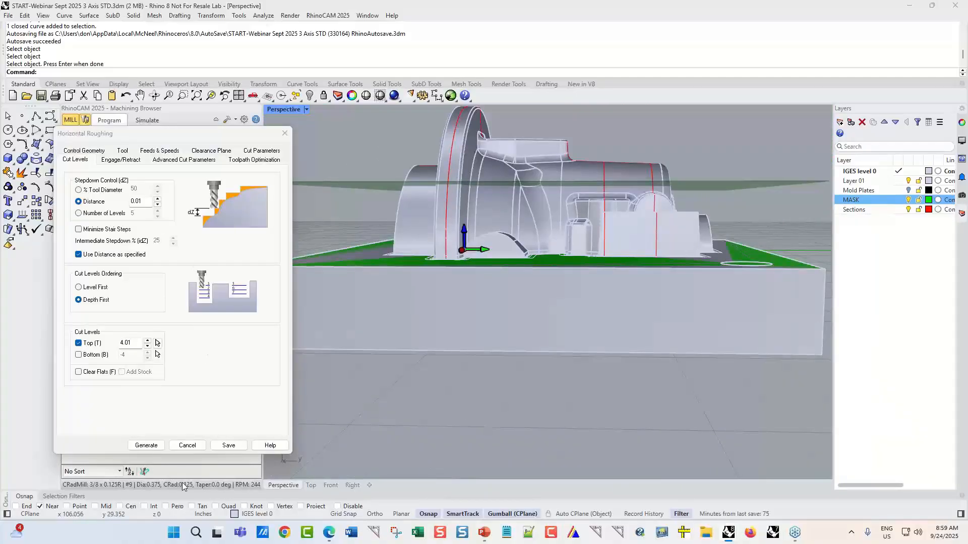
{"action": "left_click", "coordinate": [228, 445]}
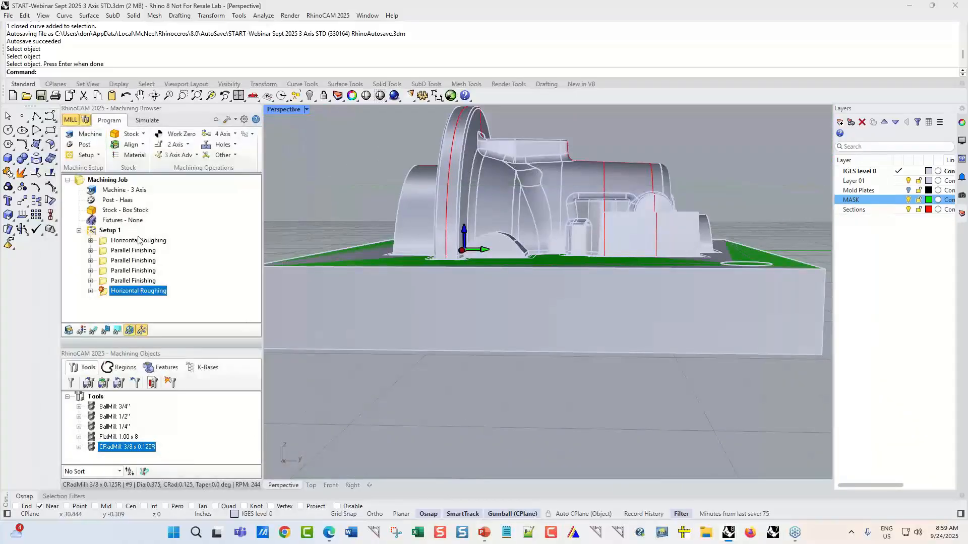
Step: Add a Work Zero to Setup 1 at the part box's lowest Z face and south west corner
{"action": "left_click", "coordinate": [96, 231]}
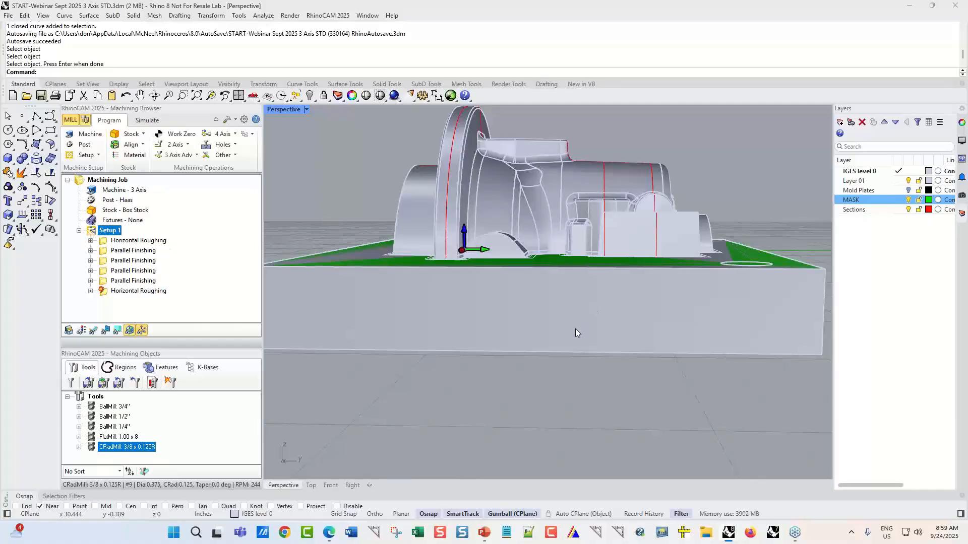
{"action": "right_click_drag", "start_coordinate": [576, 332], "coordinate": [539, 334]}
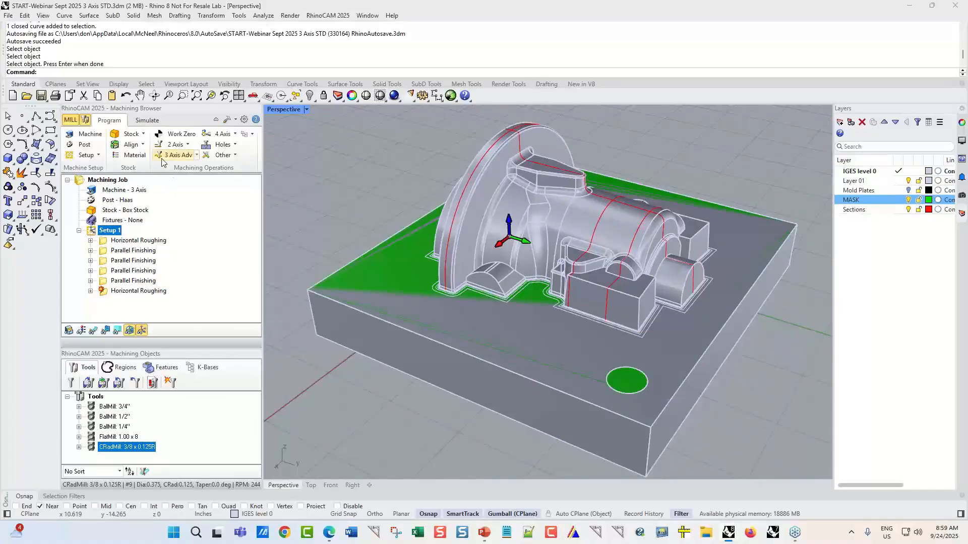
{"action": "left_click", "coordinate": [177, 134]}
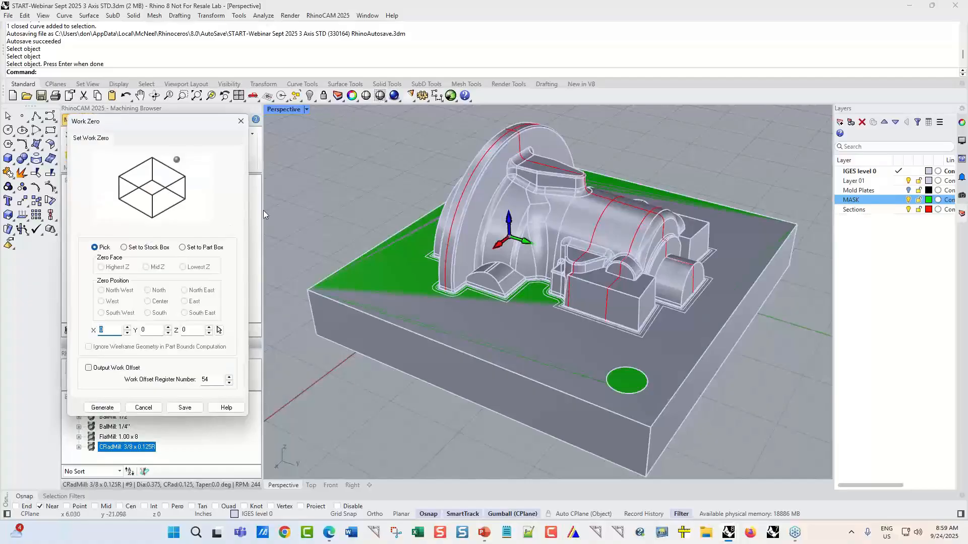
{"action": "left_click", "coordinate": [182, 248]}
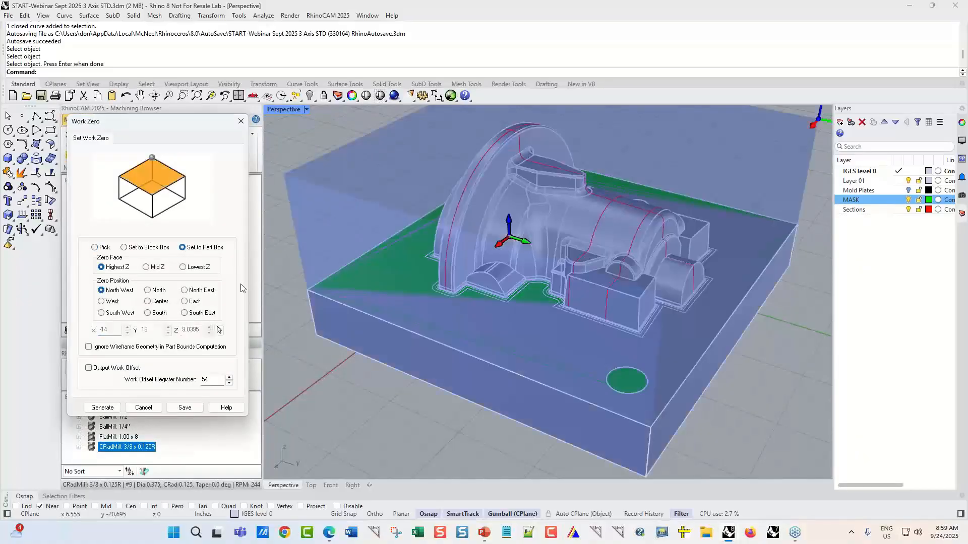
{"action": "left_click", "coordinate": [192, 268]}
{"action": "left_click", "coordinate": [123, 313]}
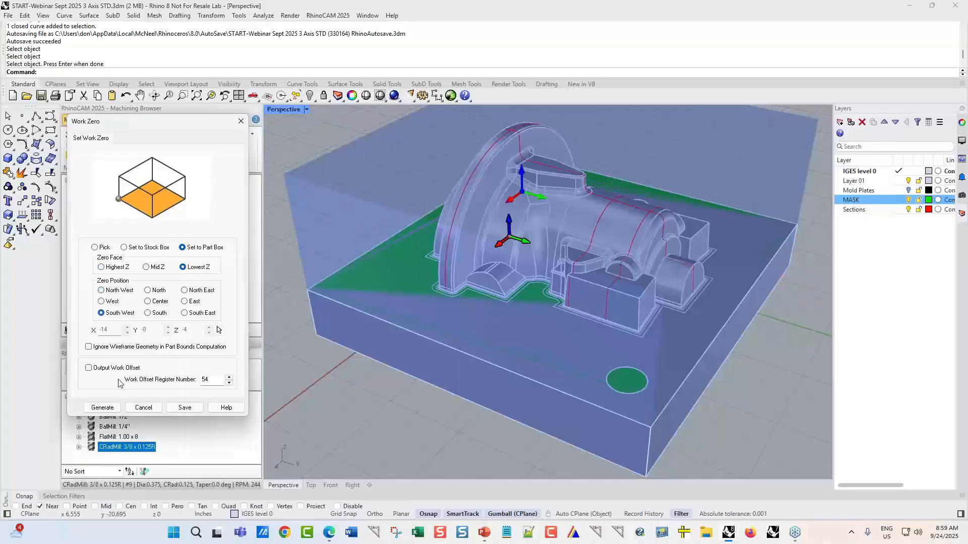
{"action": "left_click", "coordinate": [102, 408]}
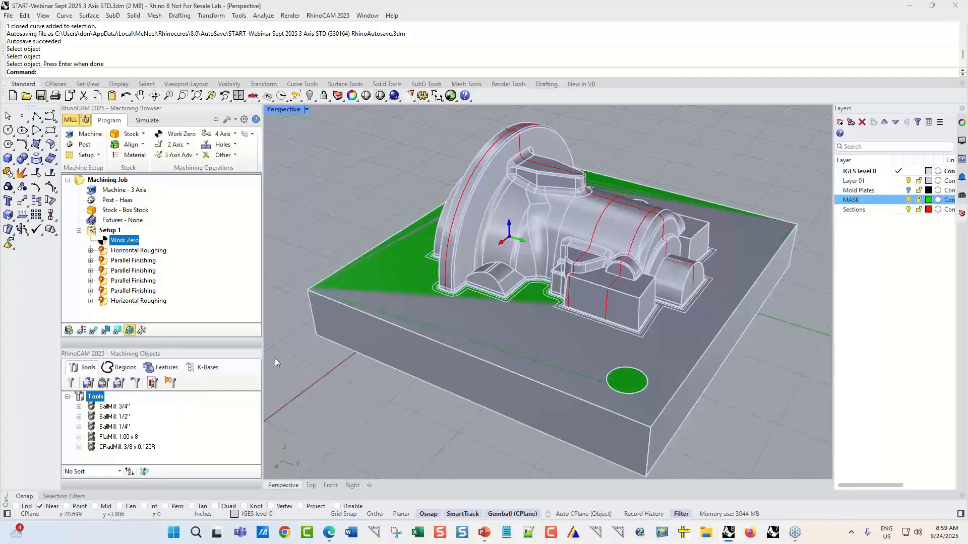
Step: Switch the coordinate system display options and check the axes on the part from different sides
{"action": "right_click_drag", "start_coordinate": [298, 352], "coordinate": [453, 328]}
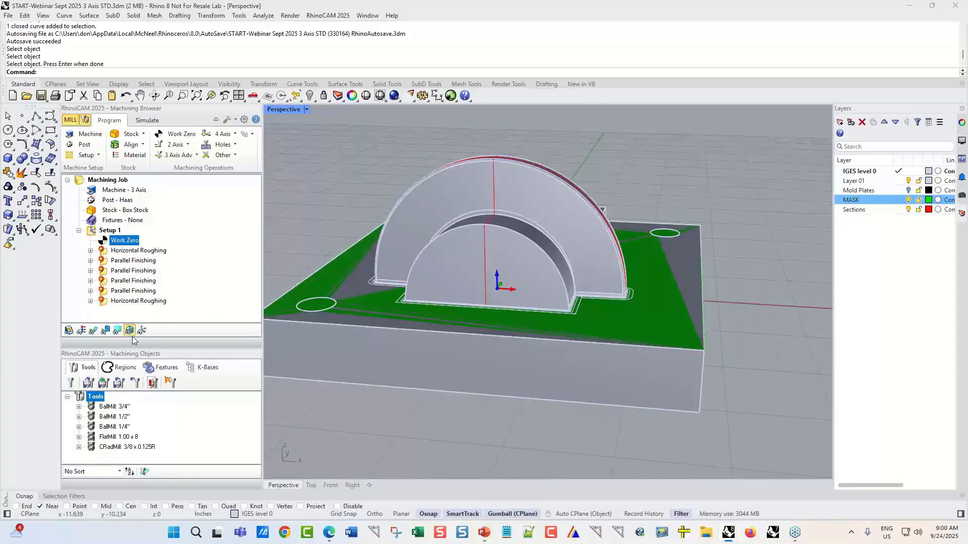
{"action": "left_click", "coordinate": [141, 331]}
{"action": "left_click", "coordinate": [129, 331]}
{"action": "right_click_drag", "start_coordinate": [566, 254], "coordinate": [401, 330]}
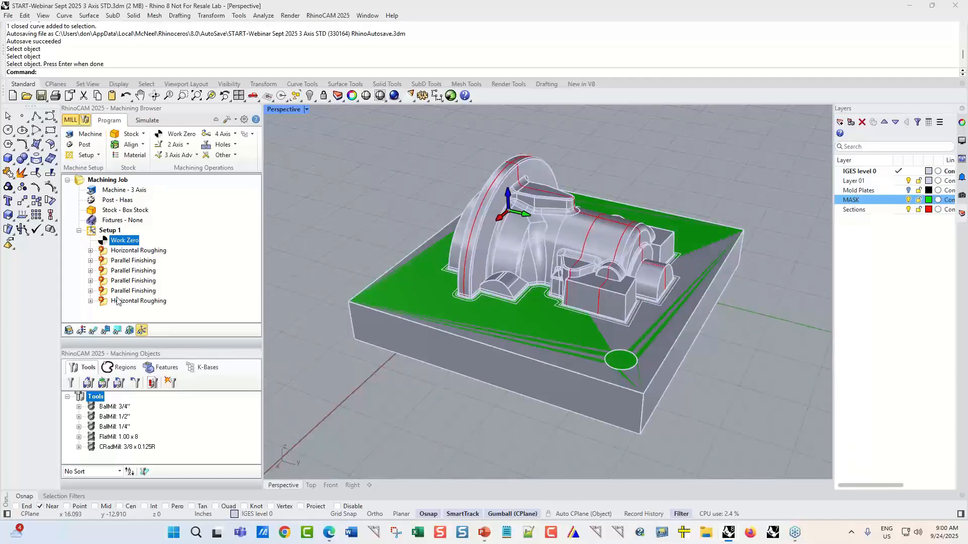
Step: Check the simulated stock for the first and last Horizontal Roughing operations and return to programming
{"action": "left_click", "coordinate": [162, 251]}
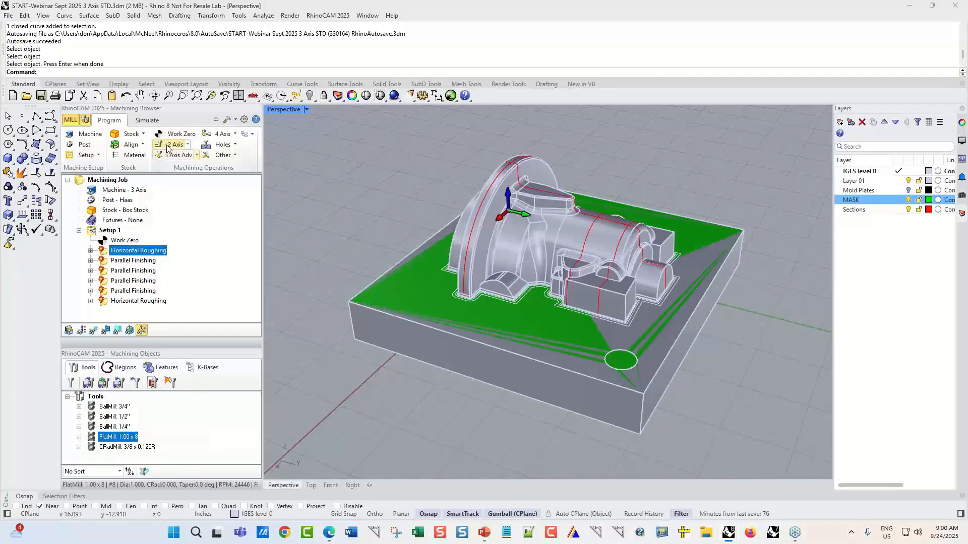
{"action": "left_click", "coordinate": [148, 121]}
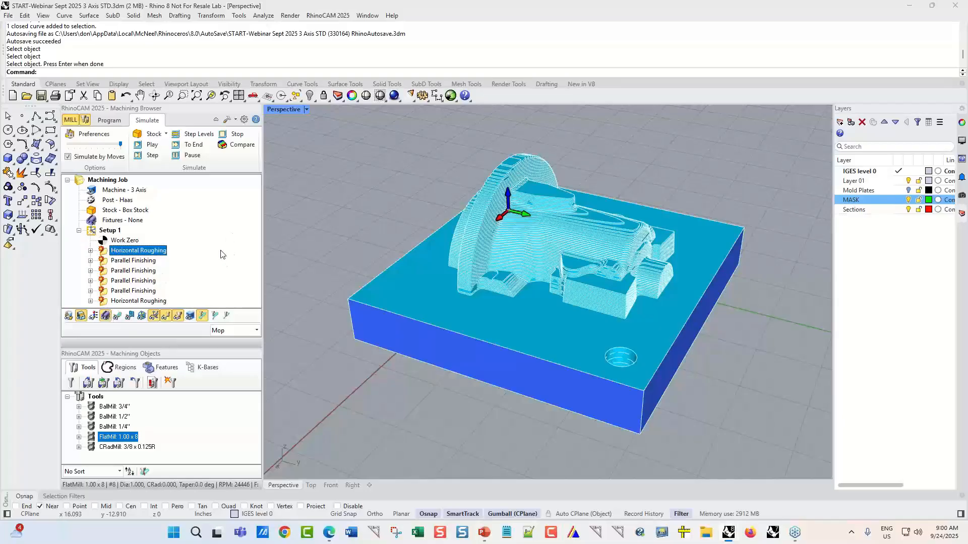
{"action": "left_click", "coordinate": [107, 301]}
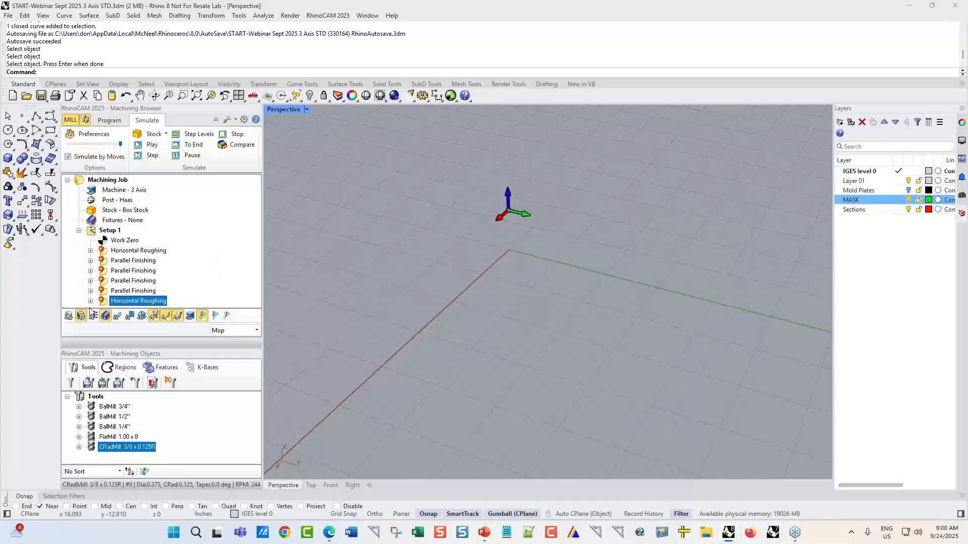
{"action": "left_click", "coordinate": [110, 121]}
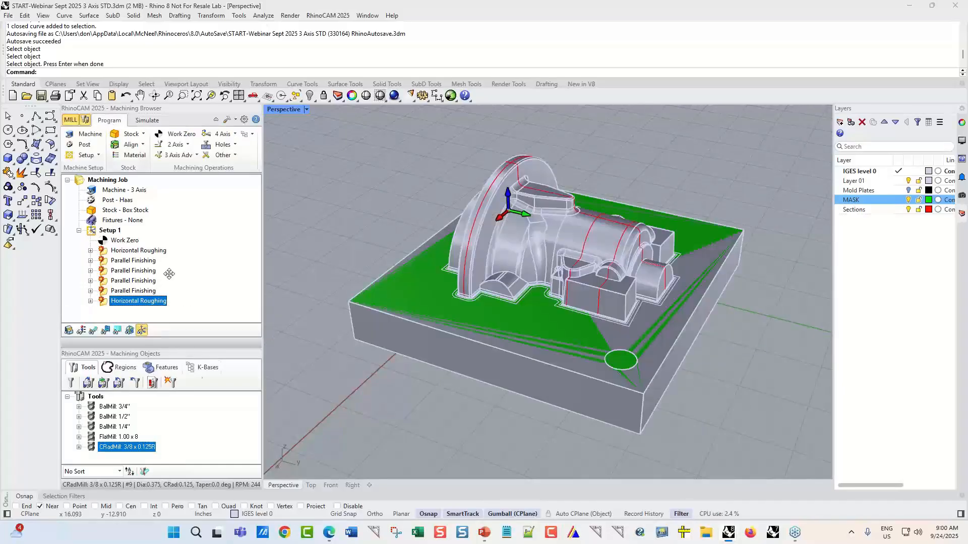
{"action": "double_click", "coordinate": [106, 303]}
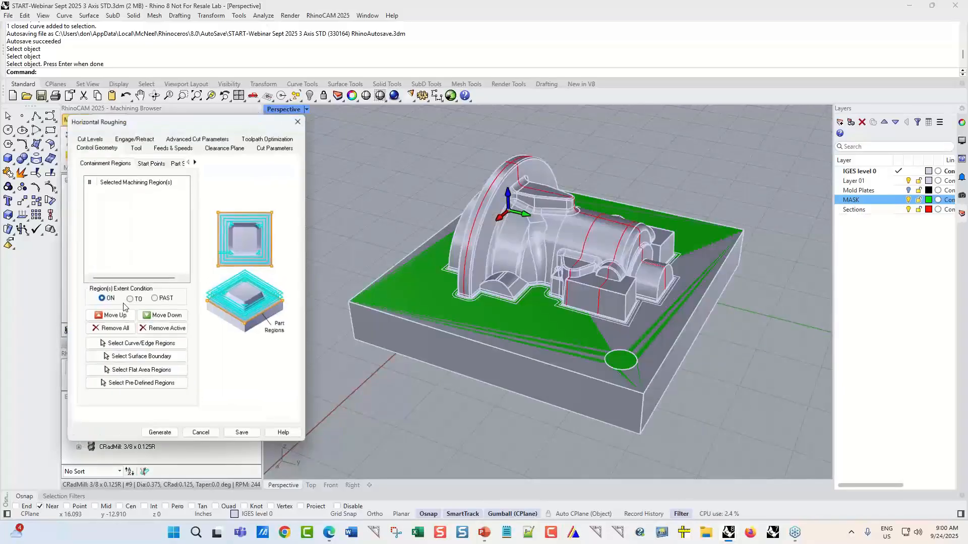
{"action": "left_click_drag", "start_coordinate": [216, 130], "coordinate": [356, 130]}
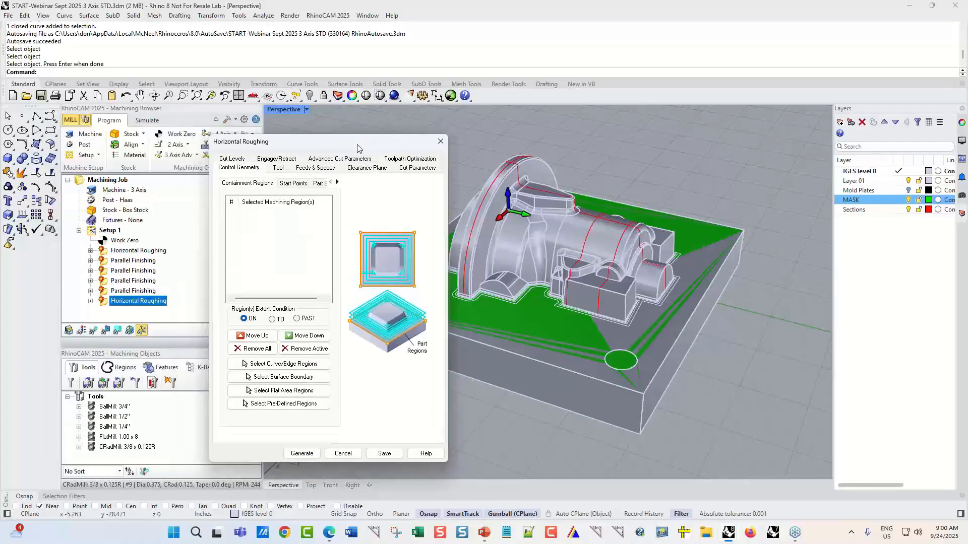
{"action": "left_click", "coordinate": [439, 121]}
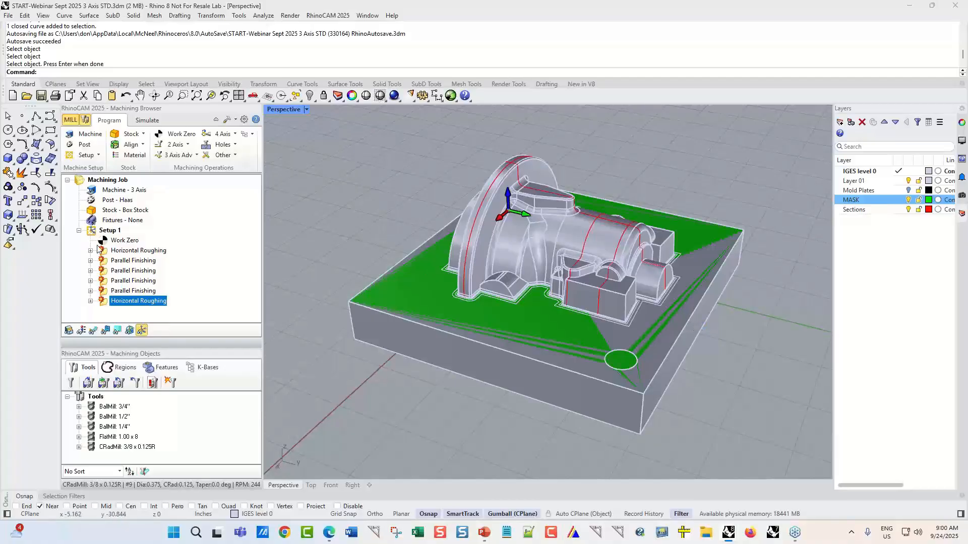
Step: In the last Horizontal Roughing operation, enable the bottom cut level at 4 under the 4.01 top level and turn on Clear Flats
{"action": "double_click", "coordinate": [104, 302]}
{"action": "left_click_drag", "start_coordinate": [170, 127], "coordinate": [240, 109]}
{"action": "left_click", "coordinate": [160, 120]}
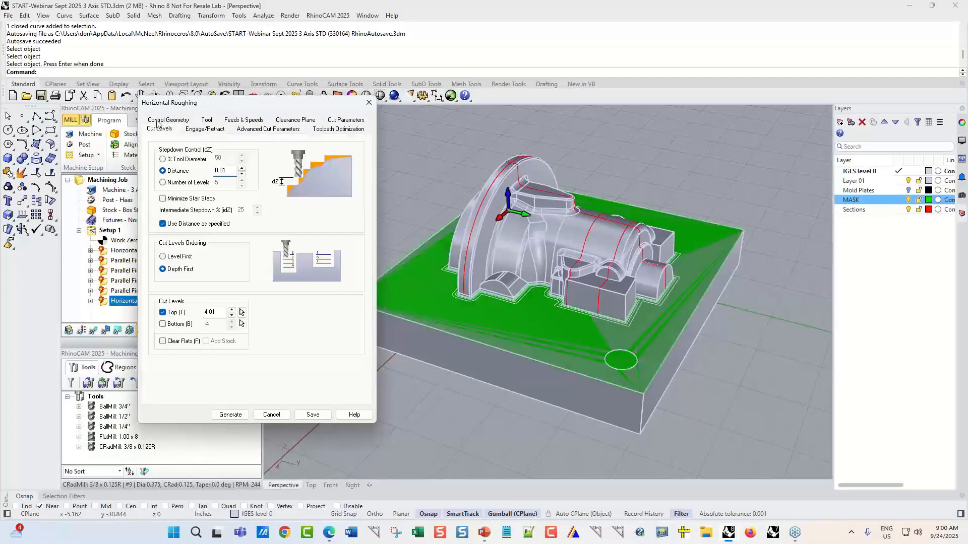
{"action": "double_click", "coordinate": [216, 312]}
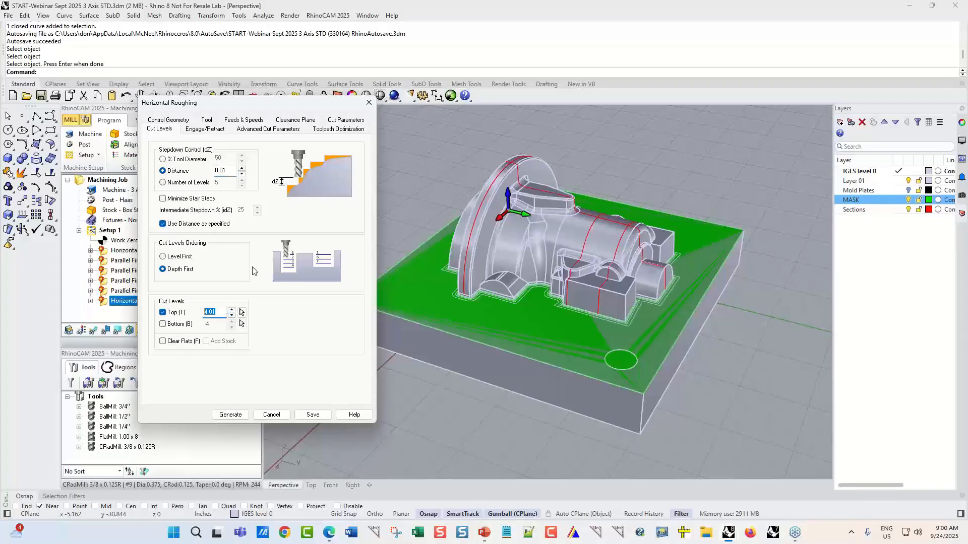
{"action": "type", "text": "4."}
{"action": "right_click_drag", "start_coordinate": [540, 323], "coordinate": [638, 331]}
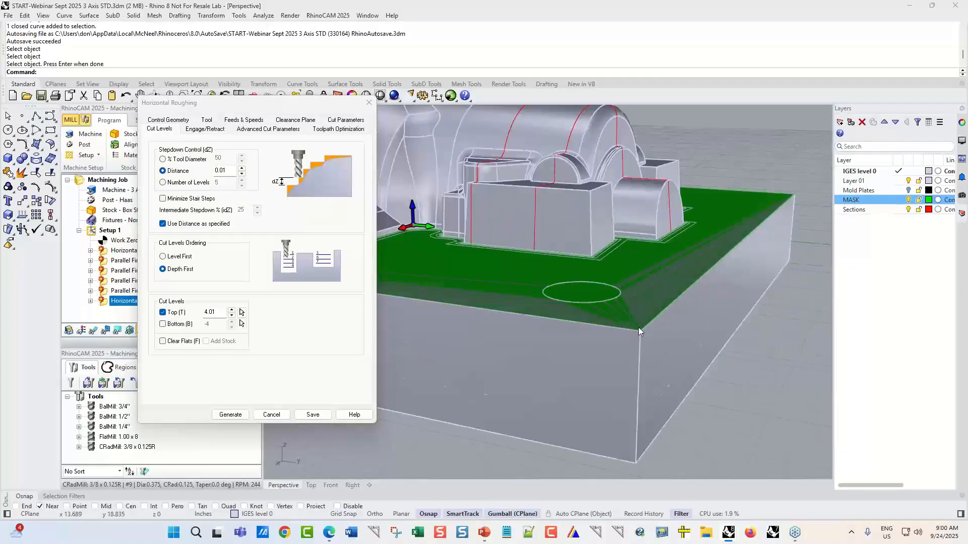
{"action": "scroll", "coordinate": [639, 331], "scroll_direction": "up", "scroll_amount": 5}
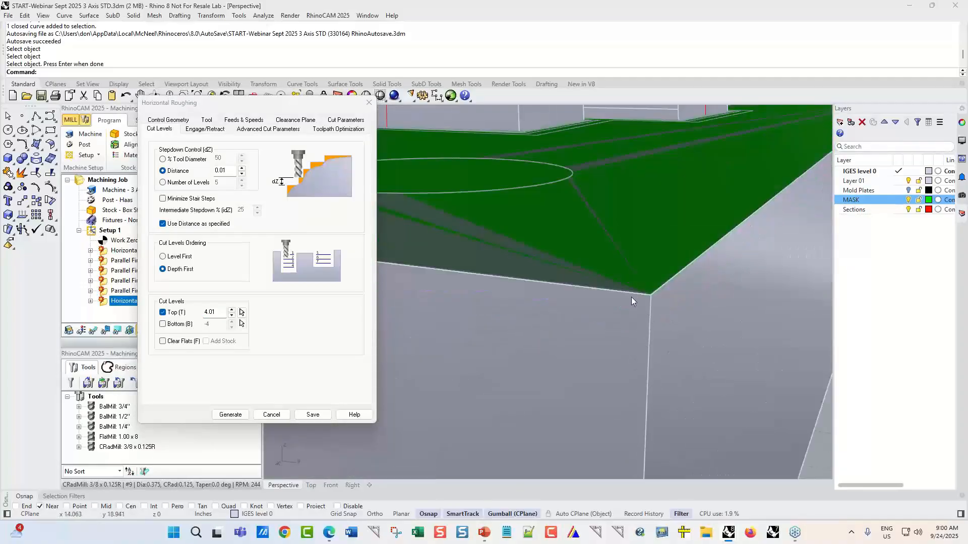
{"action": "scroll", "coordinate": [630, 301], "scroll_direction": "down", "scroll_amount": 4}
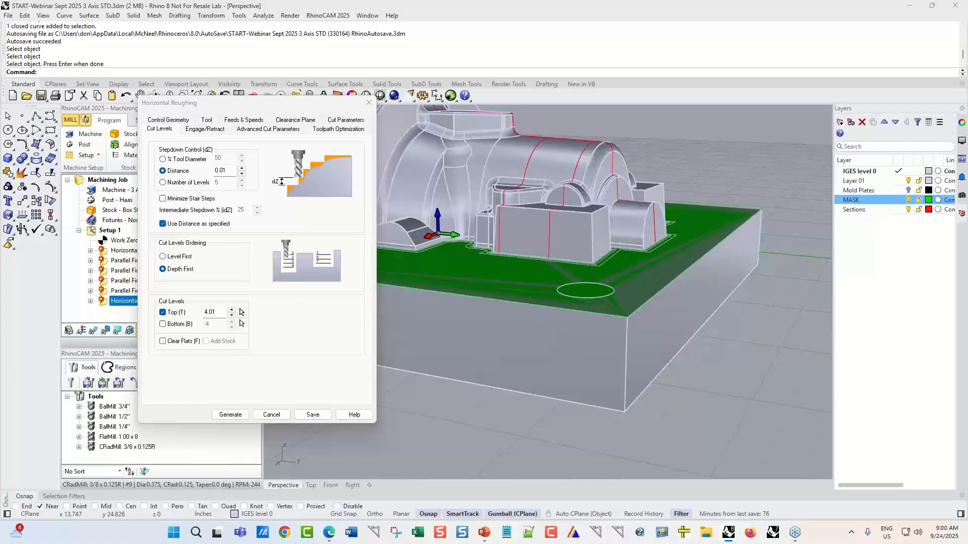
{"action": "left_click", "coordinate": [173, 325]}
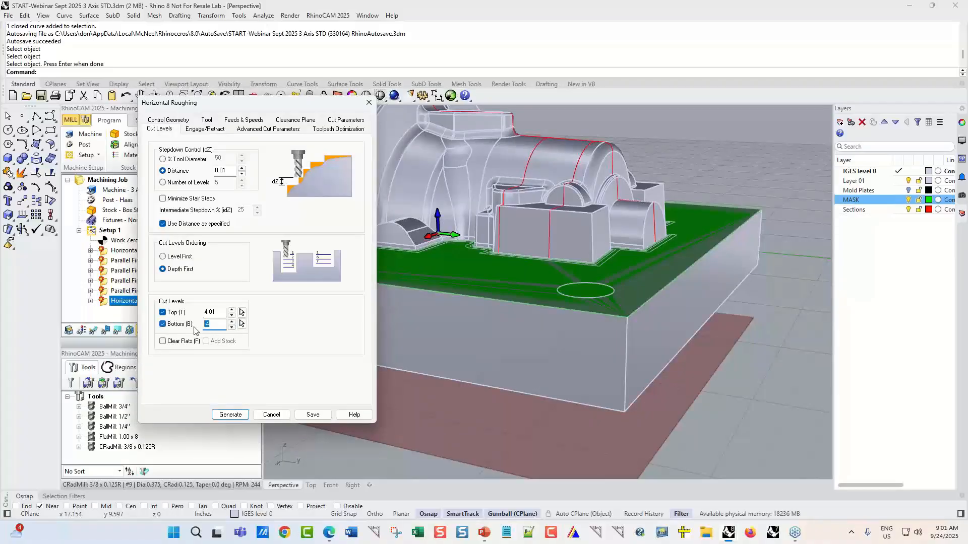
{"action": "type", "text": "4"}
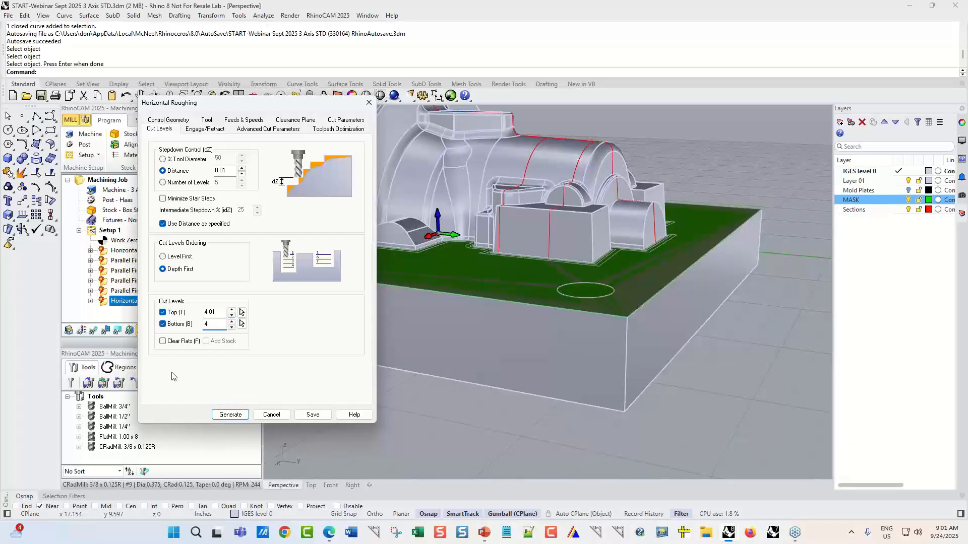
{"action": "left_click", "coordinate": [163, 342]}
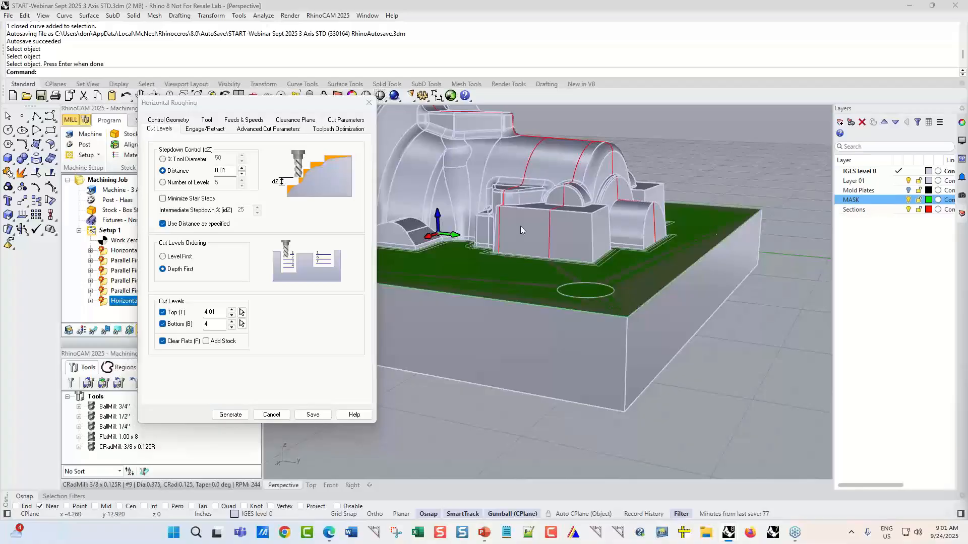
Step: Review the engage and retract settings and set the arc fitting tolerance to 0.002
{"action": "left_click", "coordinate": [200, 131]}
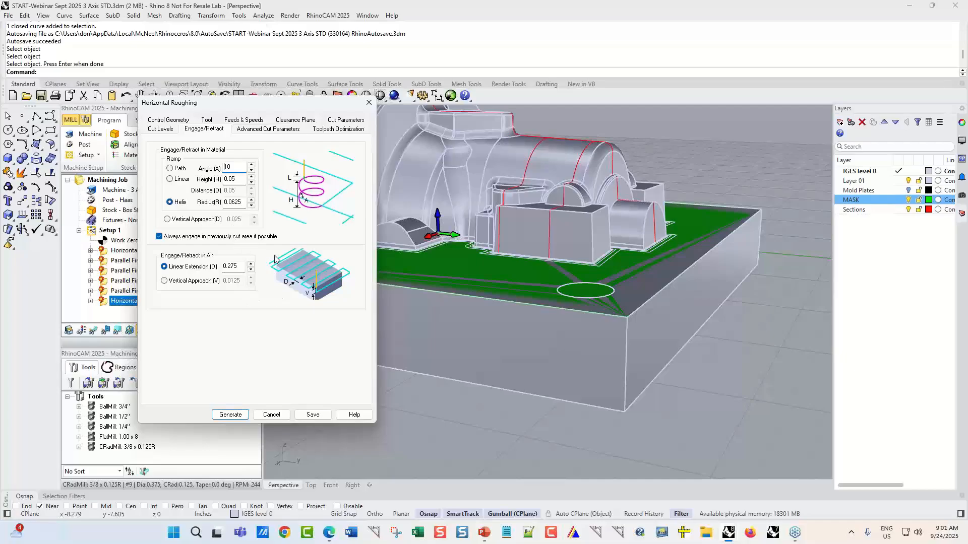
{"action": "left_click", "coordinate": [268, 129]}
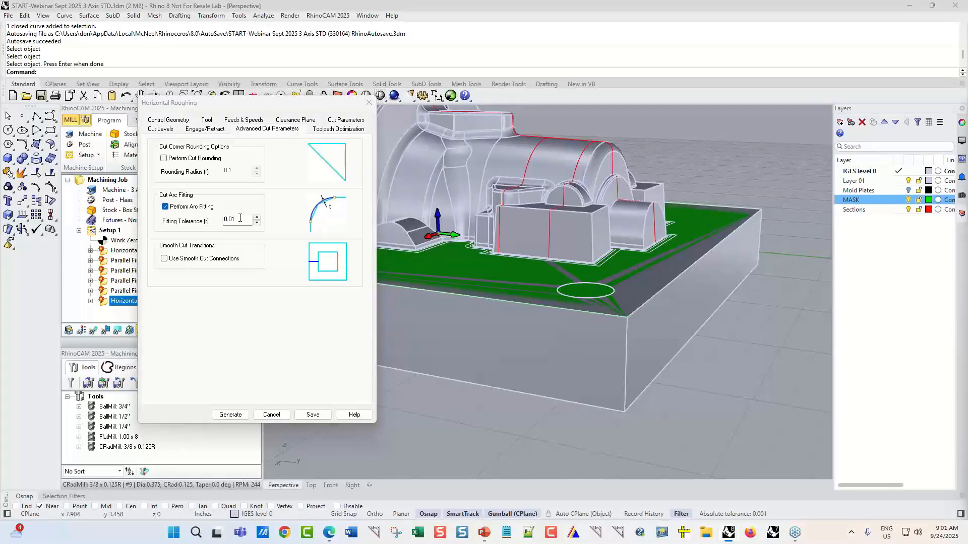
{"action": "left_click_drag", "start_coordinate": [234, 218], "coordinate": [239, 221]}
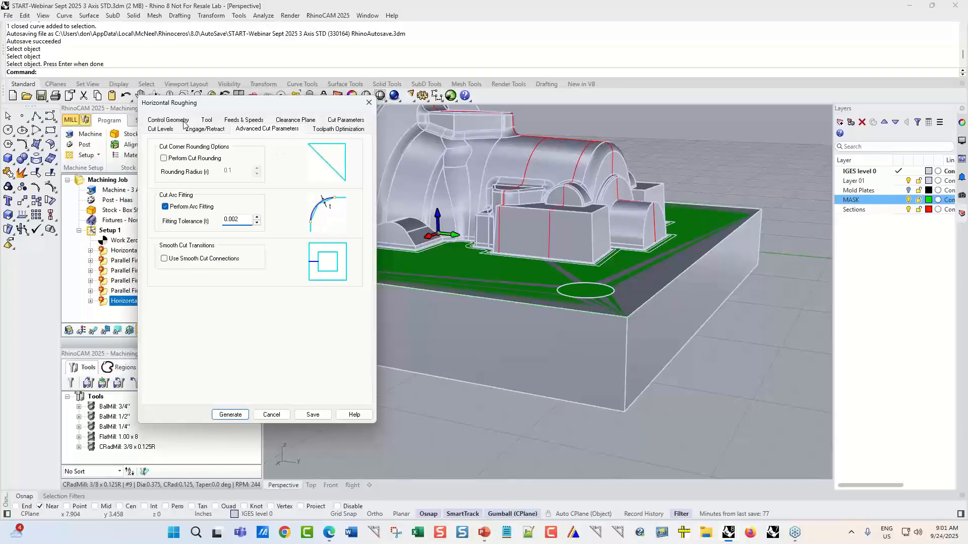
Step: Set Intol and Outol to 0.001 and Stock to 0, and generate the Horizontal Roughing toolpath
{"action": "left_click", "coordinate": [347, 122]}
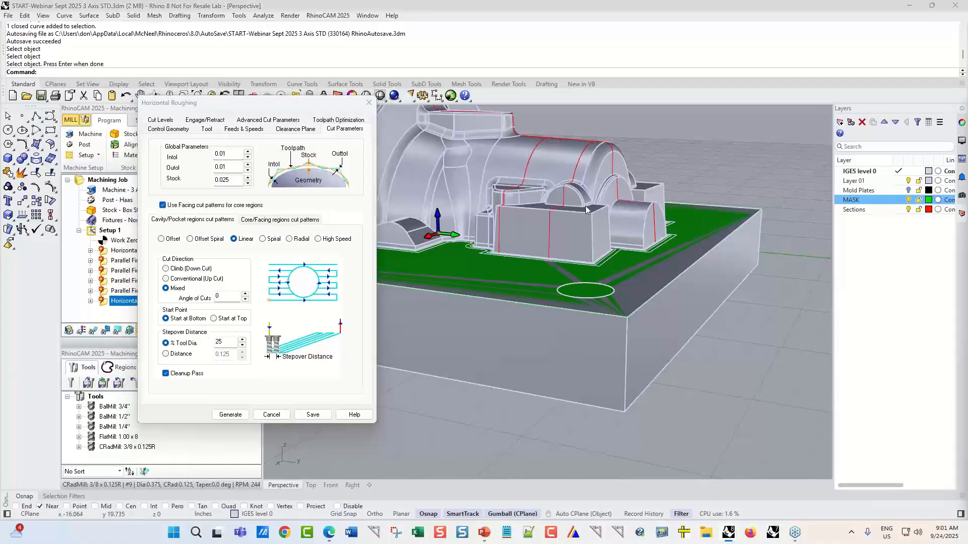
{"action": "left_click", "coordinate": [224, 153]}
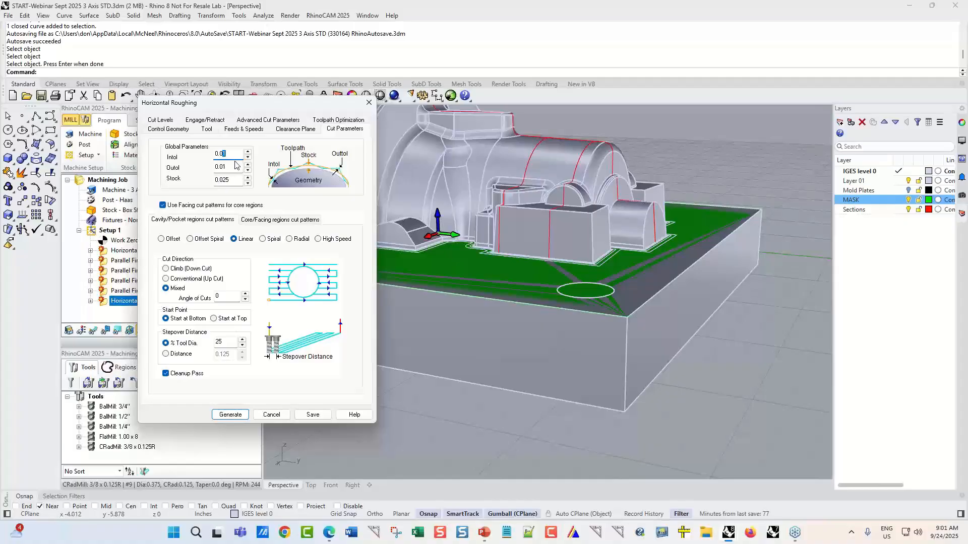
{"action": "type", "text": "01"}
{"action": "left_click_drag", "start_coordinate": [225, 168], "coordinate": [228, 168]}
{"action": "double_click", "coordinate": [232, 182]}
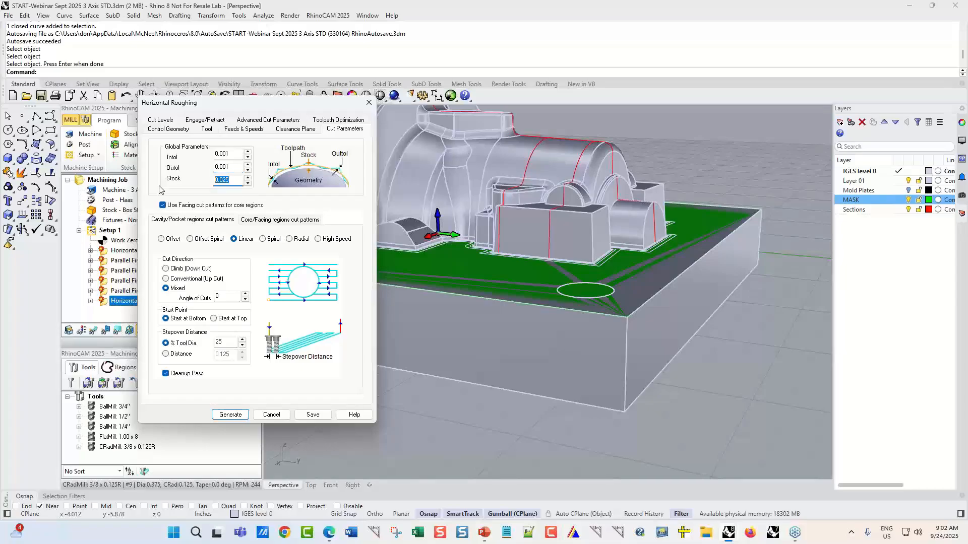
{"action": "type", "text": "0"}
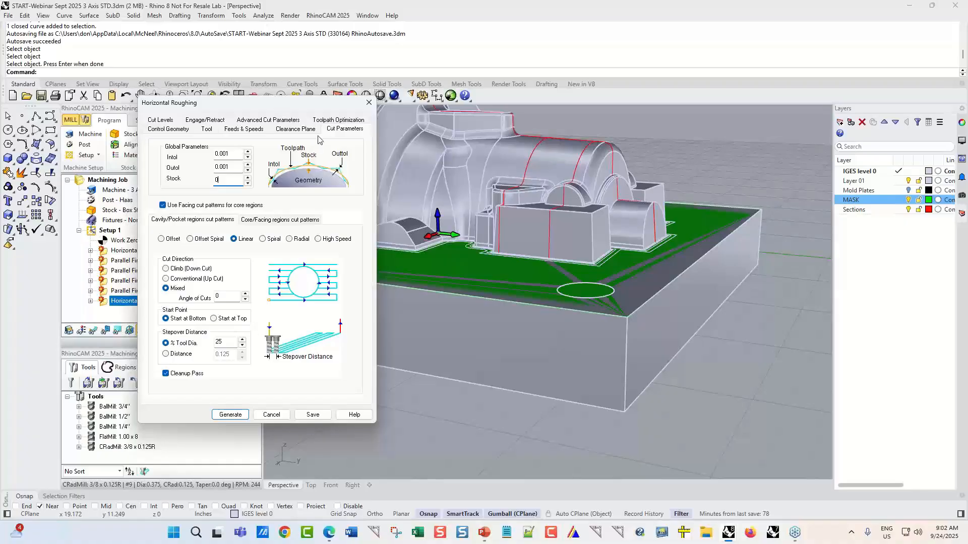
{"action": "left_click", "coordinate": [231, 414]}
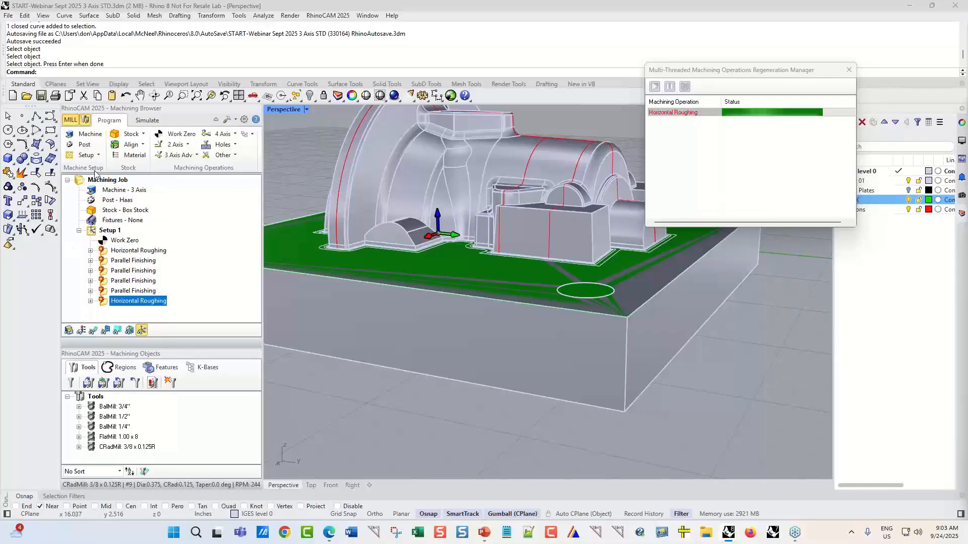
{"action": "left_click", "coordinate": [86, 144]}
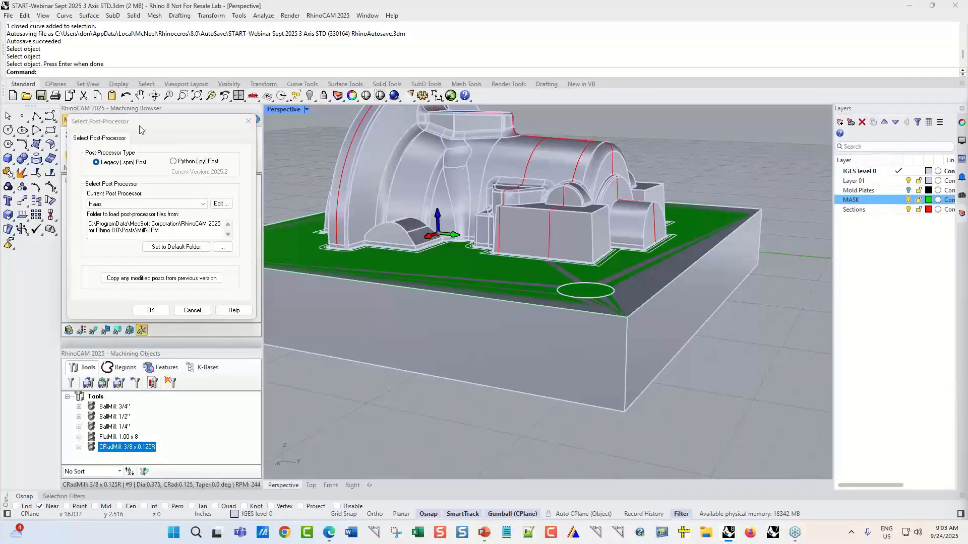
{"action": "left_click", "coordinate": [248, 121]}
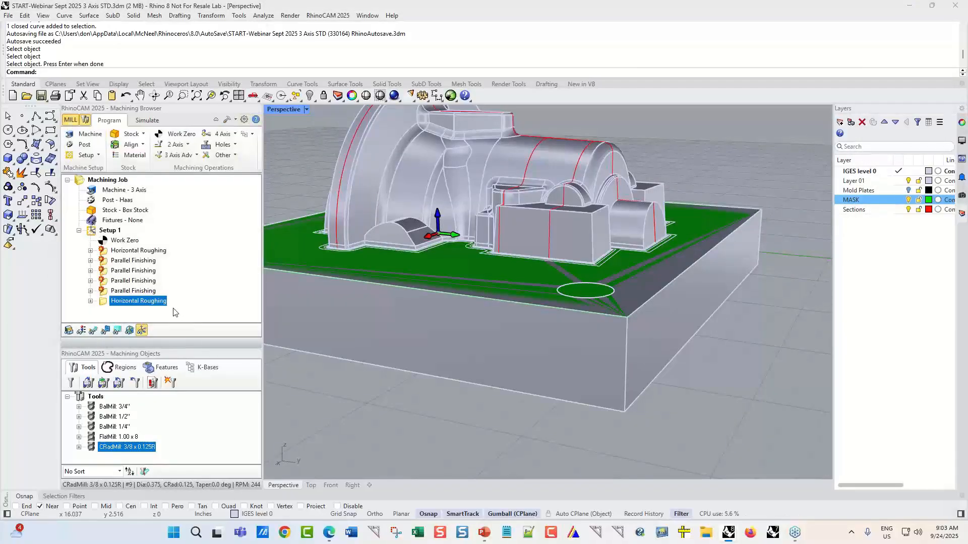
Step: Display the Horizontal Roughing toolpath and examine its cuts on the base around the foot of the part
{"action": "left_click", "coordinate": [93, 330]}
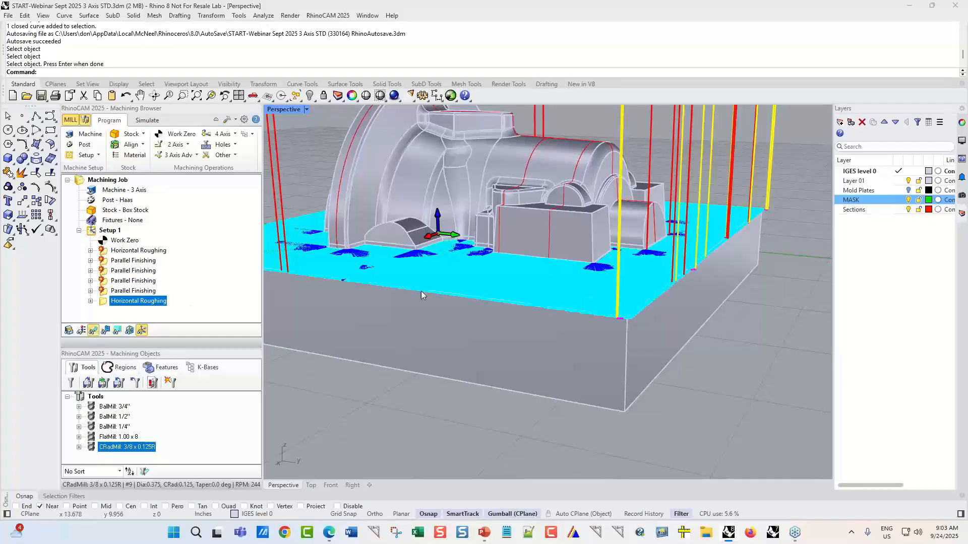
{"action": "scroll", "coordinate": [574, 274], "scroll_direction": "down", "scroll_amount": 3}
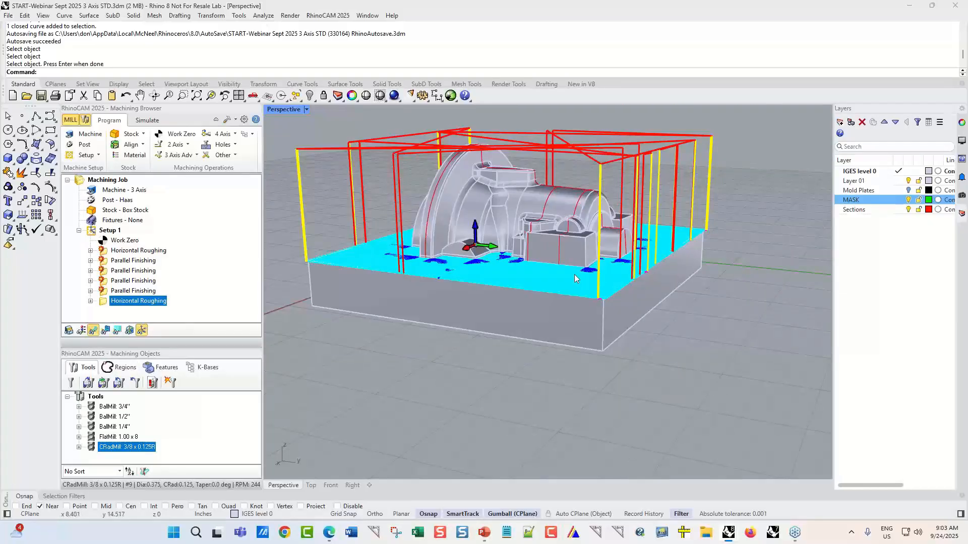
{"action": "scroll", "coordinate": [485, 271], "scroll_direction": "up", "scroll_amount": 10}
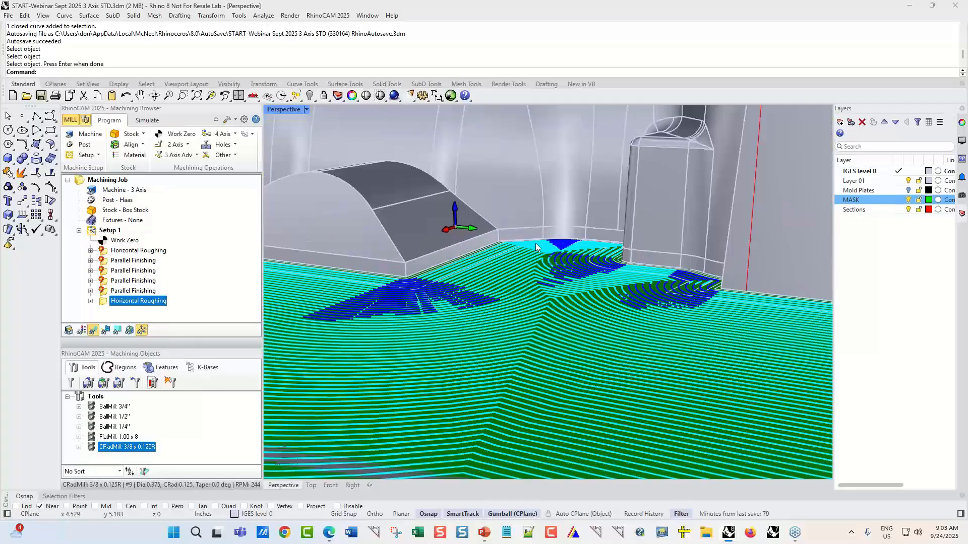
{"action": "scroll", "coordinate": [502, 250], "scroll_direction": "up", "scroll_amount": 4}
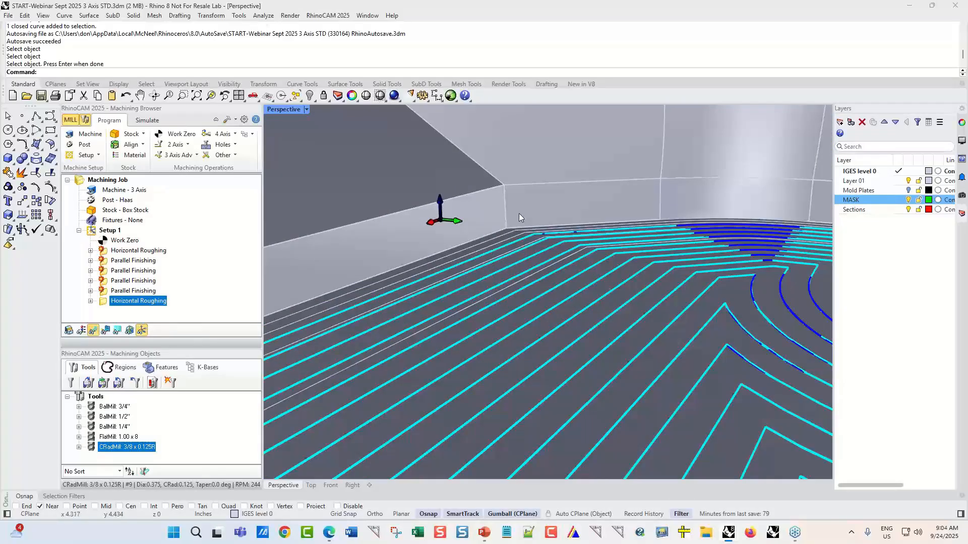
{"action": "scroll", "coordinate": [519, 222], "scroll_direction": "down", "scroll_amount": 6}
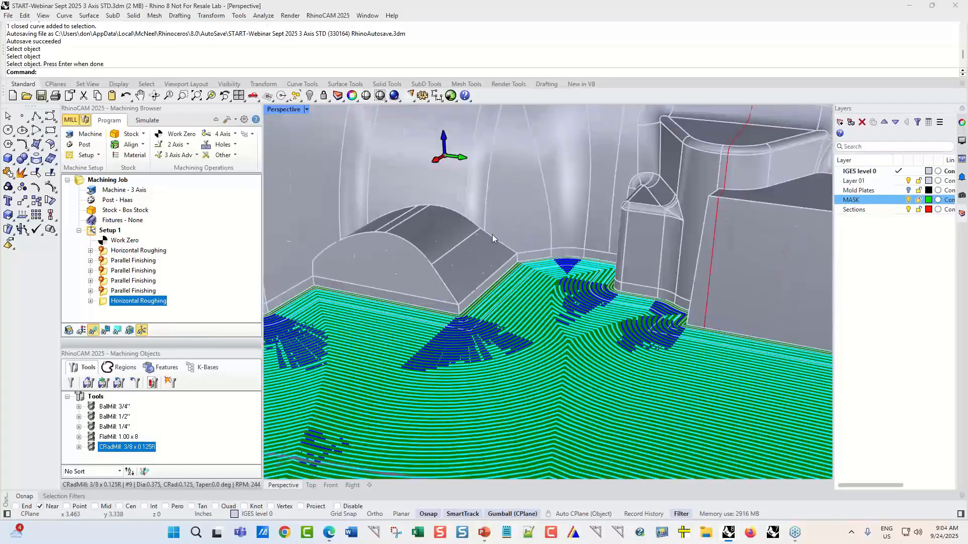
{"action": "scroll", "coordinate": [493, 237], "scroll_direction": "down", "scroll_amount": 1}
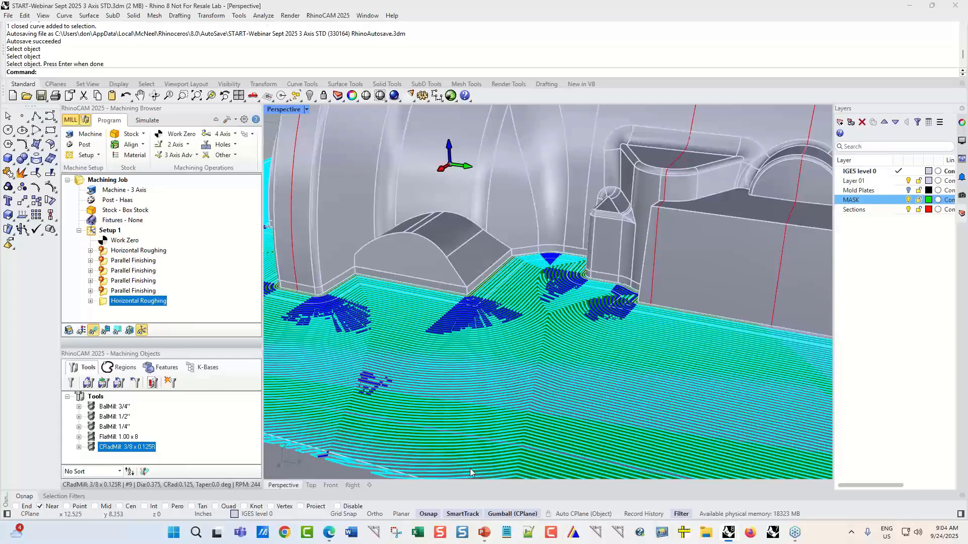
{"action": "scroll", "coordinate": [548, 305], "scroll_direction": "up", "scroll_amount": 3}
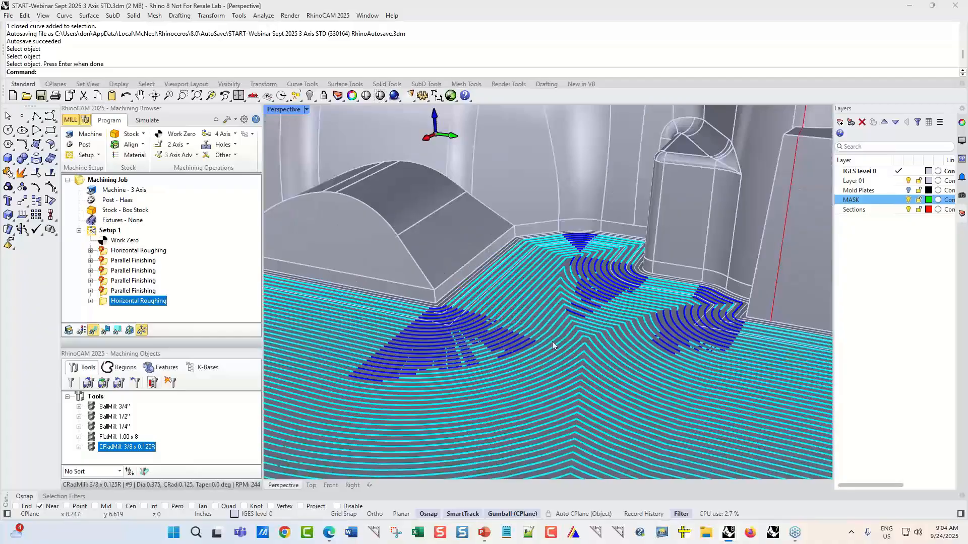
{"action": "right_click_drag", "start_coordinate": [552, 340], "coordinate": [585, 260]}
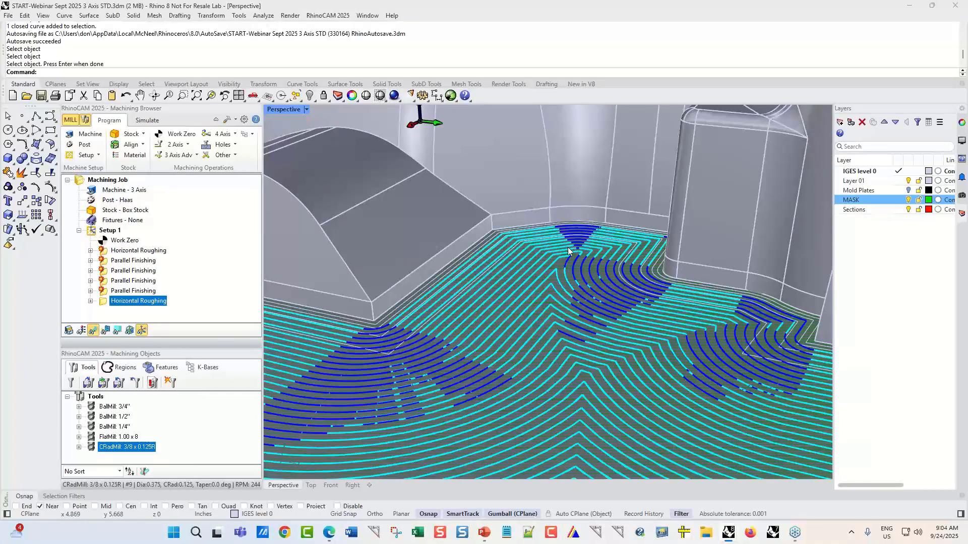
{"action": "right_click_drag", "start_coordinate": [579, 245], "coordinate": [493, 331]}
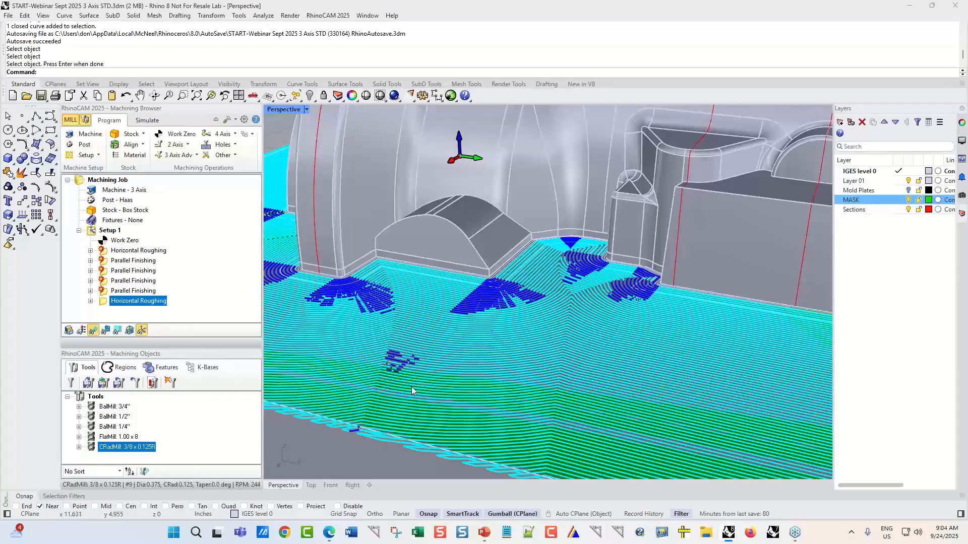
Step: Switch to the Front view and examine the toolpath's cut levels at the base surface up close
{"action": "left_click", "coordinate": [254, 99]}
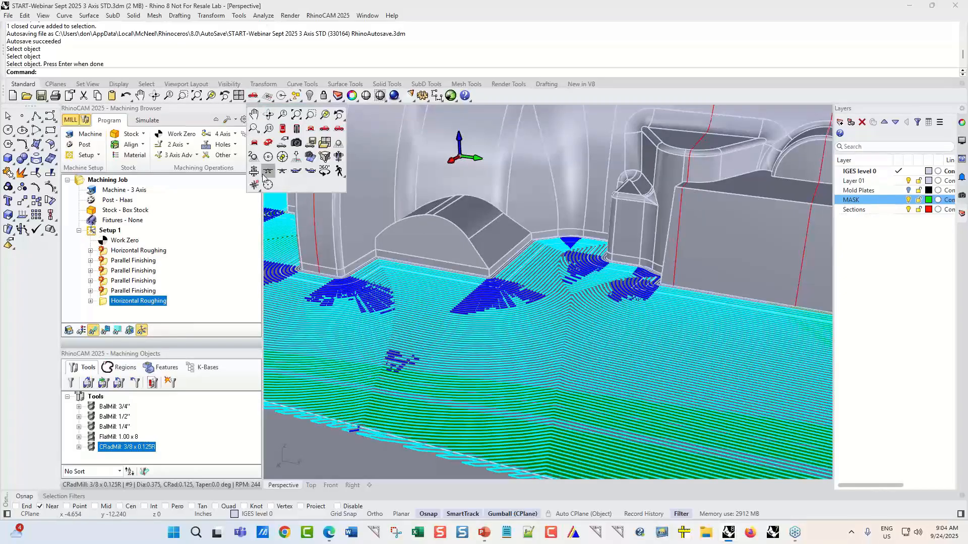
{"action": "left_click", "coordinate": [311, 129]}
{"action": "scroll", "coordinate": [508, 346], "scroll_direction": "down", "scroll_amount": 2}
{"action": "scroll", "coordinate": [622, 281], "scroll_direction": "up", "scroll_amount": 2}
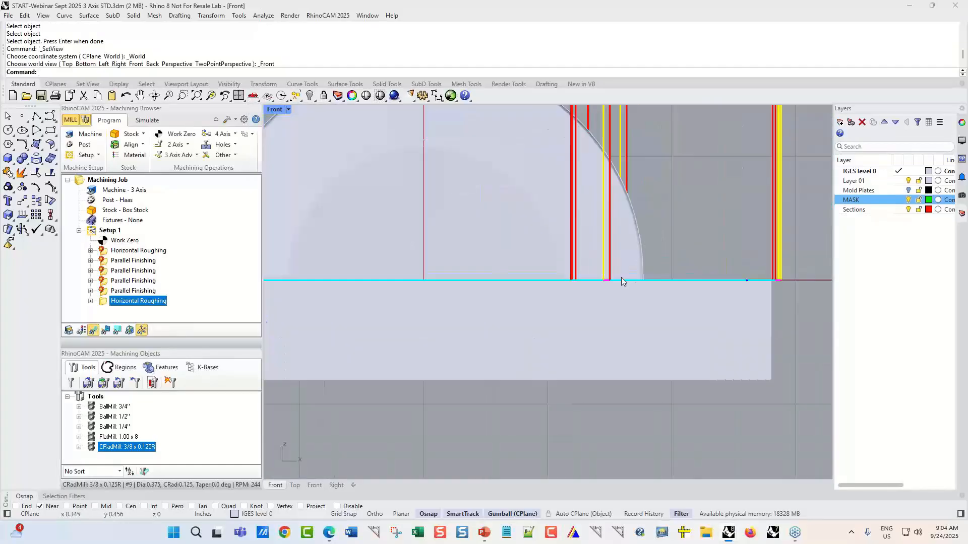
{"action": "scroll", "coordinate": [621, 281], "scroll_direction": "up", "scroll_amount": 5}
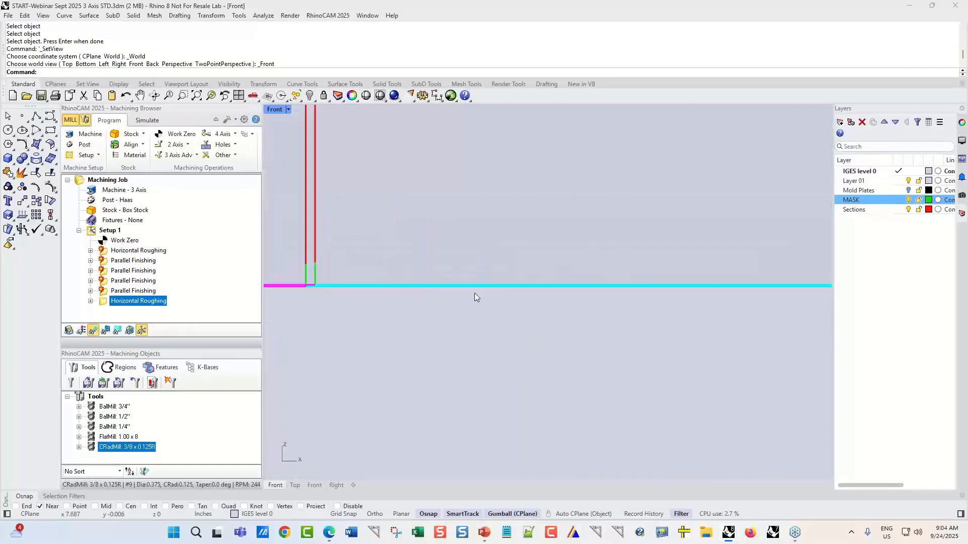
{"action": "scroll", "coordinate": [464, 291], "scroll_direction": "up", "scroll_amount": 5}
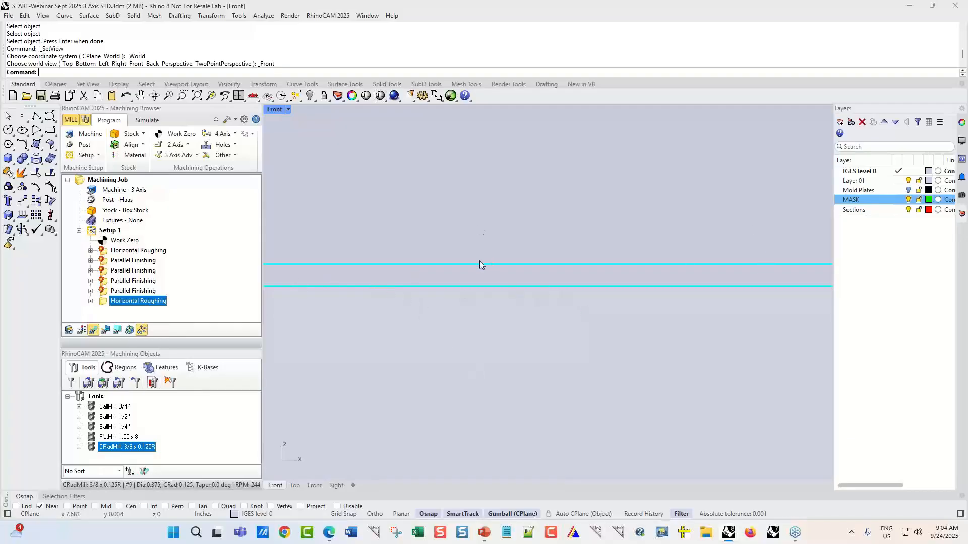
{"action": "scroll", "coordinate": [483, 302], "scroll_direction": "down", "scroll_amount": 1}
{"action": "scroll", "coordinate": [483, 323], "scroll_direction": "down", "scroll_amount": 5}
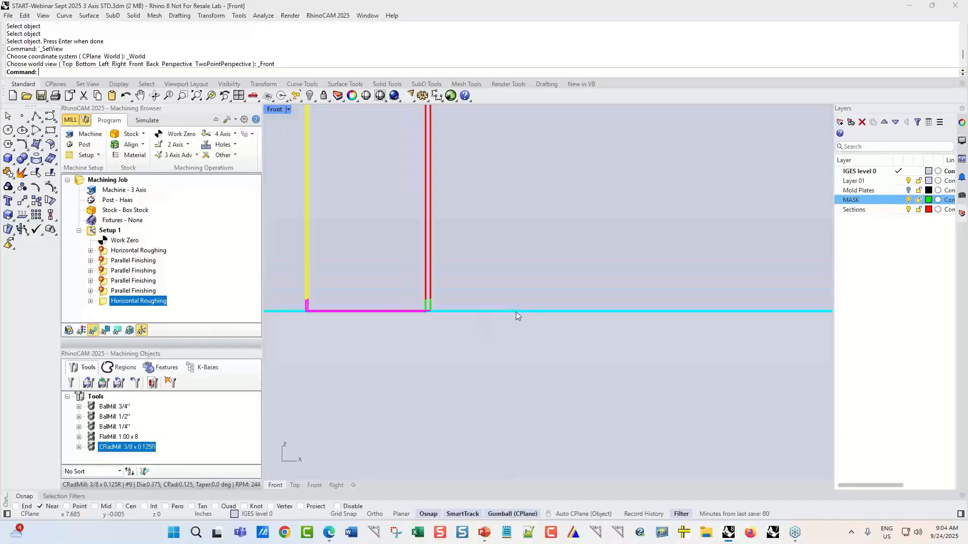
Step: Examine the whole toolpath in the Right, Top and Perspective views, including its passes along the foot of the half-round face
{"action": "scroll", "coordinate": [510, 307], "scroll_direction": "down", "scroll_amount": 6}
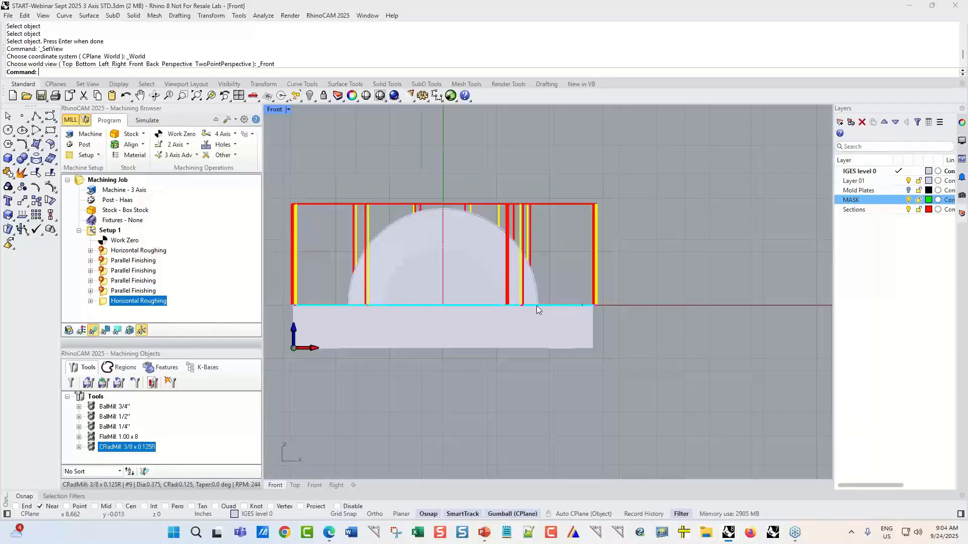
{"action": "left_click", "coordinate": [266, 95]}
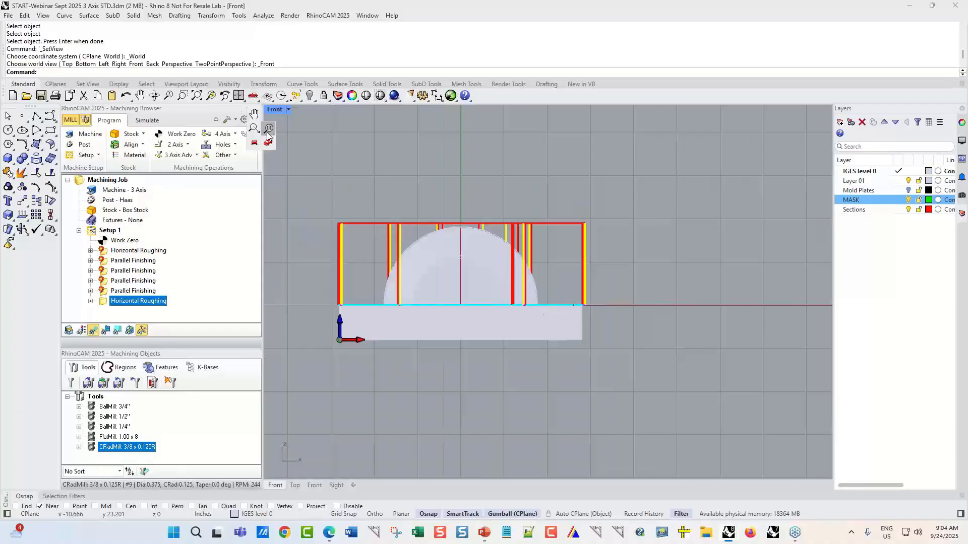
{"action": "left_click", "coordinate": [258, 102]}
{"action": "left_click", "coordinate": [266, 96]}
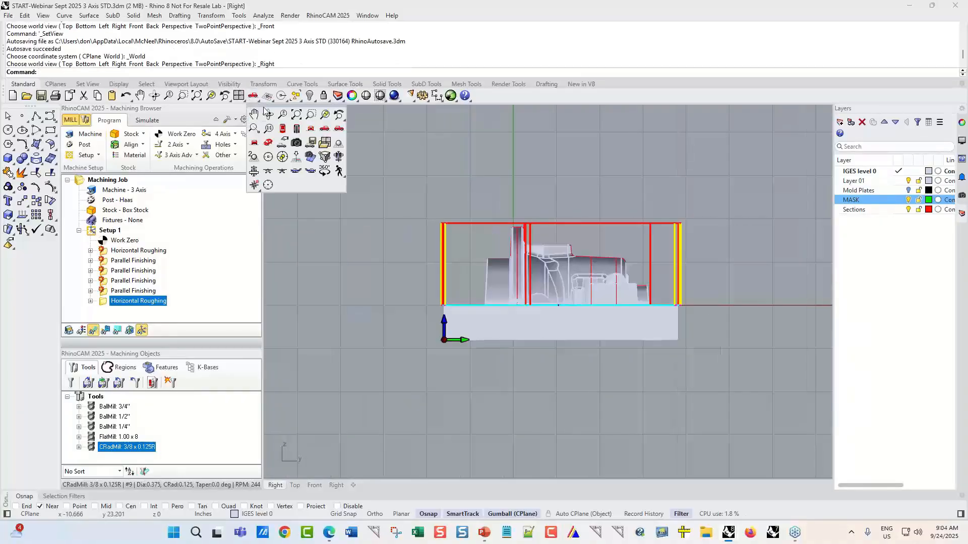
{"action": "left_click", "coordinate": [283, 130]}
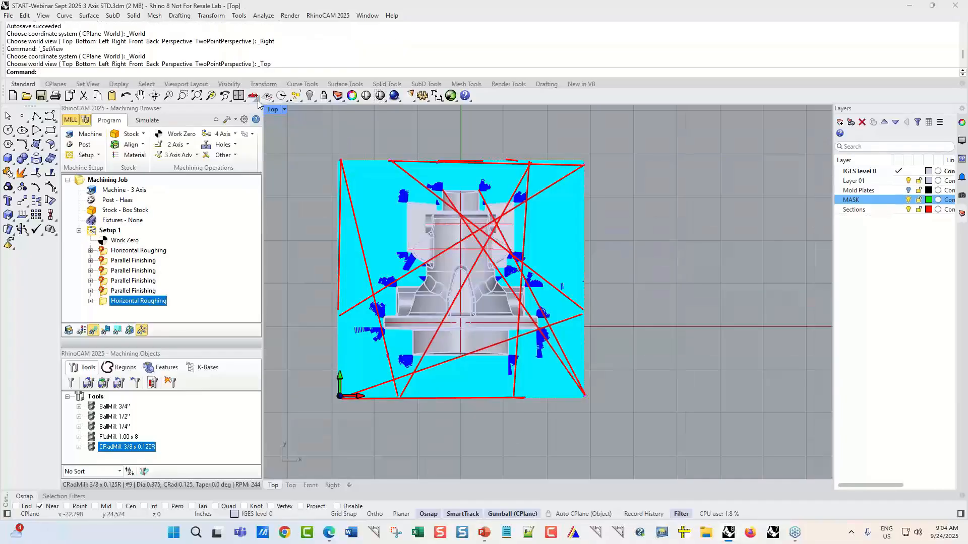
{"action": "left_click", "coordinate": [267, 96]}
{"action": "left_click", "coordinate": [270, 145]}
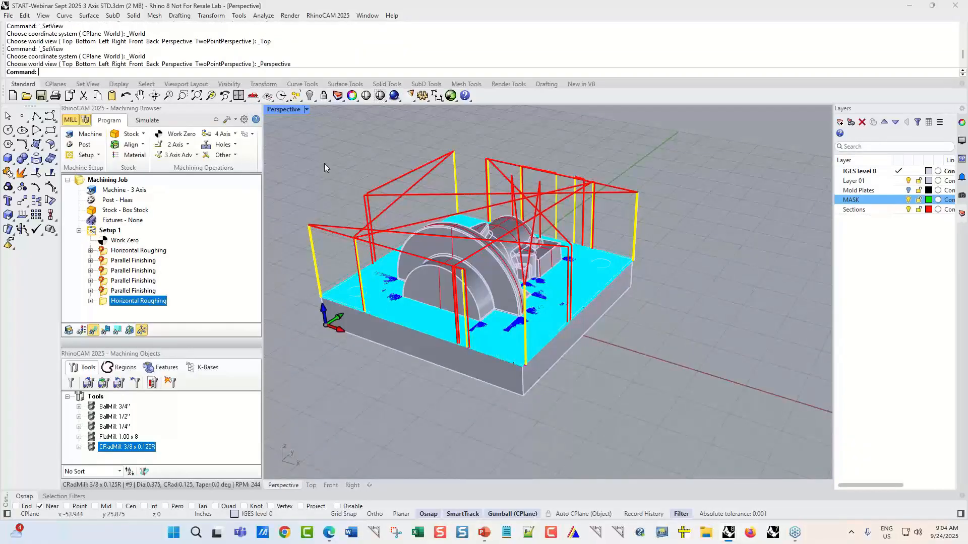
{"action": "scroll", "coordinate": [414, 305], "scroll_direction": "up", "scroll_amount": 5}
{"action": "scroll", "coordinate": [412, 306], "scroll_direction": "up", "scroll_amount": 5}
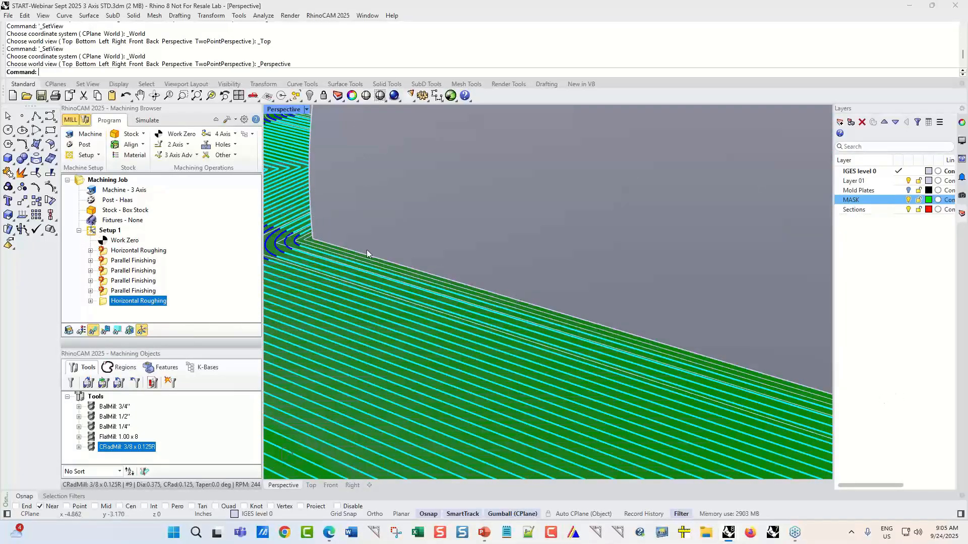
{"action": "scroll", "coordinate": [479, 332], "scroll_direction": "down", "scroll_amount": 3}
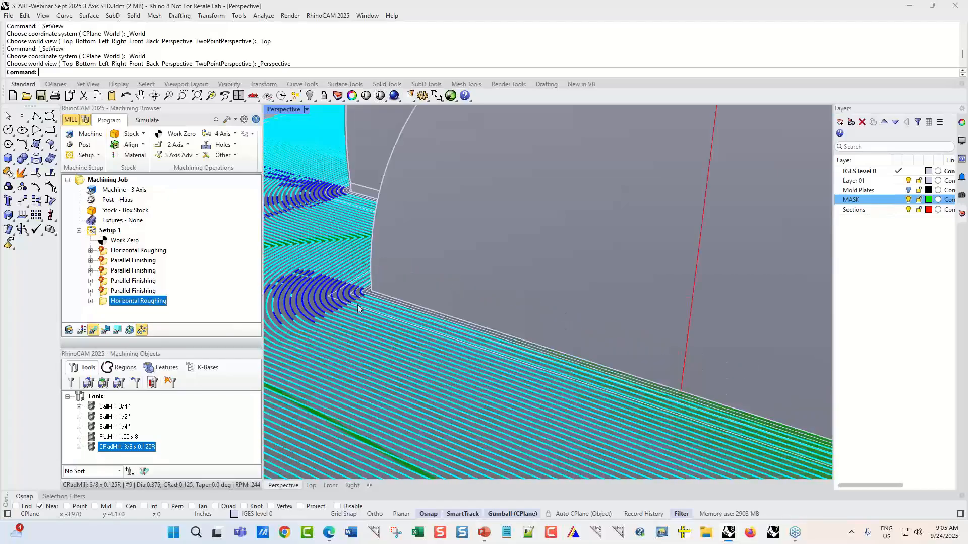
Step: Hide the toolpath and simulate the last Horizontal Roughing operation, inspecting the material removal along the foot of the part
{"action": "left_click", "coordinate": [149, 121]}
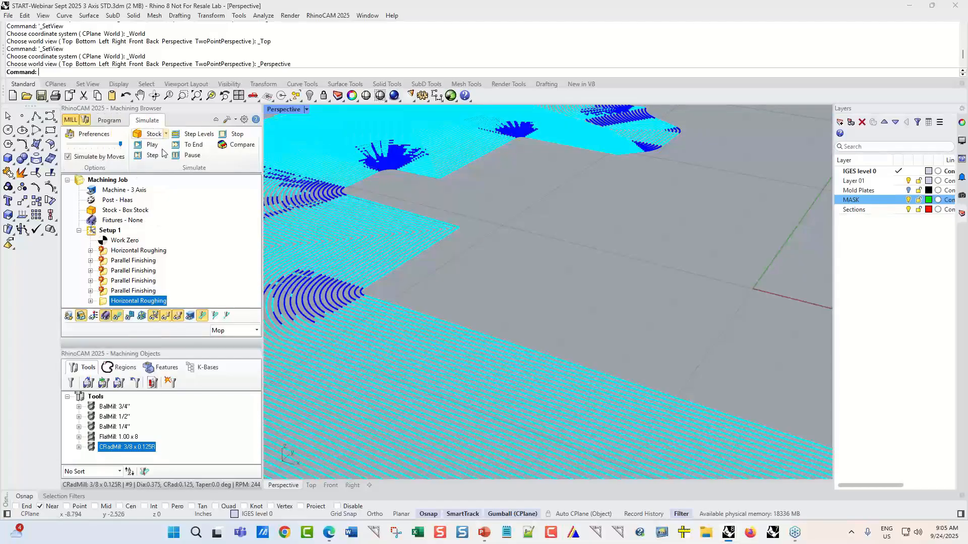
{"action": "left_click", "coordinate": [117, 315]}
{"action": "scroll", "coordinate": [475, 261], "scroll_direction": "down", "scroll_amount": 1}
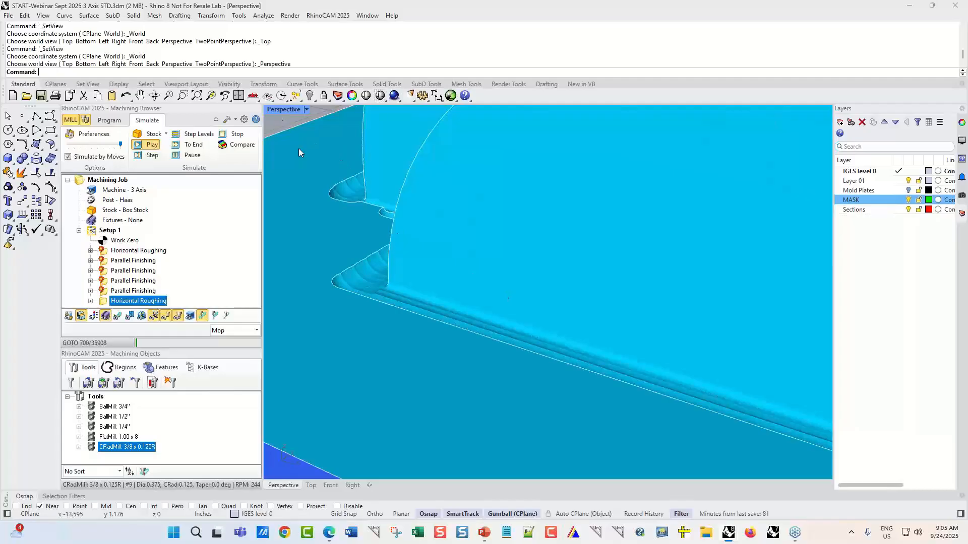
{"action": "scroll", "coordinate": [457, 307], "scroll_direction": "down", "scroll_amount": 10}
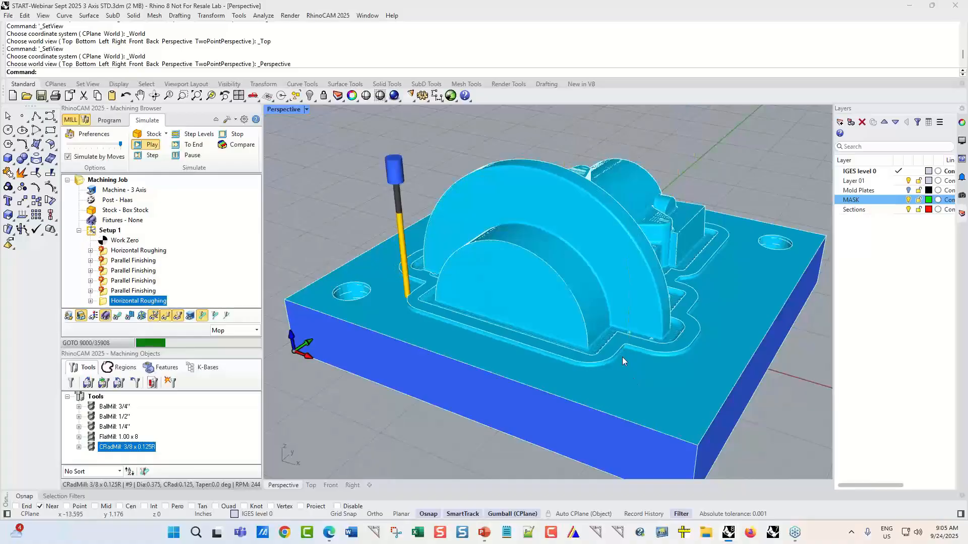
{"action": "scroll", "coordinate": [622, 357], "scroll_direction": "up", "scroll_amount": 3}
{"action": "scroll", "coordinate": [613, 348], "scroll_direction": "up", "scroll_amount": 3}
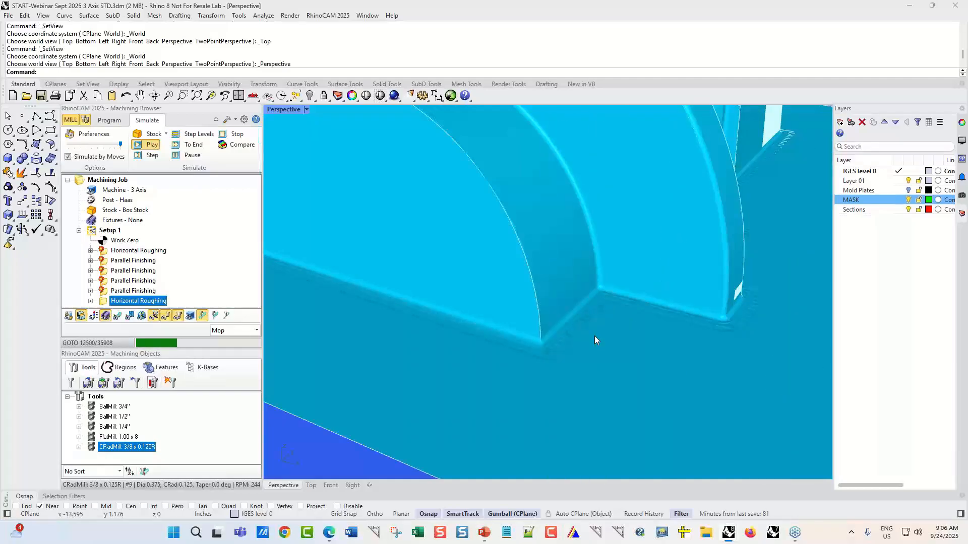
{"action": "scroll", "coordinate": [630, 334], "scroll_direction": "down", "scroll_amount": 8}
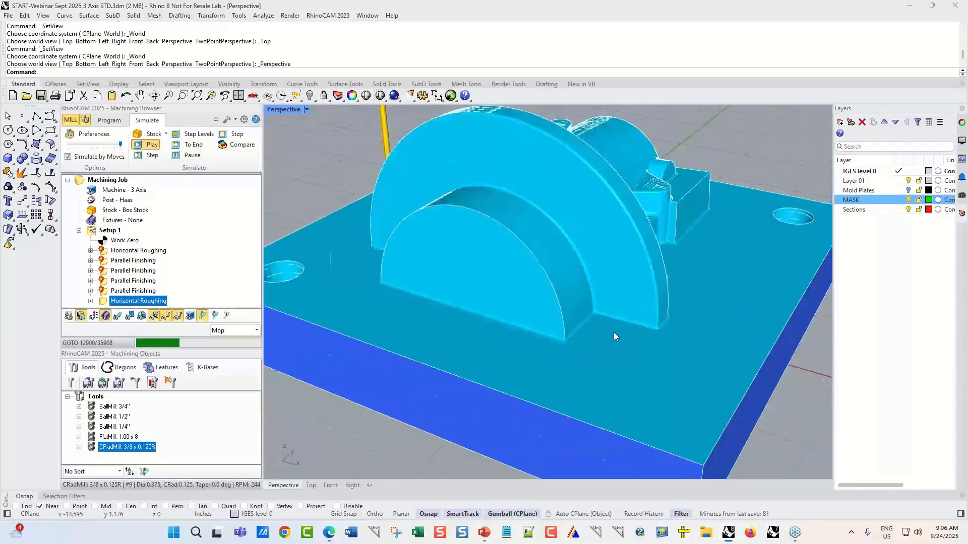
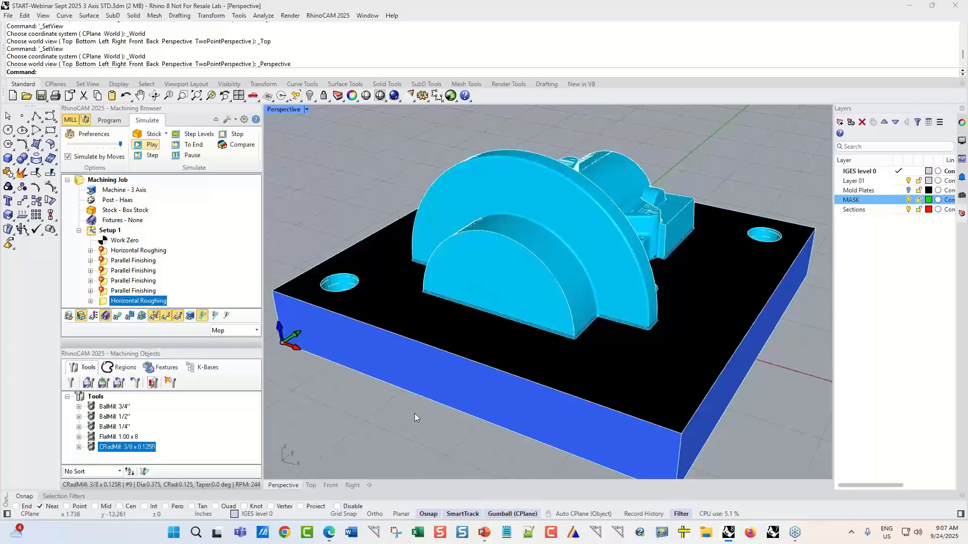
Step: Set the simulation color of the last Horizontal Roughing operation to sky blue
{"action": "right_click", "coordinate": [152, 301]}
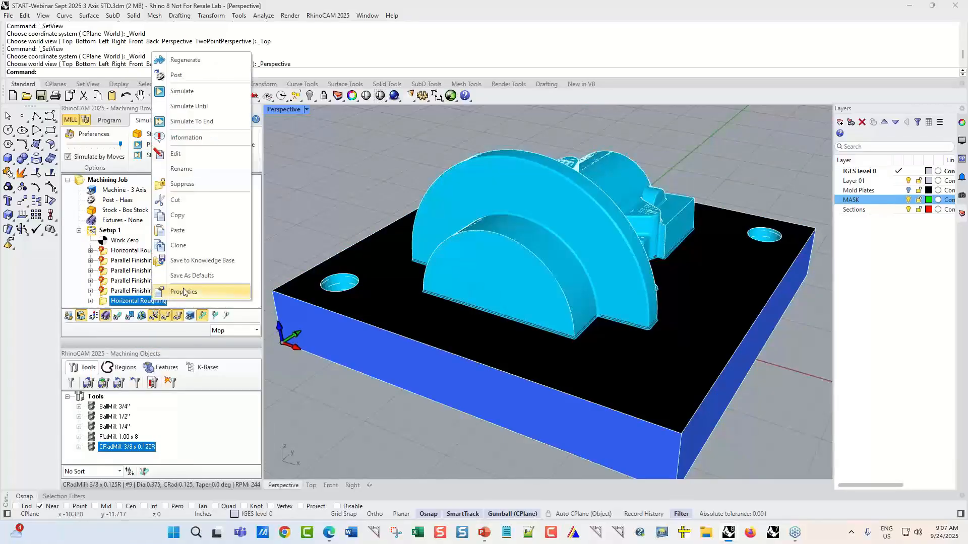
{"action": "left_click", "coordinate": [184, 292]}
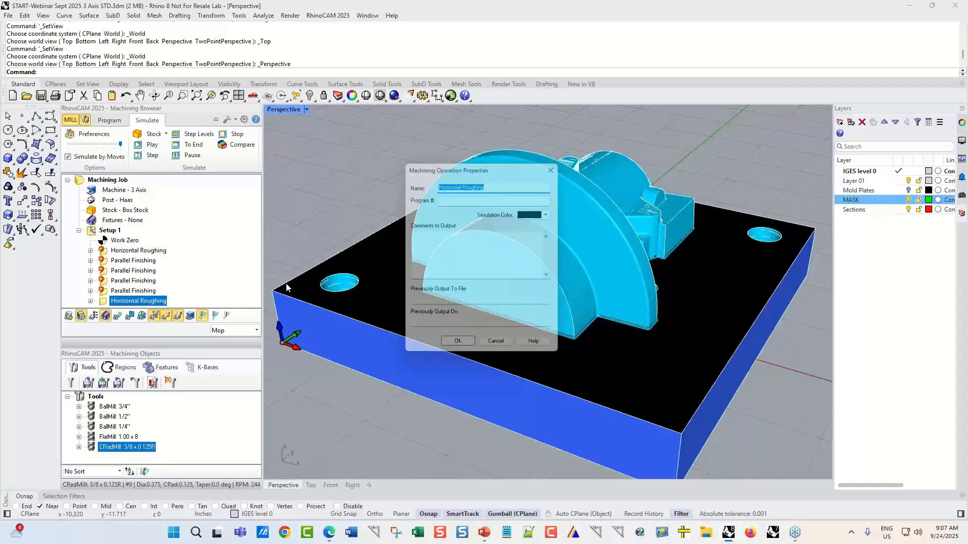
{"action": "left_click", "coordinate": [553, 212]}
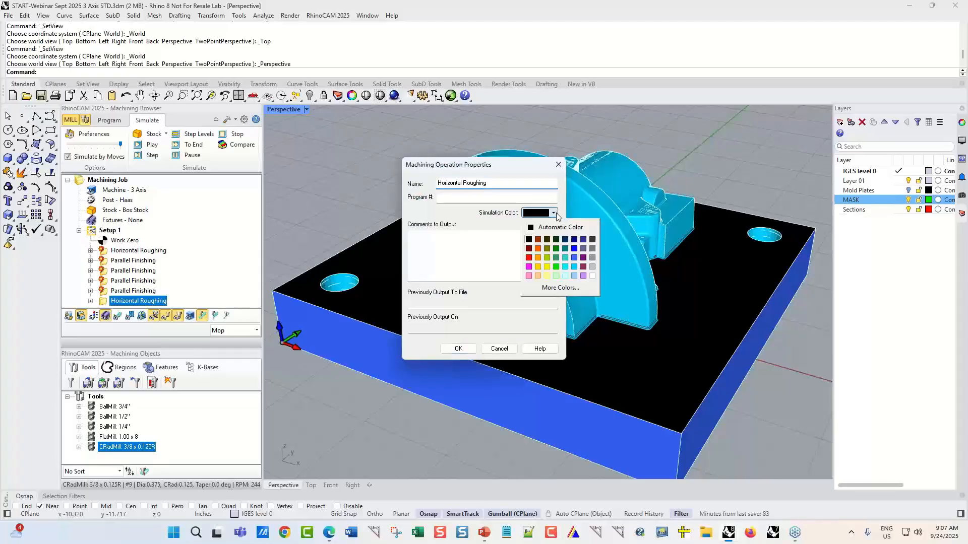
{"action": "left_click", "coordinate": [574, 267]}
{"action": "left_click", "coordinate": [458, 349]}
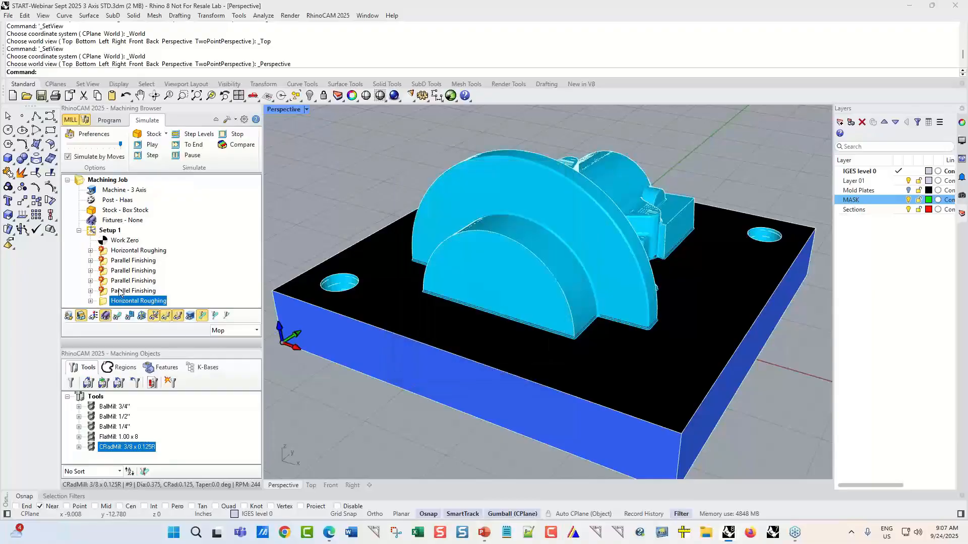
Step: Compare the simulated stock after the last Parallel Finishing operation with the stock after the final Horizontal Roughing operation
{"action": "left_click", "coordinate": [119, 291]}
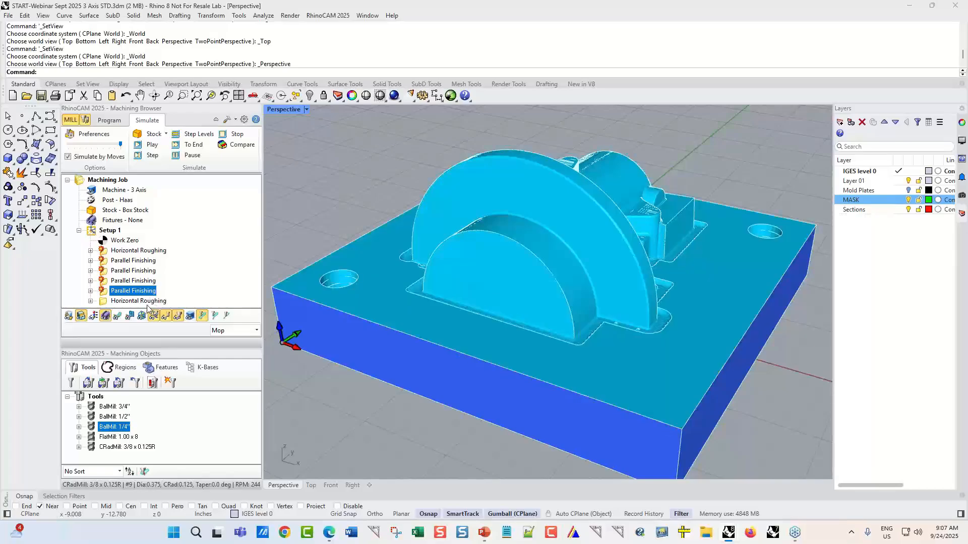
{"action": "left_click", "coordinate": [146, 301]}
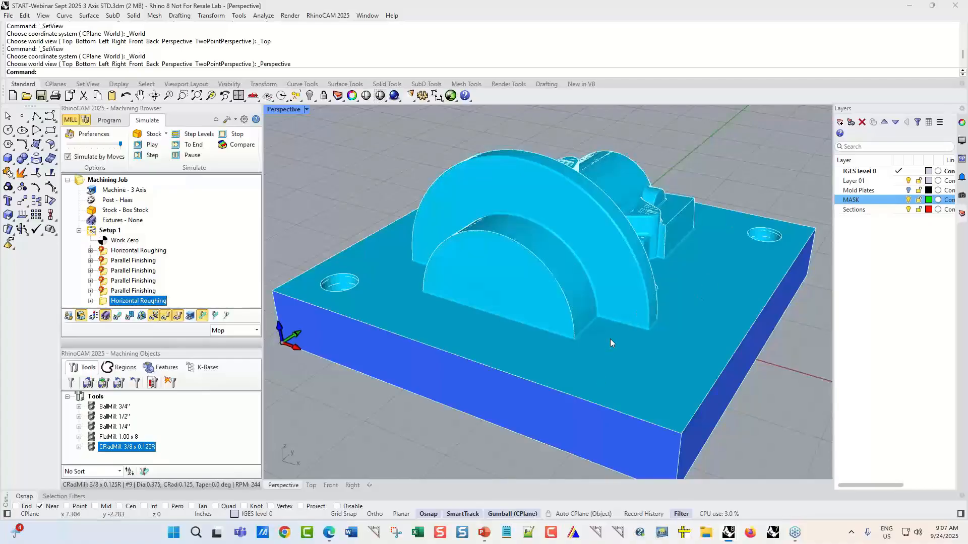
{"action": "scroll", "coordinate": [611, 339], "scroll_direction": "up", "scroll_amount": 4}
{"action": "scroll", "coordinate": [596, 325], "scroll_direction": "down", "scroll_amount": 5}
{"action": "scroll", "coordinate": [624, 325], "scroll_direction": "up", "scroll_amount": 3}
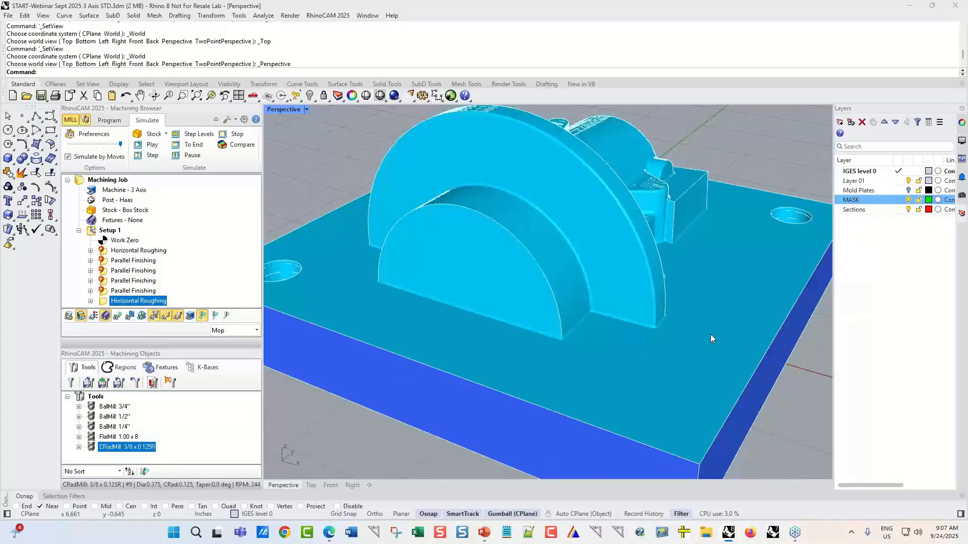
Step: Inspect the simulated stock around the rectangular blocks and bosses from several sides, checking where they meet the base
{"action": "right_click_drag", "start_coordinate": [710, 335], "coordinate": [540, 349]}
{"action": "scroll", "coordinate": [404, 280], "scroll_direction": "down", "scroll_amount": 6}
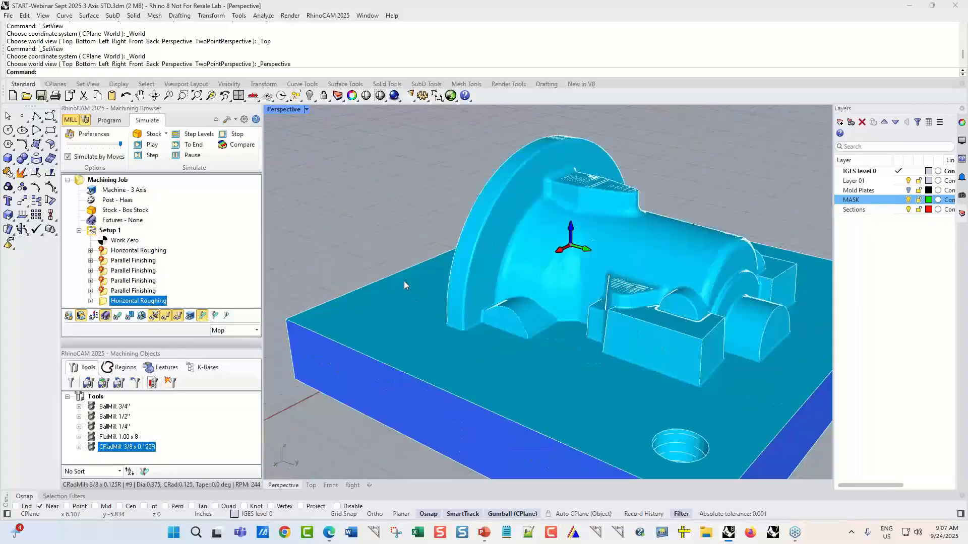
{"action": "scroll", "coordinate": [625, 318], "scroll_direction": "up", "scroll_amount": 5}
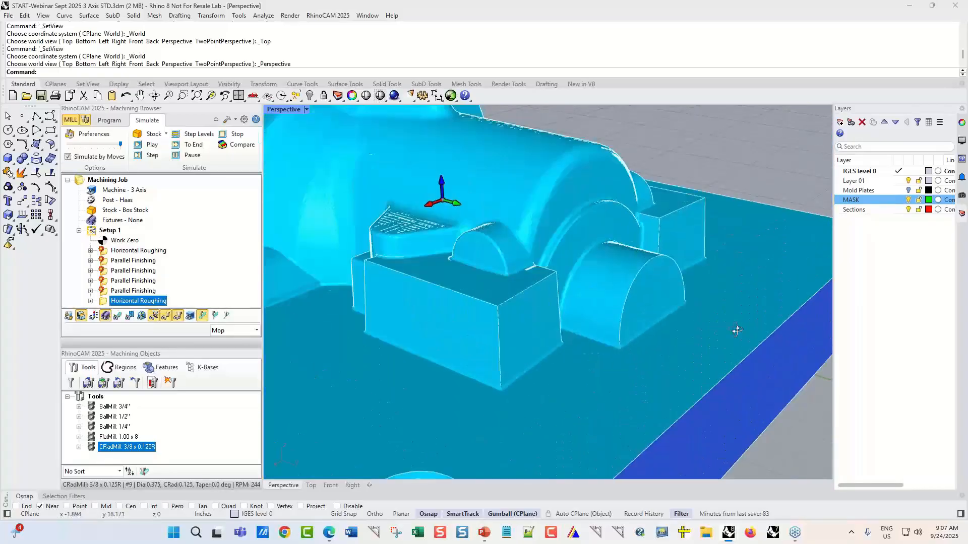
{"action": "right_click_drag", "start_coordinate": [616, 308], "coordinate": [293, 323]}
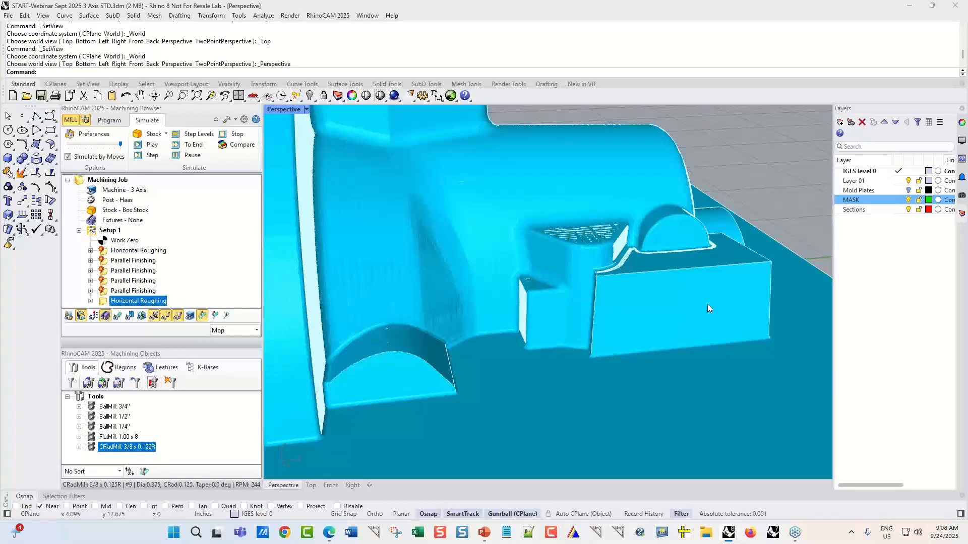
{"action": "right_click_drag", "start_coordinate": [761, 212], "coordinate": [717, 232]}
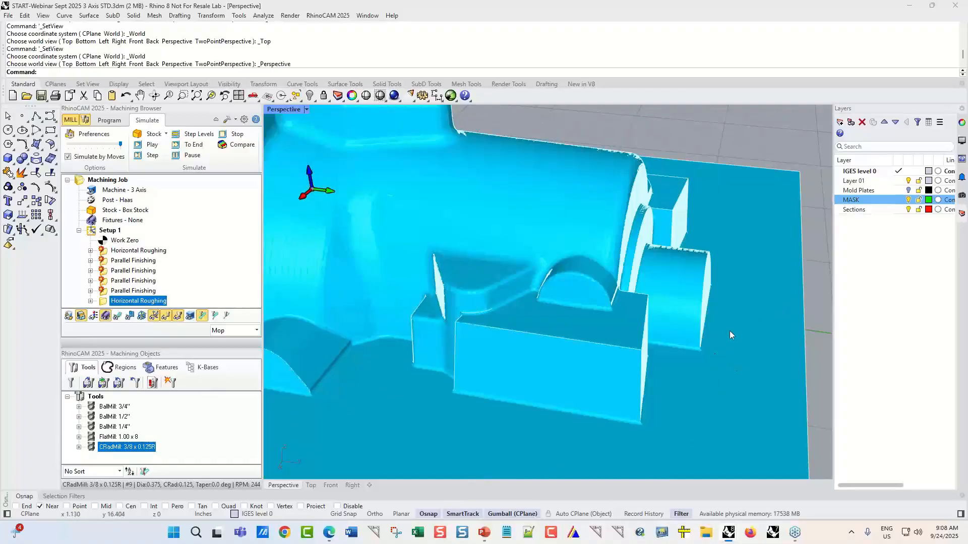
{"action": "right_click_drag", "start_coordinate": [730, 334], "coordinate": [507, 331]}
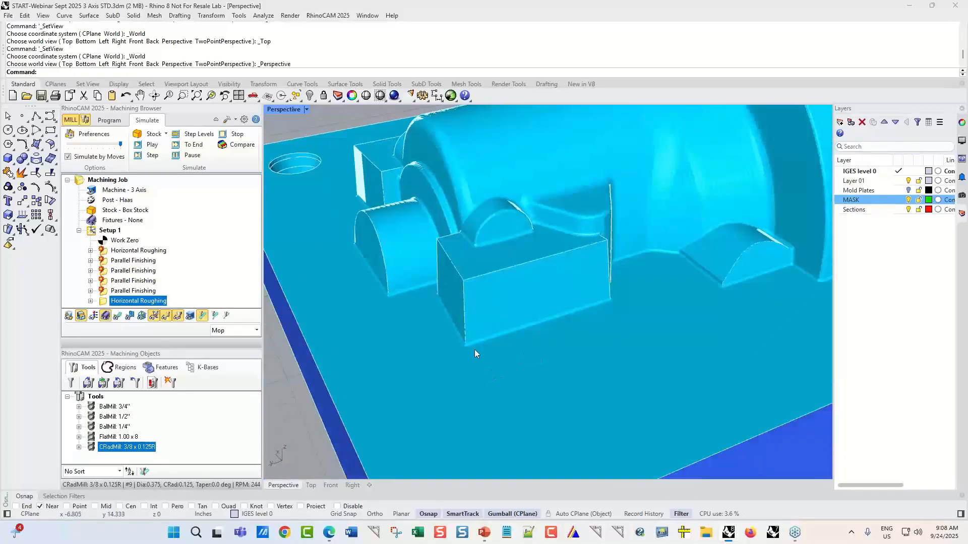
{"action": "right_click_drag", "start_coordinate": [408, 341], "coordinate": [443, 219]}
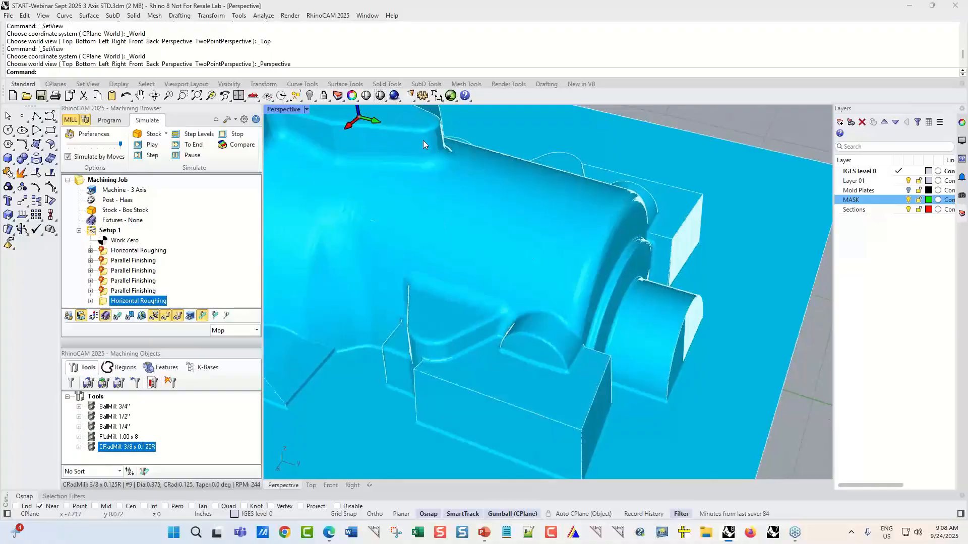
Step: Examine the simulated surface up close at the junction of the curved body and base, including the whole machined part
{"action": "scroll", "coordinate": [658, 219], "scroll_direction": "down", "scroll_amount": 5}
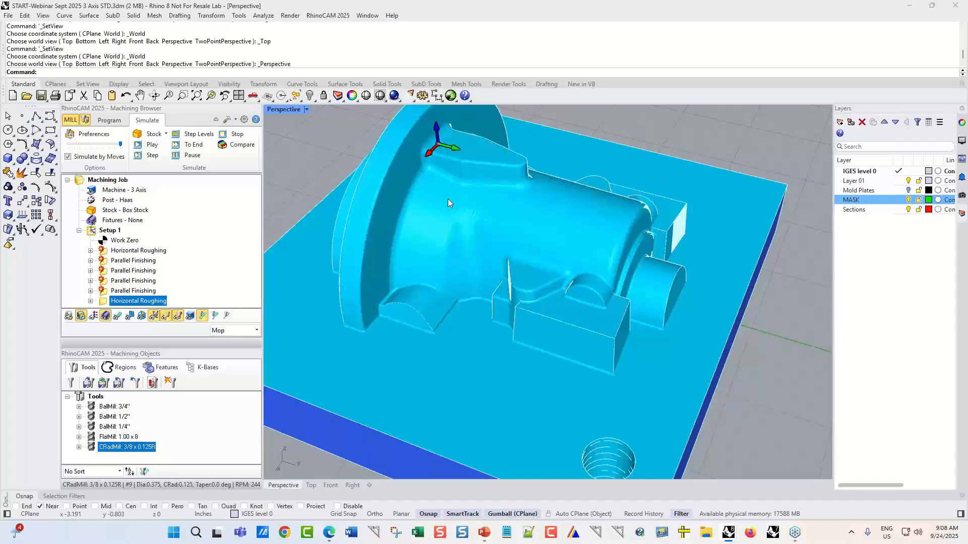
{"action": "scroll", "coordinate": [503, 285], "scroll_direction": "up", "scroll_amount": 3}
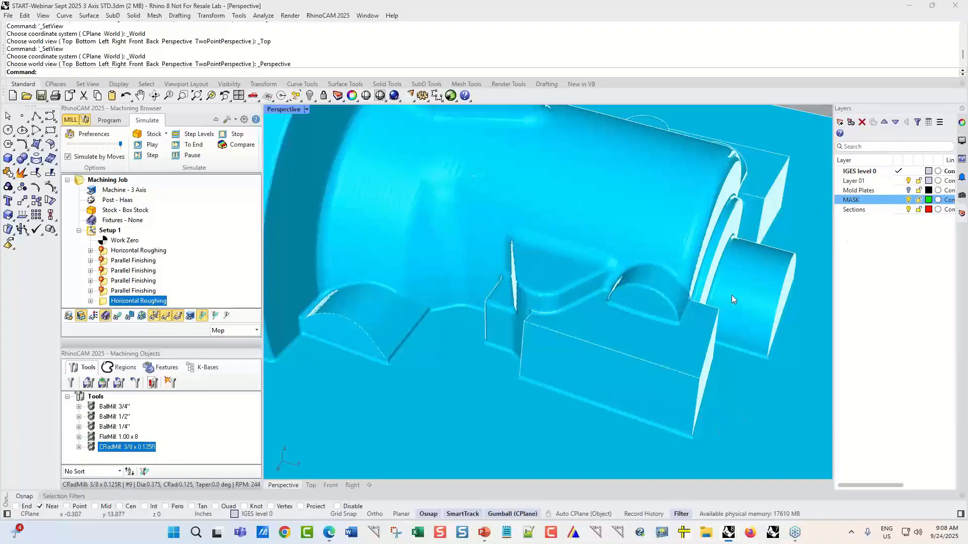
{"action": "scroll", "coordinate": [416, 302], "scroll_direction": "up", "scroll_amount": 5}
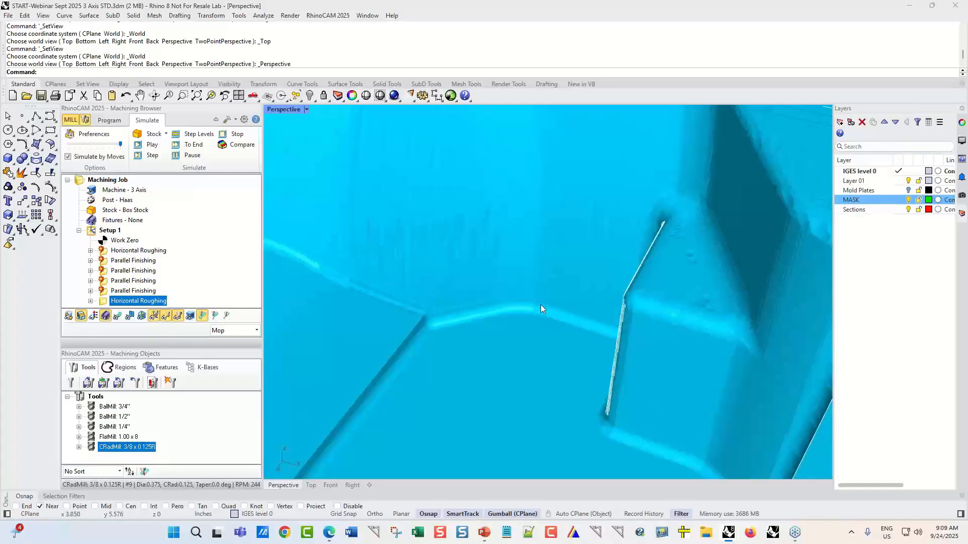
{"action": "scroll", "coordinate": [473, 285], "scroll_direction": "down", "scroll_amount": 6}
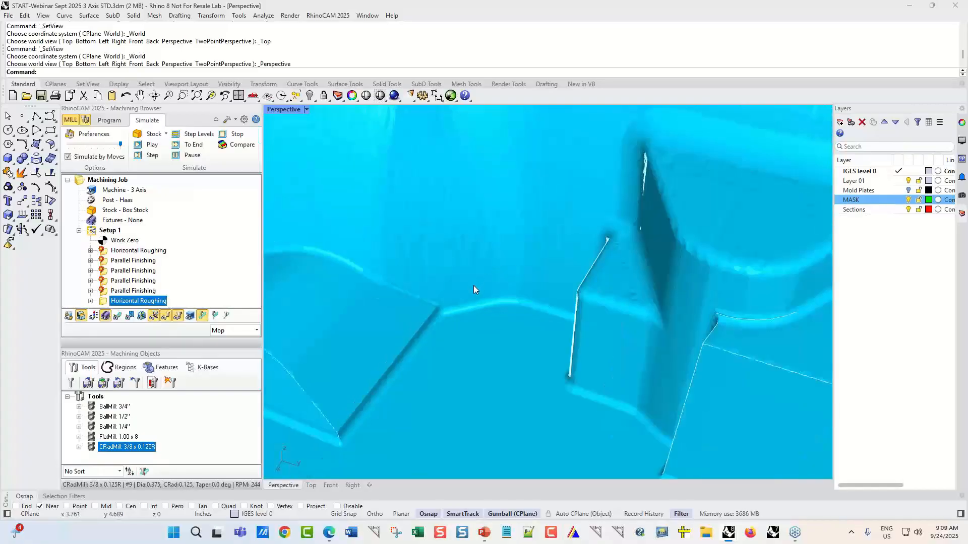
{"action": "scroll", "coordinate": [480, 285], "scroll_direction": "down", "scroll_amount": 2}
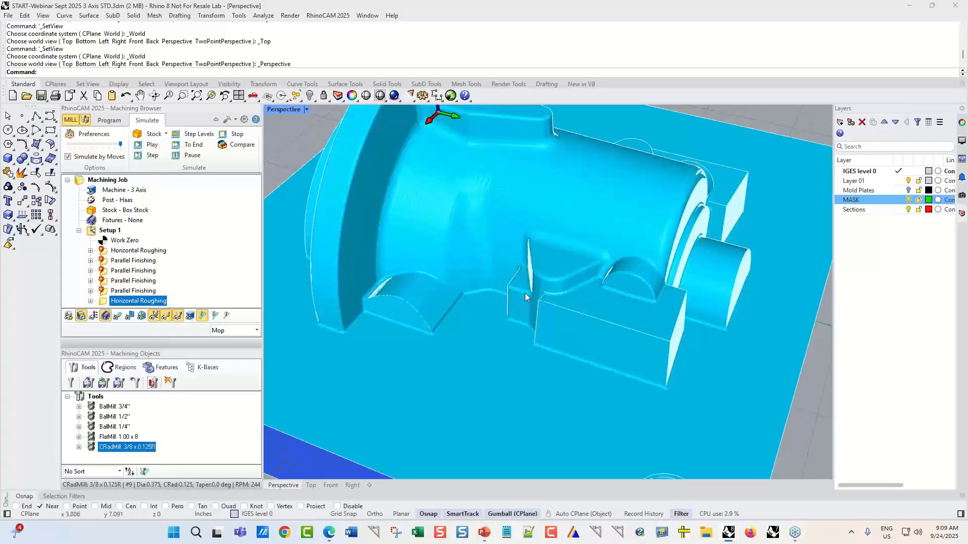
{"action": "scroll", "coordinate": [467, 310], "scroll_direction": "down", "scroll_amount": 4}
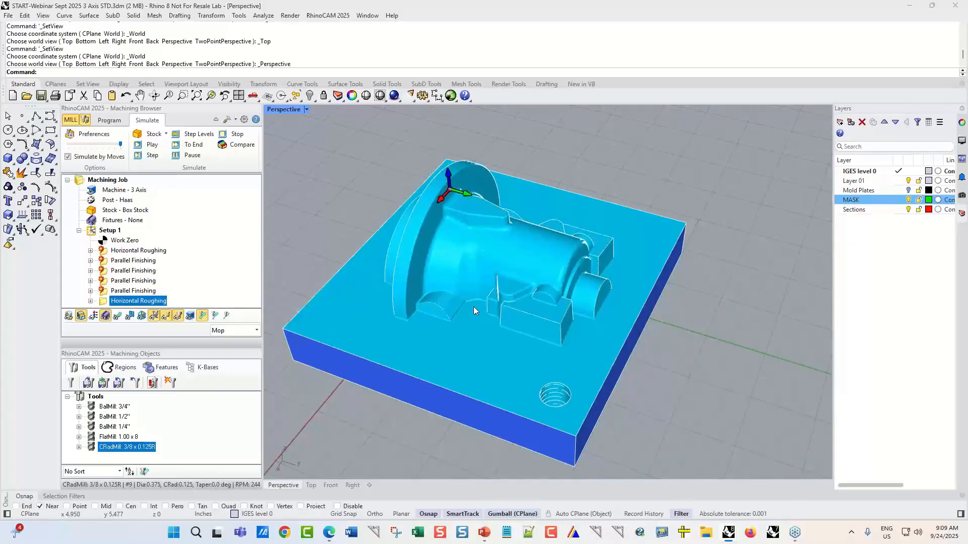